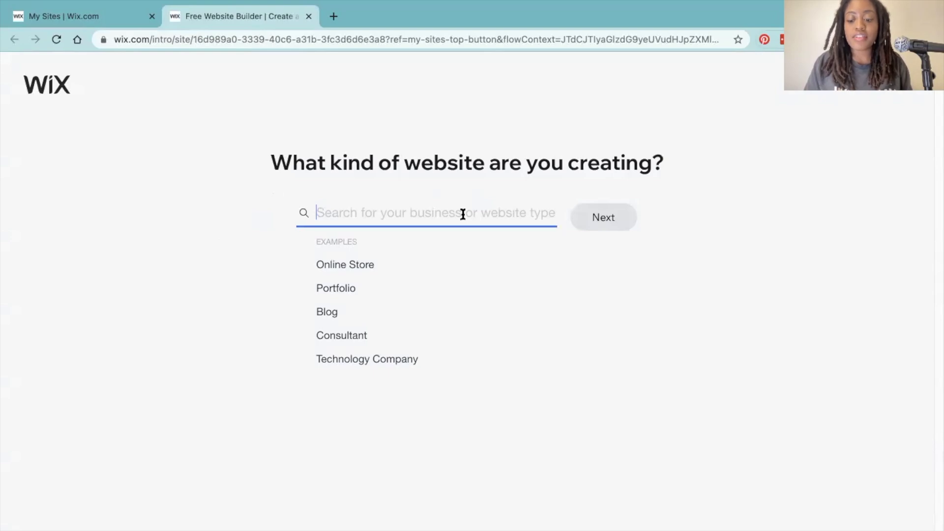
Set the website type to Massage Spa and choose to create the site from a template in the Editor.
{"action": "type", "text": "massage"}
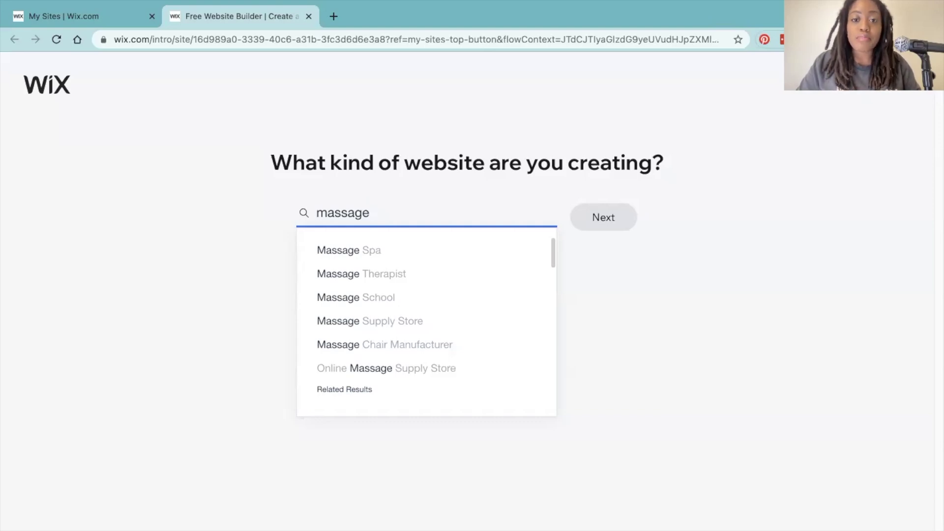
{"action": "left_click", "coordinate": [417, 253]}
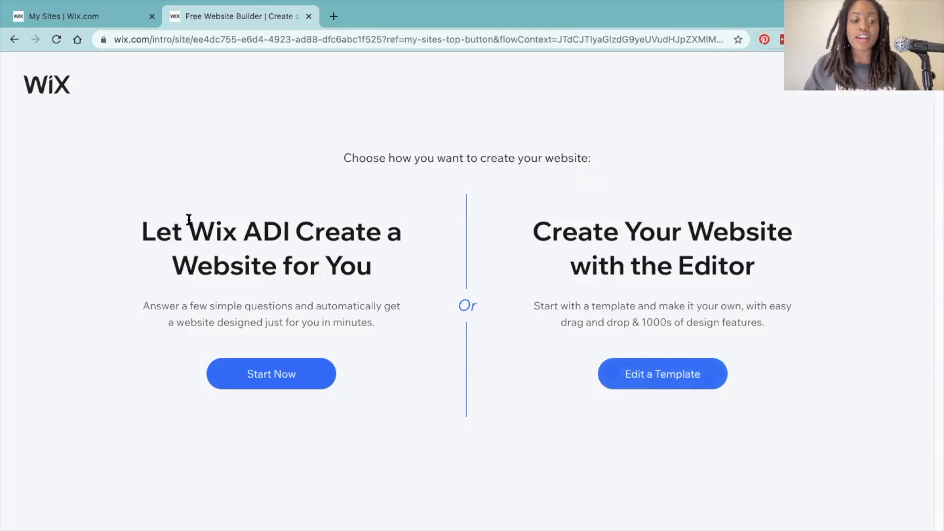
{"action": "triple_click", "coordinate": [383, 292]}
{"action": "left_click", "coordinate": [382, 292]}
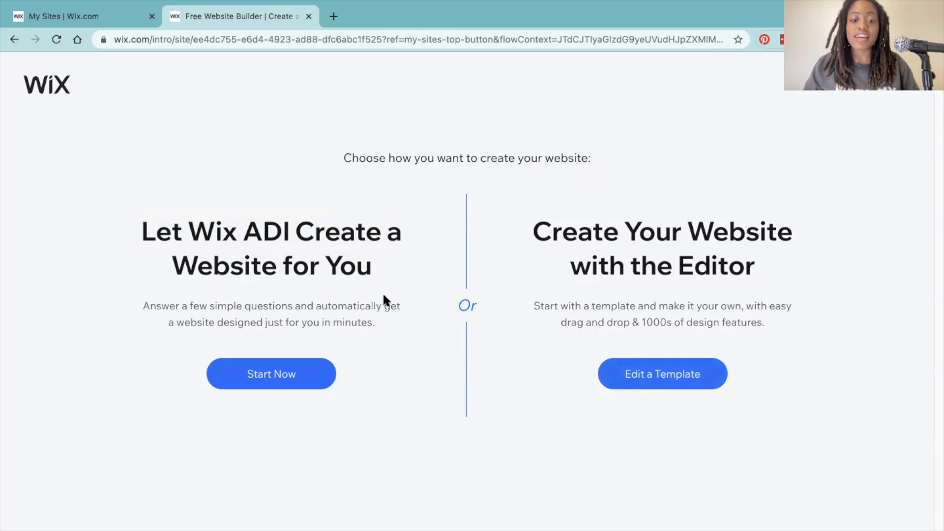
{"action": "left_click", "coordinate": [638, 378]}
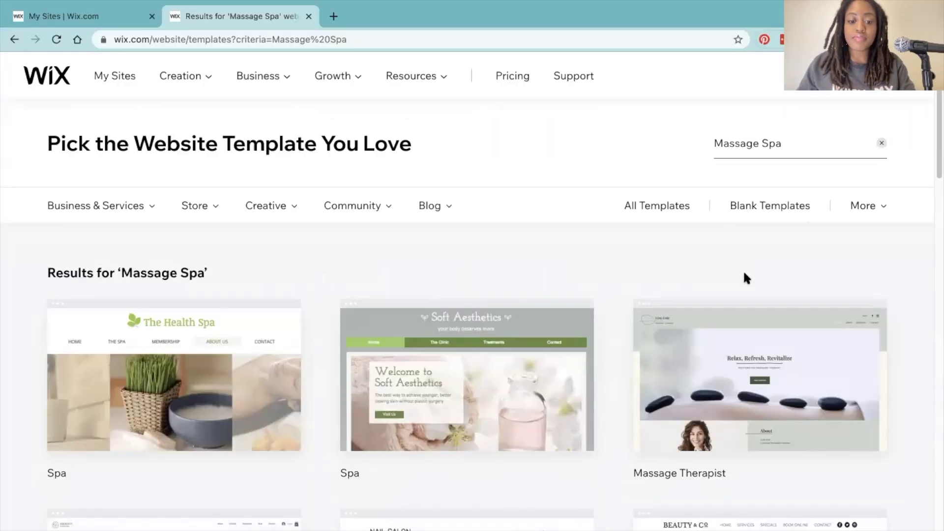
Look through the first page of website template results for Massage Spa.
{"action": "scroll", "coordinate": [544, 452], "scroll_direction": "down", "scroll_amount": 1}
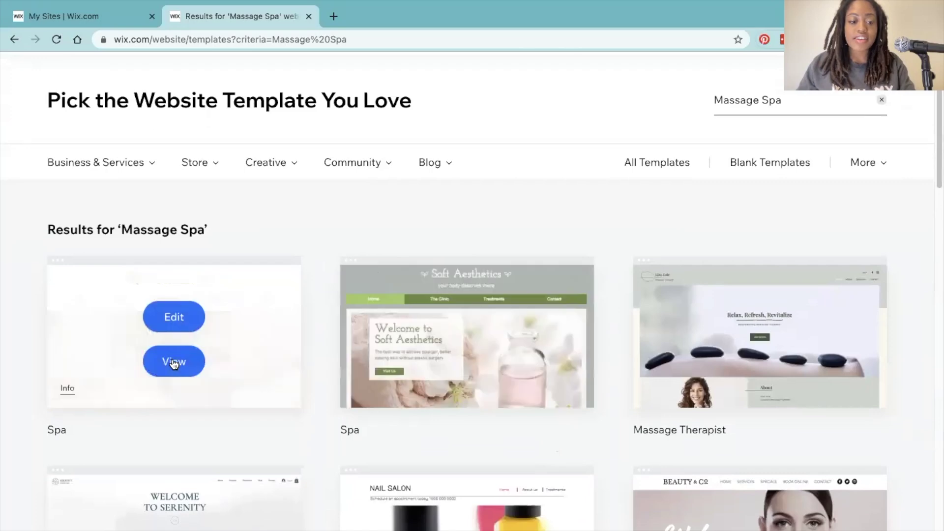
{"action": "scroll", "coordinate": [578, 405], "scroll_direction": "down", "scroll_amount": 3}
{"action": "scroll", "coordinate": [606, 376], "scroll_direction": "down", "scroll_amount": 3}
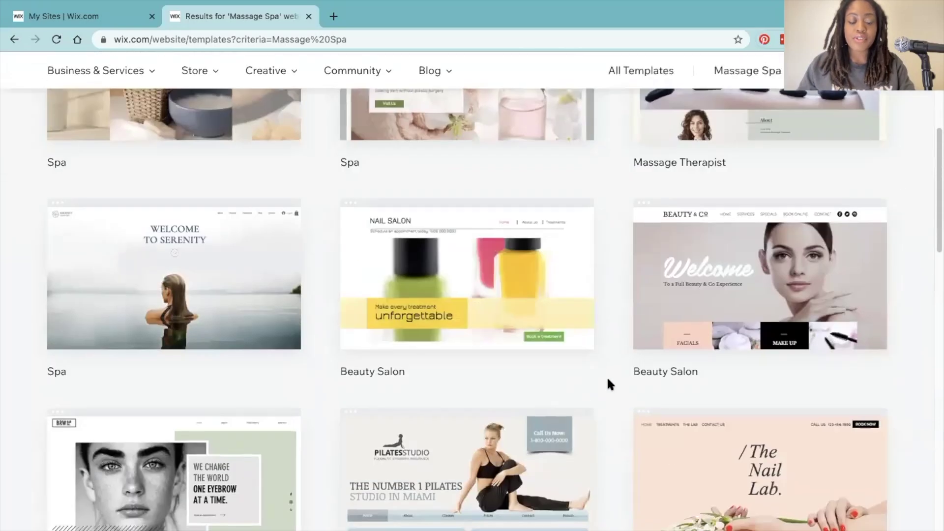
{"action": "scroll", "coordinate": [605, 375], "scroll_direction": "down", "scroll_amount": 3}
{"action": "scroll", "coordinate": [605, 379], "scroll_direction": "down", "scroll_amount": 5}
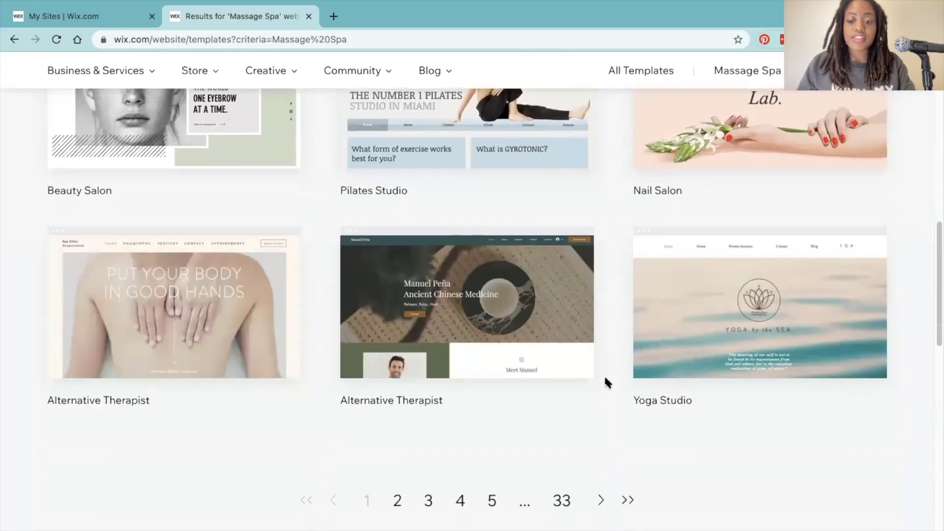
{"action": "scroll", "coordinate": [604, 380], "scroll_direction": "up", "scroll_amount": 4}
{"action": "scroll", "coordinate": [602, 376], "scroll_direction": "up", "scroll_amount": 8}
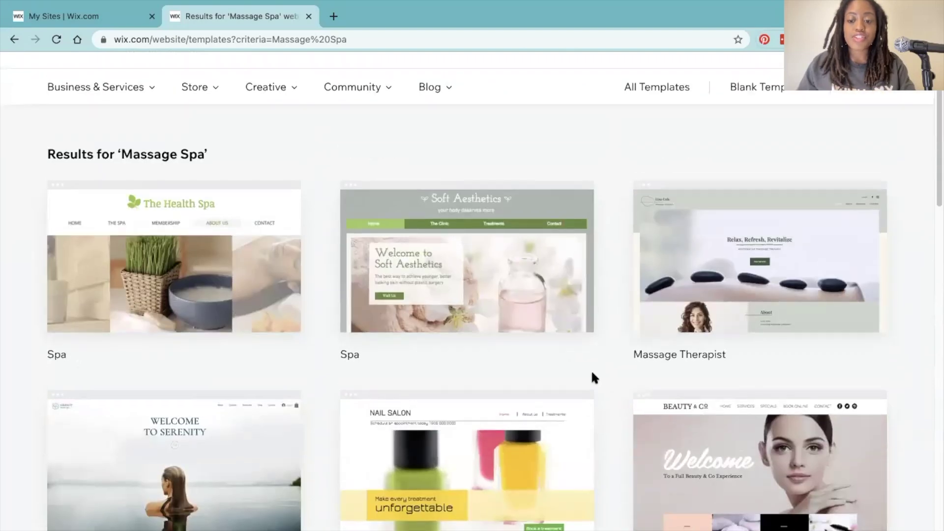
{"action": "mouse_move", "coordinate": [729, 292]}
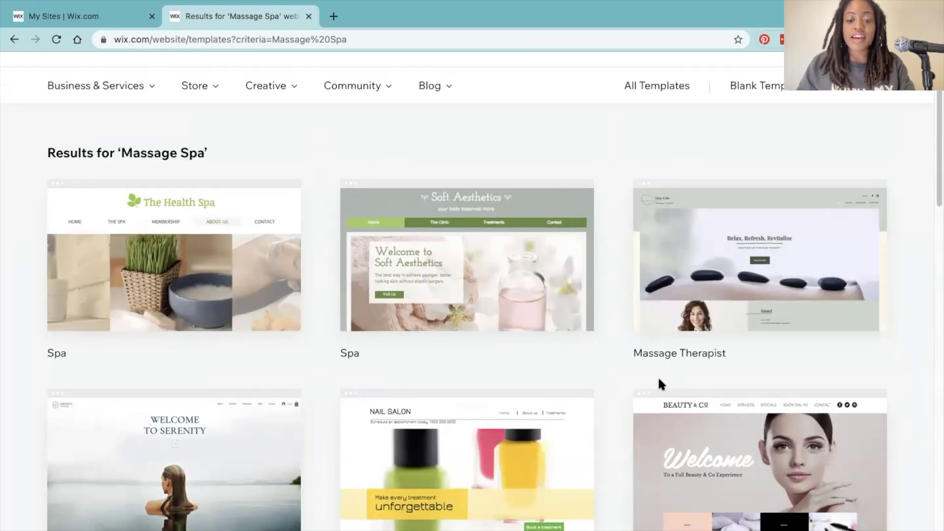
{"action": "scroll", "coordinate": [639, 364], "scroll_direction": "down", "scroll_amount": 3}
{"action": "scroll", "coordinate": [615, 350], "scroll_direction": "down", "scroll_amount": 10}
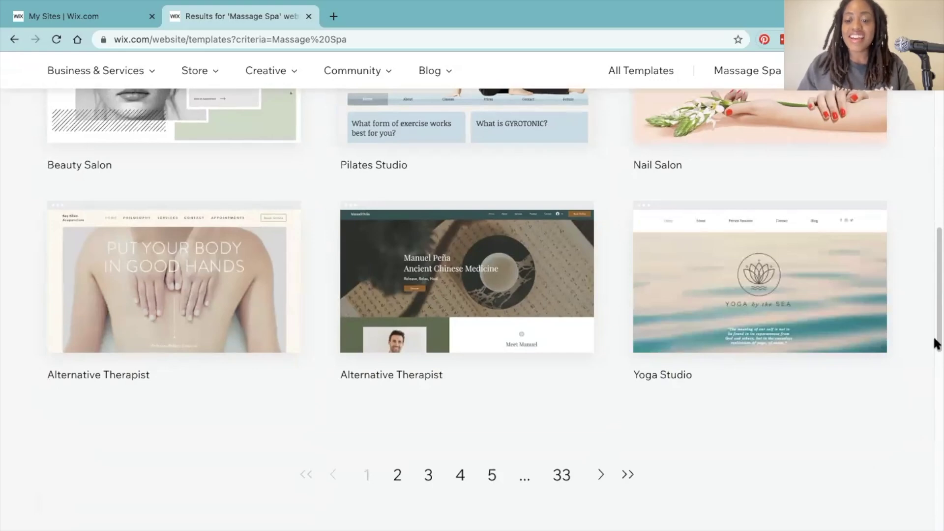
Preview the Yoga by the Sea template for a yoga studio, close the preview and return to the results.
{"action": "left_click", "coordinate": [760, 306]}
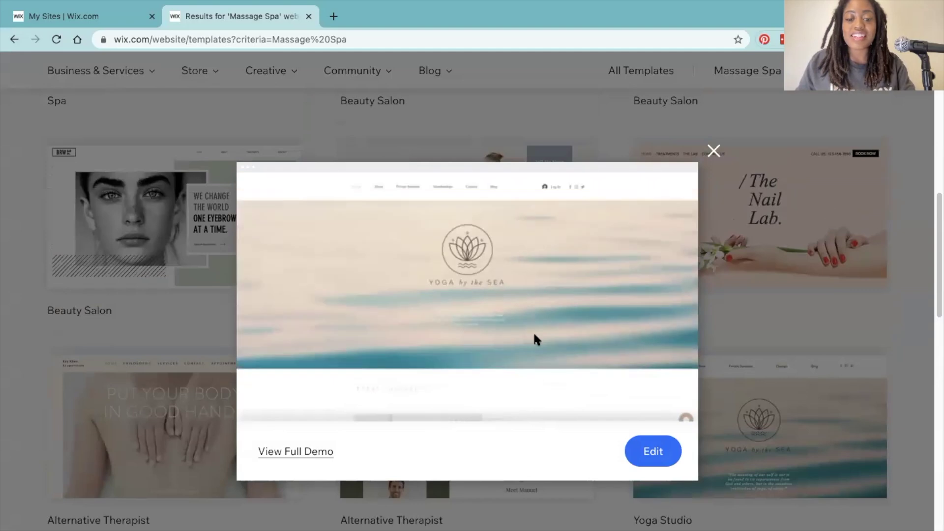
{"action": "left_click", "coordinate": [714, 150]}
{"action": "mouse_move", "coordinate": [528, 385]}
{"action": "scroll", "coordinate": [526, 393], "scroll_direction": "down", "scroll_amount": 4}
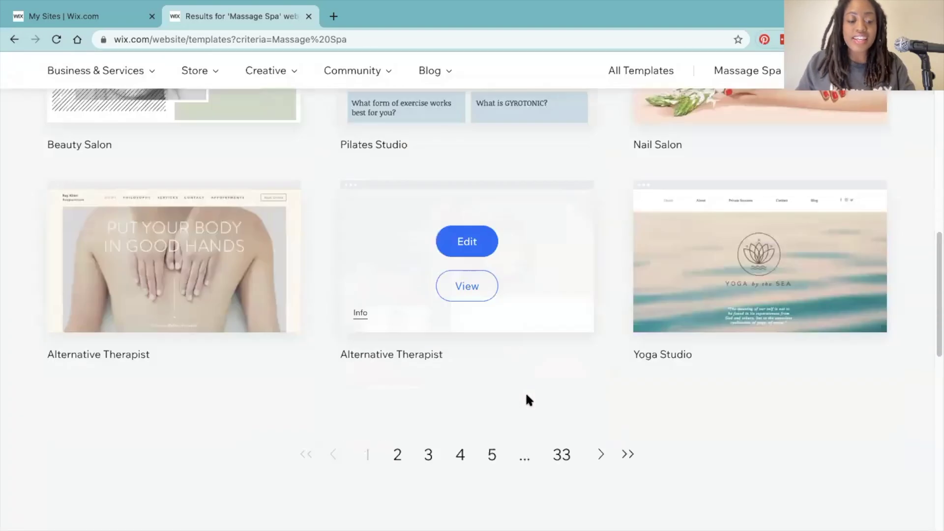
Preview the Welcome to Serenity spa template and close the preview.
{"action": "scroll", "coordinate": [525, 390], "scroll_direction": "up", "scroll_amount": 13}
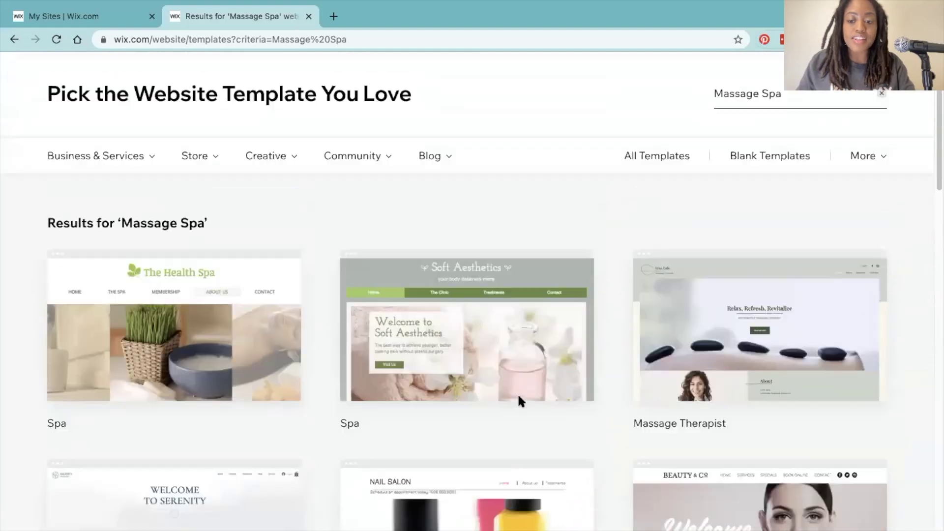
{"action": "scroll", "coordinate": [521, 393], "scroll_direction": "down", "scroll_amount": 5}
{"action": "scroll", "coordinate": [524, 406], "scroll_direction": "down", "scroll_amount": 2}
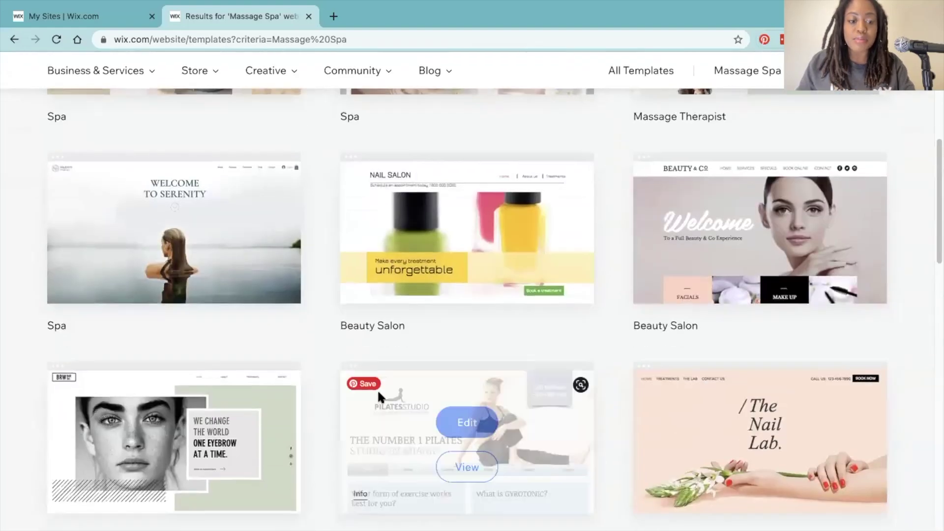
{"action": "left_click", "coordinate": [184, 261]}
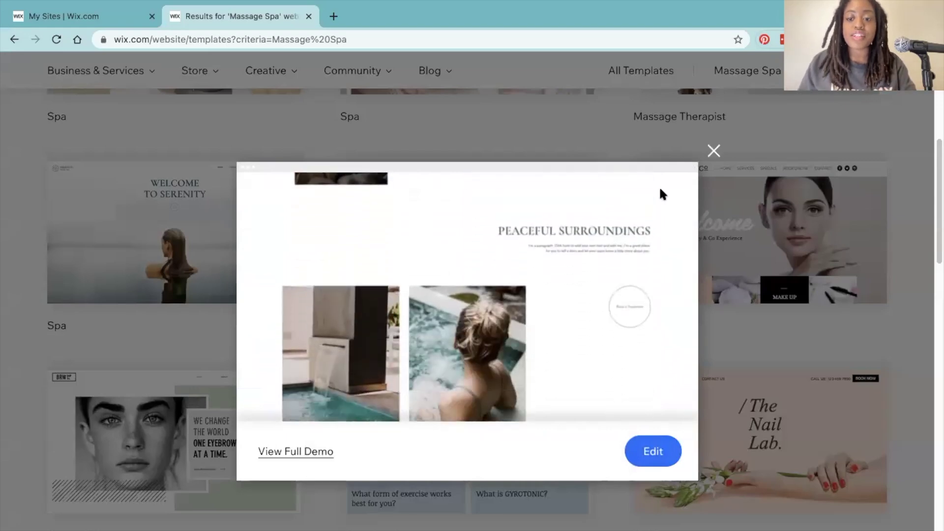
{"action": "left_click", "coordinate": [713, 151]}
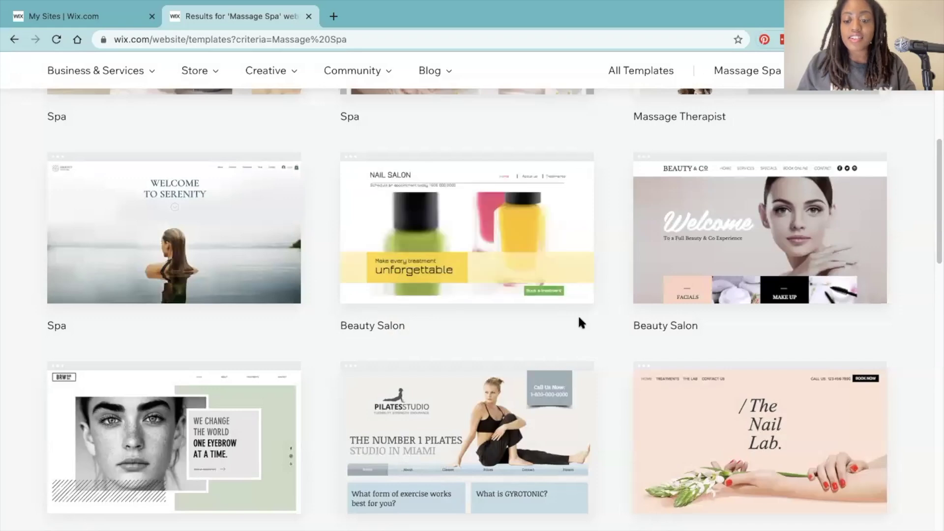
Preview the Alternative Therapist template "Put Your Body in Good Hands" through its sections and open it for editing.
{"action": "scroll", "coordinate": [577, 314], "scroll_direction": "down", "scroll_amount": 3}
{"action": "scroll", "coordinate": [662, 370], "scroll_direction": "down", "scroll_amount": 2}
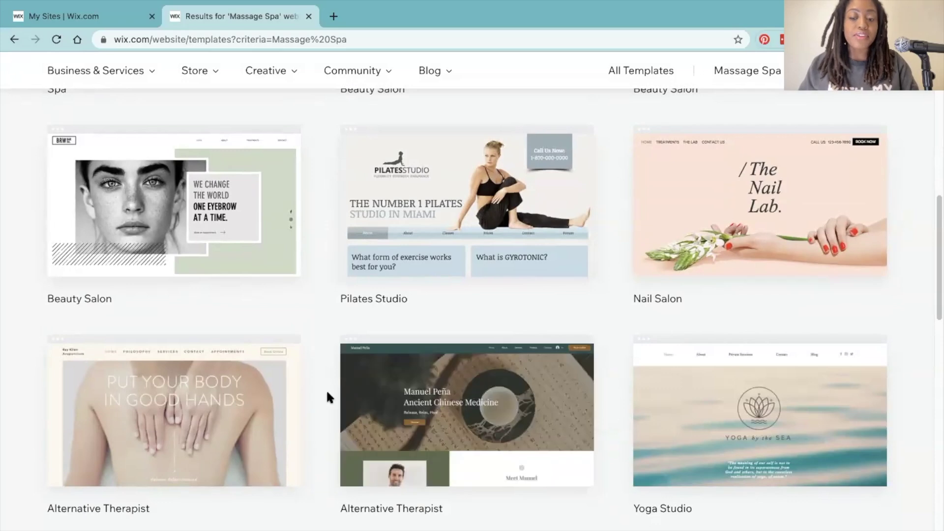
{"action": "mouse_move", "coordinate": [187, 393]}
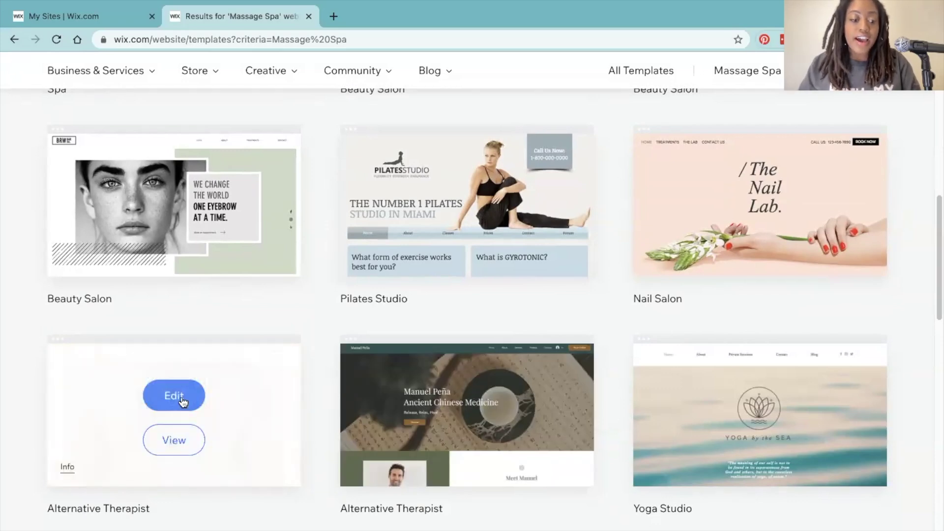
{"action": "scroll", "coordinate": [182, 423], "scroll_direction": "down", "scroll_amount": 1}
{"action": "left_click", "coordinate": [174, 419]}
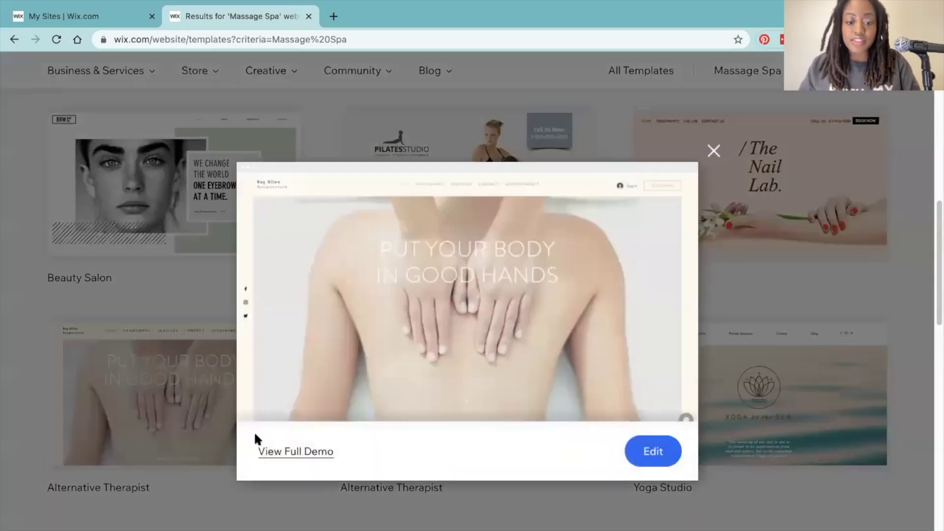
{"action": "scroll", "coordinate": [363, 418], "scroll_direction": "down", "scroll_amount": 5}
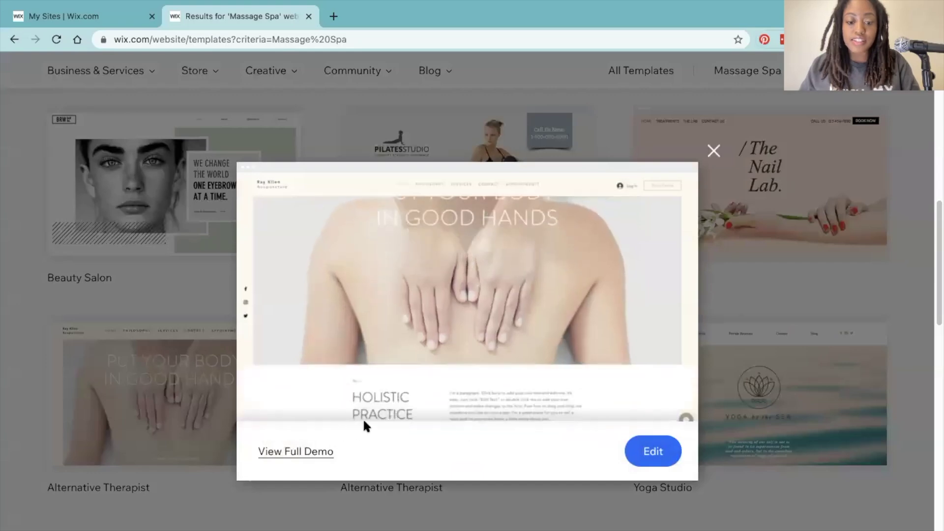
{"action": "scroll", "coordinate": [385, 397], "scroll_direction": "down", "scroll_amount": 4}
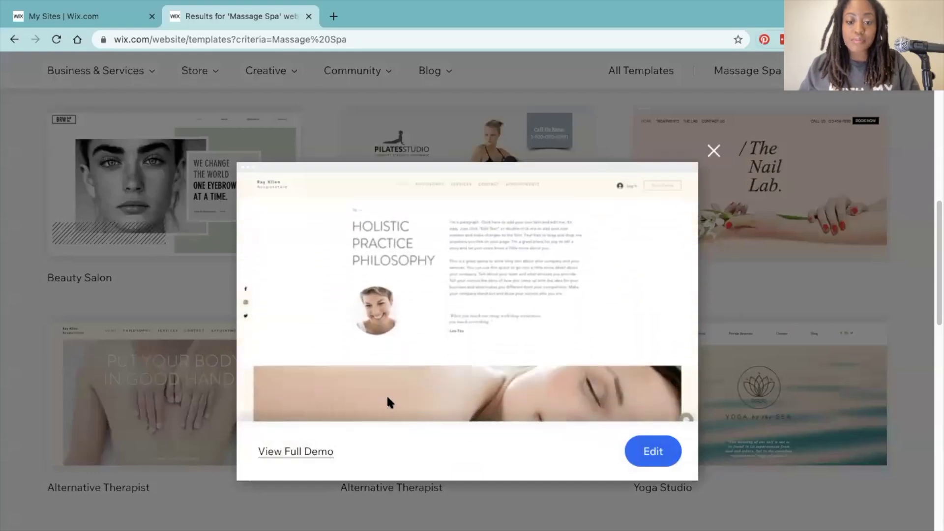
{"action": "scroll", "coordinate": [422, 325], "scroll_direction": "down", "scroll_amount": 4}
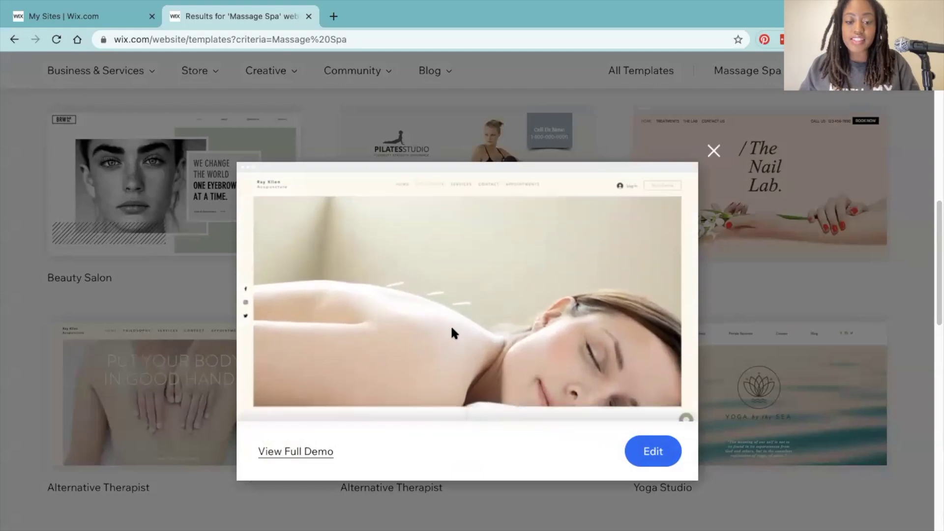
{"action": "scroll", "coordinate": [385, 349], "scroll_direction": "down", "scroll_amount": 5}
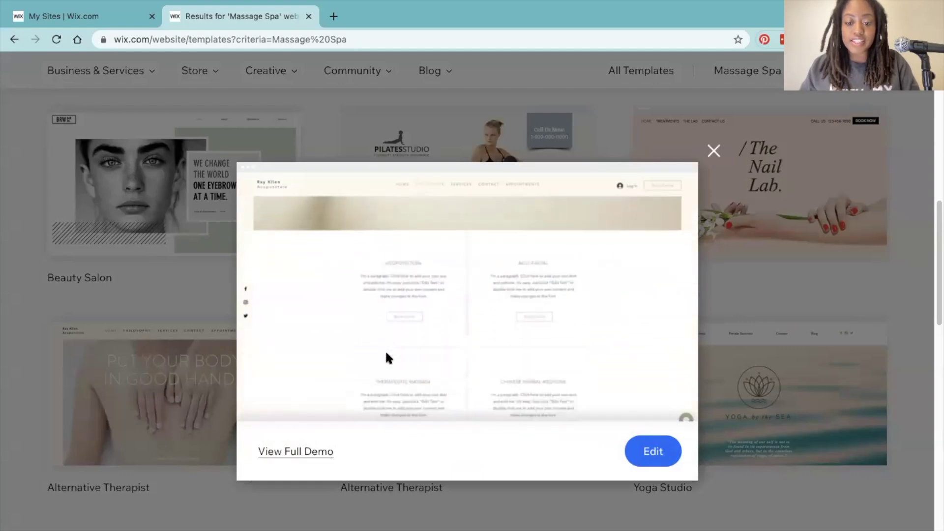
{"action": "scroll", "coordinate": [431, 364], "scroll_direction": "down", "scroll_amount": 4}
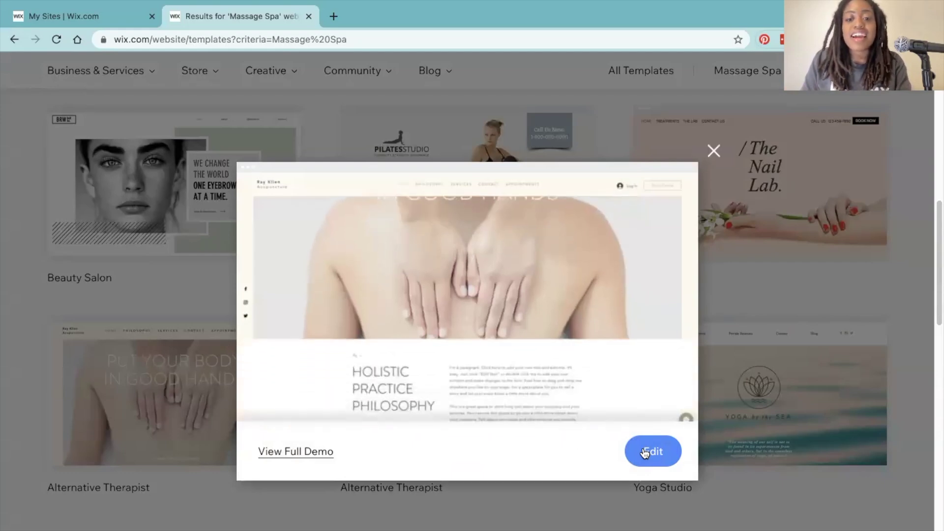
{"action": "left_click", "coordinate": [653, 450]}
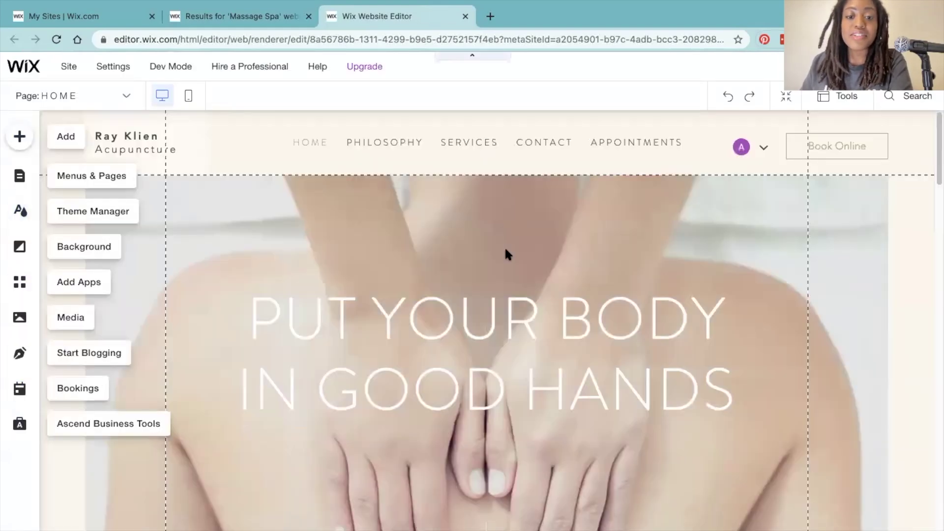
Examine the home page sections of the template, from the header through philosophy, services and contact to the map.
{"action": "scroll", "coordinate": [577, 235], "scroll_direction": "down", "scroll_amount": 7}
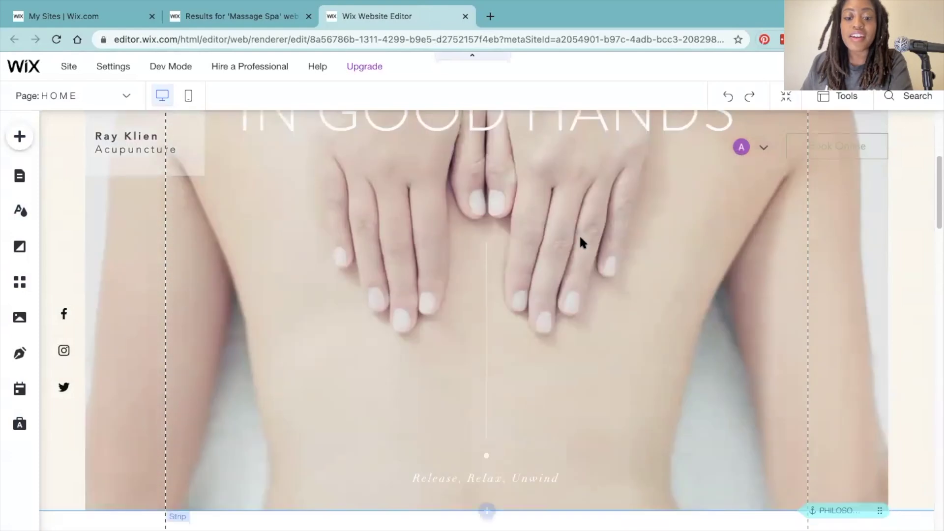
{"action": "scroll", "coordinate": [579, 234], "scroll_direction": "up", "scroll_amount": 7}
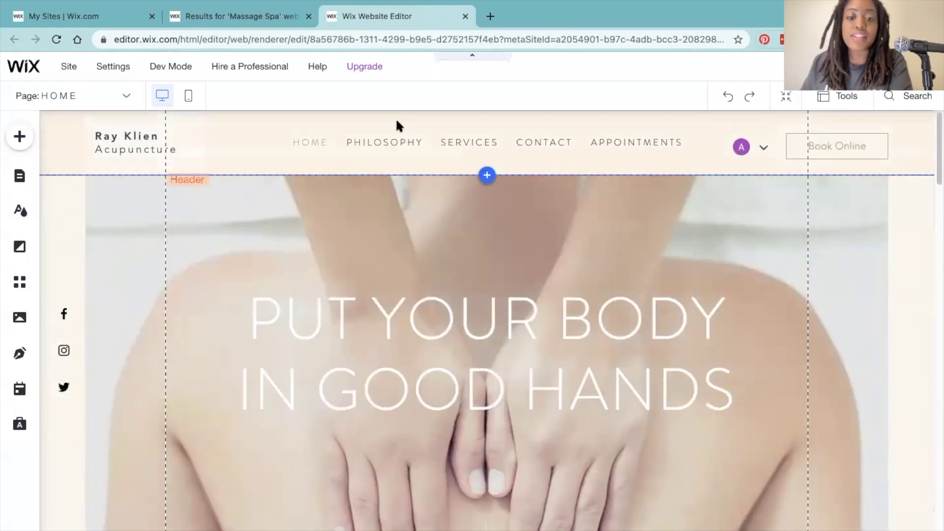
{"action": "scroll", "coordinate": [580, 440], "scroll_direction": "down", "scroll_amount": 12}
{"action": "scroll", "coordinate": [579, 422], "scroll_direction": "down", "scroll_amount": 4}
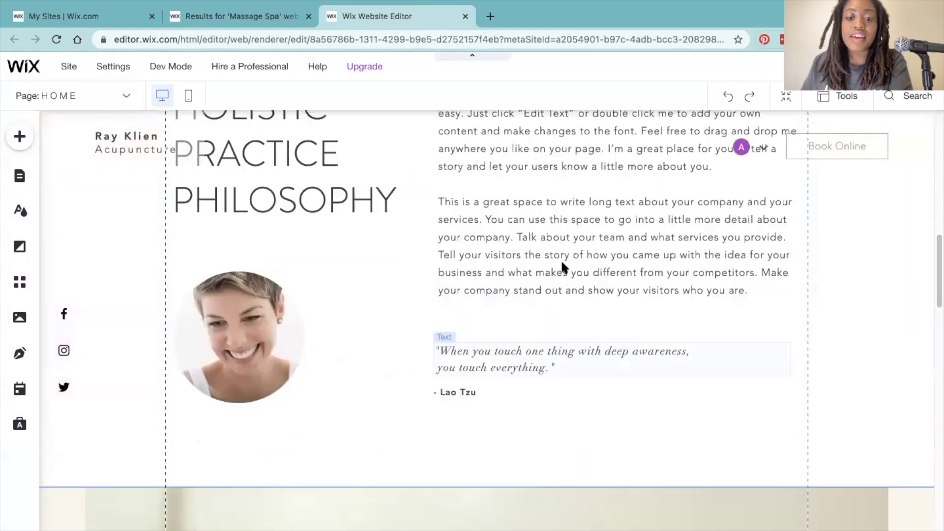
{"action": "scroll", "coordinate": [506, 361], "scroll_direction": "up", "scroll_amount": 5}
{"action": "scroll", "coordinate": [665, 475], "scroll_direction": "down", "scroll_amount": 20}
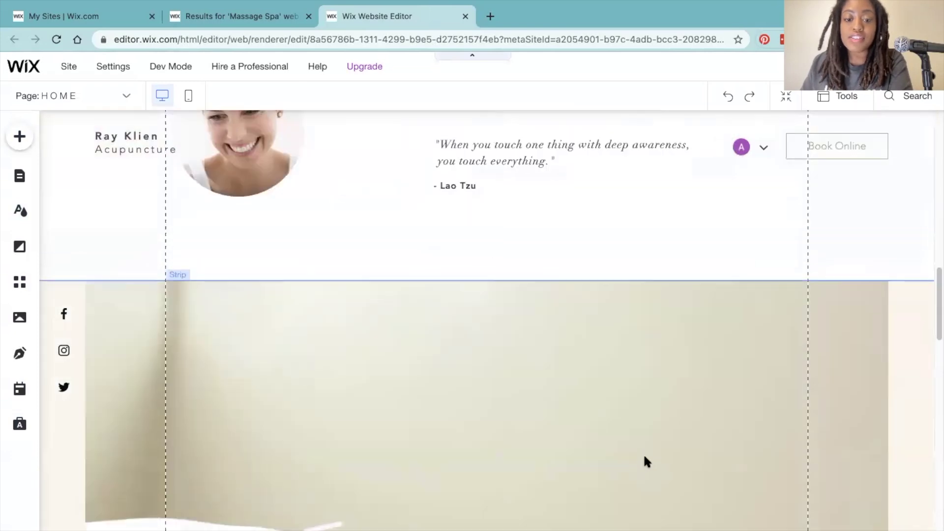
{"action": "scroll", "coordinate": [649, 423], "scroll_direction": "up", "scroll_amount": 2}
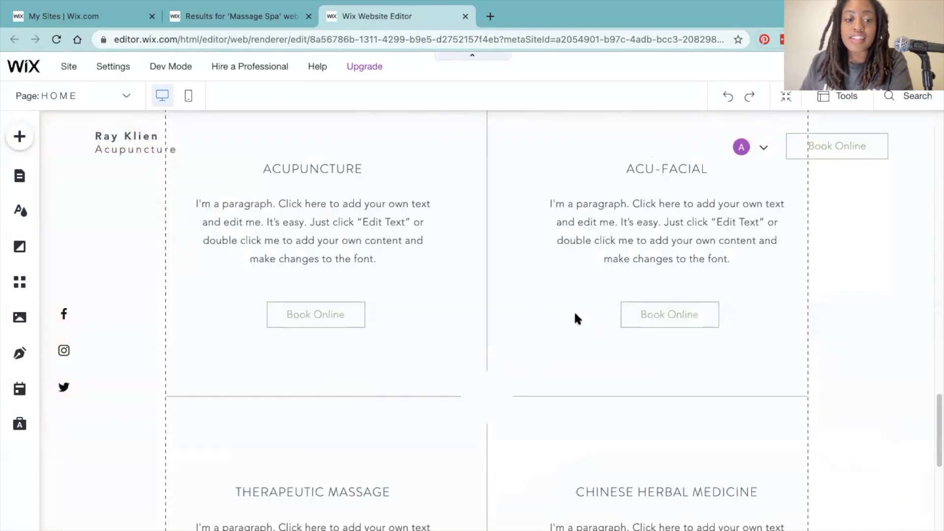
{"action": "scroll", "coordinate": [680, 380], "scroll_direction": "down", "scroll_amount": 3}
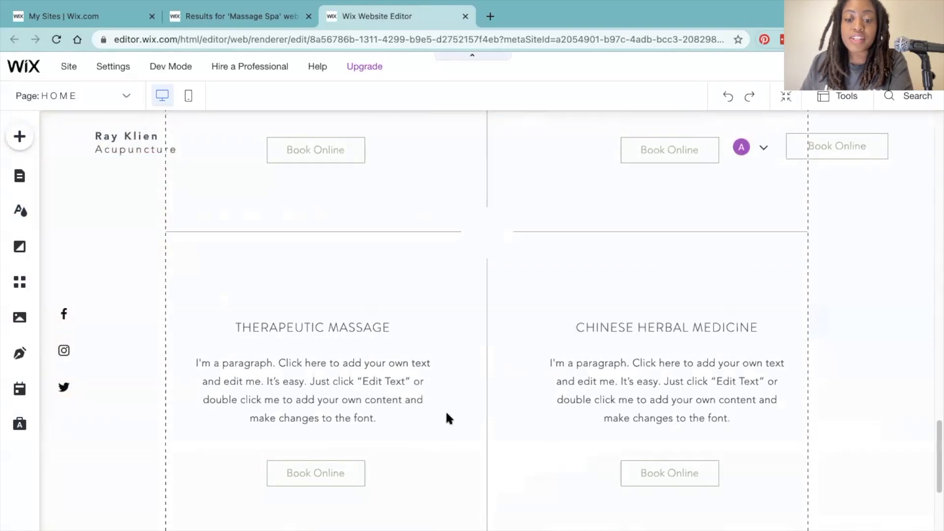
{"action": "scroll", "coordinate": [447, 418], "scroll_direction": "down", "scroll_amount": 8}
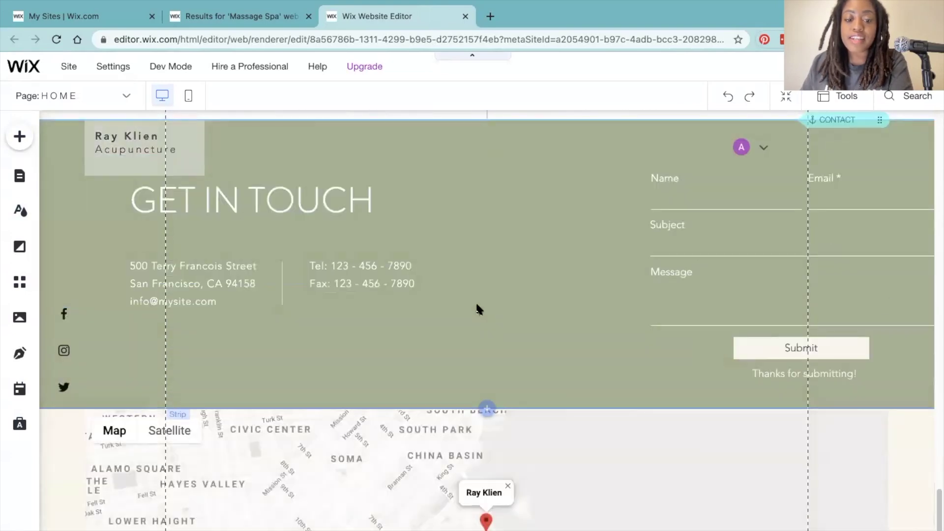
{"action": "scroll", "coordinate": [529, 462], "scroll_direction": "down", "scroll_amount": 3}
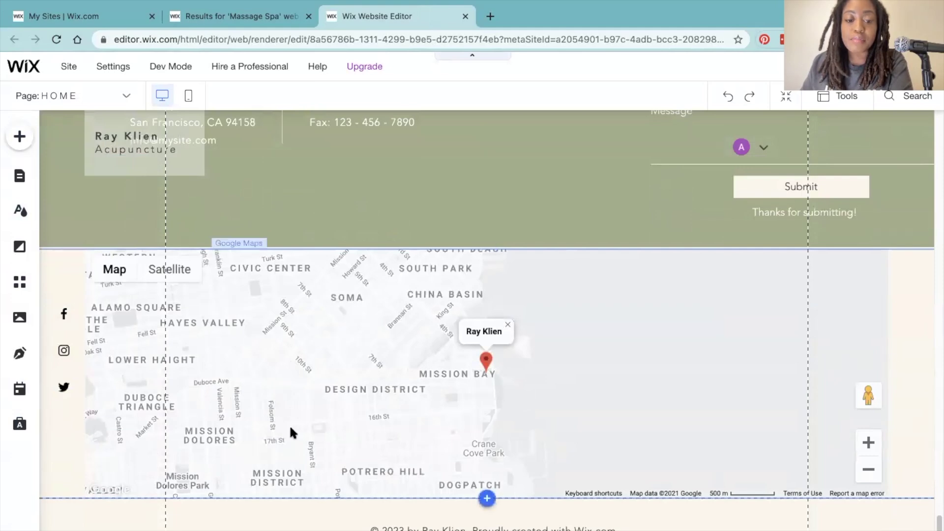
Replace the hero heading "Put Your Body in Good Hands" with "CUPPING WELLNESS SPA".
{"action": "scroll", "coordinate": [610, 467], "scroll_direction": "up", "scroll_amount": 10}
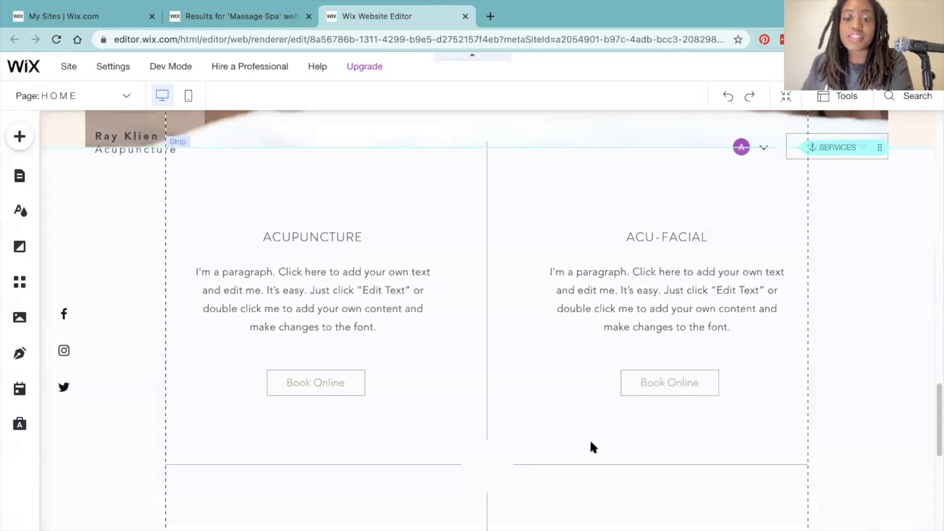
{"action": "scroll", "coordinate": [589, 438], "scroll_direction": "up", "scroll_amount": 10}
{"action": "left_click", "coordinate": [632, 363]}
{"action": "double_click", "coordinate": [632, 362]}
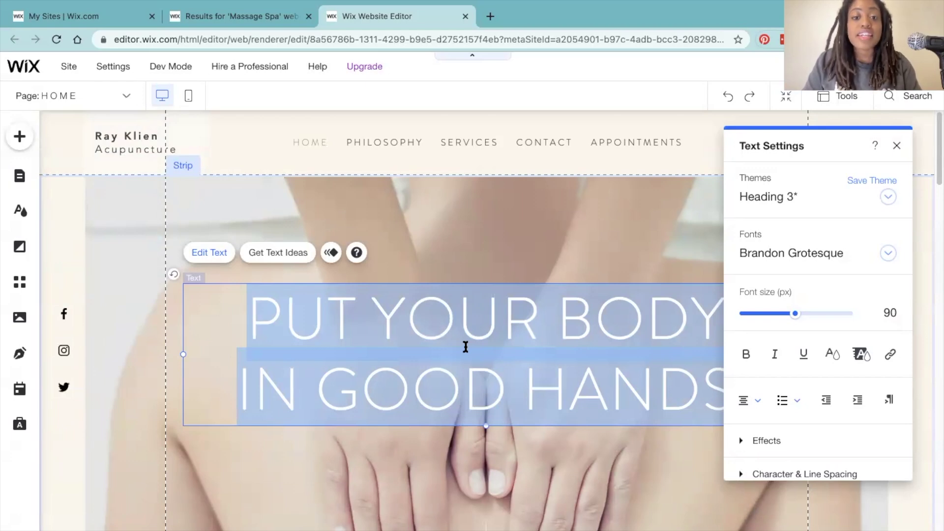
{"action": "type", "text": "Cup"}
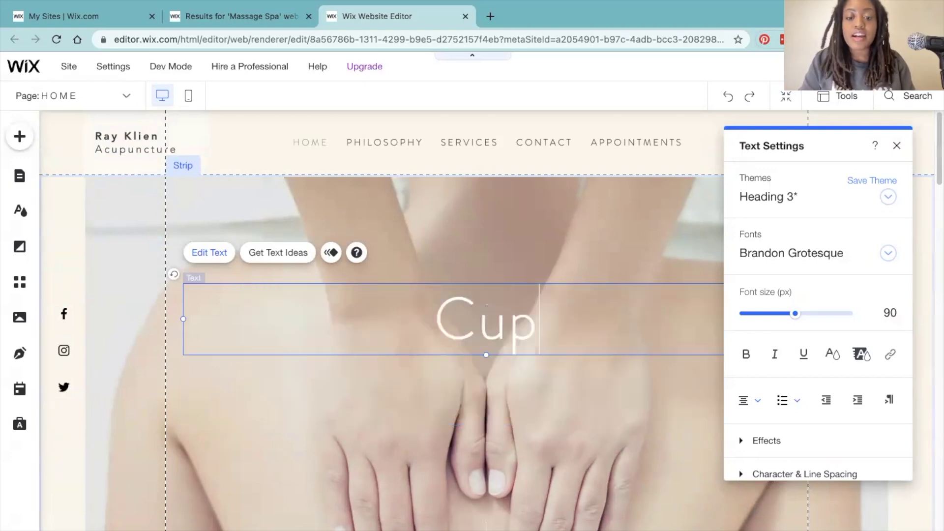
{"action": "key", "text": "BackSpace"}
{"action": "key", "text": "BackSpace"}
{"action": "type", "text": "UPPING WELLNESS SPA"}
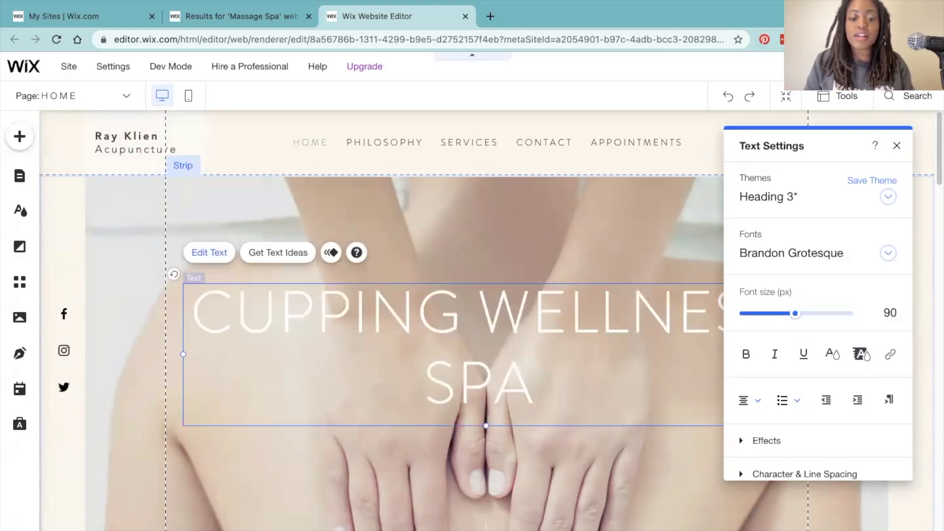
Break the hero heading into three lines, one each for CUPPING, WELLNESS and SPA.
{"action": "left_click", "coordinate": [477, 305]}
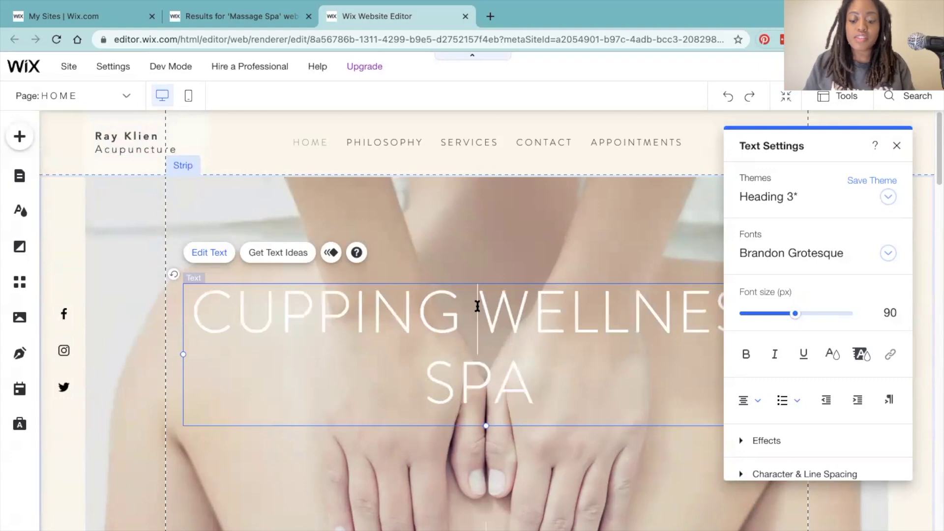
{"action": "key", "text": "Return"}
{"action": "left_click", "coordinate": [585, 373]}
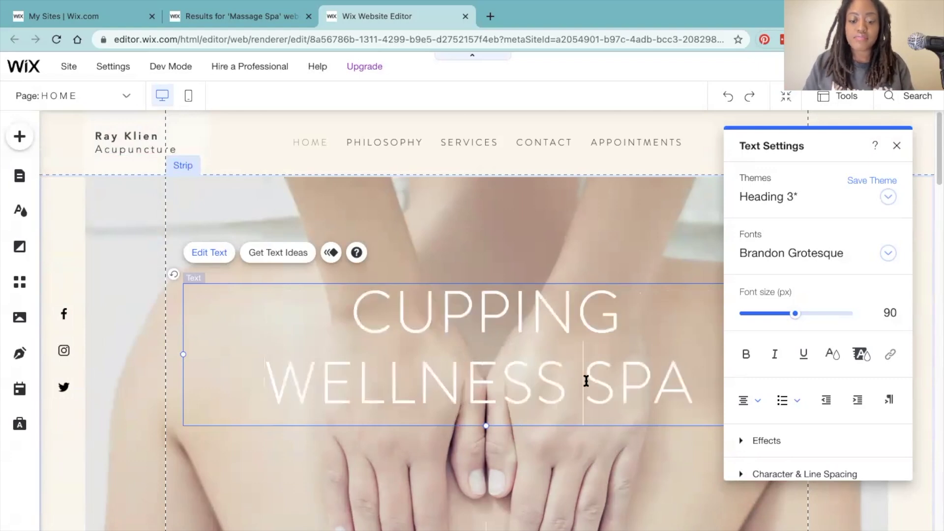
{"action": "key", "text": "Return"}
{"action": "left_click", "coordinate": [554, 441]}
Delete the vertical line below the hero heading and move the "Release, Relax, Unwind" tagline up into its place.
{"action": "scroll", "coordinate": [529, 442], "scroll_direction": "down", "scroll_amount": 5}
{"action": "left_click", "coordinate": [493, 522]}
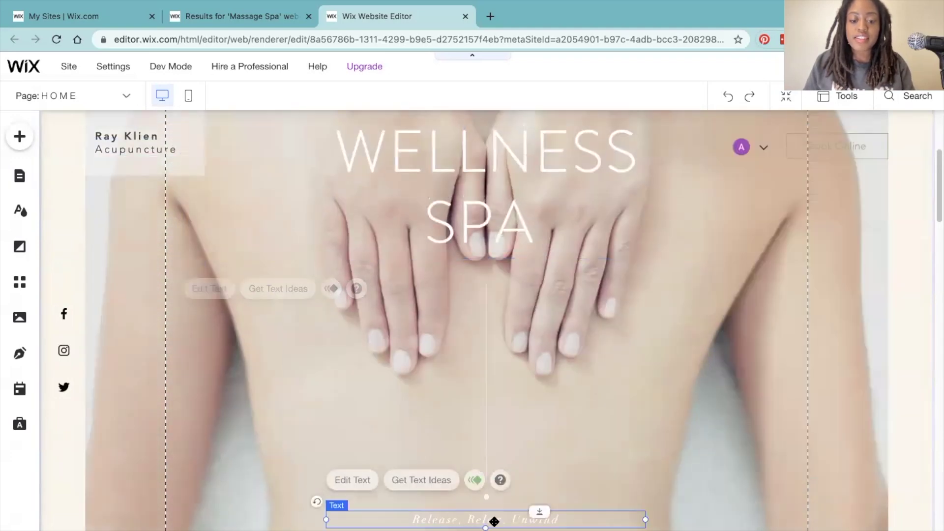
{"action": "left_click", "coordinate": [487, 366]}
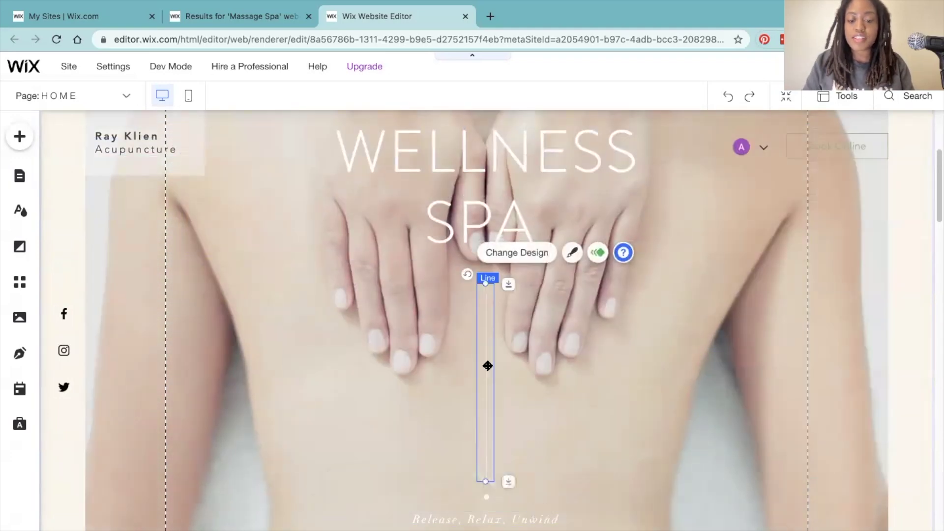
{"action": "key", "text": "Delete"}
{"action": "left_click_drag", "start_coordinate": [497, 515], "coordinate": [492, 355]}
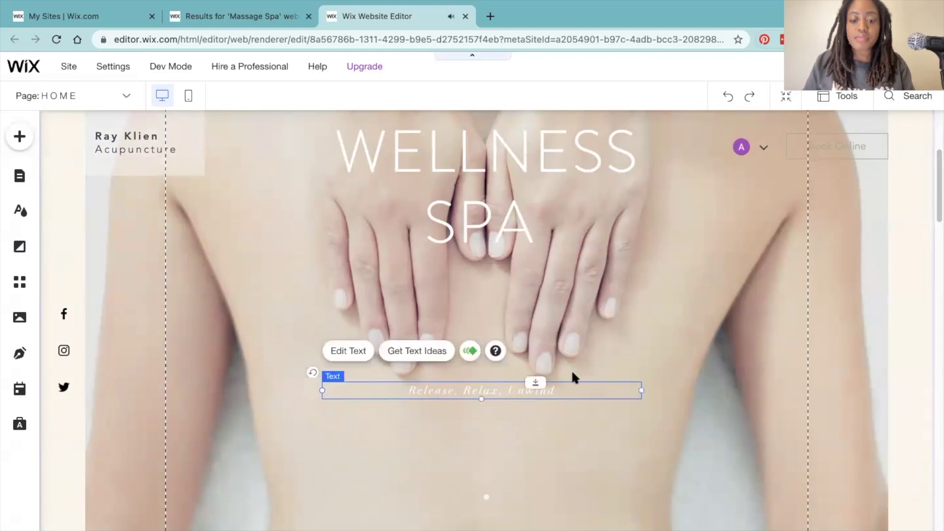
Widen the tagline's text box to about 559 px and set its font size to 37 px.
{"action": "left_click_drag", "start_coordinate": [642, 390], "coordinate": [781, 391]}
{"action": "left_click_drag", "start_coordinate": [805, 317], "coordinate": [687, 363]}
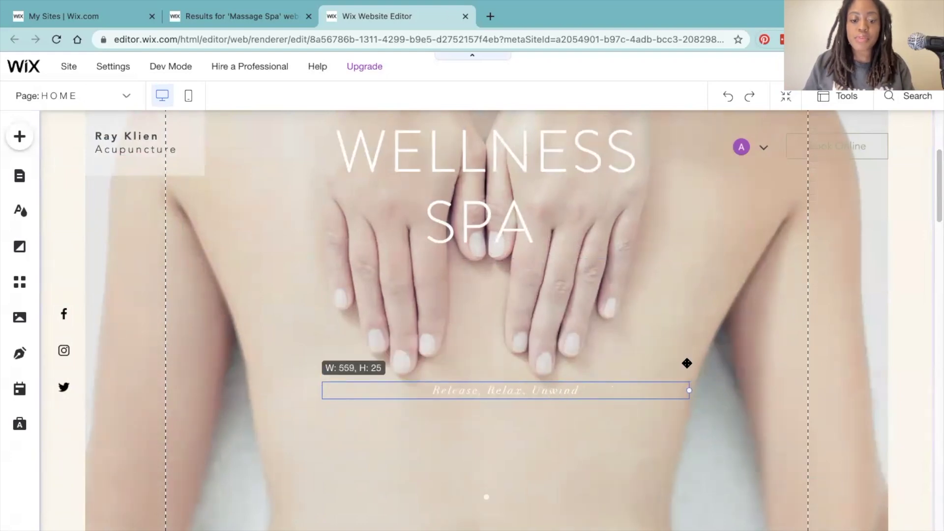
{"action": "left_click", "coordinate": [347, 358]}
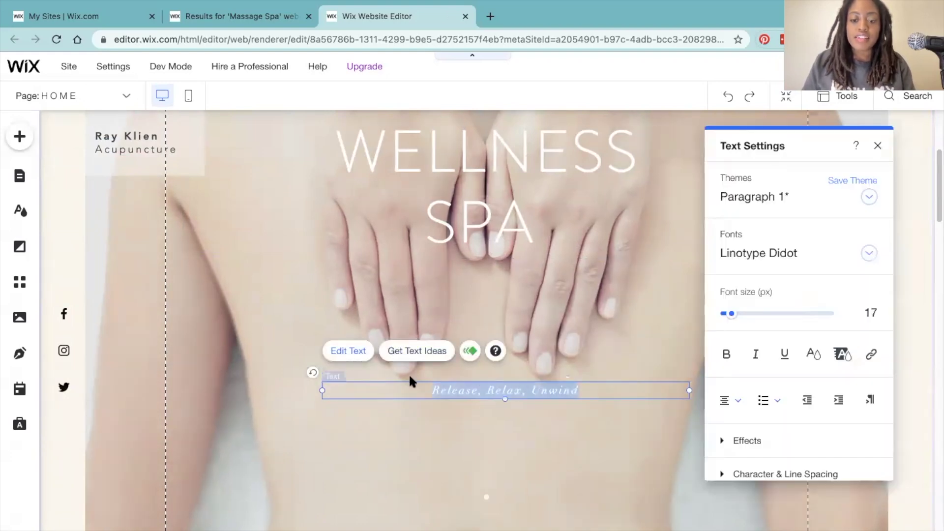
{"action": "left_click_drag", "start_coordinate": [729, 315], "coordinate": [743, 316]}
{"action": "left_click", "coordinate": [647, 400]}
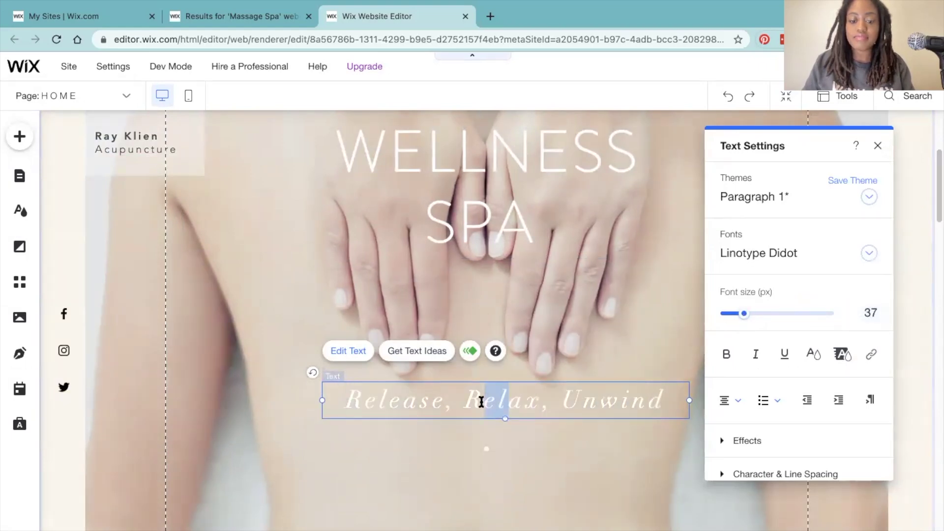
Reposition the tagline centred beneath the hero heading, at about x 210, y 762.
{"action": "left_click", "coordinate": [516, 415]}
{"action": "left_click_drag", "start_coordinate": [455, 398], "coordinate": [489, 388]}
{"action": "left_click", "coordinate": [522, 388]}
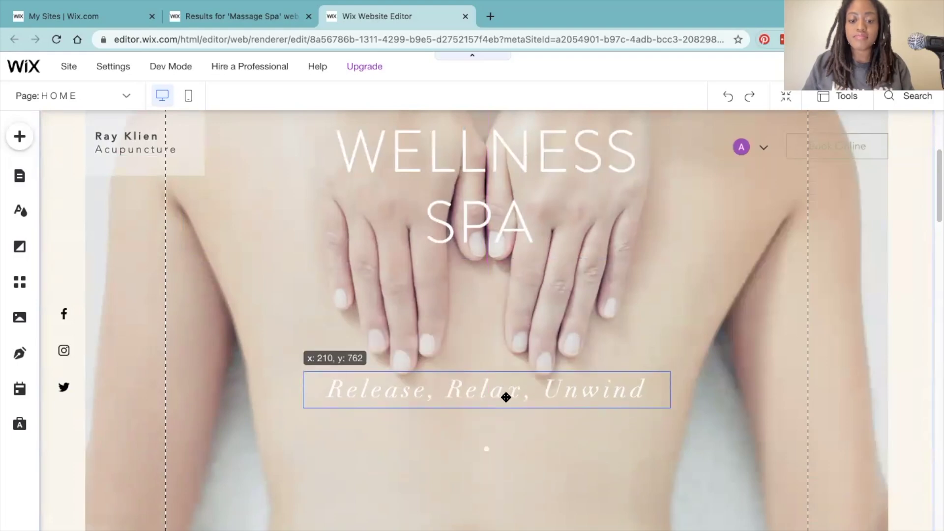
Replace the tagline text with "Fire cupping, reiki healing, and".
{"action": "left_click", "coordinate": [324, 342]}
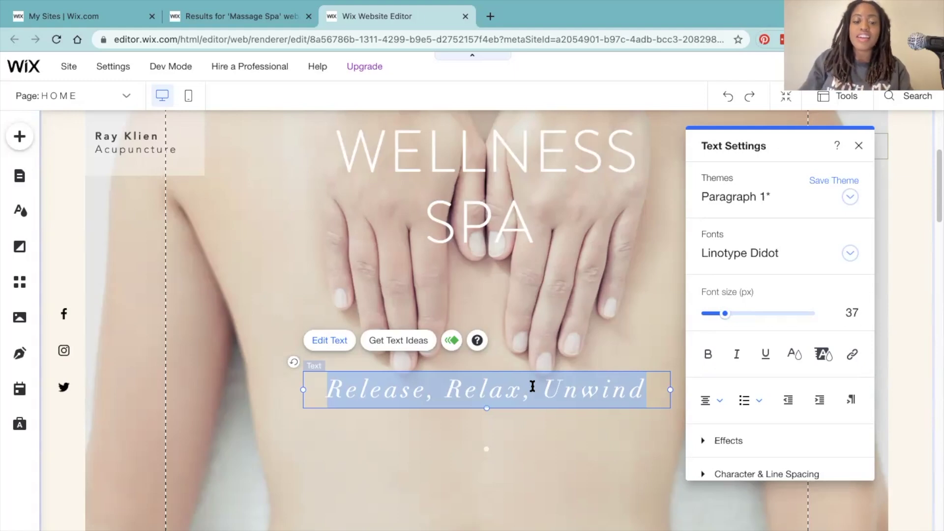
{"action": "left_click", "coordinate": [369, 399]}
{"action": "double_click", "coordinate": [381, 391]}
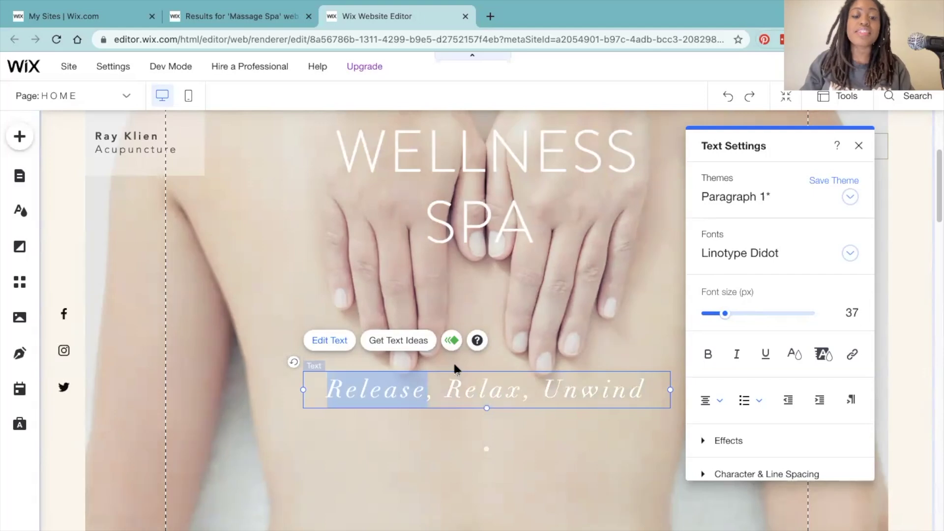
{"action": "left_click_drag", "start_coordinate": [654, 388], "coordinate": [446, 389]}
{"action": "left_click_drag", "start_coordinate": [380, 390], "coordinate": [314, 393]}
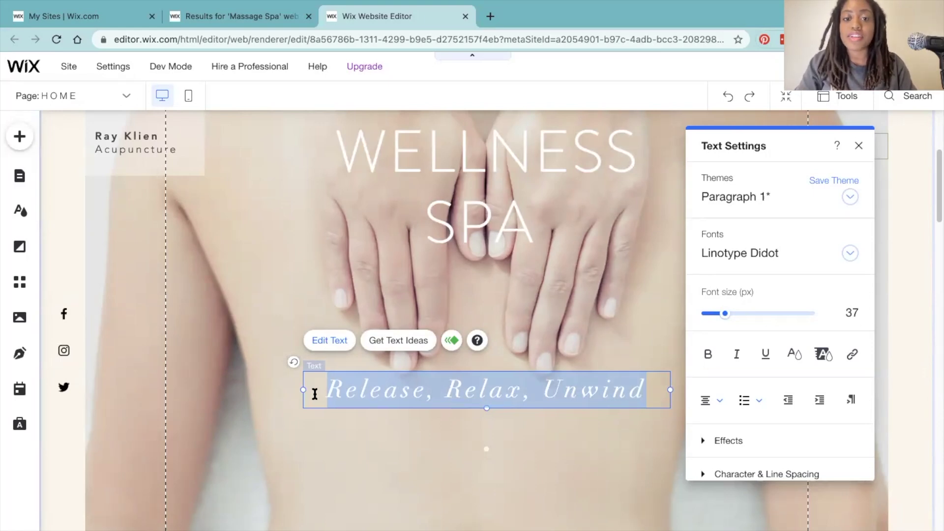
{"action": "type", "text": "Fire"}
{"action": "key", "text": "BackSpace"}
{"action": "key", "text": "BackSpace"}
{"action": "type", "text": "re cupping,"}
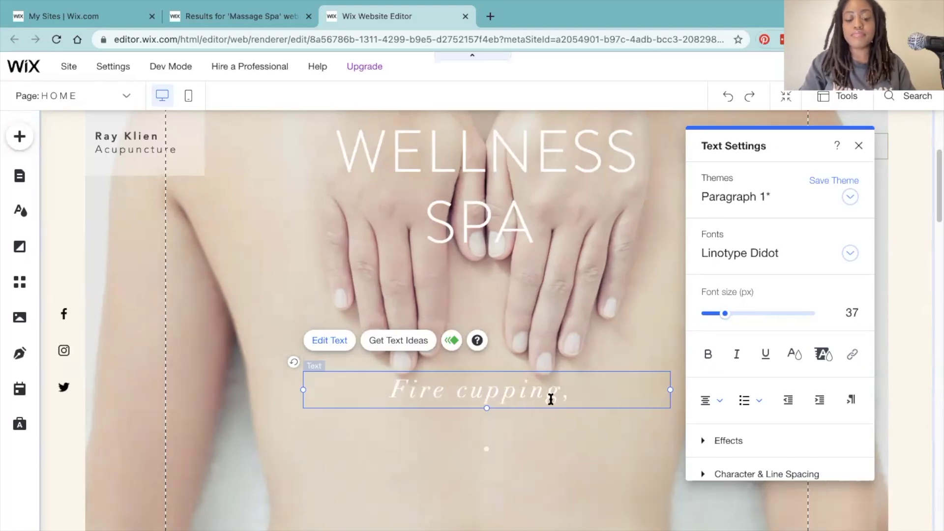
{"action": "type", "text": " rei"}
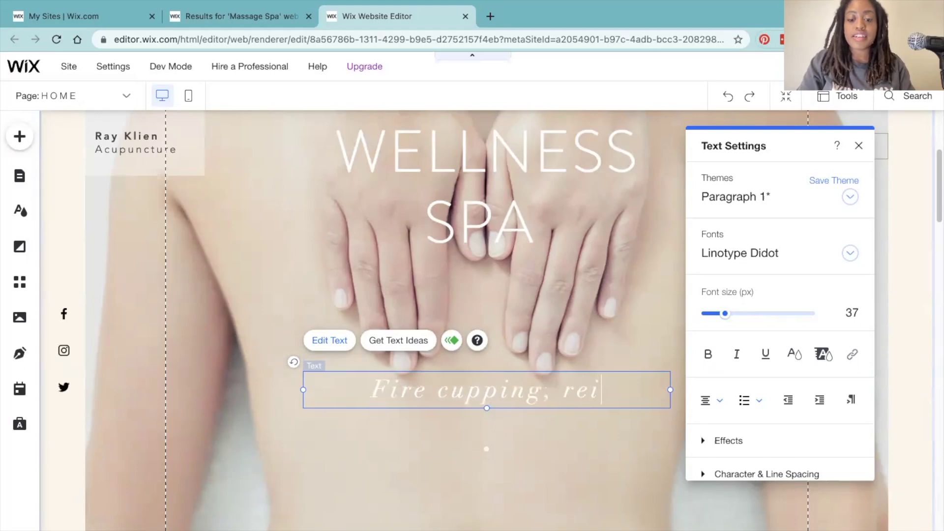
{"action": "type", "text": "ki healing, and"}
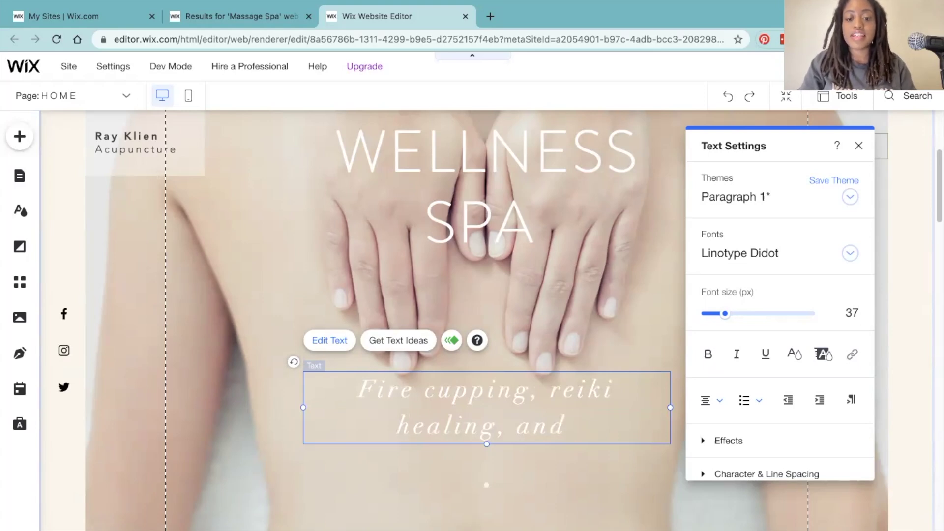
{"action": "type", "text": "d"}
{"action": "key", "text": "BackSpace"}
{"action": "type", "text": "my"}
{"action": "key", "text": "BackSpace"}
{"action": "key", "text": "BackSpace"}
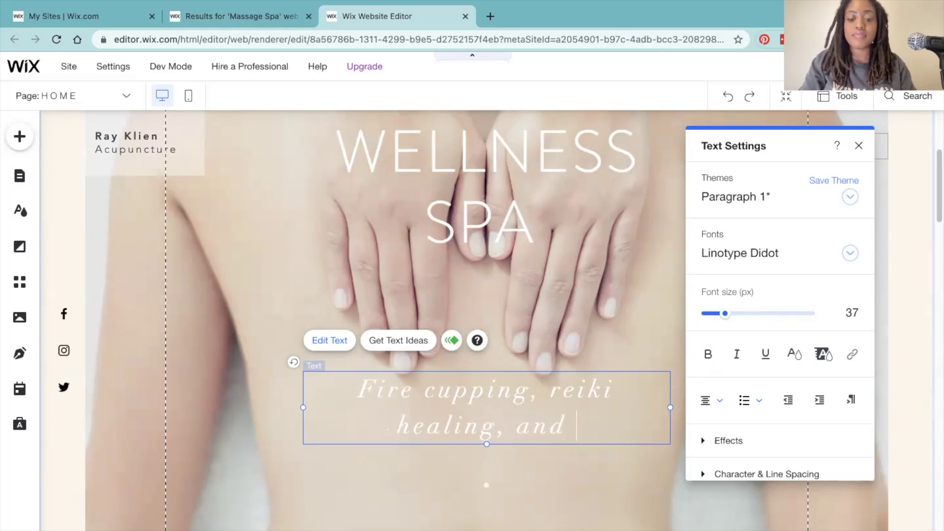
{"action": "type", "text": "sw"}
{"action": "key", "text": "BackSpace"}
{"action": "key", "text": "BackSpace"}
{"action": "type", "text": "S"}
{"action": "key", "text": "BackSpace"}
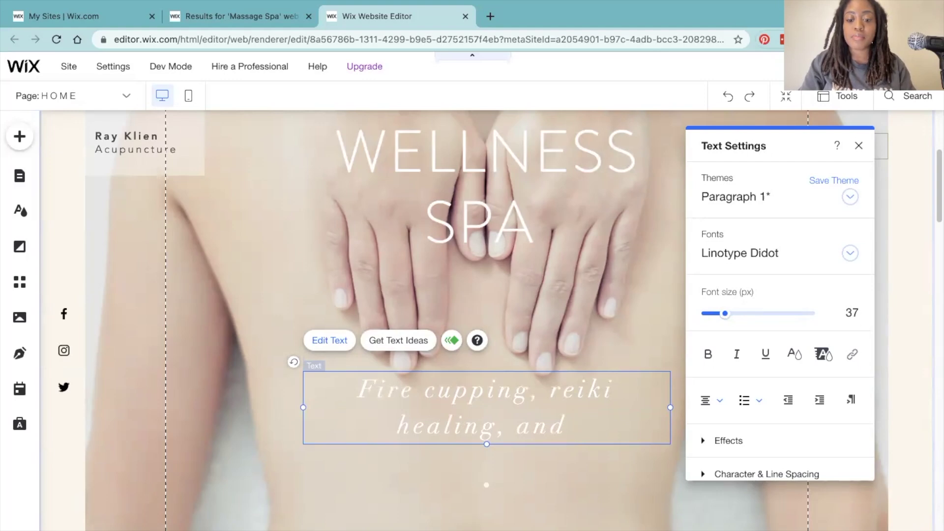
Complete the tagline with "stretch therapy", then widen its text box to fit two lines and centre it under the heading.
{"action": "type", "text": "stretch therapy"}
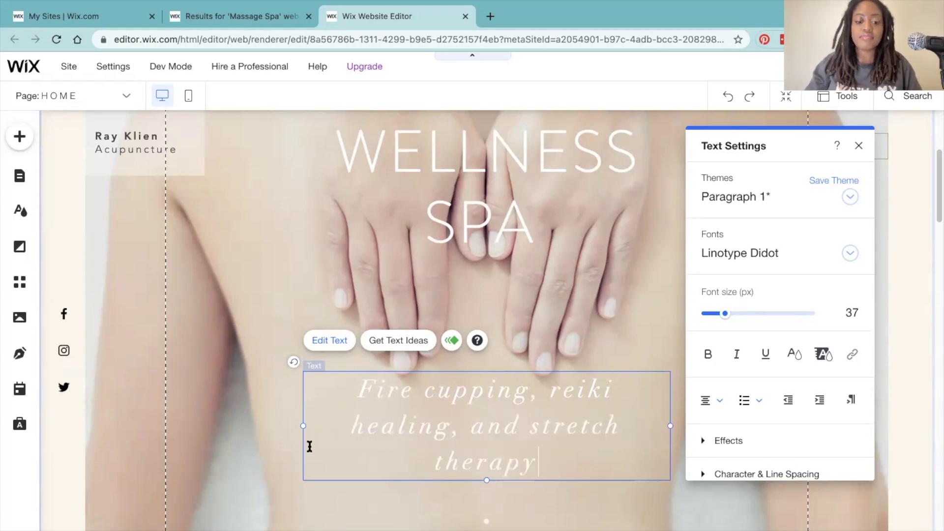
{"action": "left_click_drag", "start_coordinate": [302, 426], "coordinate": [211, 431]}
{"action": "left_click", "coordinate": [531, 478]}
{"action": "left_click_drag", "start_coordinate": [438, 408], "coordinate": [479, 416]}
Examine the home page from the edited hero heading through the philosophy and services sections to the map.
{"action": "scroll", "coordinate": [597, 325], "scroll_direction": "up", "scroll_amount": 3}
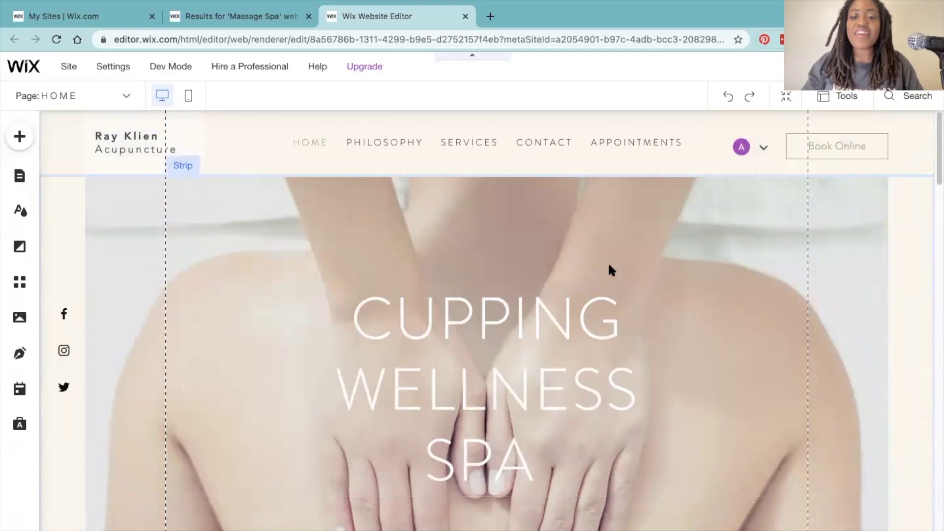
{"action": "scroll", "coordinate": [584, 294], "scroll_direction": "down", "scroll_amount": 10}
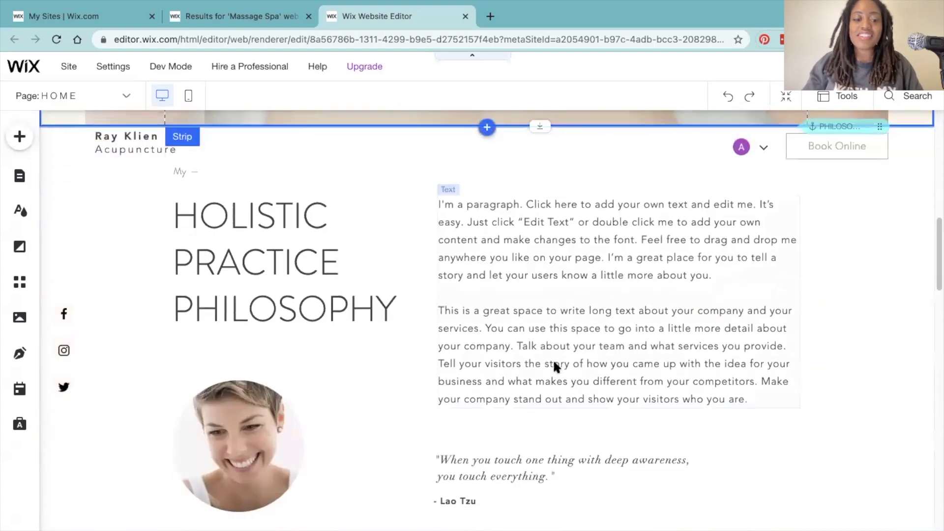
{"action": "scroll", "coordinate": [553, 359], "scroll_direction": "down", "scroll_amount": 2}
{"action": "scroll", "coordinate": [544, 359], "scroll_direction": "up", "scroll_amount": 6}
{"action": "scroll", "coordinate": [536, 362], "scroll_direction": "down", "scroll_amount": 4}
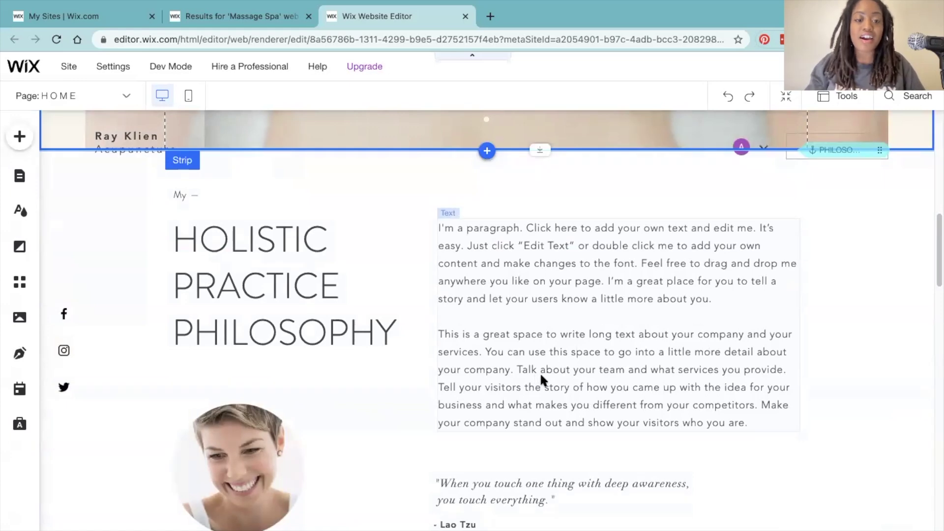
{"action": "scroll", "coordinate": [411, 429], "scroll_direction": "up", "scroll_amount": 5}
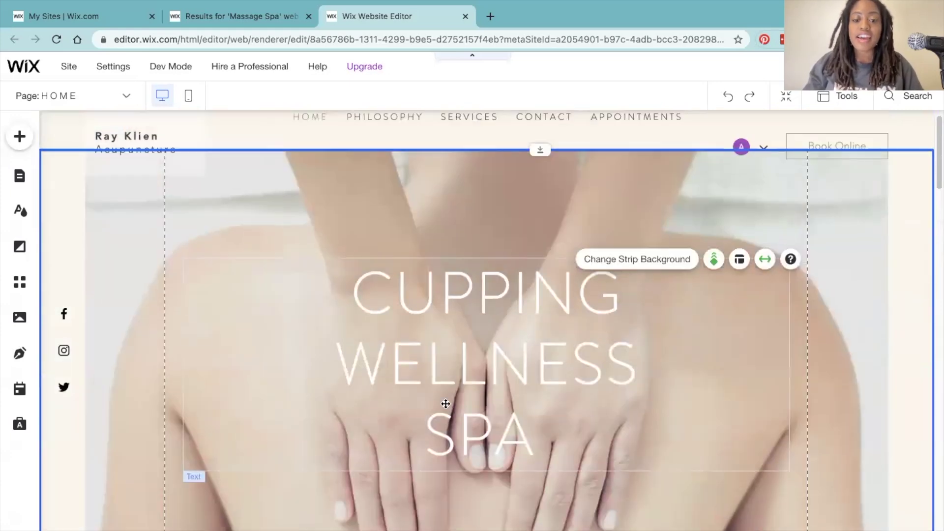
{"action": "scroll", "coordinate": [497, 243], "scroll_direction": "down", "scroll_amount": 7}
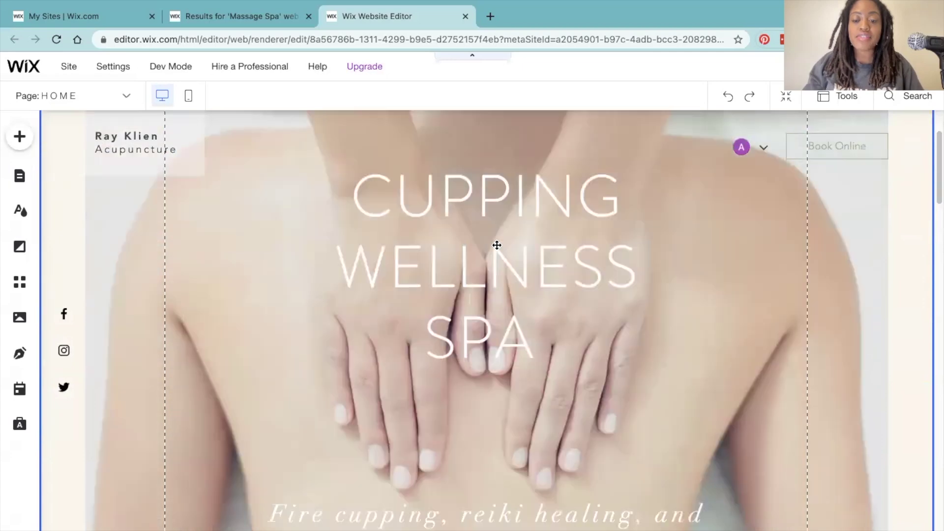
{"action": "scroll", "coordinate": [515, 268], "scroll_direction": "down", "scroll_amount": 10}
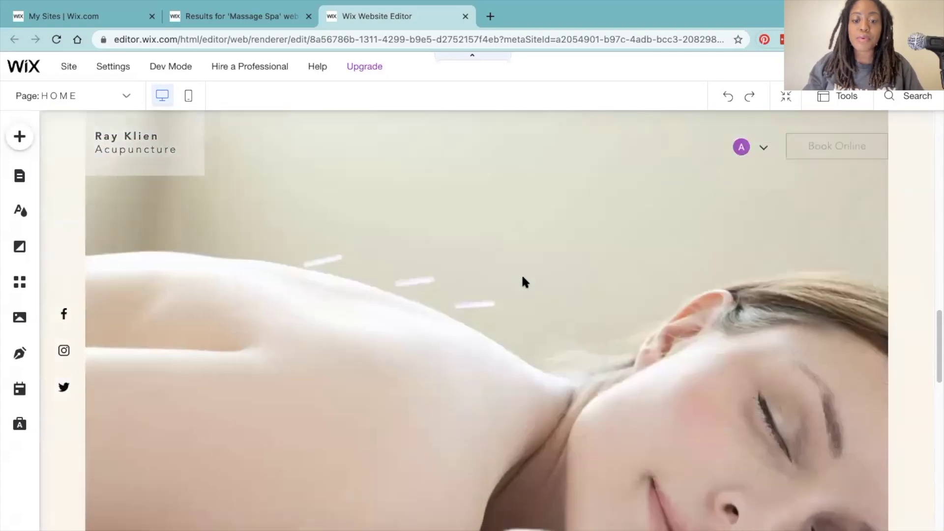
{"action": "scroll", "coordinate": [524, 285], "scroll_direction": "down", "scroll_amount": 12}
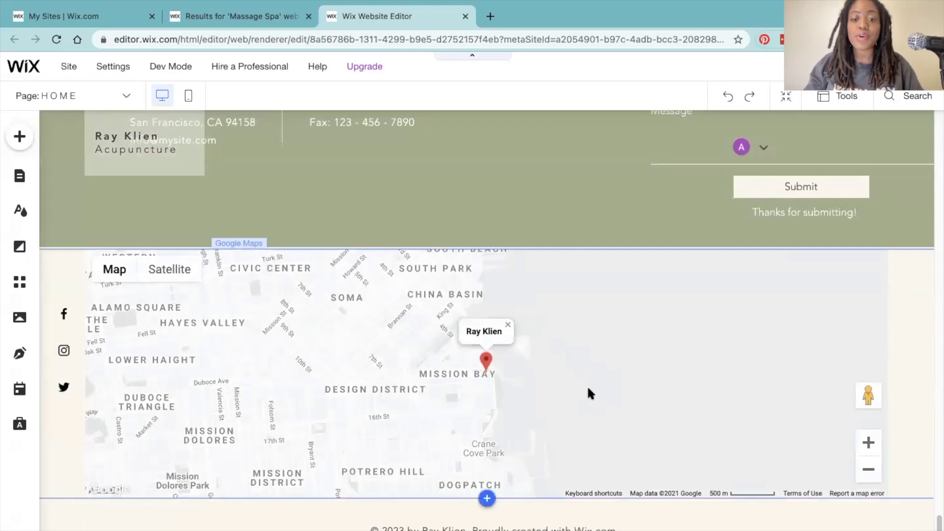
{"action": "scroll", "coordinate": [587, 385], "scroll_direction": "up", "scroll_amount": 8}
{"action": "scroll", "coordinate": [587, 386], "scroll_direction": "up", "scroll_amount": 15}
Select the hero strip and review its heading, tagline and background image against the philosophy section below it.
{"action": "left_click", "coordinate": [577, 391]}
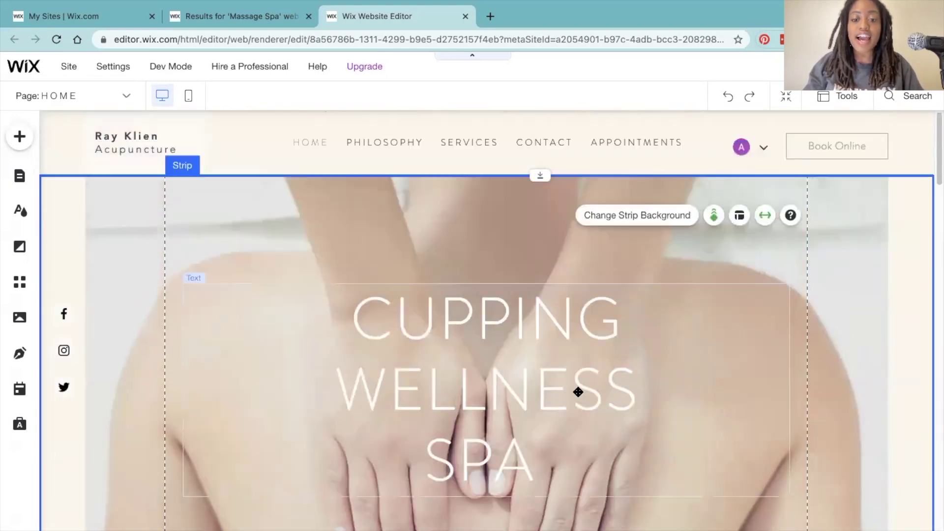
{"action": "scroll", "coordinate": [663, 290], "scroll_direction": "down", "scroll_amount": 5}
{"action": "scroll", "coordinate": [663, 290], "scroll_direction": "up", "scroll_amount": 5}
{"action": "scroll", "coordinate": [541, 263], "scroll_direction": "down", "scroll_amount": 10}
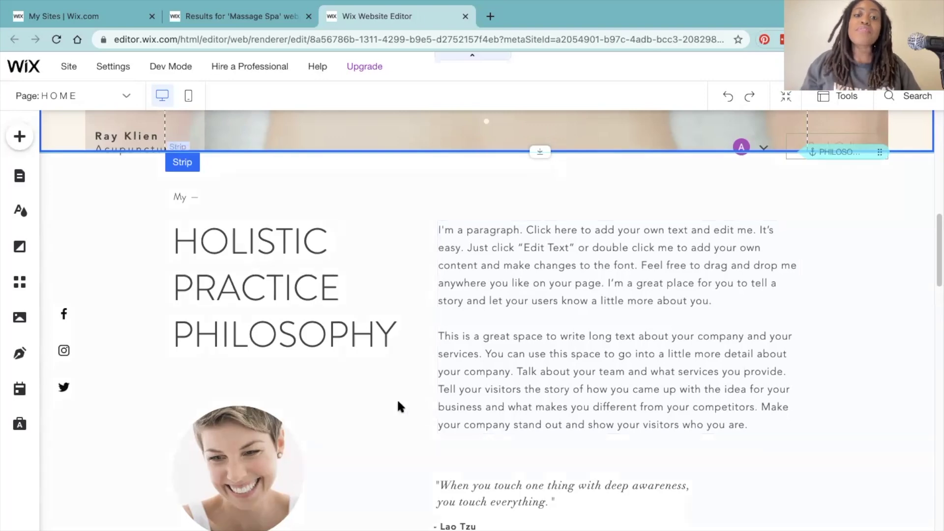
{"action": "scroll", "coordinate": [406, 388], "scroll_direction": "up", "scroll_amount": 8}
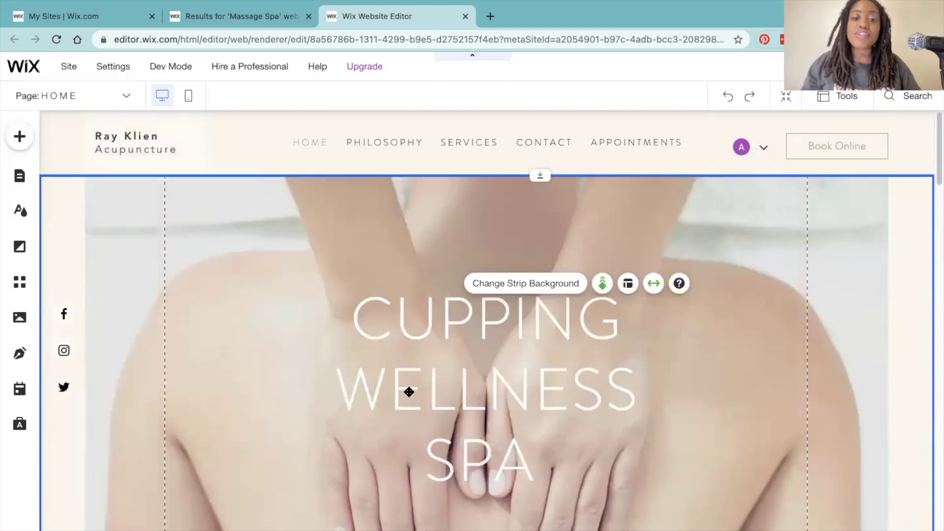
{"action": "scroll", "coordinate": [409, 392], "scroll_direction": "down", "scroll_amount": 6}
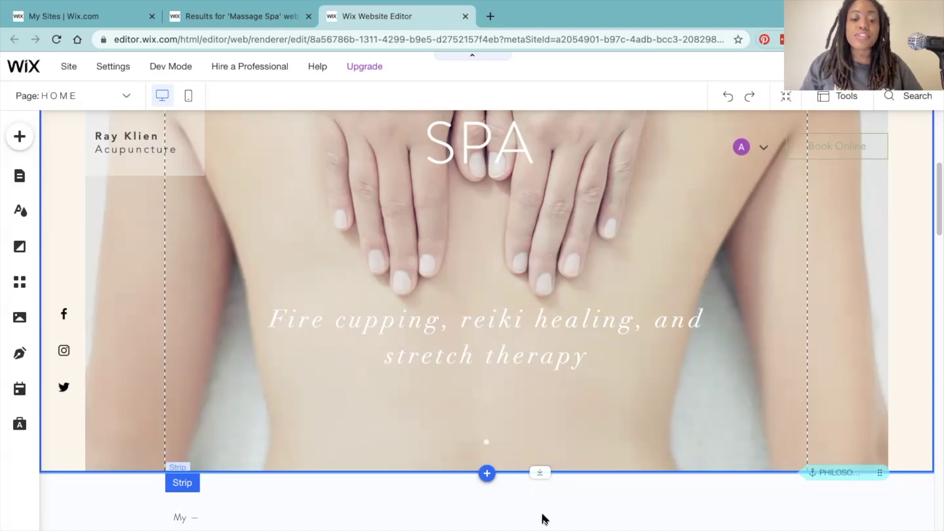
{"action": "scroll", "coordinate": [563, 450], "scroll_direction": "up", "scroll_amount": 3}
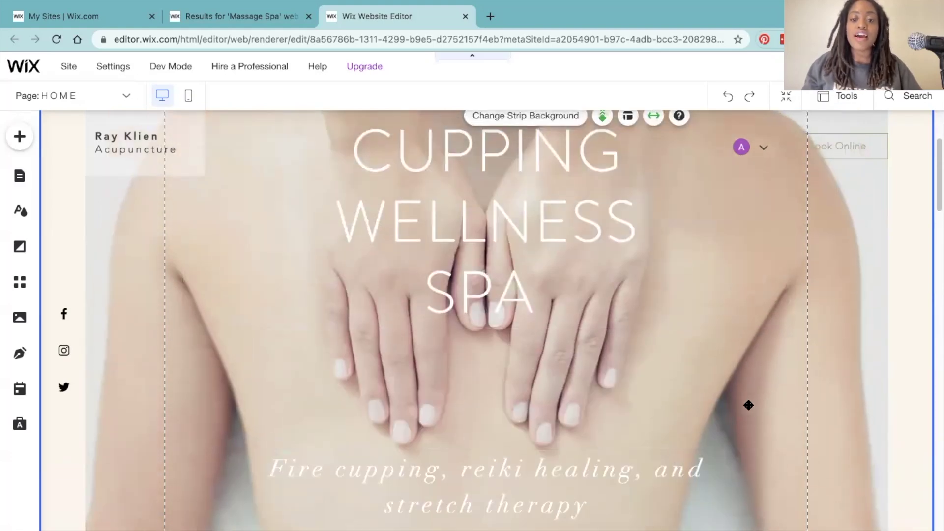
{"action": "scroll", "coordinate": [638, 410], "scroll_direction": "down", "scroll_amount": 5}
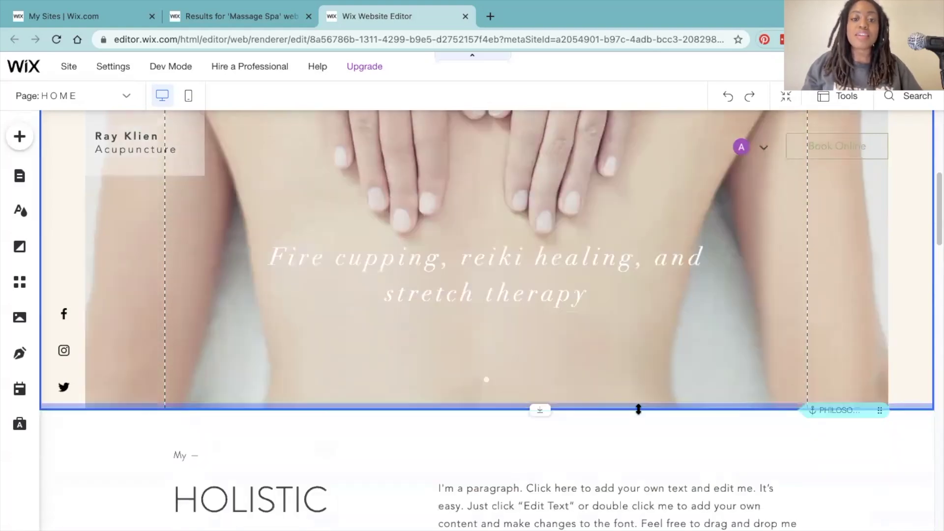
Open the Pexels stock photo site, pexels.com, in a new browser tab.
{"action": "left_click", "coordinate": [486, 22]}
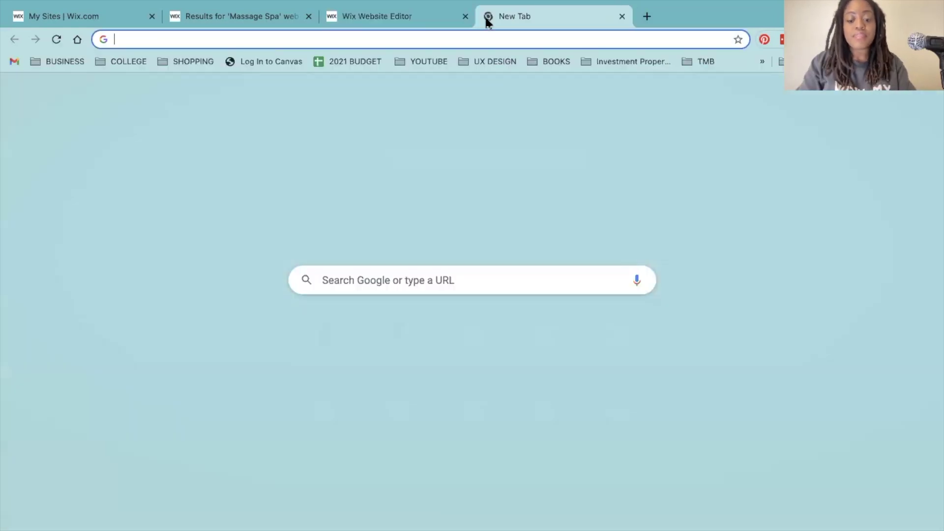
{"action": "type", "text": "pex"}
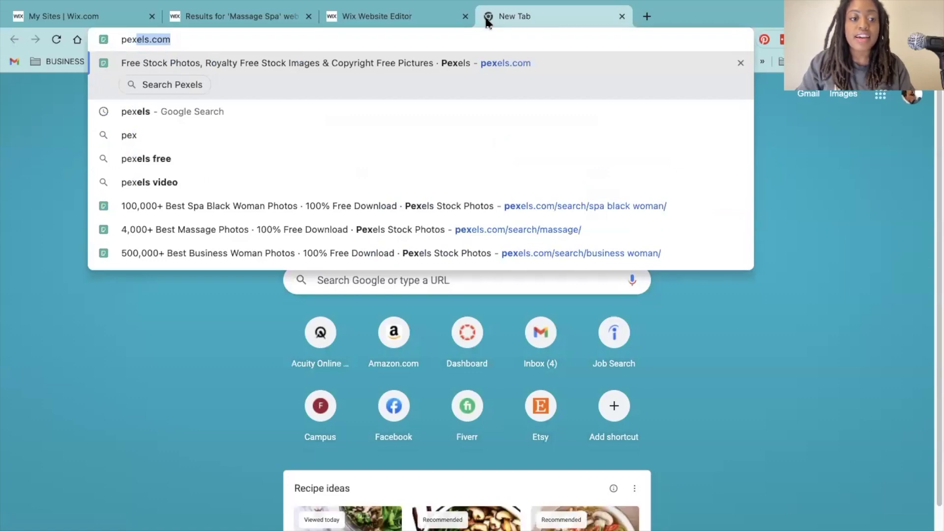
{"action": "key", "text": "Return"}
{"action": "scroll", "coordinate": [376, 291], "scroll_direction": "down", "scroll_amount": 6}
{"action": "scroll", "coordinate": [376, 291], "scroll_direction": "up", "scroll_amount": 6}
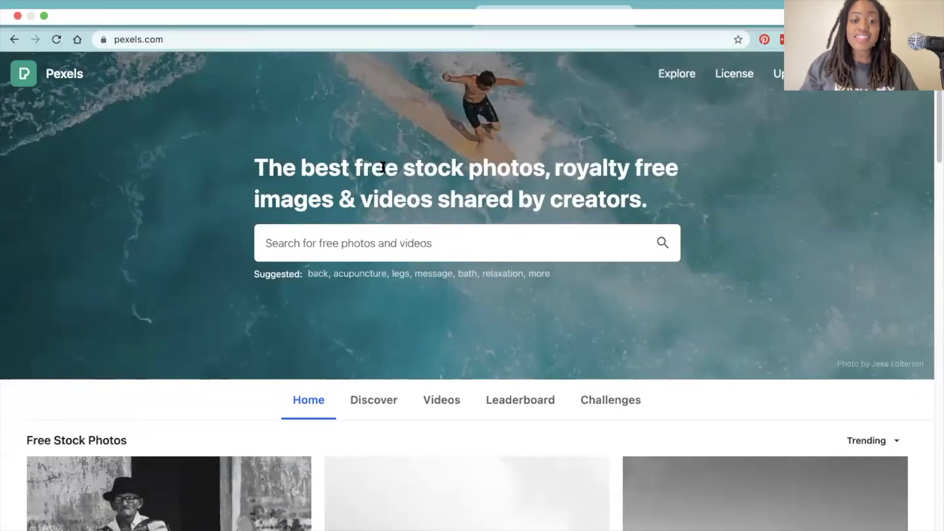
Search Pexels for "cupping massage" photos.
{"action": "left_click", "coordinate": [406, 188]}
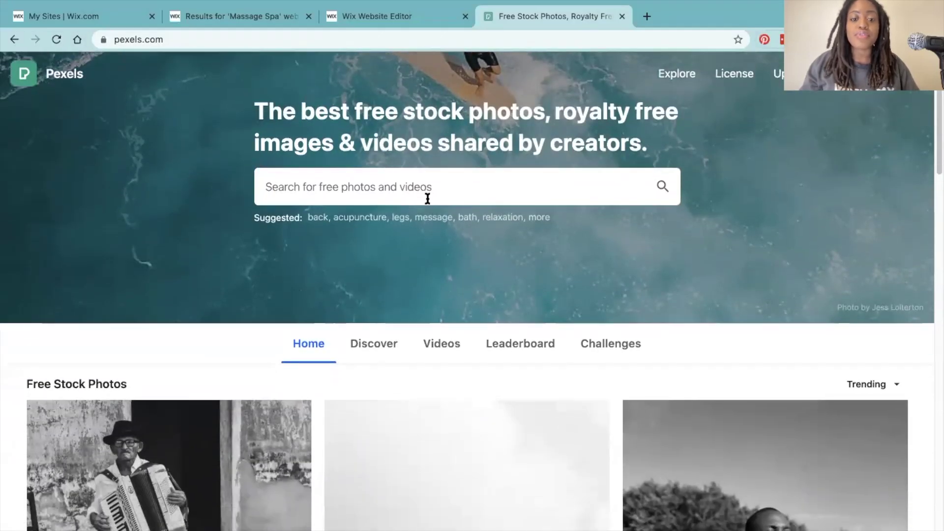
{"action": "key", "text": "Return"}
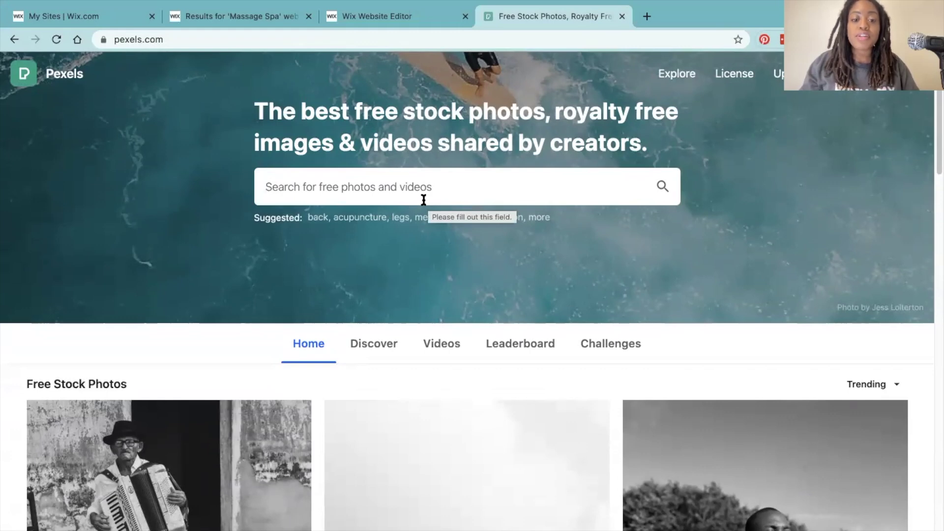
{"action": "left_click", "coordinate": [424, 198]}
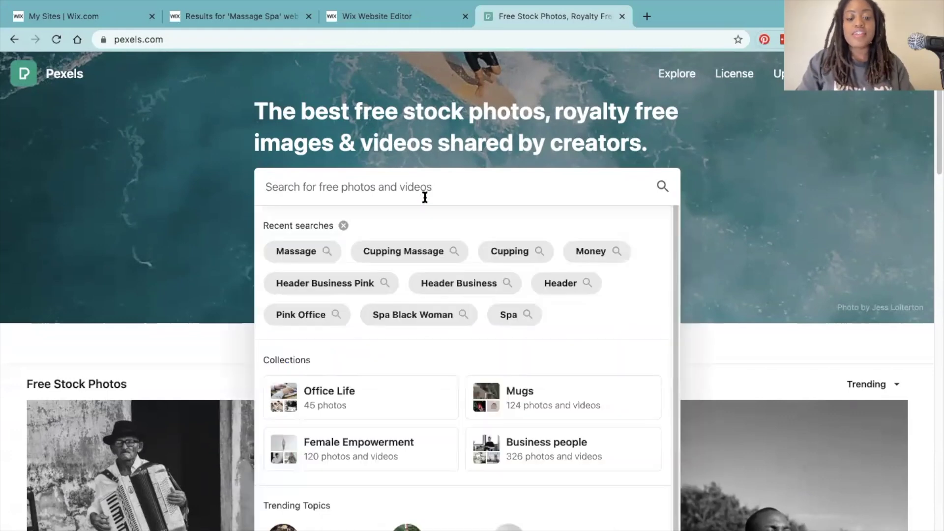
{"action": "type", "text": "cup"}
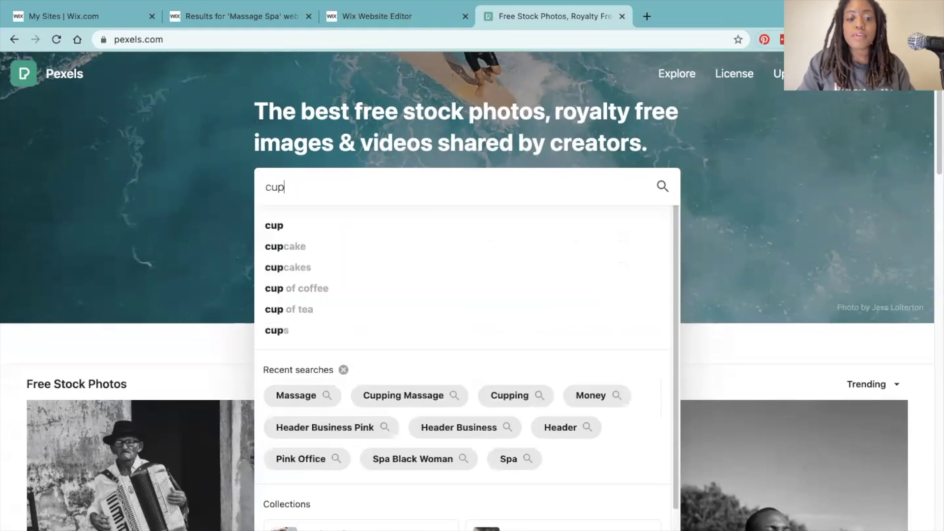
{"action": "type", "text": "ping massage"}
{"action": "key", "text": "Return"}
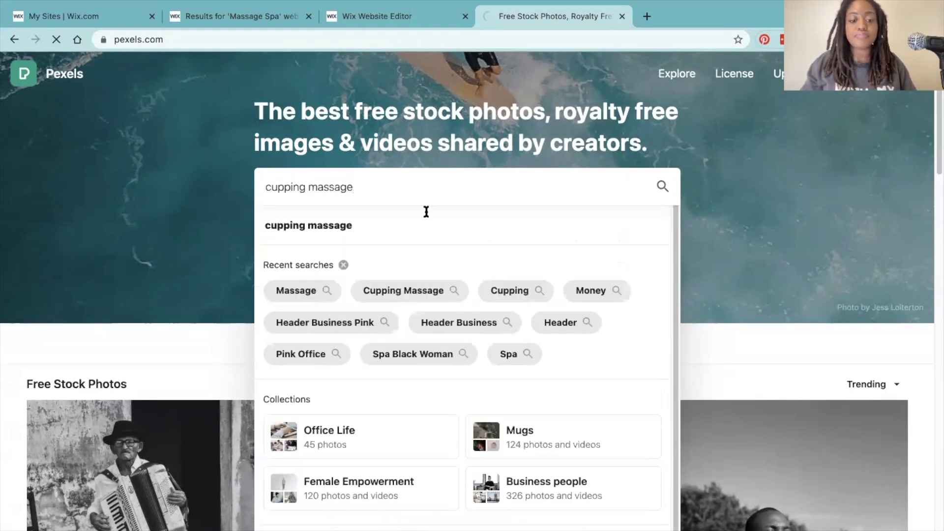
Examine the cupping massage photo results for an image that suits the spa's hero background.
{"action": "scroll", "coordinate": [435, 303], "scroll_direction": "down", "scroll_amount": 2}
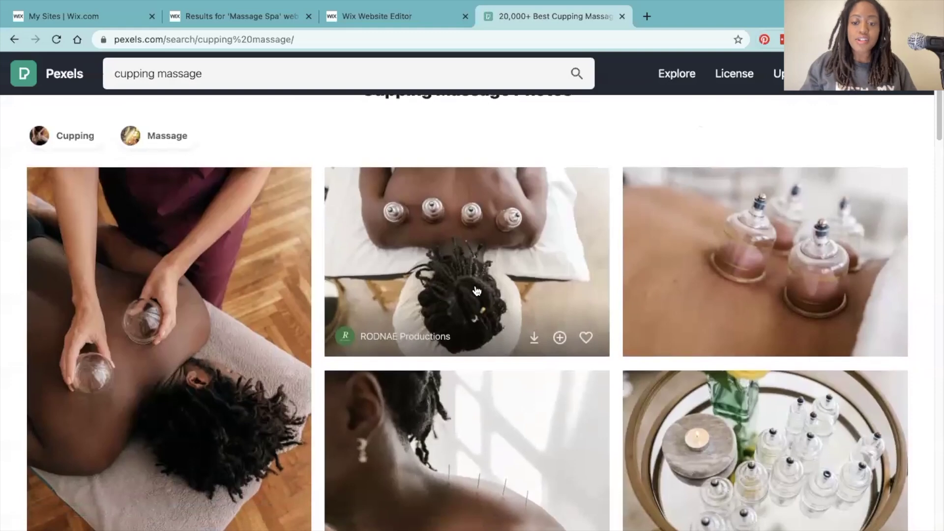
{"action": "scroll", "coordinate": [573, 275], "scroll_direction": "down", "scroll_amount": 5}
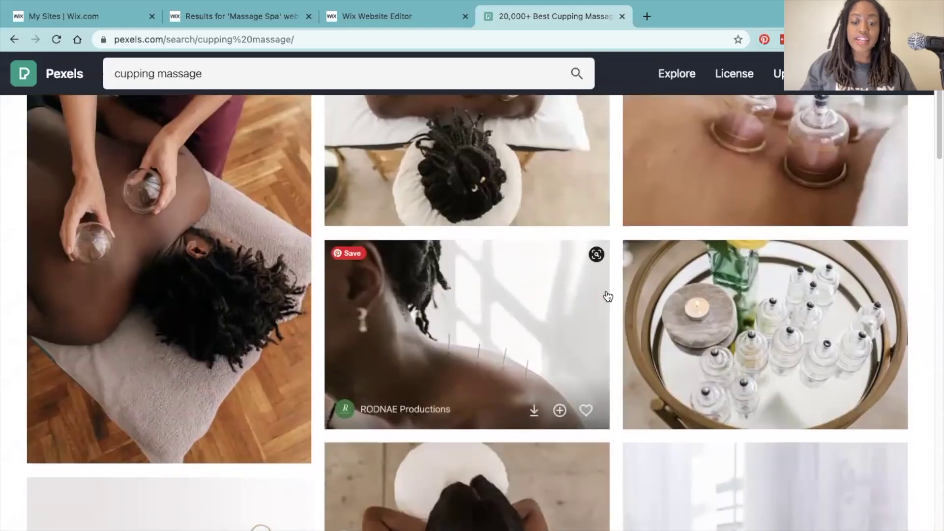
{"action": "scroll", "coordinate": [615, 289], "scroll_direction": "down", "scroll_amount": 2}
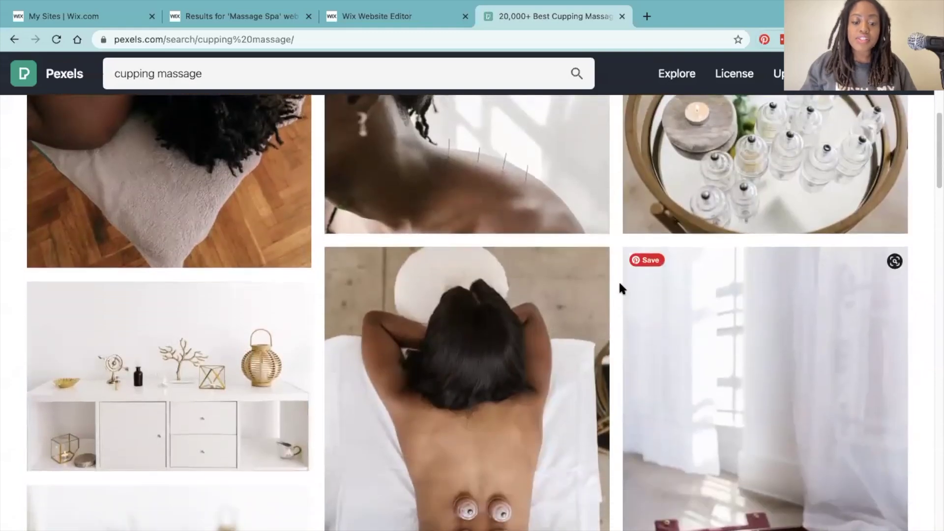
{"action": "scroll", "coordinate": [618, 280], "scroll_direction": "down", "scroll_amount": 4}
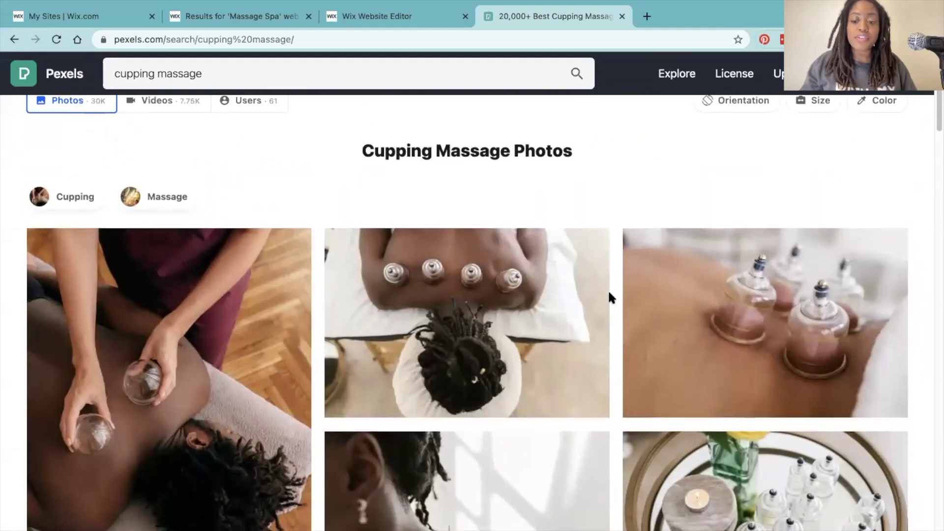
{"action": "scroll", "coordinate": [610, 295], "scroll_direction": "down", "scroll_amount": 4}
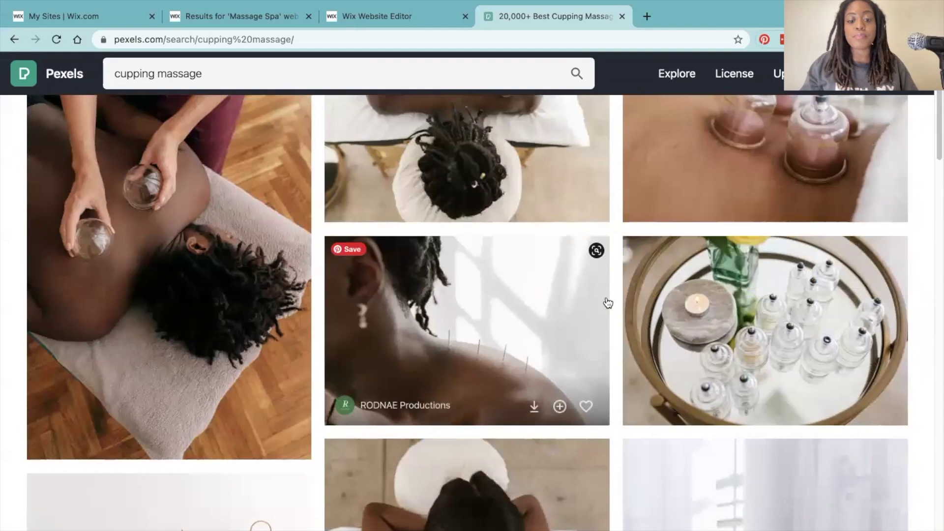
{"action": "scroll", "coordinate": [607, 301], "scroll_direction": "down", "scroll_amount": 5}
{"action": "scroll", "coordinate": [469, 446], "scroll_direction": "down", "scroll_amount": 1}
{"action": "scroll", "coordinate": [470, 446], "scroll_direction": "down", "scroll_amount": 2}
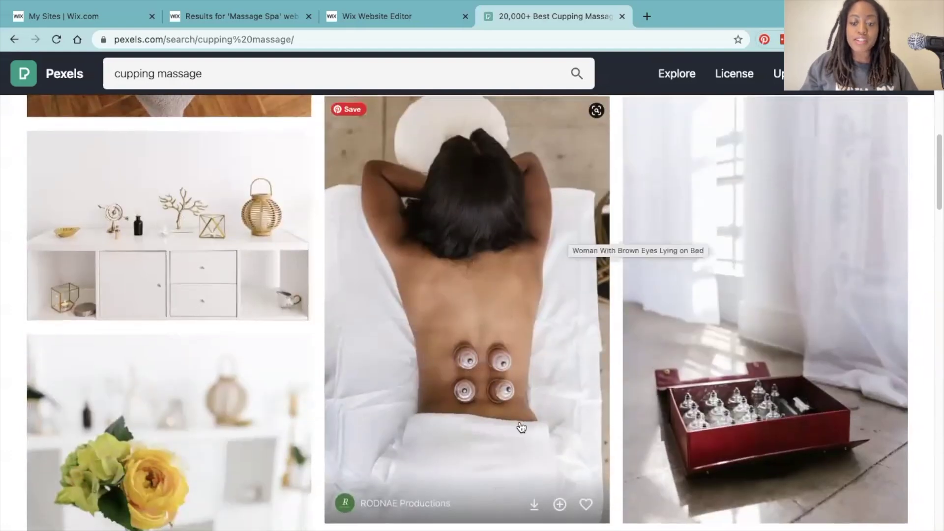
{"action": "scroll", "coordinate": [522, 426], "scroll_direction": "down", "scroll_amount": 5}
{"action": "scroll", "coordinate": [524, 422], "scroll_direction": "down", "scroll_amount": 7}
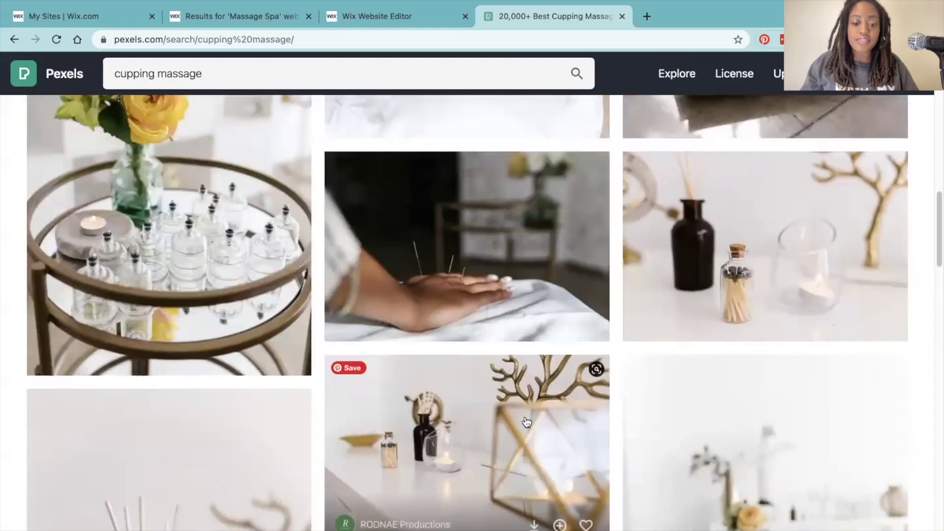
{"action": "scroll", "coordinate": [525, 422], "scroll_direction": "up", "scroll_amount": 7}
{"action": "scroll", "coordinate": [526, 422], "scroll_direction": "up", "scroll_amount": 6}
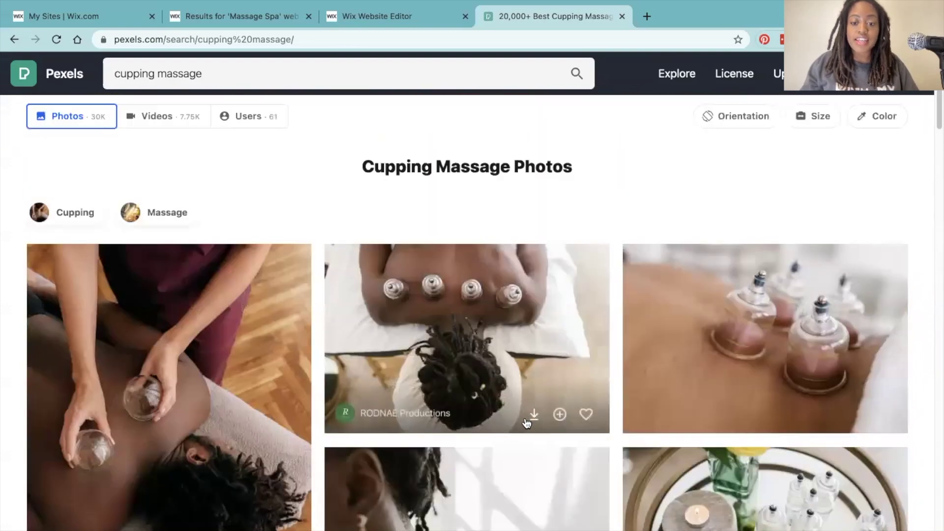
{"action": "scroll", "coordinate": [528, 422], "scroll_direction": "down", "scroll_amount": 10}
{"action": "scroll", "coordinate": [532, 422], "scroll_direction": "down", "scroll_amount": 10}
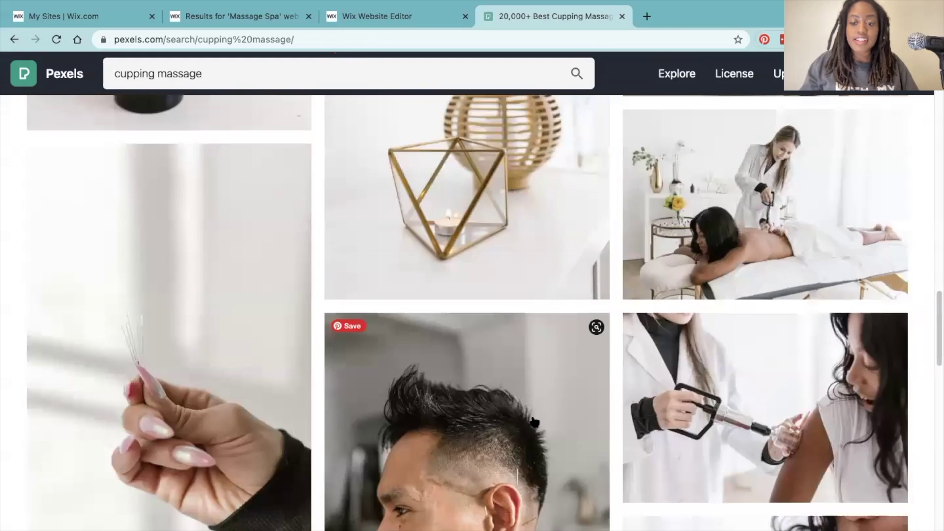
{"action": "scroll", "coordinate": [580, 445], "scroll_direction": "down", "scroll_amount": 1}
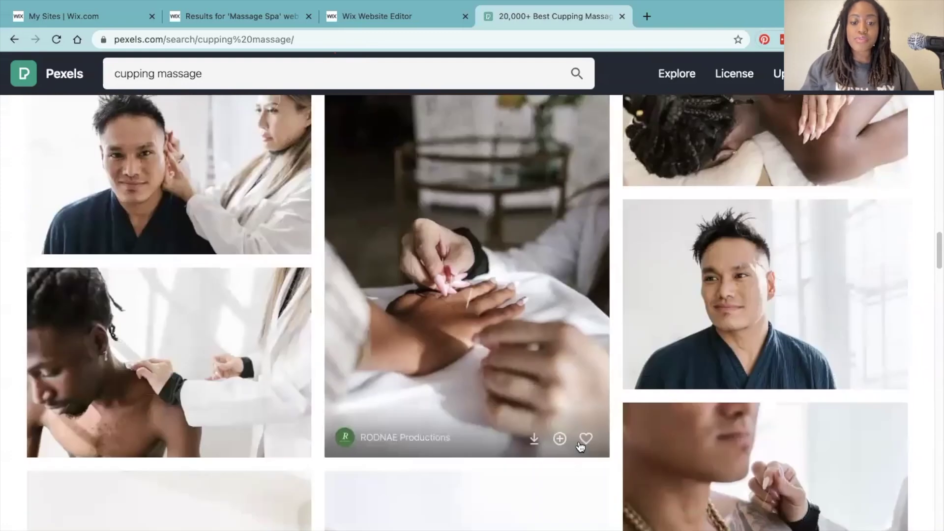
{"action": "scroll", "coordinate": [579, 442], "scroll_direction": "up", "scroll_amount": 2}
{"action": "scroll", "coordinate": [575, 432], "scroll_direction": "up", "scroll_amount": 6}
{"action": "scroll", "coordinate": [567, 417], "scroll_direction": "up", "scroll_amount": 8}
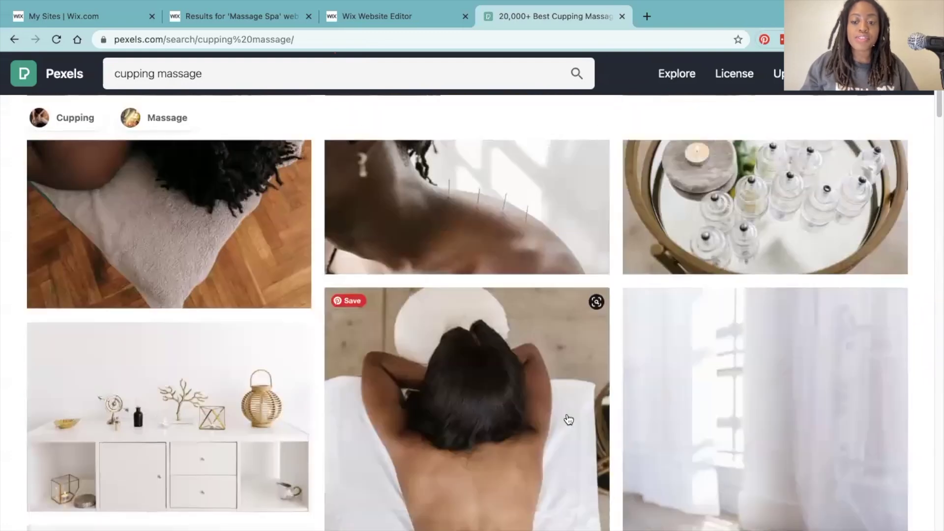
Download the close-up photo of glass cups on a back, then switch back to the Wix Editor.
{"action": "left_click", "coordinate": [734, 363]}
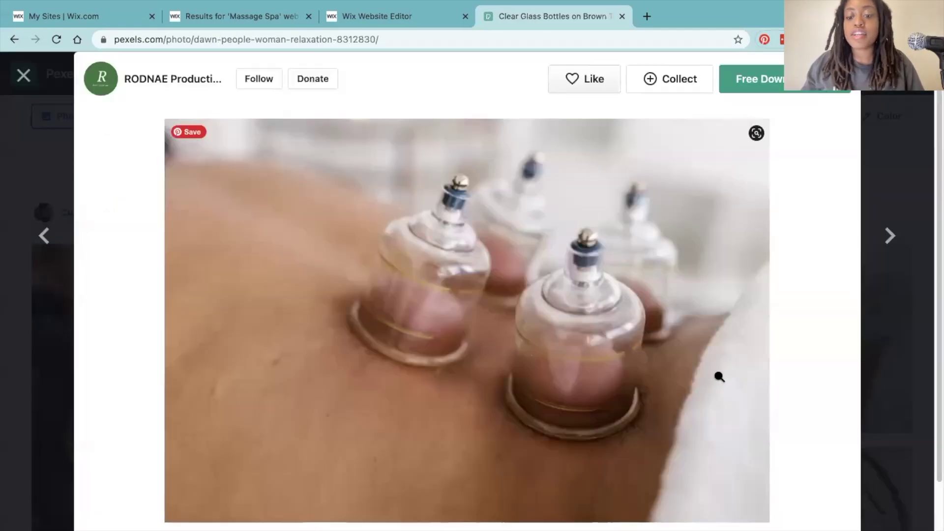
{"action": "left_click", "coordinate": [757, 79]}
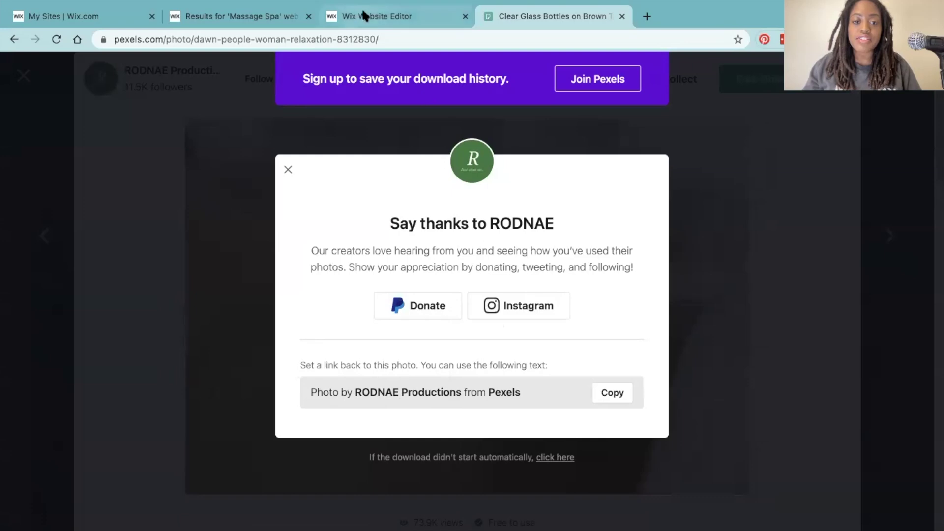
{"action": "left_click", "coordinate": [377, 17]}
{"action": "left_click", "coordinate": [423, 274]}
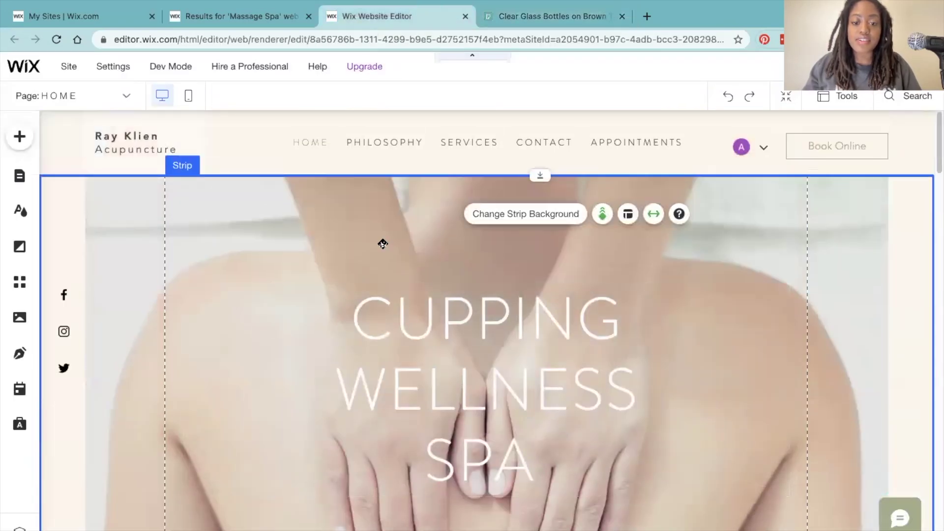
{"action": "left_click", "coordinate": [501, 215]}
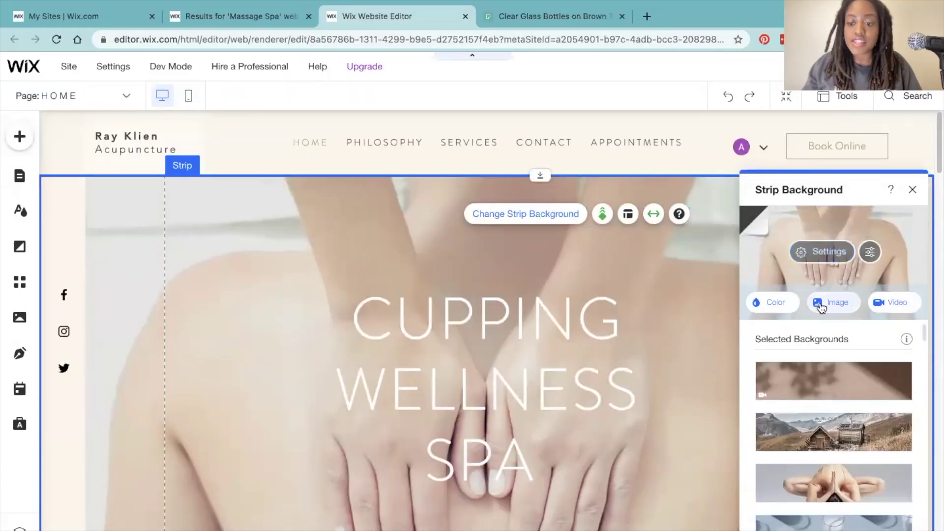
{"action": "left_click", "coordinate": [821, 304]}
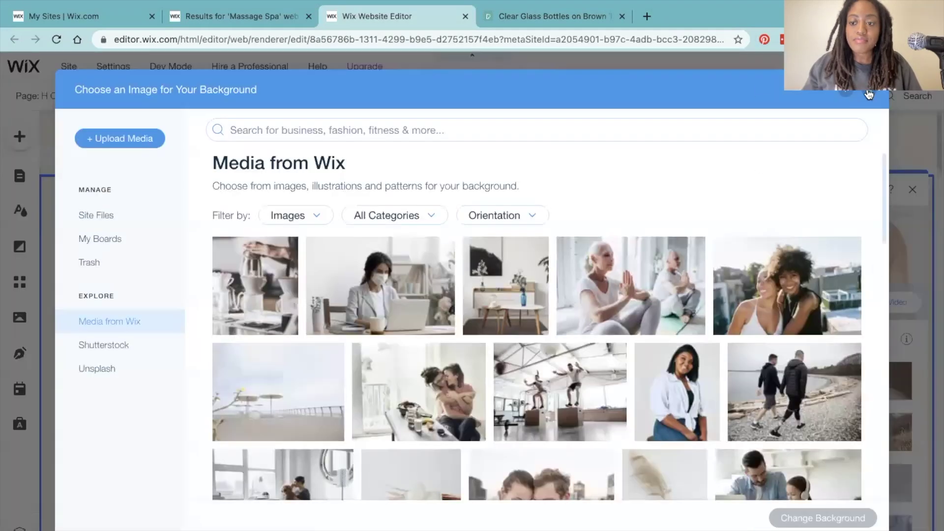
{"action": "left_click", "coordinate": [869, 91]}
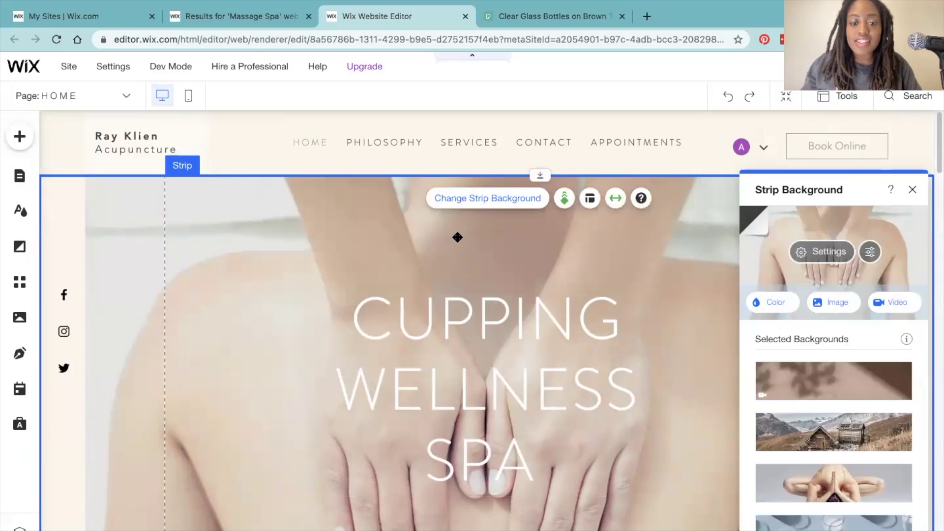
{"action": "left_click", "coordinate": [477, 201]}
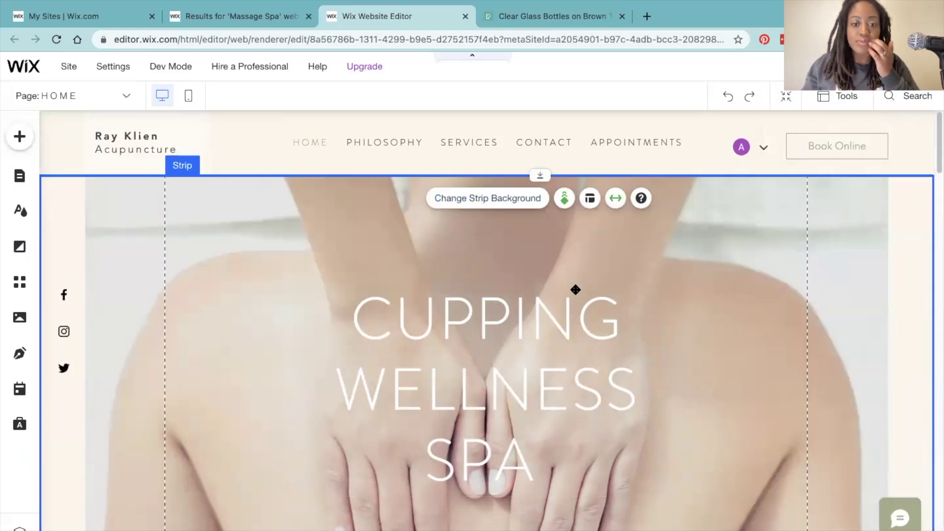
{"action": "scroll", "coordinate": [575, 290], "scroll_direction": "down", "scroll_amount": 15}
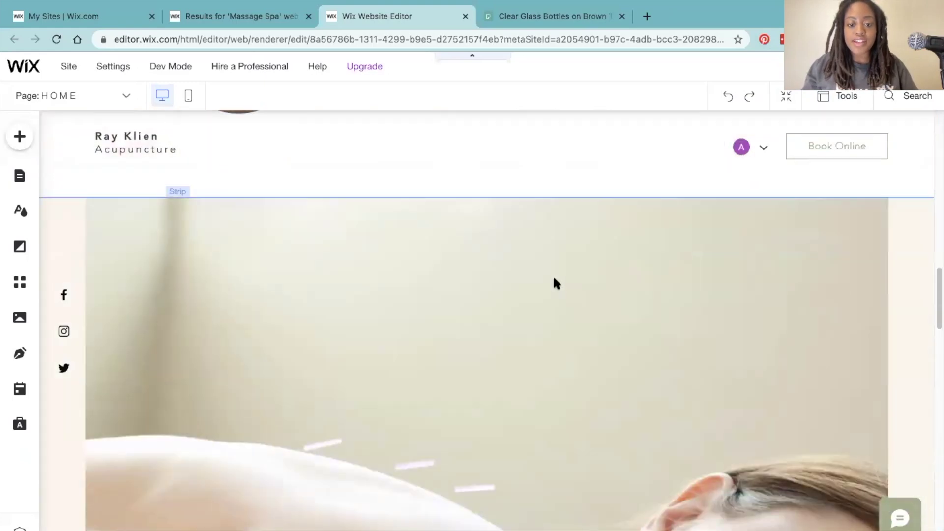
{"action": "scroll", "coordinate": [554, 283], "scroll_direction": "up", "scroll_amount": 15}
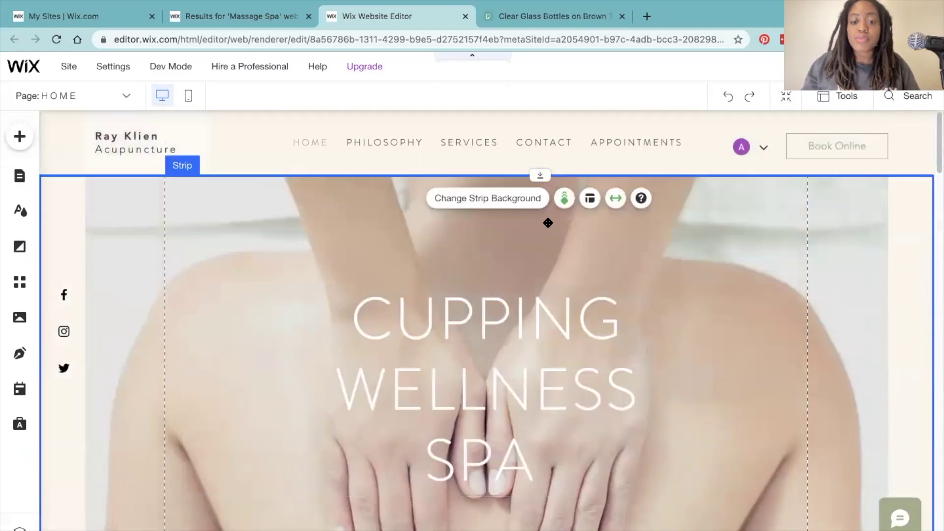
Upload the downloaded cupping photo from the computer and set it as the hero strip's background image.
{"action": "left_click", "coordinate": [548, 222]}
{"action": "left_click", "coordinate": [562, 194]}
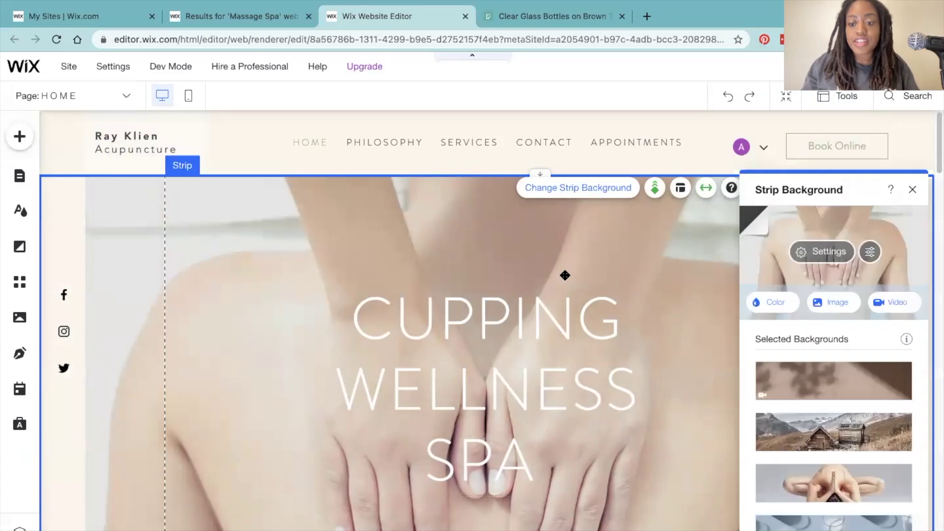
{"action": "left_click", "coordinate": [831, 302]}
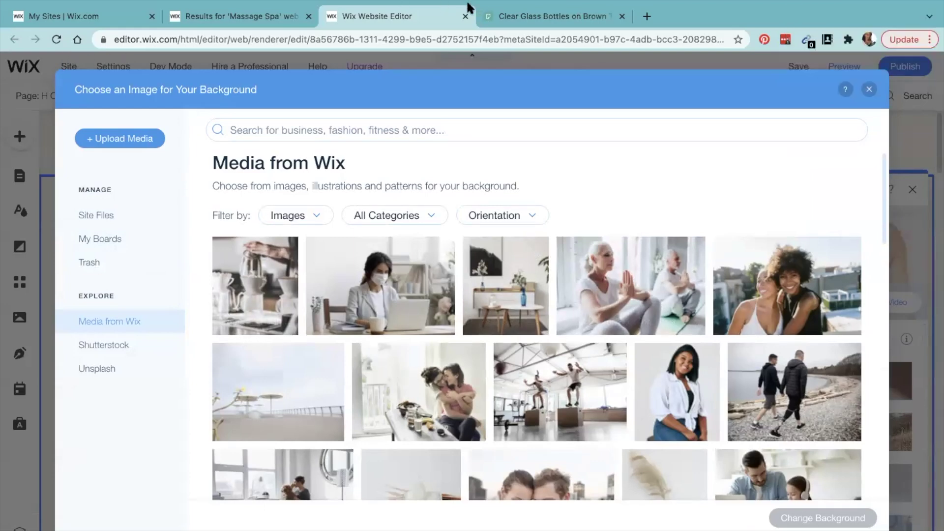
{"action": "left_click", "coordinate": [123, 143]}
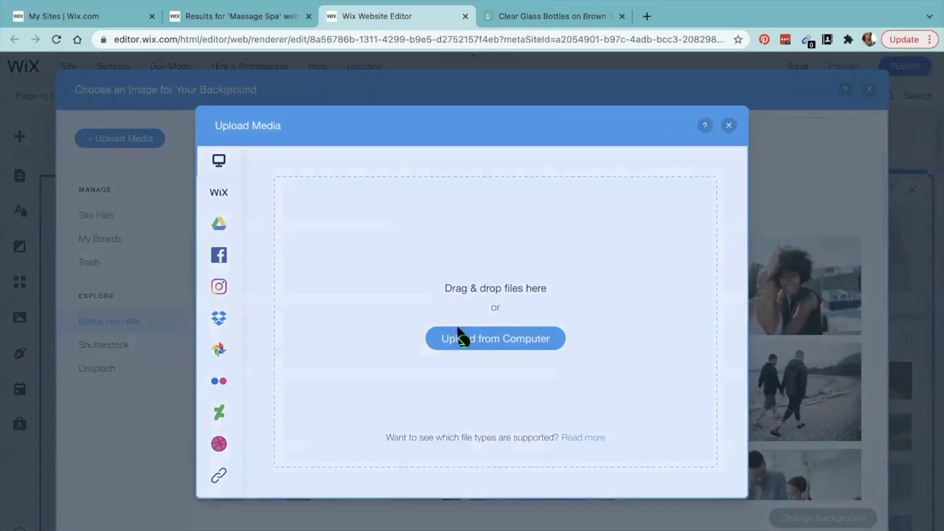
{"action": "left_click_drag", "start_coordinate": [459, 337], "coordinate": [463, 358]}
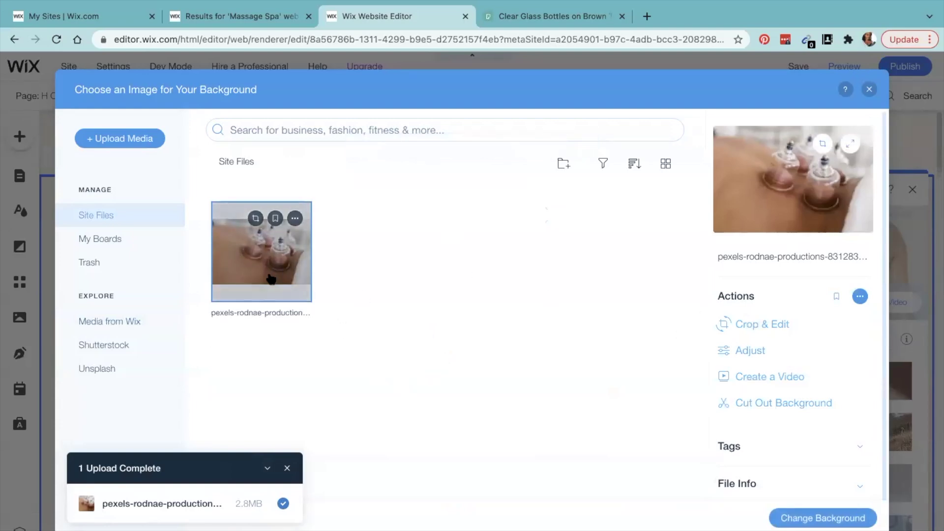
{"action": "left_click", "coordinate": [811, 519]}
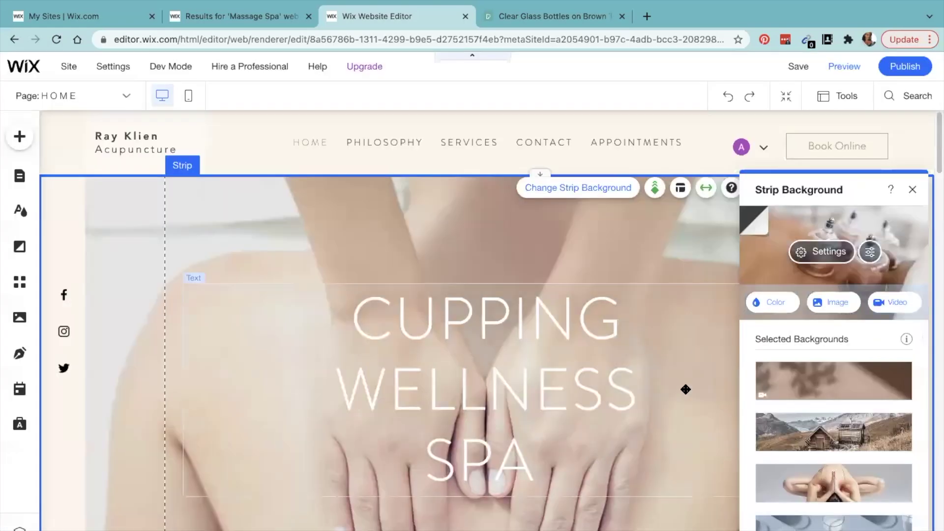
{"action": "scroll", "coordinate": [702, 381], "scroll_direction": "down", "scroll_amount": 6}
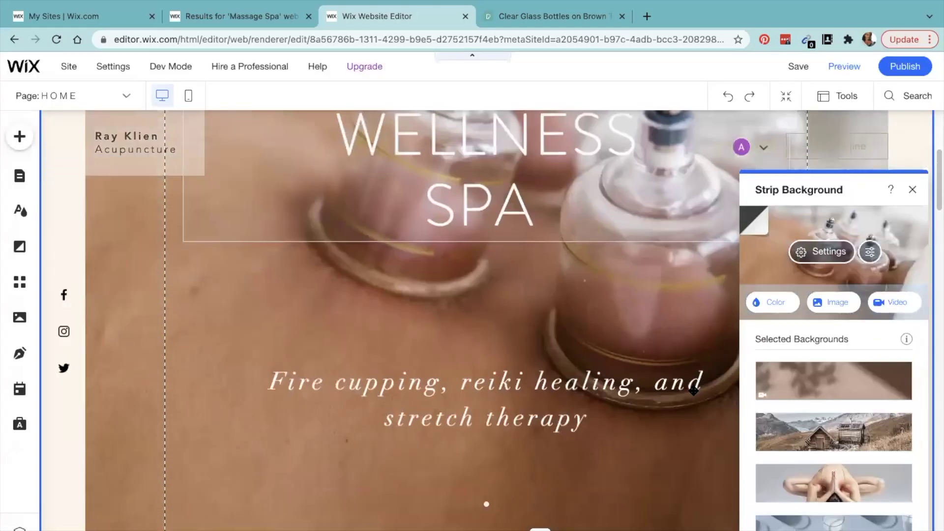
{"action": "scroll", "coordinate": [639, 390], "scroll_direction": "down", "scroll_amount": 3}
{"action": "scroll", "coordinate": [638, 390], "scroll_direction": "up", "scroll_amount": 8}
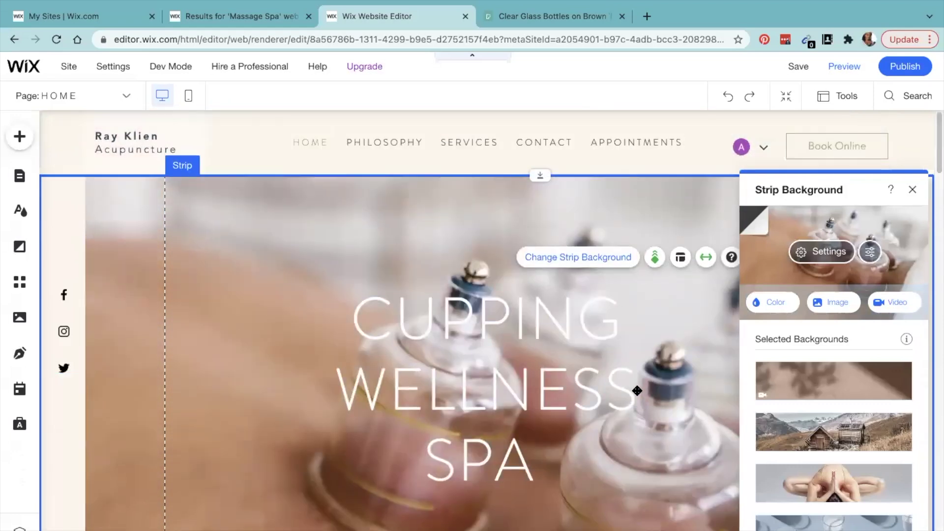
Move the CUPPING WELLNESS SPA heading slightly lower and to the right on the hero photo.
{"action": "double_click", "coordinate": [407, 221]}
{"action": "scroll", "coordinate": [508, 264], "scroll_direction": "down", "scroll_amount": 4}
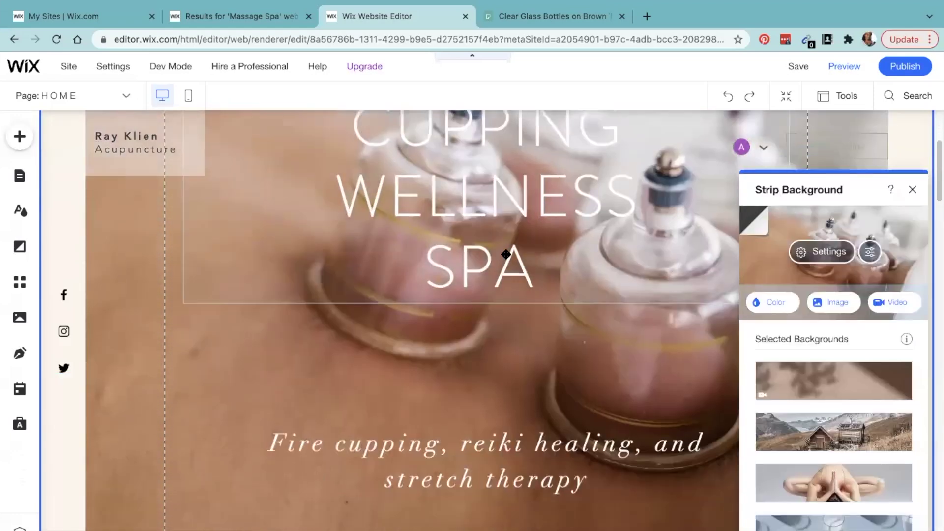
{"action": "left_click", "coordinate": [506, 255]}
{"action": "left_click_drag", "start_coordinate": [525, 318], "coordinate": [535, 171]}
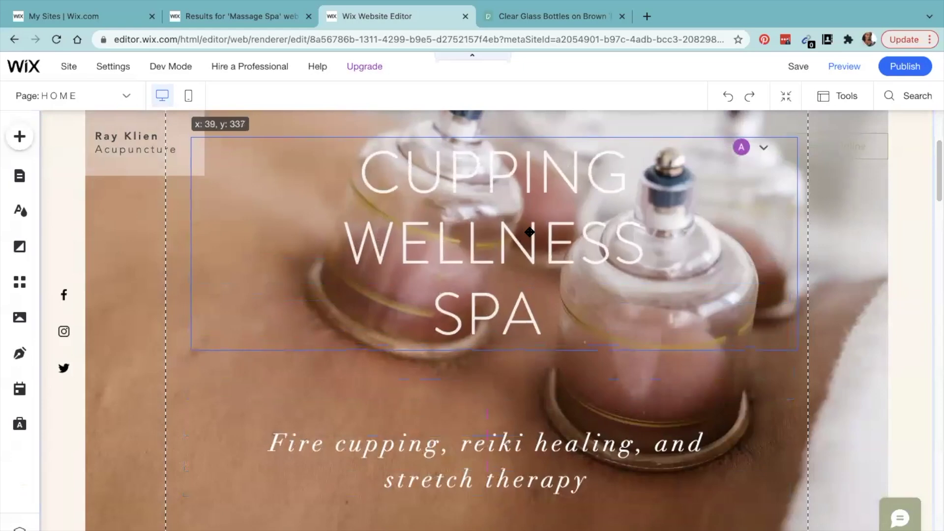
{"action": "left_click_drag", "start_coordinate": [538, 230], "coordinate": [543, 229]}
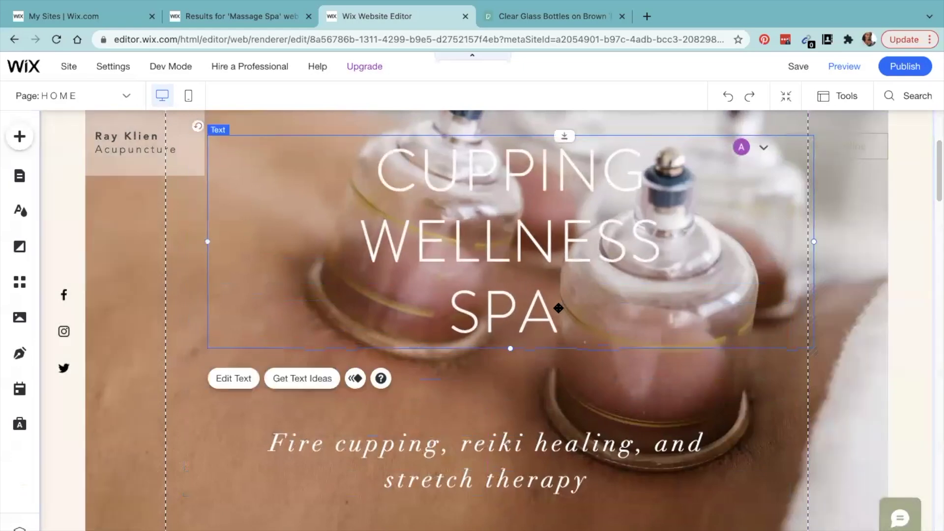
Recolor the hero heading to the dark gray theme color #404041 and make it bold.
{"action": "left_click", "coordinate": [241, 379]}
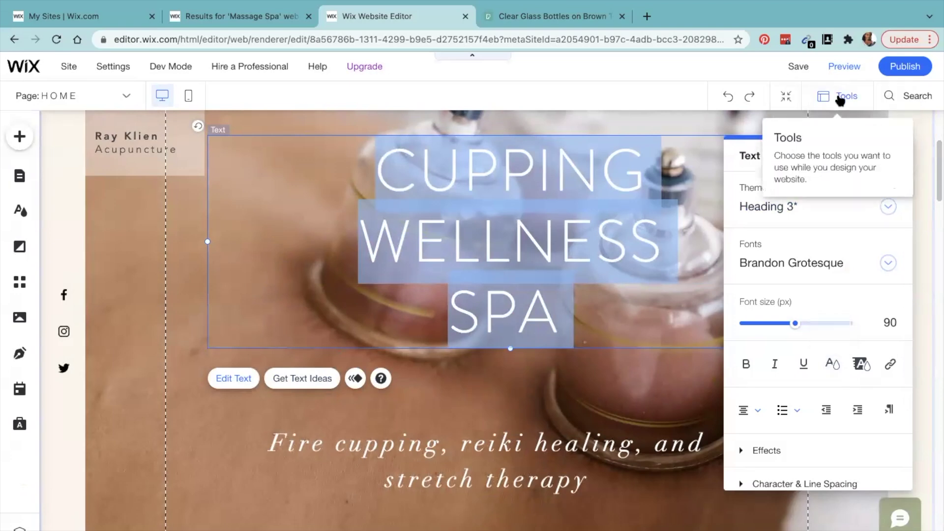
{"action": "left_click", "coordinate": [832, 363]}
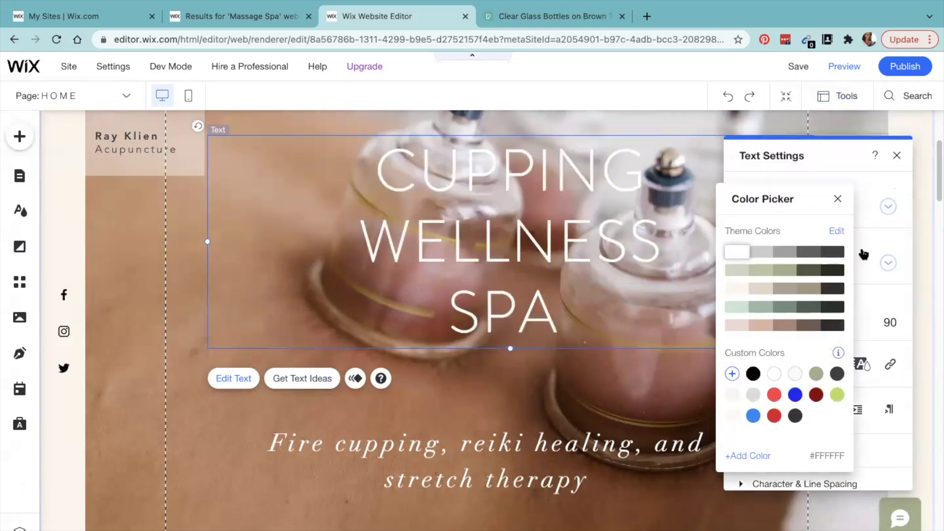
{"action": "left_click", "coordinate": [836, 251]}
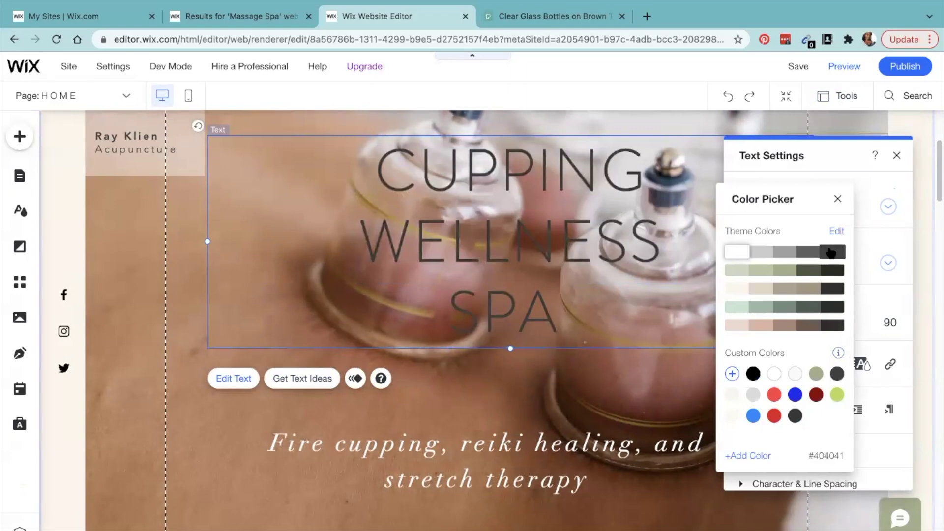
{"action": "left_click", "coordinate": [831, 252]}
{"action": "left_click", "coordinate": [867, 335]}
{"action": "left_click", "coordinate": [746, 366]}
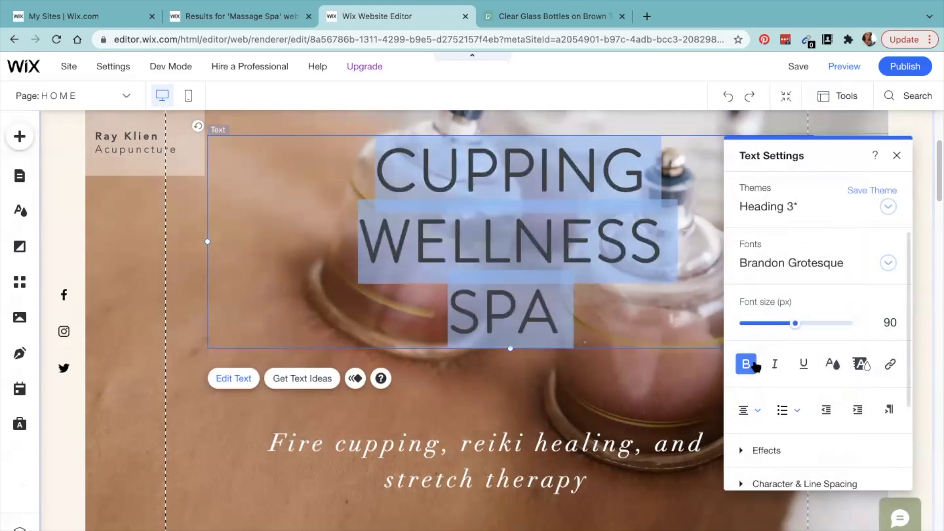
Apply text effect G to the CUPPING WELLNESS SPA heading and close its text settings.
{"action": "scroll", "coordinate": [836, 373], "scroll_direction": "down", "scroll_amount": 1}
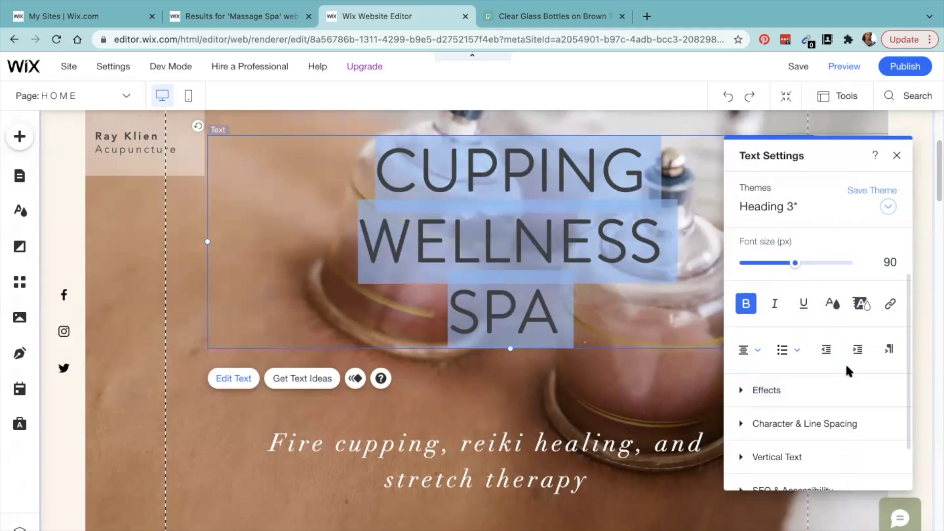
{"action": "scroll", "coordinate": [845, 360], "scroll_direction": "down", "scroll_amount": 1}
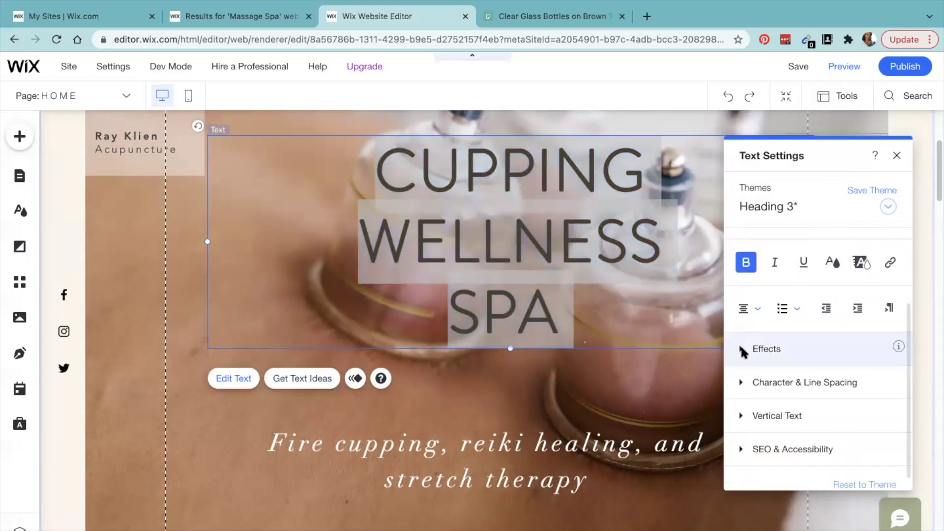
{"action": "left_click", "coordinate": [741, 348]}
{"action": "left_click", "coordinate": [845, 296]}
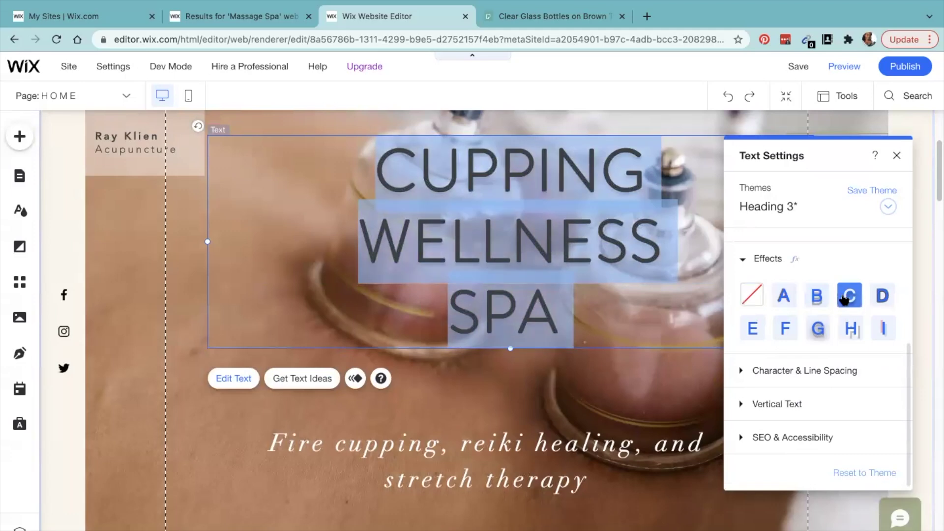
{"action": "left_click", "coordinate": [817, 328]}
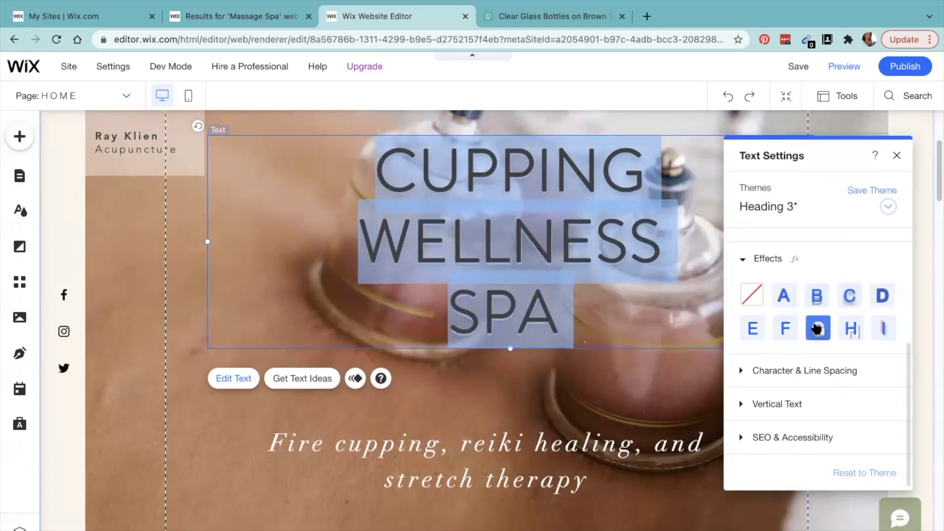
{"action": "left_click", "coordinate": [838, 216]}
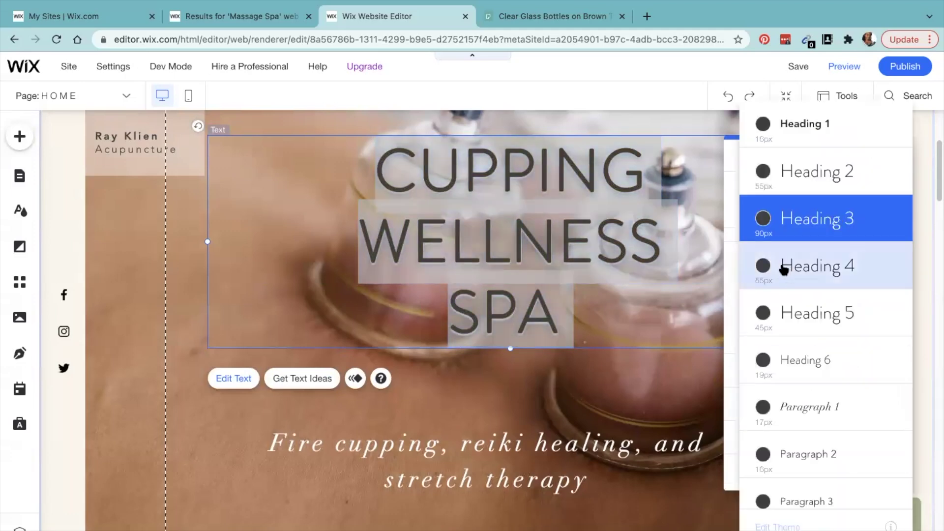
{"action": "left_click", "coordinate": [609, 222]}
{"action": "left_click", "coordinate": [615, 352]}
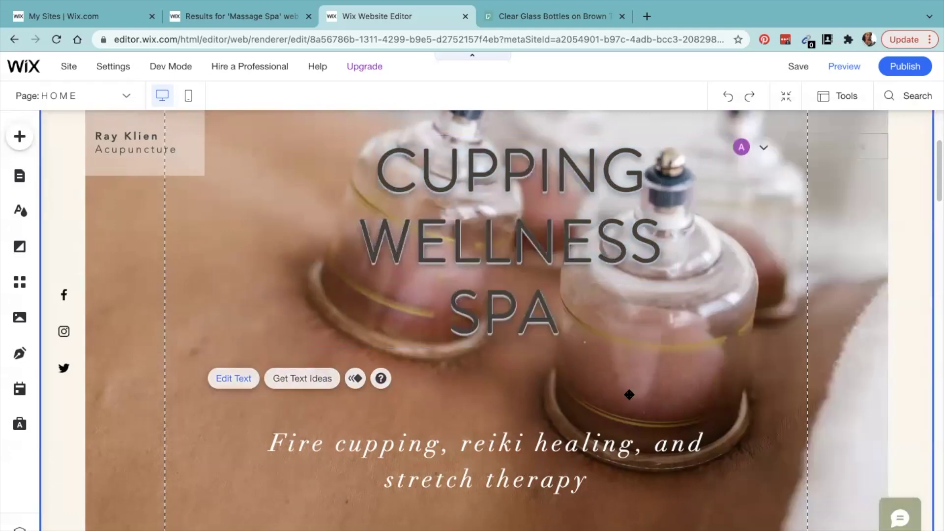
{"action": "left_click", "coordinate": [550, 286]}
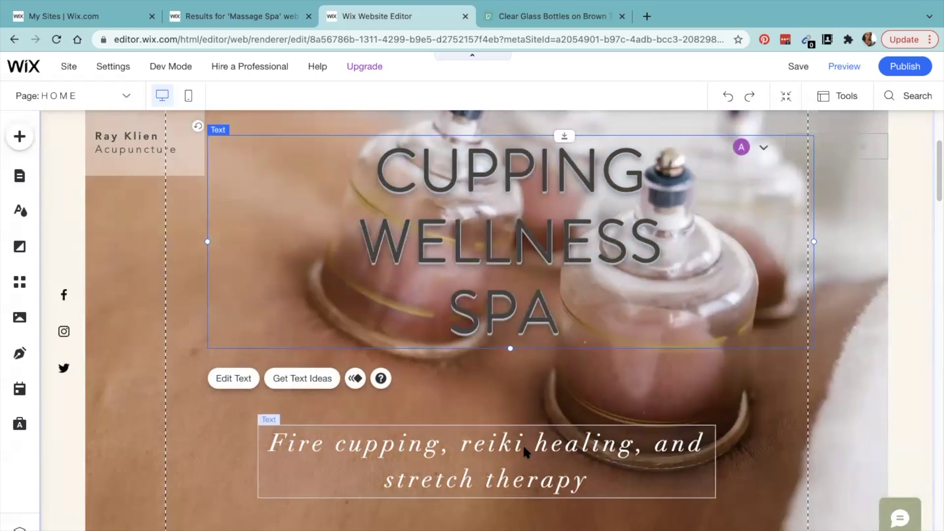
Enlarge the round portrait photo below the Holistic Practice Philosophy heading.
{"action": "left_click", "coordinate": [528, 447]}
{"action": "scroll", "coordinate": [487, 445], "scroll_direction": "down", "scroll_amount": 5}
{"action": "scroll", "coordinate": [489, 437], "scroll_direction": "up", "scroll_amount": 5}
{"action": "scroll", "coordinate": [491, 433], "scroll_direction": "down", "scroll_amount": 8}
{"action": "scroll", "coordinate": [494, 429], "scroll_direction": "down", "scroll_amount": 3}
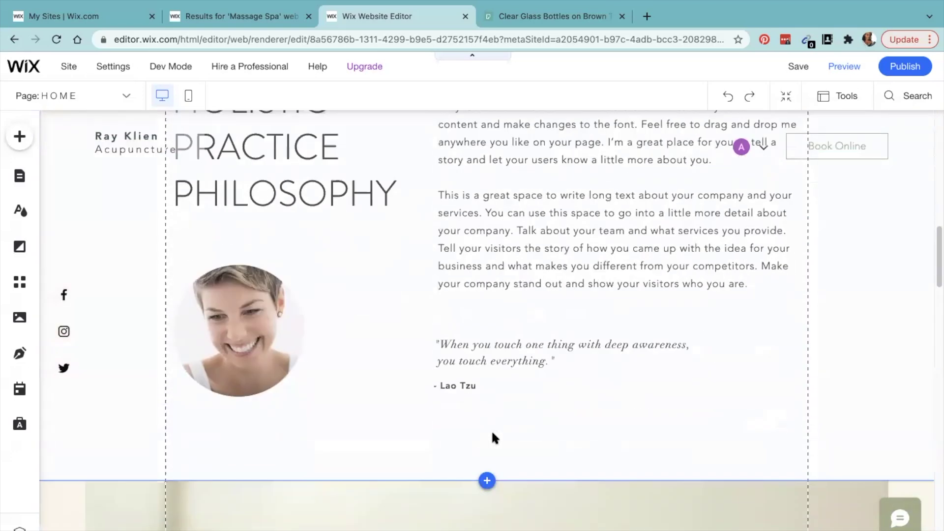
{"action": "left_click", "coordinate": [242, 312]}
{"action": "left_click_drag", "start_coordinate": [297, 392], "coordinate": [361, 435]}
{"action": "left_click", "coordinate": [431, 445]}
Review the scroll effect options of the hero strip, including Parallax, without choosing a different effect.
{"action": "scroll", "coordinate": [431, 446], "scroll_direction": "up", "scroll_amount": 10}
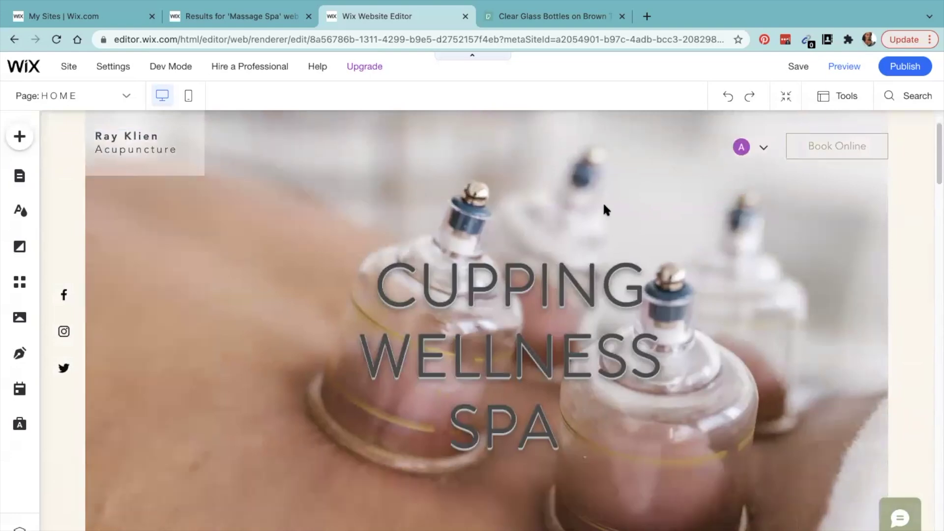
{"action": "left_click", "coordinate": [604, 204]}
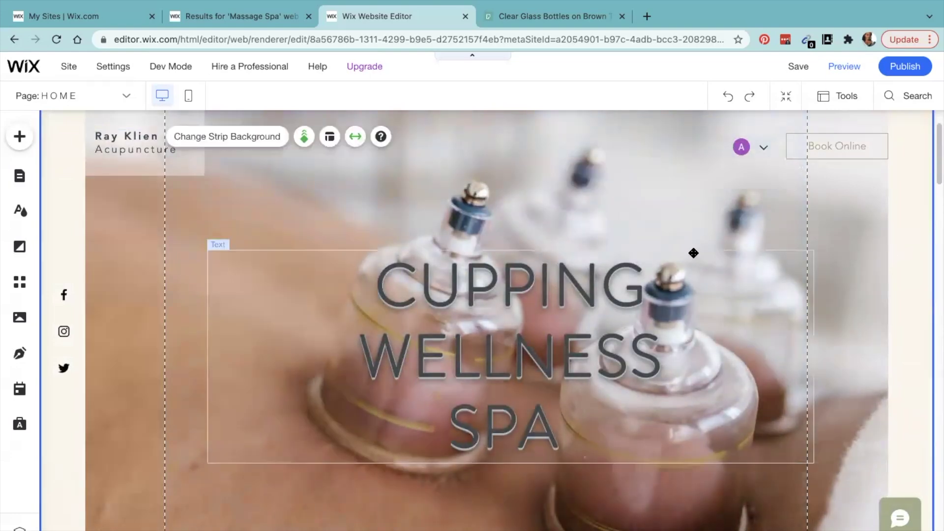
{"action": "scroll", "coordinate": [693, 252], "scroll_direction": "down", "scroll_amount": 5}
{"action": "scroll", "coordinate": [685, 250], "scroll_direction": "up", "scroll_amount": 6}
{"action": "scroll", "coordinate": [673, 242], "scroll_direction": "up", "scroll_amount": 1}
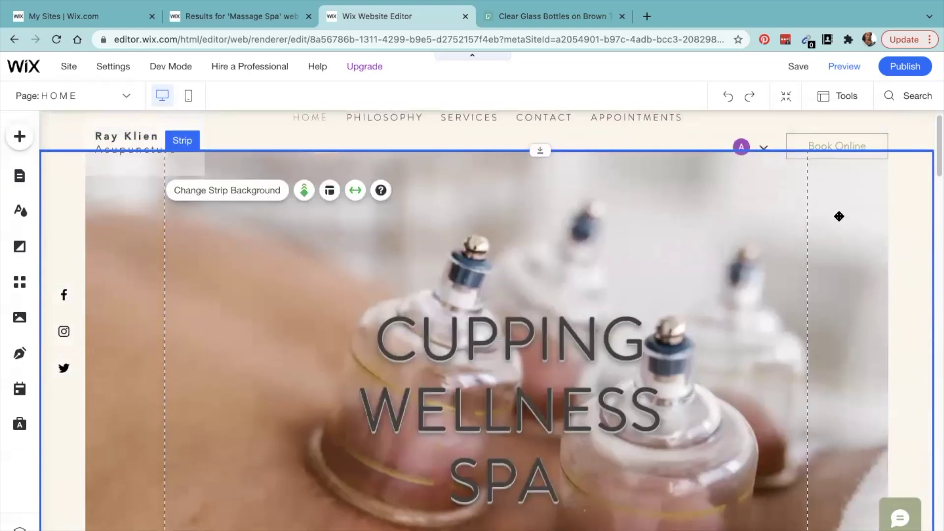
{"action": "left_click", "coordinate": [868, 211]}
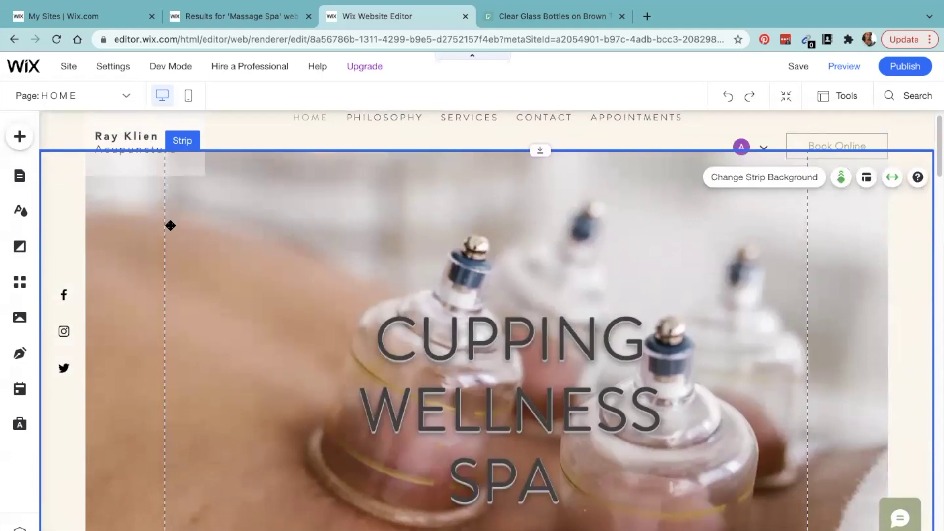
{"action": "left_click", "coordinate": [157, 230]}
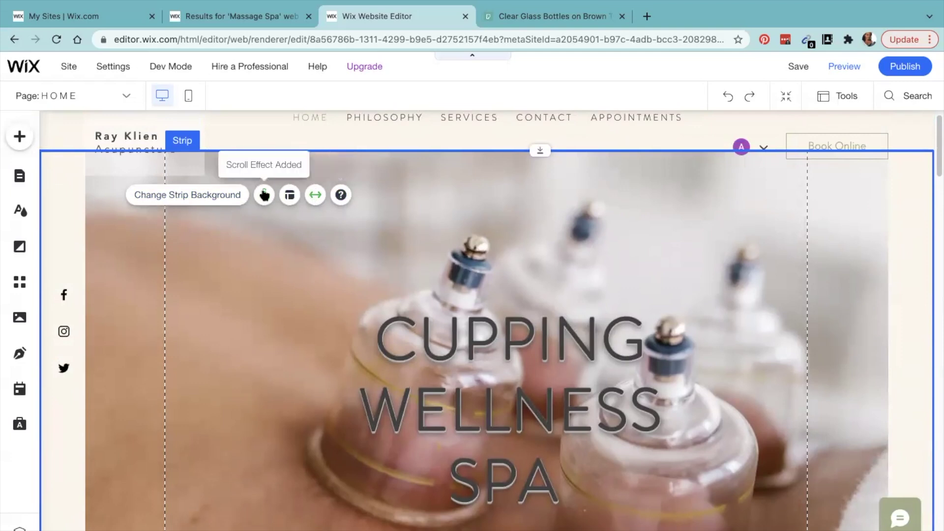
{"action": "left_click", "coordinate": [264, 195]}
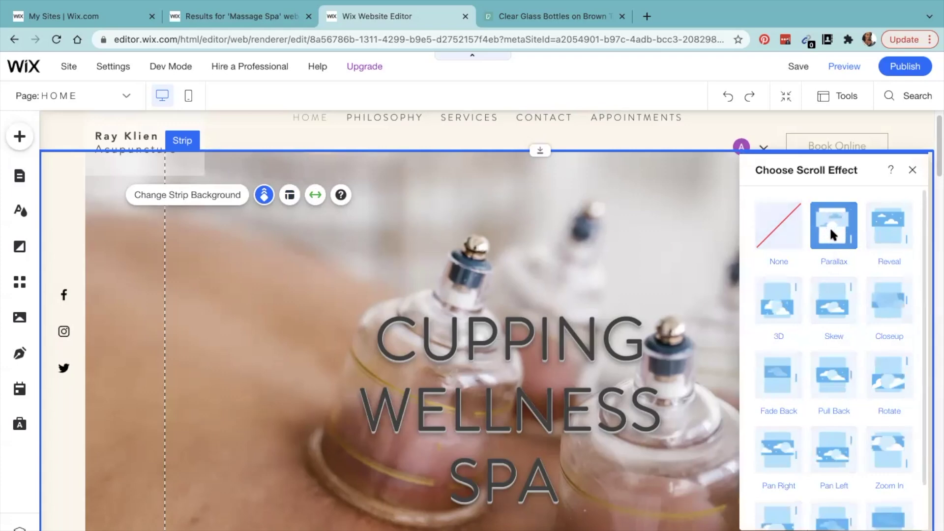
{"action": "left_click", "coordinate": [912, 169]}
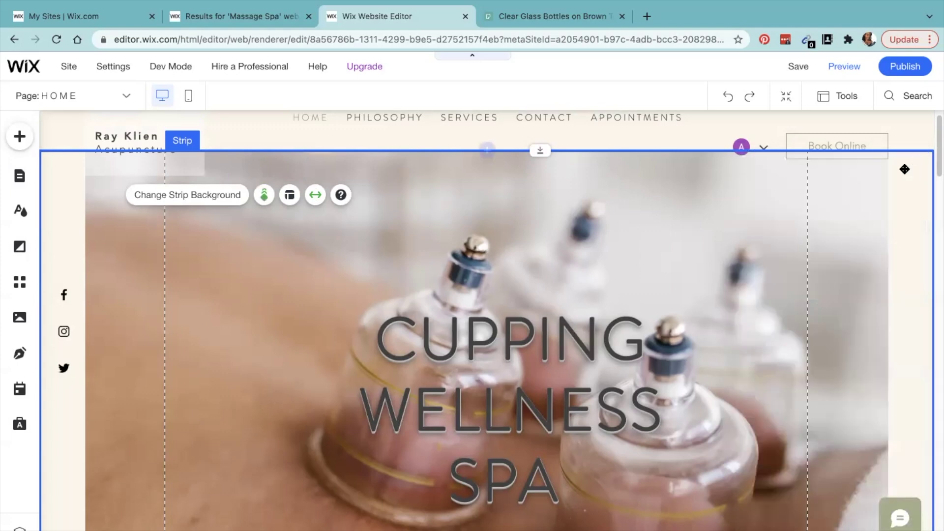
{"action": "scroll", "coordinate": [796, 235], "scroll_direction": "down", "scroll_amount": 1}
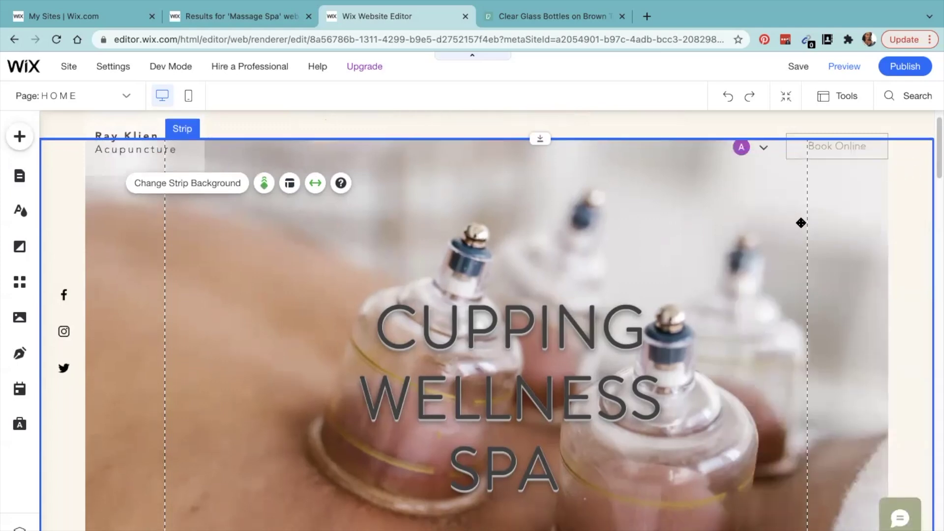
Preview the site to examine how the hero photo and philosophy section behave while scrolling, and return to the editor.
{"action": "left_click", "coordinate": [840, 79]}
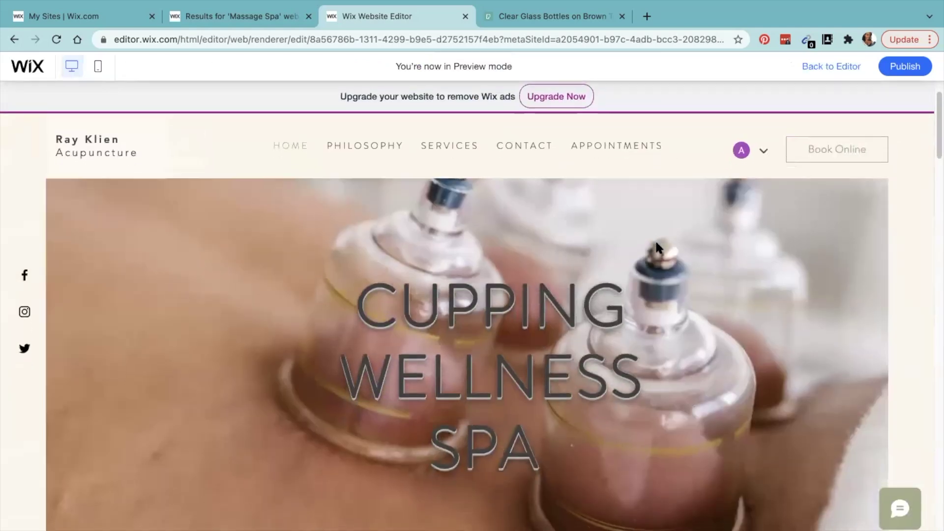
{"action": "scroll", "coordinate": [653, 269], "scroll_direction": "down", "scroll_amount": 5}
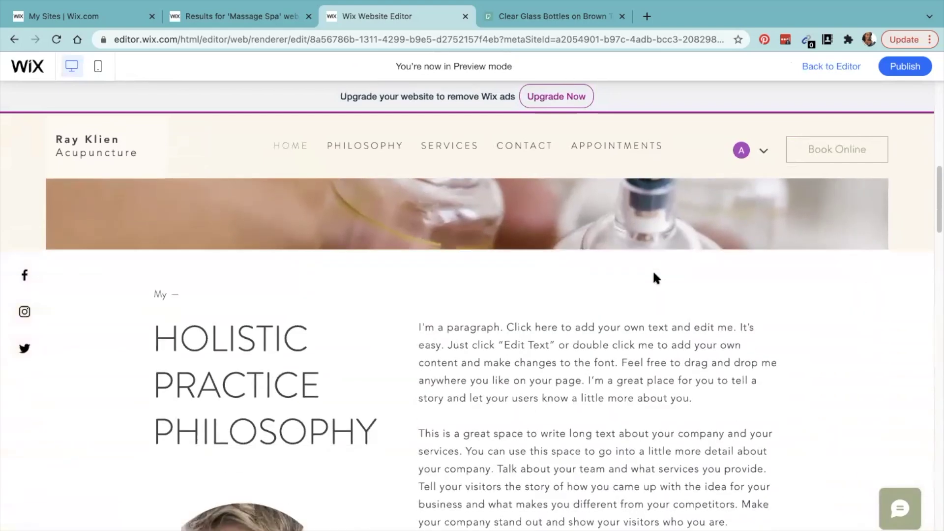
{"action": "scroll", "coordinate": [654, 278], "scroll_direction": "up", "scroll_amount": 5}
{"action": "scroll", "coordinate": [654, 278], "scroll_direction": "down", "scroll_amount": 5}
{"action": "scroll", "coordinate": [654, 283], "scroll_direction": "up", "scroll_amount": 5}
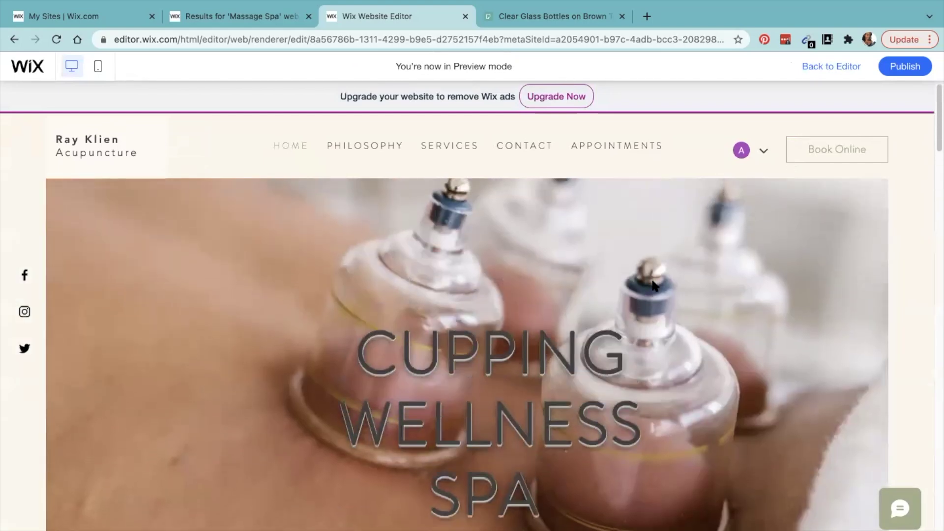
{"action": "scroll", "coordinate": [652, 280], "scroll_direction": "down", "scroll_amount": 5}
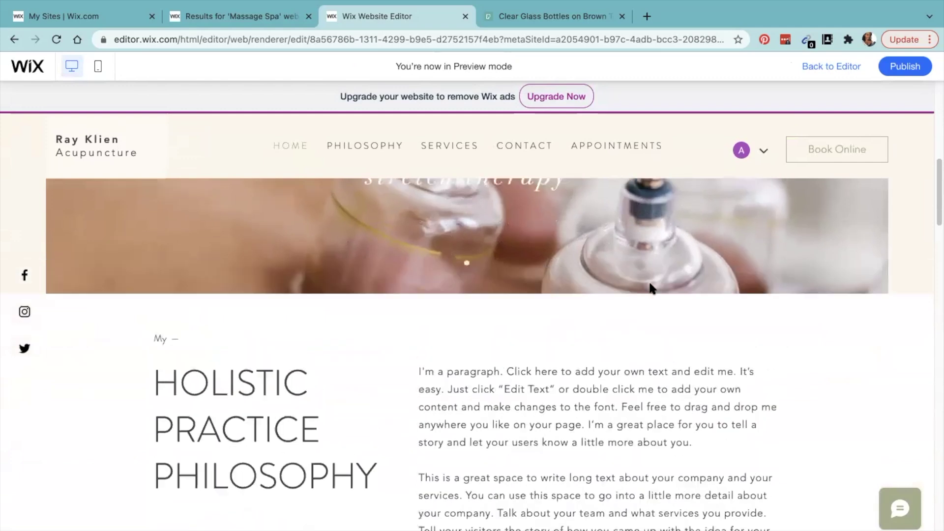
{"action": "scroll", "coordinate": [650, 285], "scroll_direction": "up", "scroll_amount": 5}
{"action": "scroll", "coordinate": [651, 282], "scroll_direction": "down", "scroll_amount": 5}
{"action": "scroll", "coordinate": [654, 280], "scroll_direction": "up", "scroll_amount": 2}
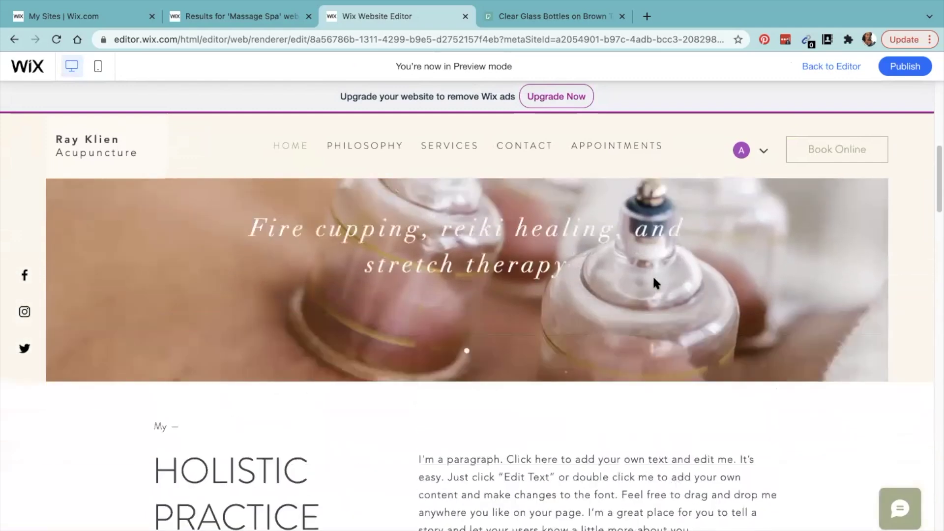
{"action": "scroll", "coordinate": [653, 281], "scroll_direction": "up", "scroll_amount": 3}
{"action": "scroll", "coordinate": [651, 277], "scroll_direction": "down", "scroll_amount": 5}
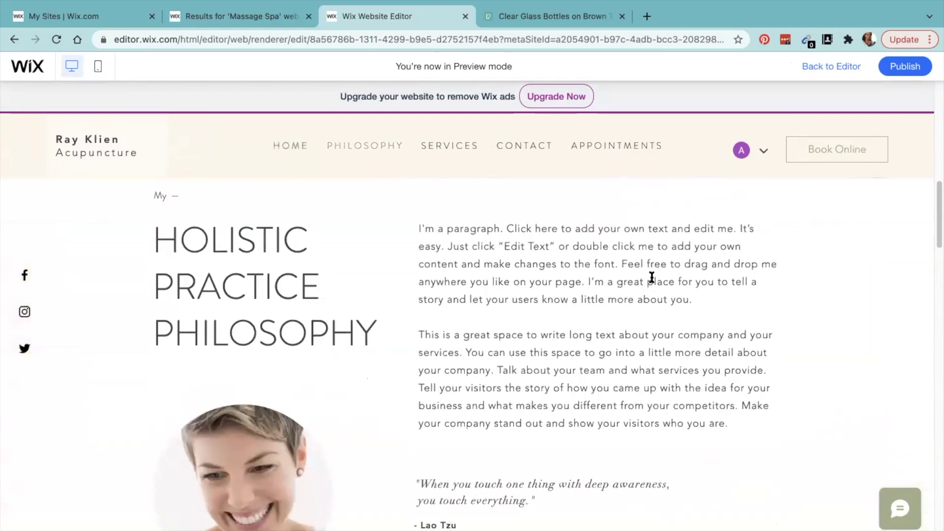
{"action": "scroll", "coordinate": [651, 278], "scroll_direction": "up", "scroll_amount": 5}
{"action": "scroll", "coordinate": [647, 277], "scroll_direction": "down", "scroll_amount": 2}
{"action": "scroll", "coordinate": [646, 277], "scroll_direction": "up", "scroll_amount": 2}
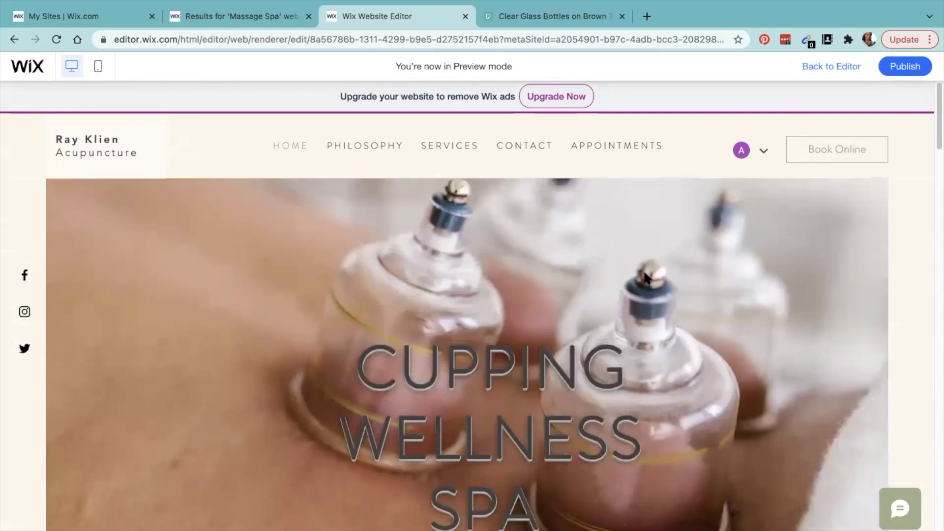
{"action": "scroll", "coordinate": [585, 244], "scroll_direction": "down", "scroll_amount": 5}
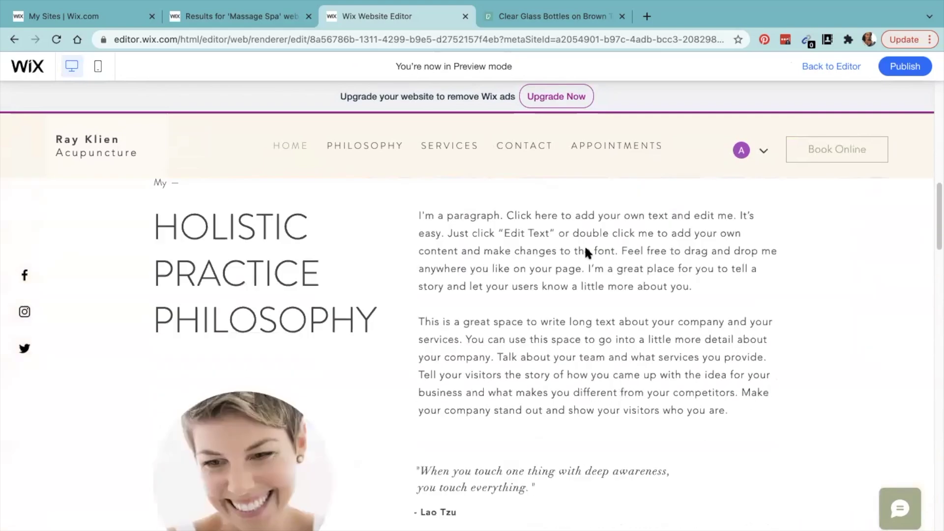
{"action": "scroll", "coordinate": [585, 245], "scroll_direction": "up", "scroll_amount": 4}
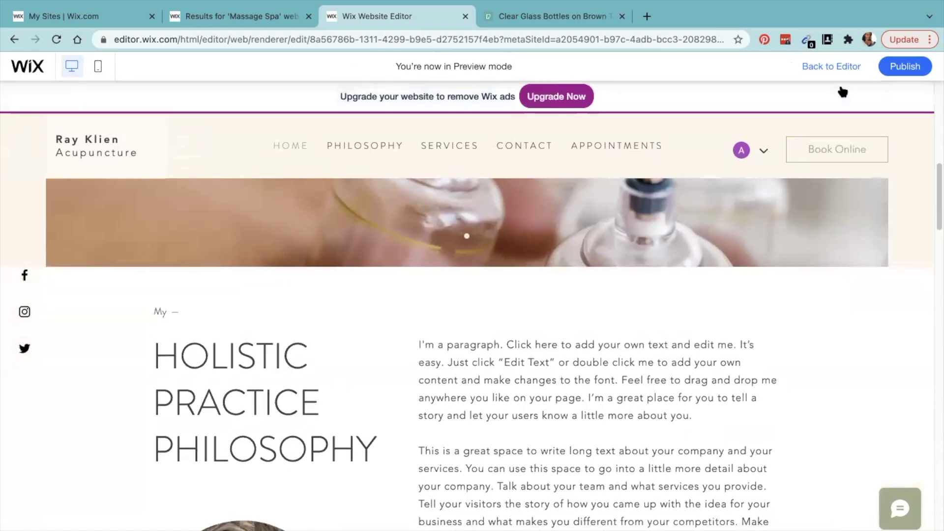
{"action": "left_click", "coordinate": [834, 68]}
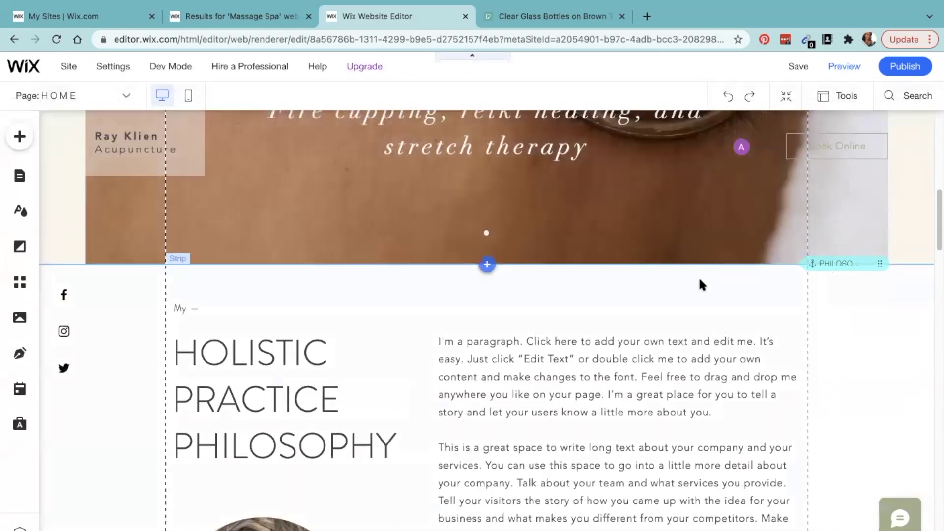
{"action": "scroll", "coordinate": [698, 276], "scroll_direction": "down", "scroll_amount": 4}
{"action": "scroll", "coordinate": [601, 234], "scroll_direction": "up", "scroll_amount": 5}
{"action": "scroll", "coordinate": [559, 276], "scroll_direction": "down", "scroll_amount": 2}
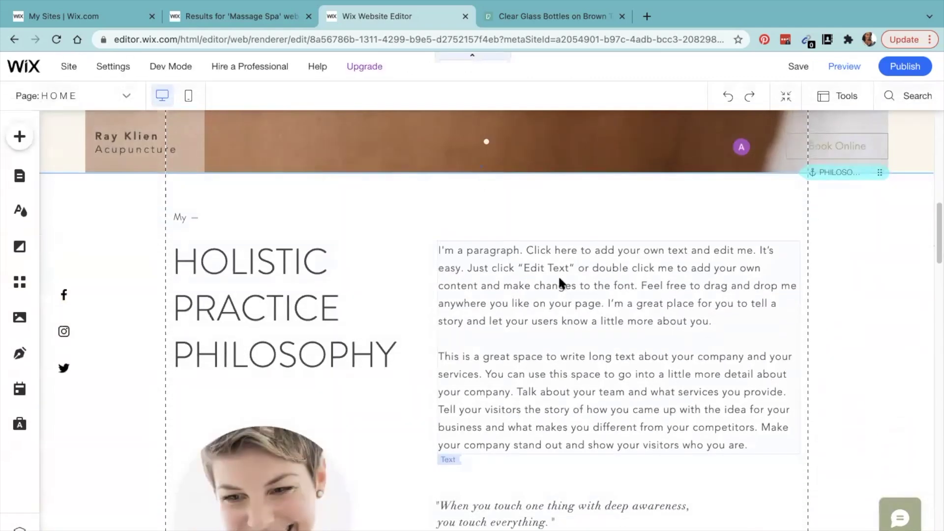
{"action": "left_click", "coordinate": [560, 278]}
{"action": "double_click", "coordinate": [560, 279]}
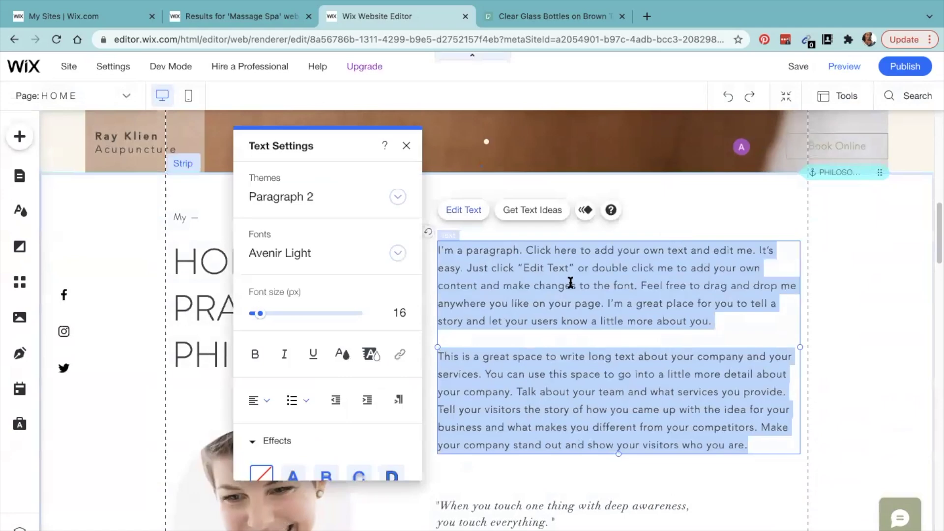
{"action": "left_click", "coordinate": [704, 208]}
{"action": "scroll", "coordinate": [651, 329], "scroll_direction": "down", "scroll_amount": 3}
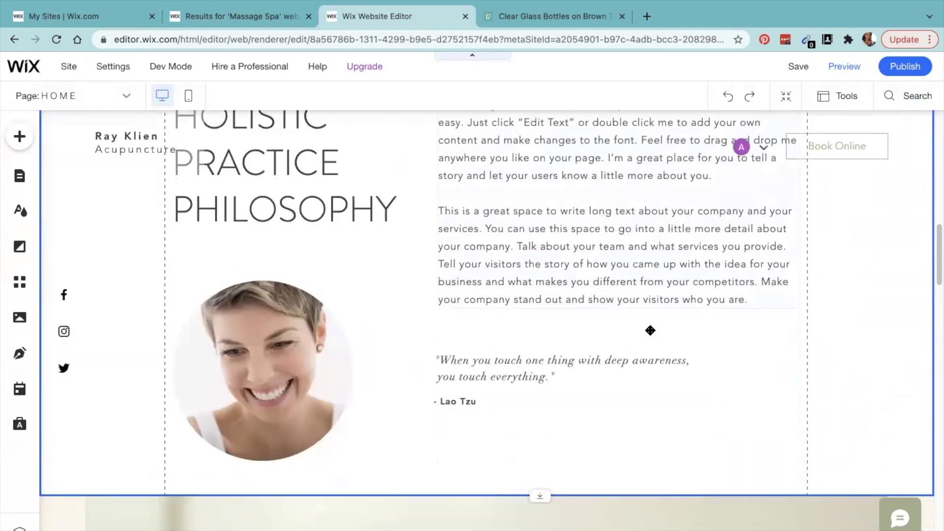
{"action": "scroll", "coordinate": [624, 337], "scroll_direction": "up", "scroll_amount": 4}
Add lines below the philosophy section's paragraphs: Where you're from, where you got your license, specialties, fun fact, why you started your business and how you help clients.
{"action": "left_click", "coordinate": [620, 344]}
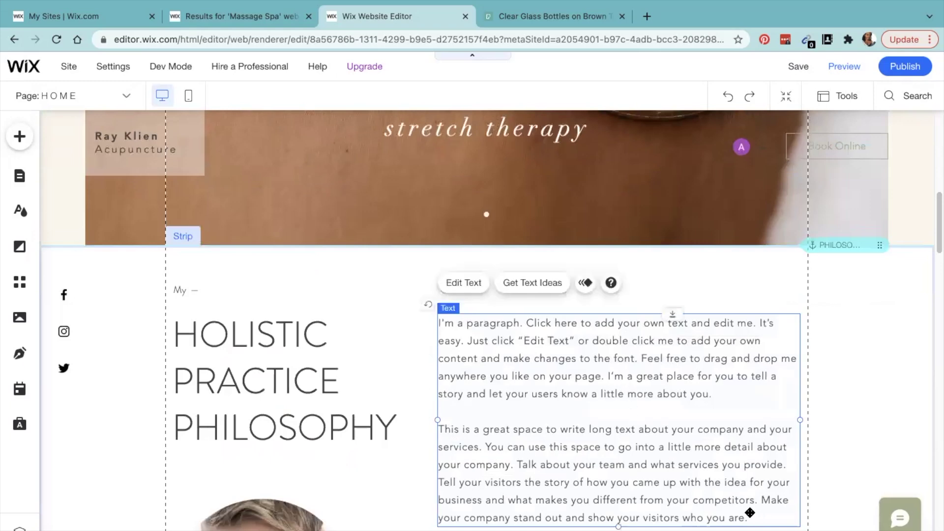
{"action": "double_click", "coordinate": [547, 411]}
{"action": "left_click", "coordinate": [760, 517]}
{"action": "key", "text": "Return"}
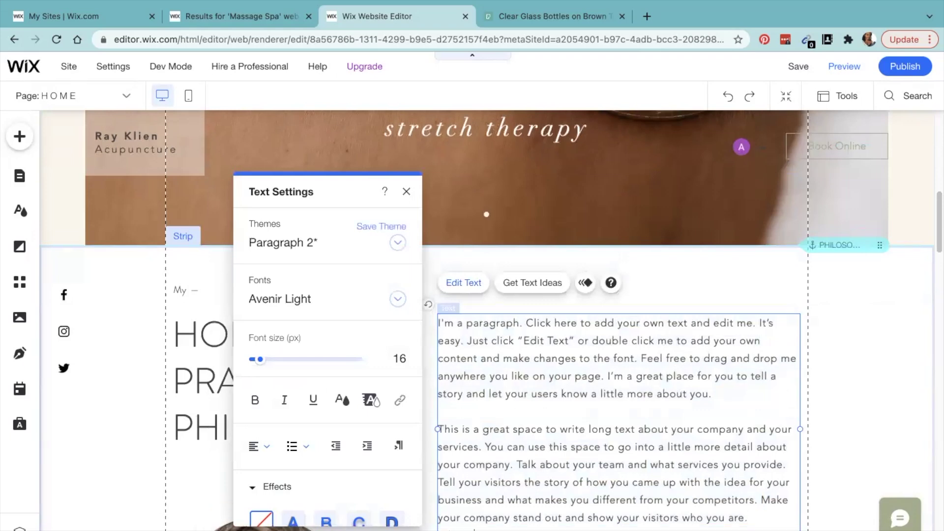
{"action": "key", "text": "Return"}
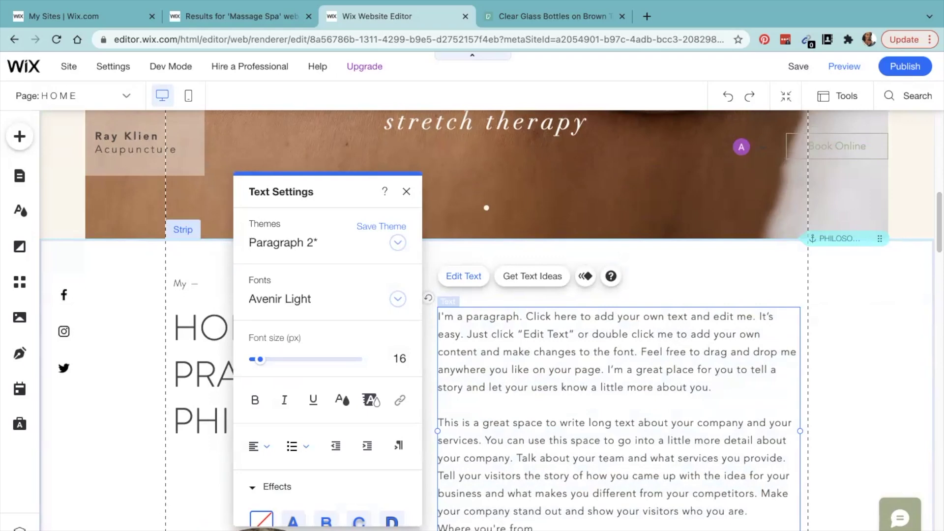
{"action": "scroll", "coordinate": [614, 344], "scroll_direction": "down", "scroll_amount": 1}
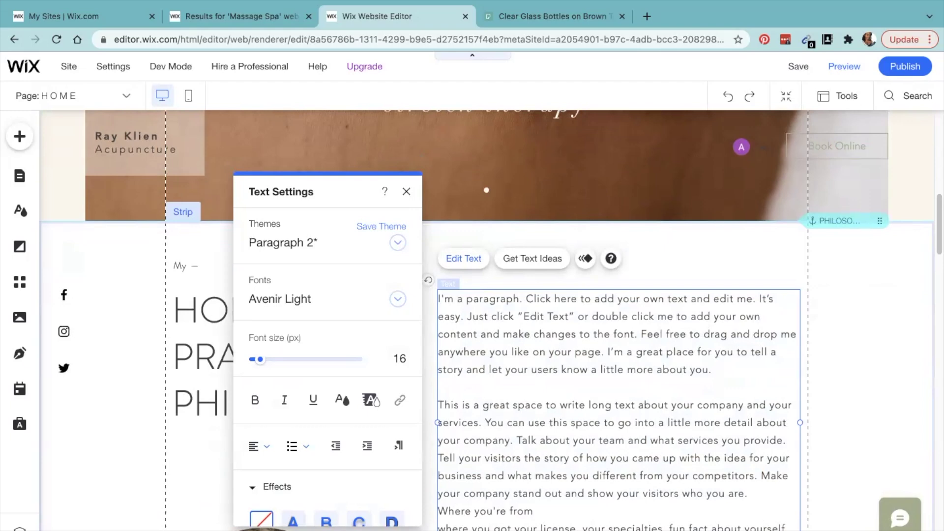
{"action": "scroll", "coordinate": [737, 393], "scroll_direction": "down", "scroll_amount": 4}
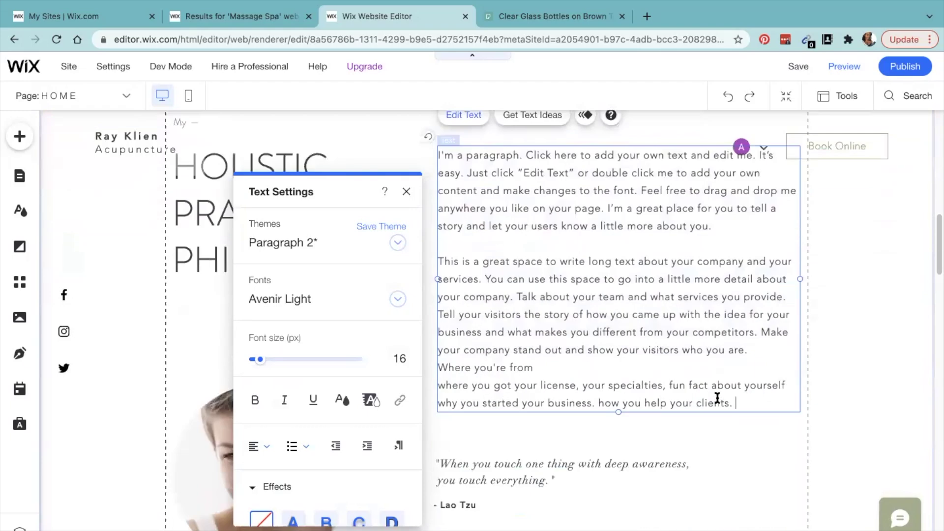
Close the paragraph's text settings and move the Lao Tzu attribution slightly lower beneath the italic quote.
{"action": "left_click", "coordinate": [670, 452]}
{"action": "left_click", "coordinate": [501, 435]}
{"action": "left_click", "coordinate": [501, 435]}
{"action": "left_click_drag", "start_coordinate": [473, 457], "coordinate": [477, 482]}
{"action": "left_click", "coordinate": [530, 418]}
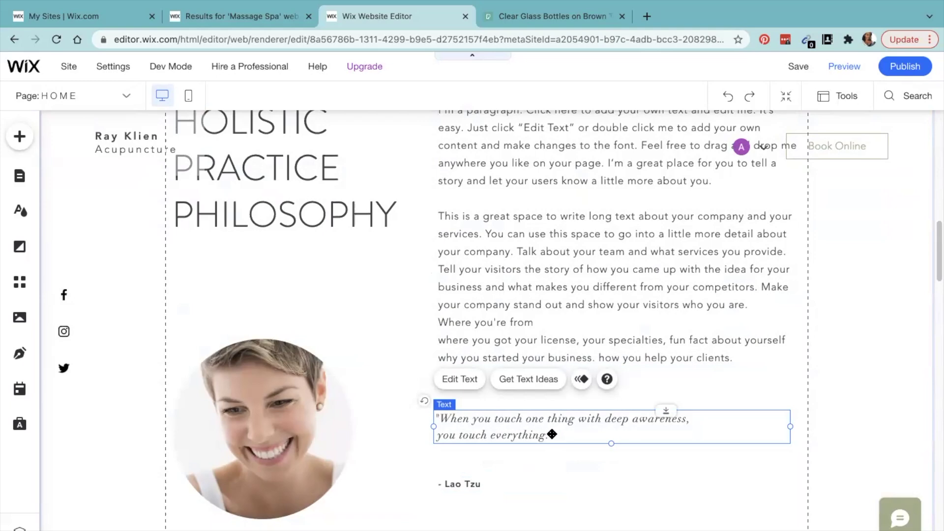
Replace the HOLISTIC PRACTICE PHILOSOPHY heading with the therapist's name followed by ", LMT, Cupping Expert".
{"action": "scroll", "coordinate": [324, 327], "scroll_direction": "up", "scroll_amount": 2}
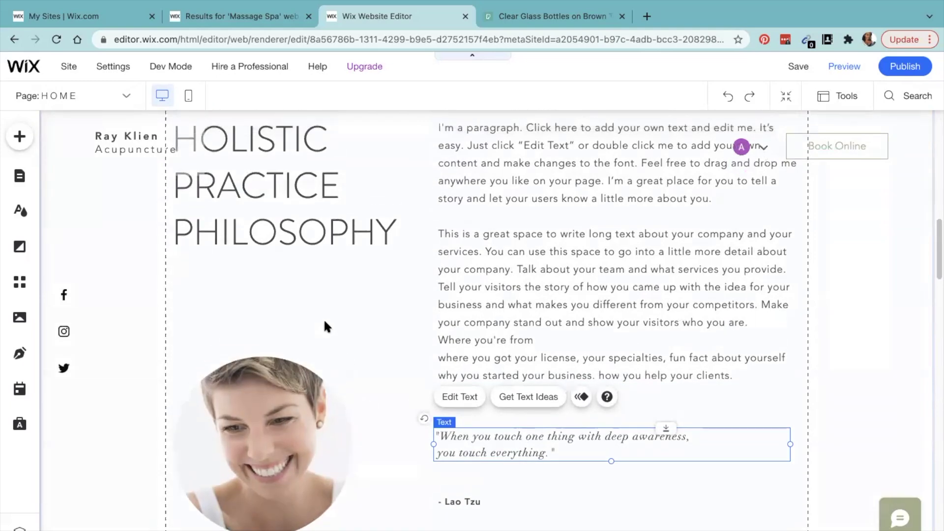
{"action": "left_click", "coordinate": [310, 299]}
{"action": "double_click", "coordinate": [310, 299]}
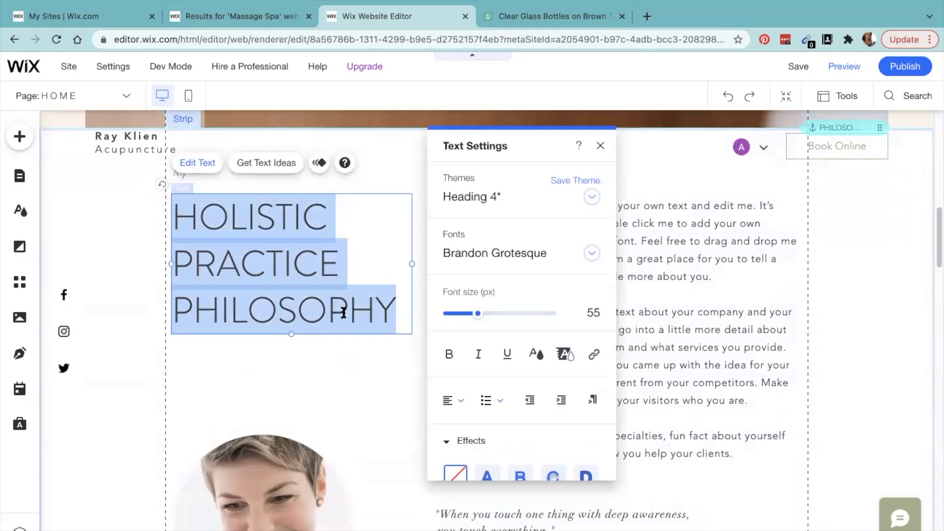
{"action": "type", "text": "Jane Doe, LMT"}
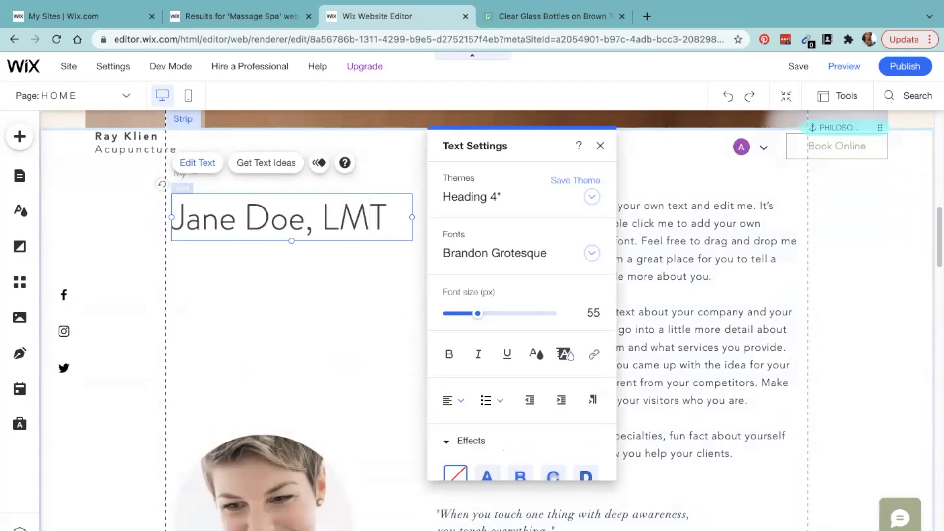
{"action": "type", "text": ", Cupping Expert"}
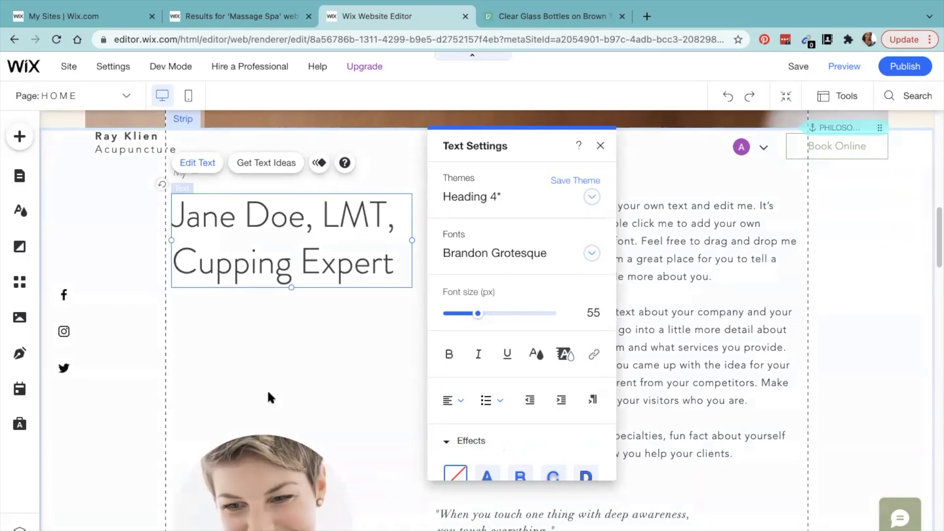
{"action": "left_click", "coordinate": [269, 397]}
Move the round portrait photo up beneath the therapist's name heading and enlarge it to nearly fill the column width.
{"action": "scroll", "coordinate": [301, 359], "scroll_direction": "down", "scroll_amount": 5}
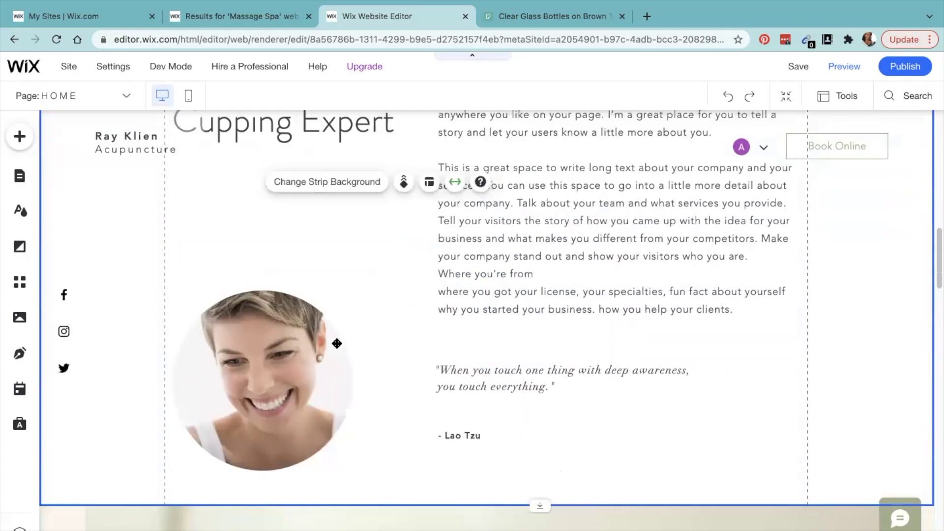
{"action": "left_click_drag", "start_coordinate": [312, 323], "coordinate": [321, 209]}
{"action": "left_click_drag", "start_coordinate": [360, 291], "coordinate": [393, 322]}
{"action": "left_click_drag", "start_coordinate": [357, 266], "coordinate": [343, 245]}
Replace the header's two-line site title with the therapist's name plus ", LMT" and "Cupping Expert" on the second line.
{"action": "scroll", "coordinate": [343, 251], "scroll_direction": "up", "scroll_amount": 9}
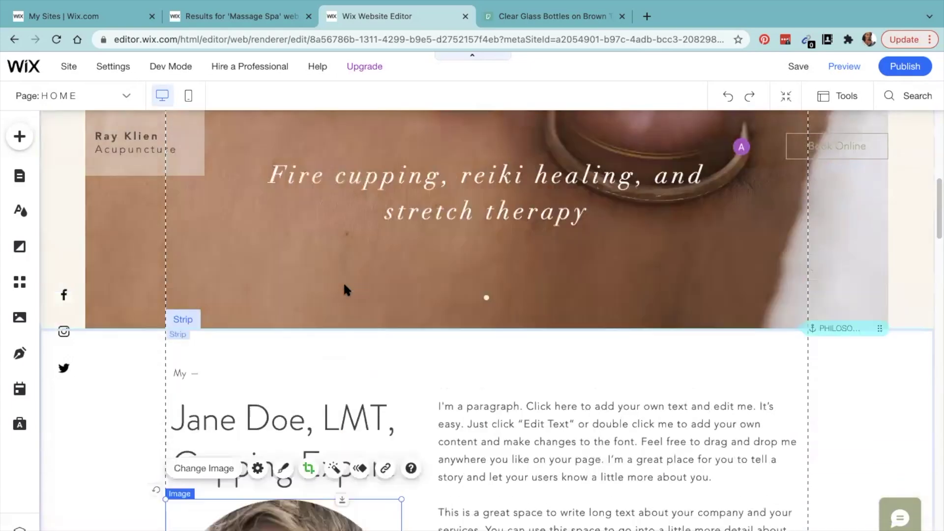
{"action": "scroll", "coordinate": [342, 285], "scroll_direction": "up", "scroll_amount": 8}
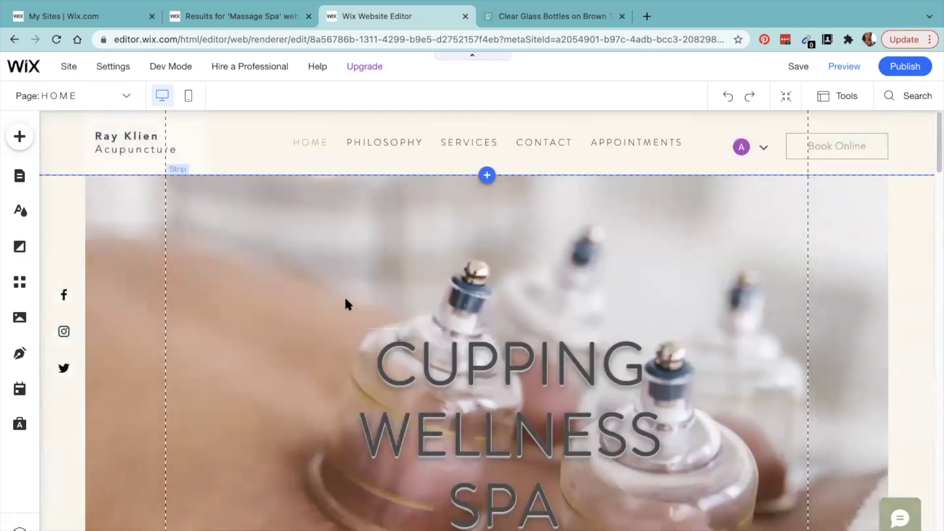
{"action": "scroll", "coordinate": [341, 301], "scroll_direction": "down", "scroll_amount": 10}
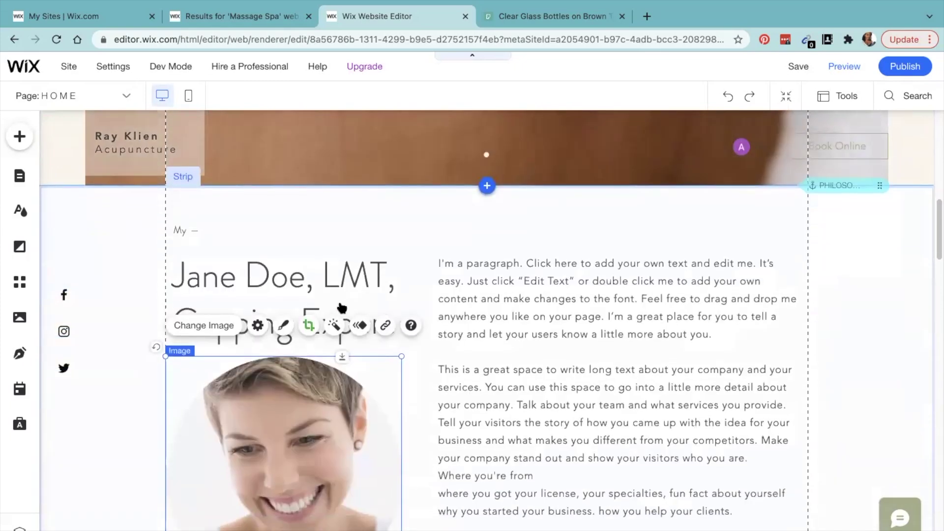
{"action": "scroll", "coordinate": [338, 302], "scroll_direction": "up", "scroll_amount": 10}
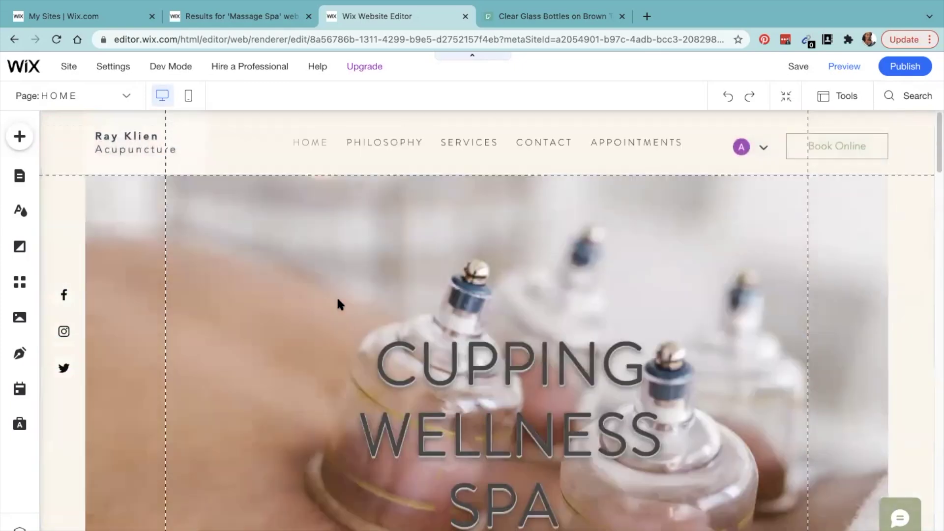
{"action": "left_click", "coordinate": [127, 137]}
{"action": "double_click", "coordinate": [137, 136]}
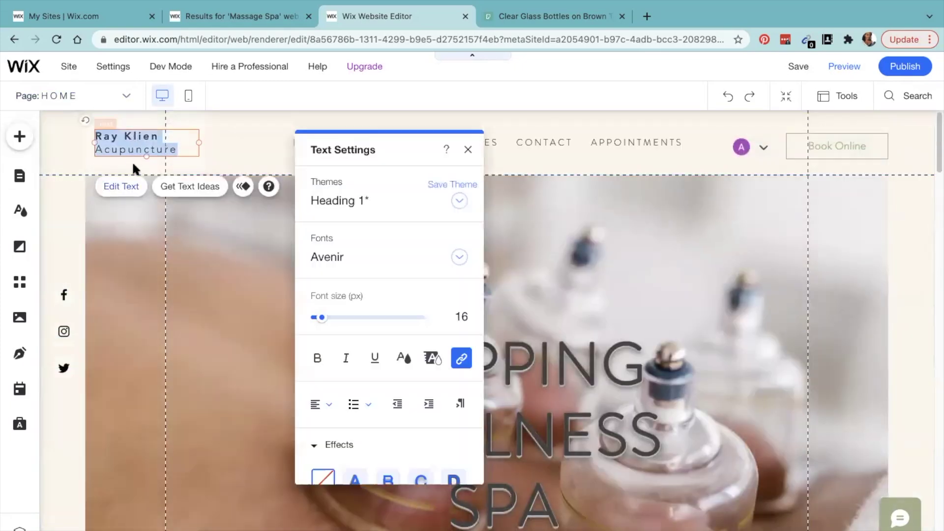
{"action": "left_click", "coordinate": [157, 136]}
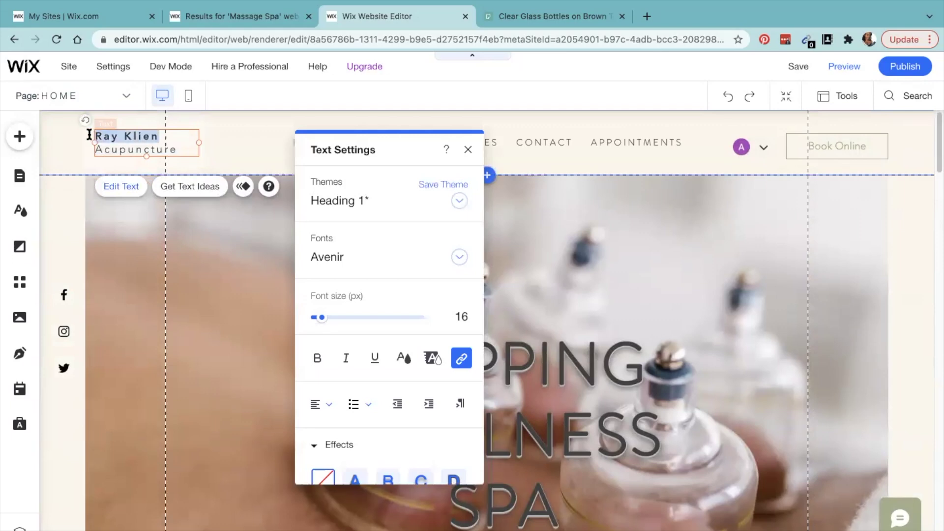
{"action": "type", "text": "Jane Doe, LMT"}
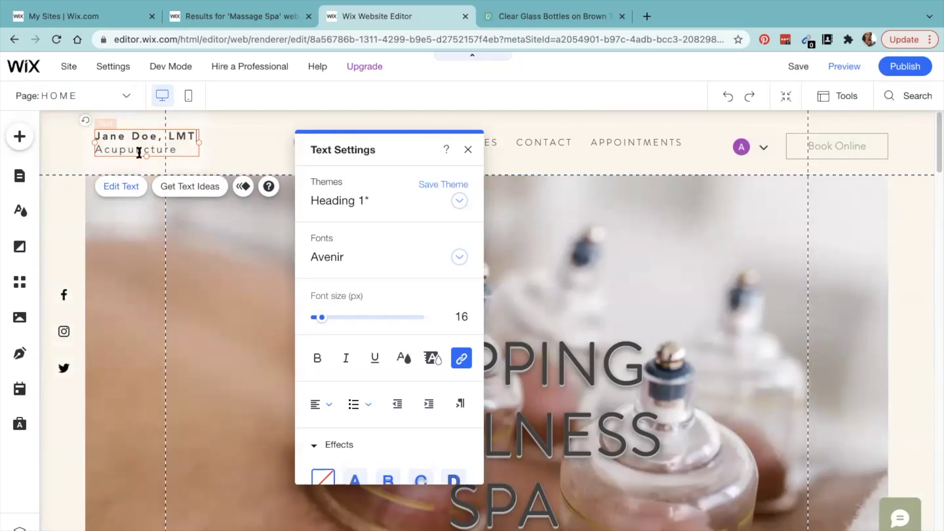
{"action": "double_click", "coordinate": [170, 149]}
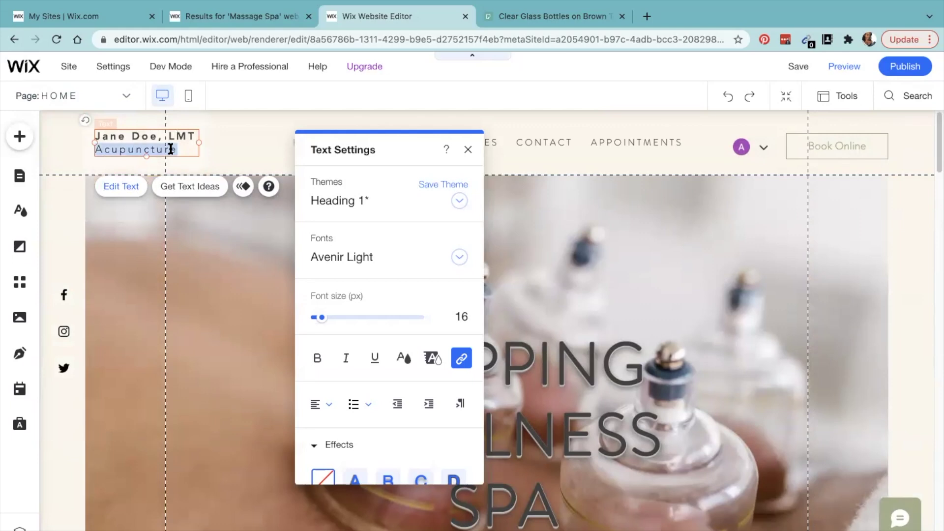
{"action": "type", "text": "Cupping Ex"}
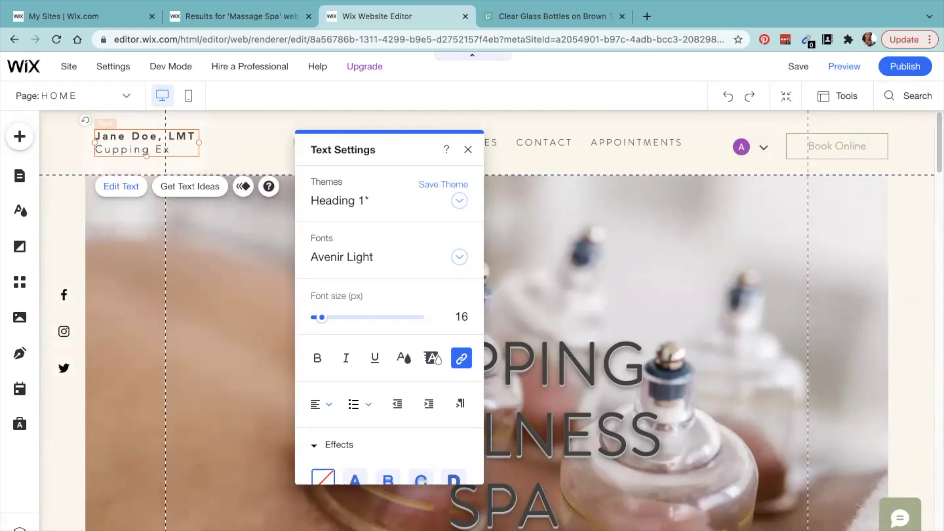
{"action": "left_click", "coordinate": [563, 162]}
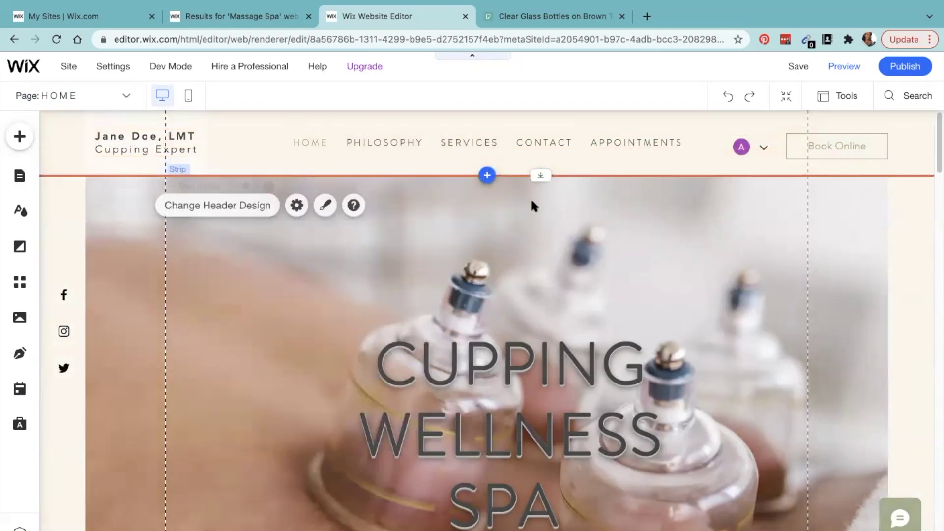
Switch to Pexels, dismiss the thank-you dialog and close the open photo to return to the cupping massage photo results.
{"action": "scroll", "coordinate": [570, 364], "scroll_direction": "down", "scroll_amount": 10}
{"action": "scroll", "coordinate": [567, 361], "scroll_direction": "down", "scroll_amount": 3}
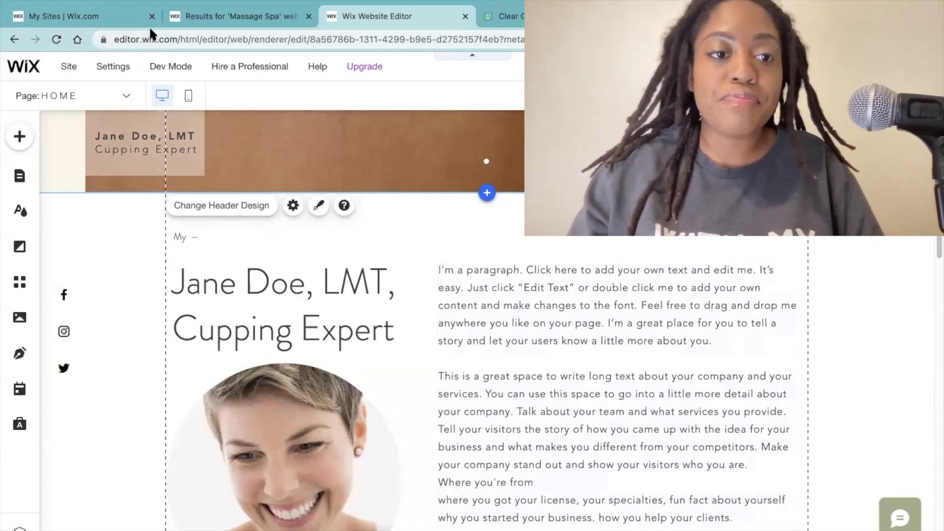
{"action": "scroll", "coordinate": [457, 202], "scroll_direction": "down", "scroll_amount": 15}
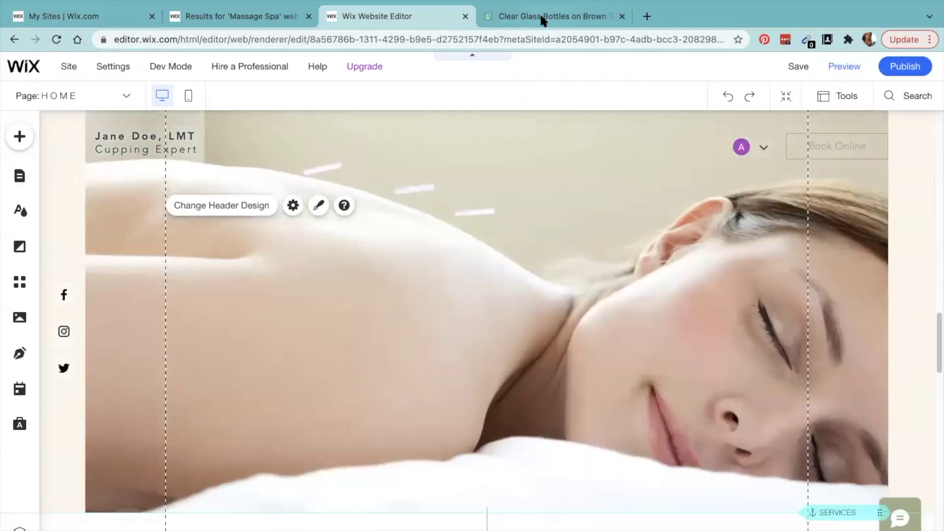
{"action": "left_click", "coordinate": [254, 17]}
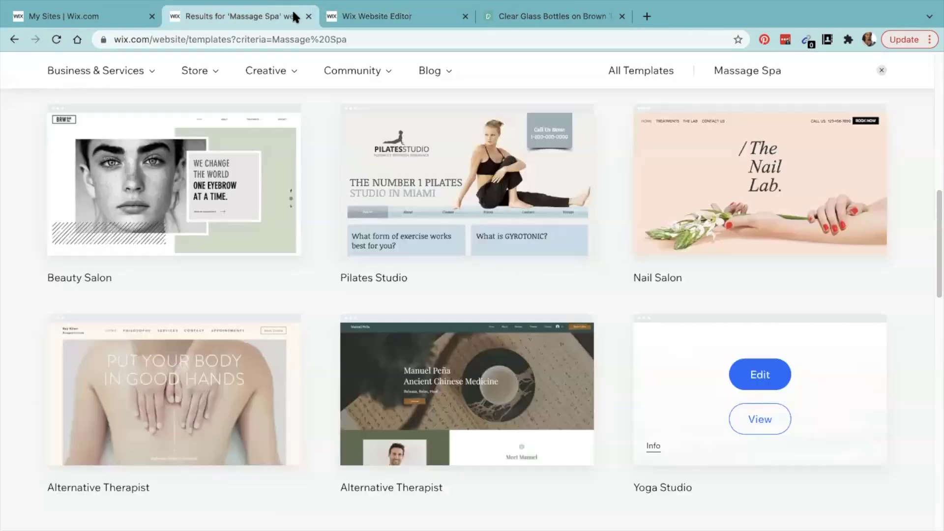
{"action": "left_click", "coordinate": [489, 14]}
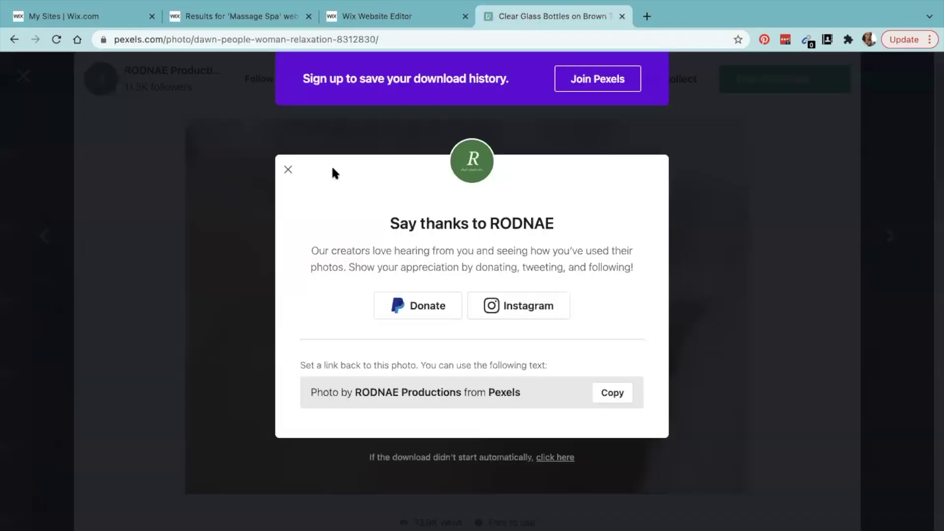
{"action": "left_click", "coordinate": [289, 170]}
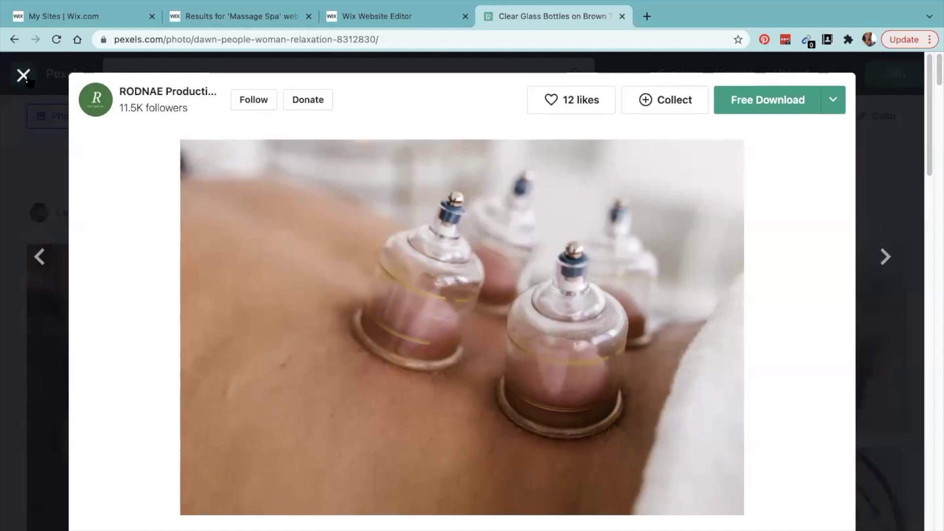
{"action": "left_click", "coordinate": [24, 76]}
{"action": "scroll", "coordinate": [357, 204], "scroll_direction": "down", "scroll_amount": 5}
{"action": "scroll", "coordinate": [351, 211], "scroll_direction": "up", "scroll_amount": 5}
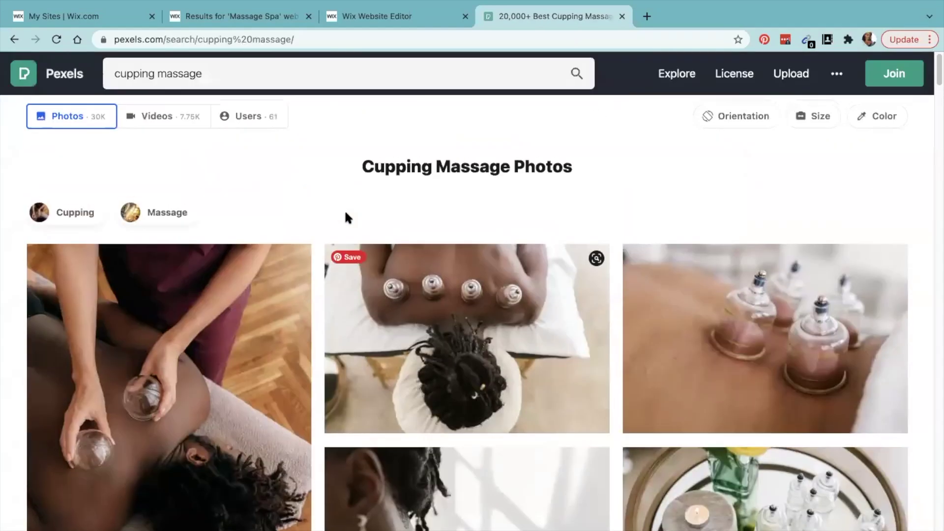
{"action": "left_click", "coordinate": [311, 77]}
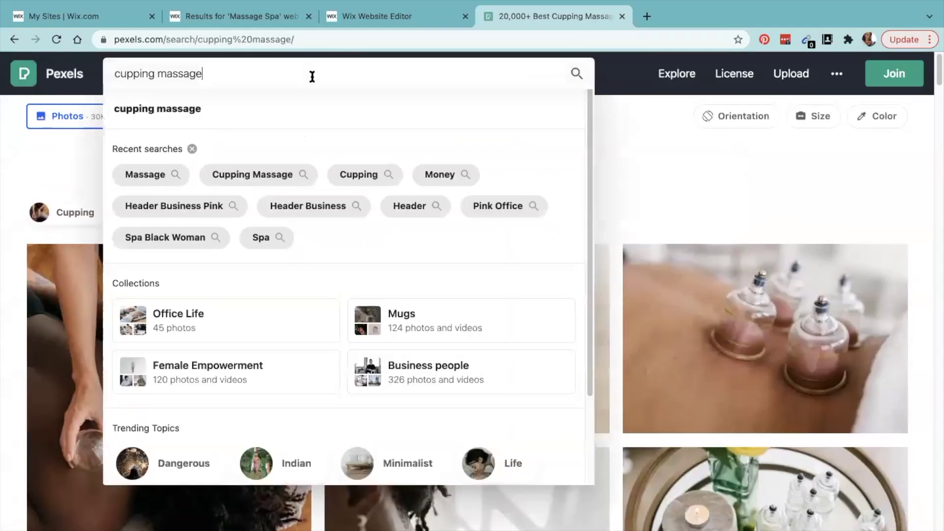
{"action": "type", "text": "v"}
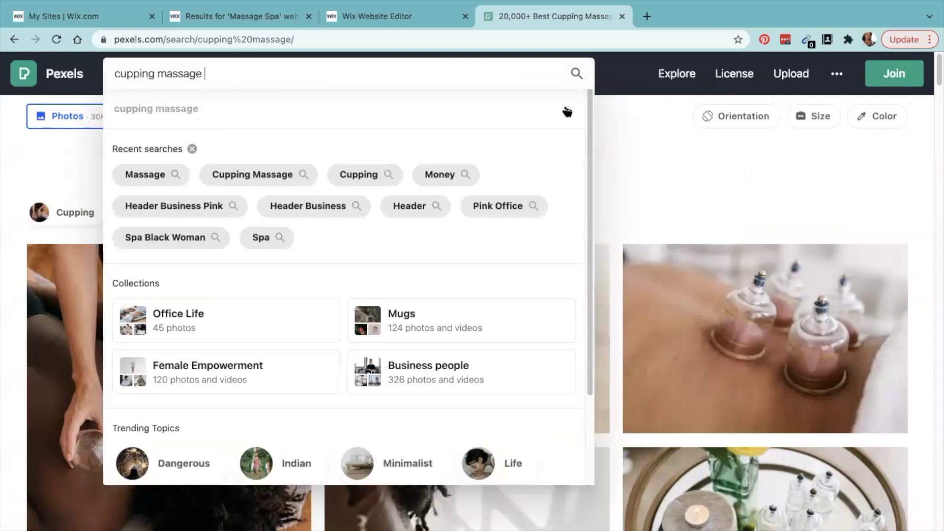
{"action": "left_click", "coordinate": [567, 112]}
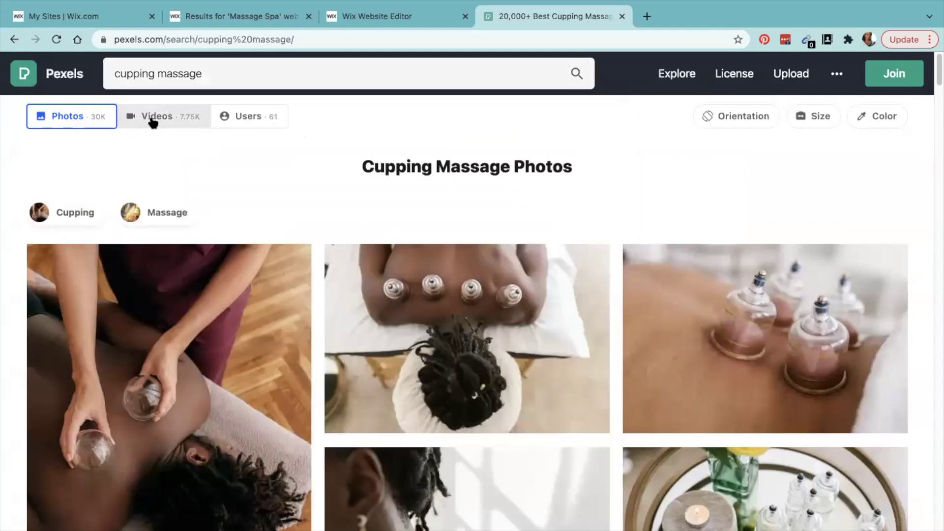
Show the cupping massage results as videos and open the clip of hands placing glass cups on a man's back.
{"action": "left_click", "coordinate": [154, 122]}
{"action": "scroll", "coordinate": [332, 228], "scroll_direction": "down", "scroll_amount": 2}
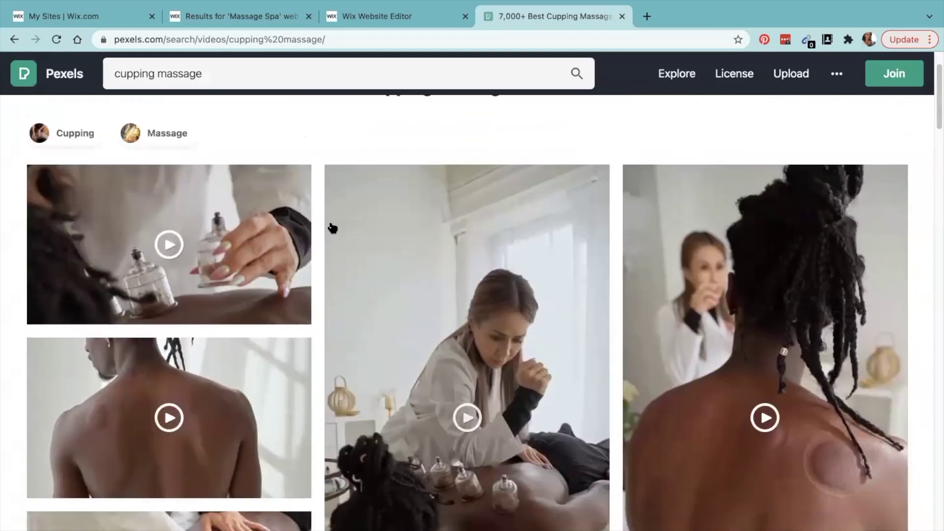
{"action": "scroll", "coordinate": [333, 228], "scroll_direction": "down", "scroll_amount": 2}
{"action": "left_click", "coordinate": [205, 187]}
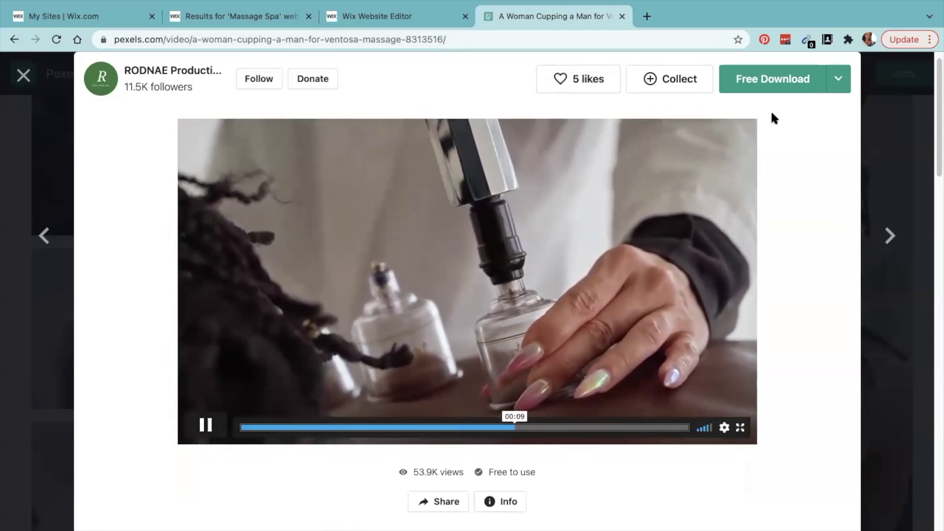
Download the clip of the woman cupping a man and switch back to the Wix editor.
{"action": "left_click", "coordinate": [778, 88]}
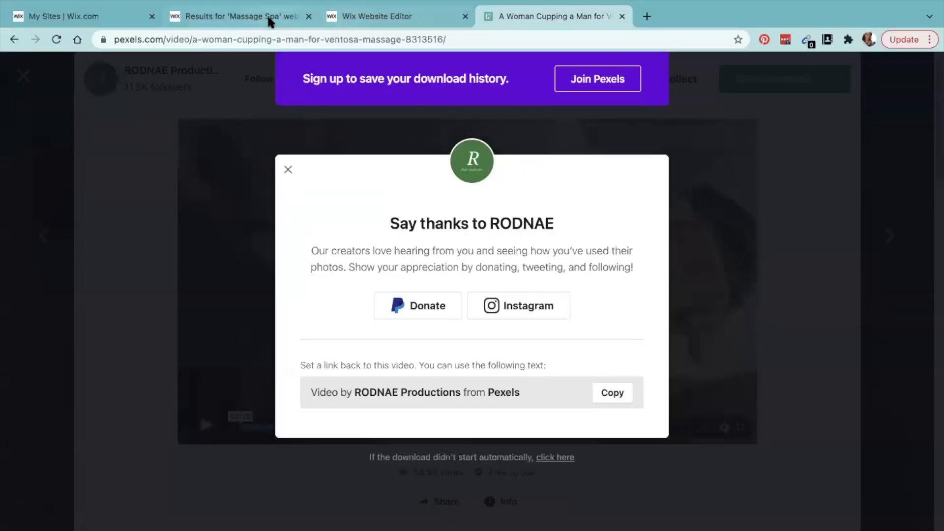
{"action": "left_click", "coordinate": [370, 13]}
Open the video background chooser for the strip showing a woman lying down, below the Lao Tzu quote.
{"action": "scroll", "coordinate": [721, 219], "scroll_direction": "down", "scroll_amount": 10}
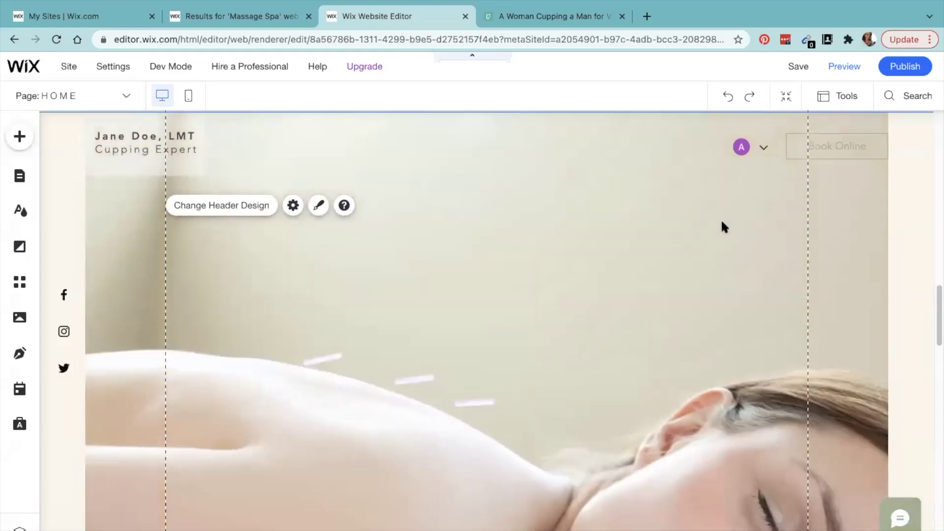
{"action": "scroll", "coordinate": [582, 204], "scroll_direction": "down", "scroll_amount": 2}
{"action": "scroll", "coordinate": [579, 206], "scroll_direction": "up", "scroll_amount": 10}
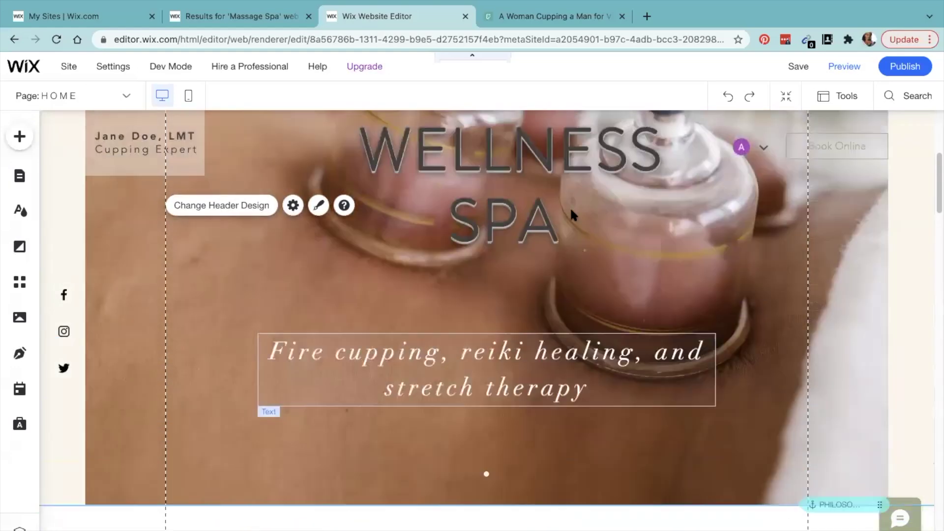
{"action": "scroll", "coordinate": [522, 291], "scroll_direction": "down", "scroll_amount": 10}
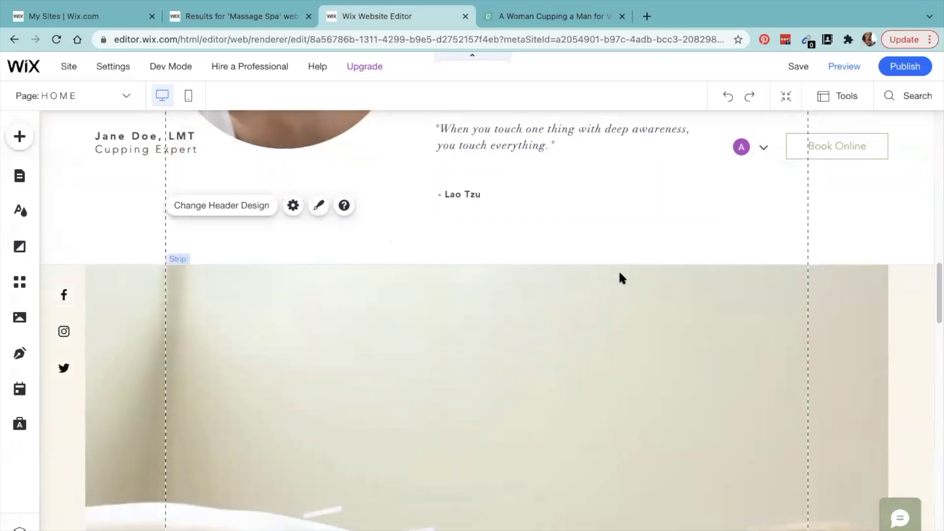
{"action": "scroll", "coordinate": [620, 278], "scroll_direction": "down", "scroll_amount": 2}
{"action": "double_click", "coordinate": [560, 234]}
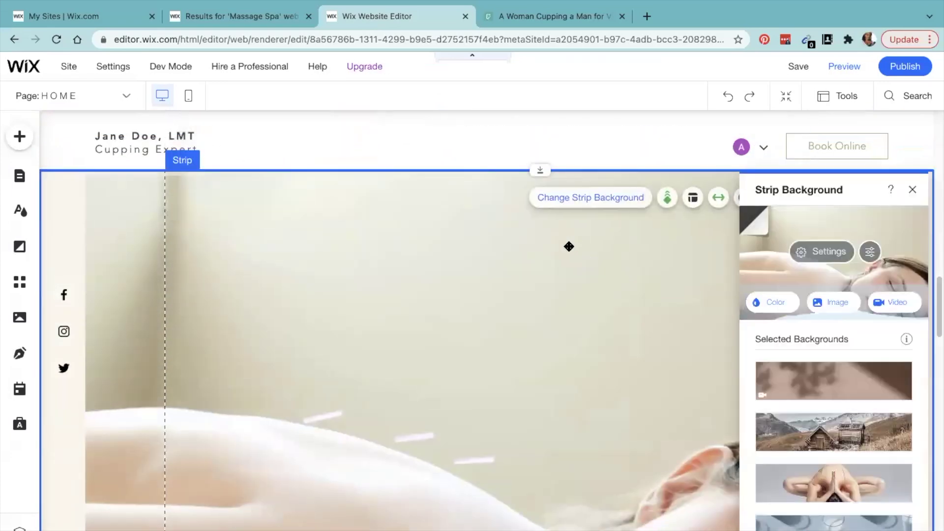
{"action": "left_click", "coordinate": [577, 198]}
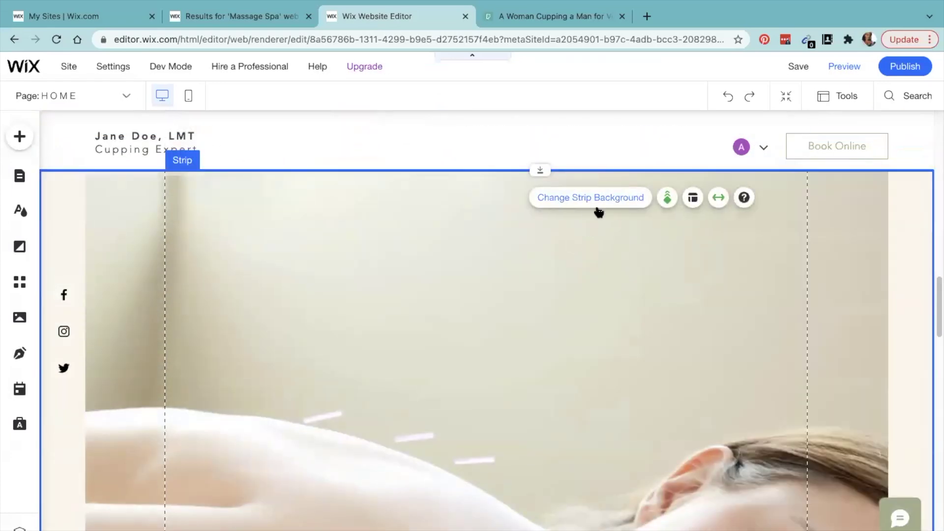
{"action": "left_click", "coordinate": [620, 205]}
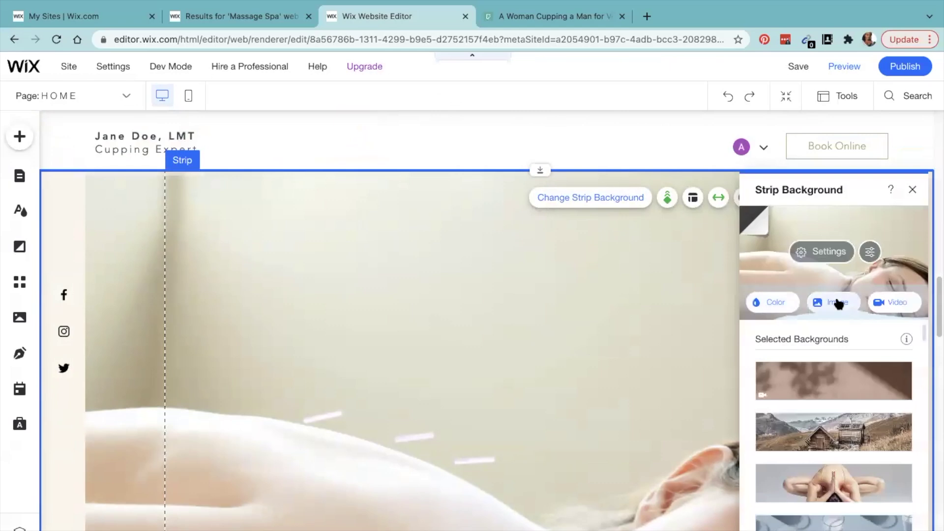
{"action": "left_click", "coordinate": [893, 302]}
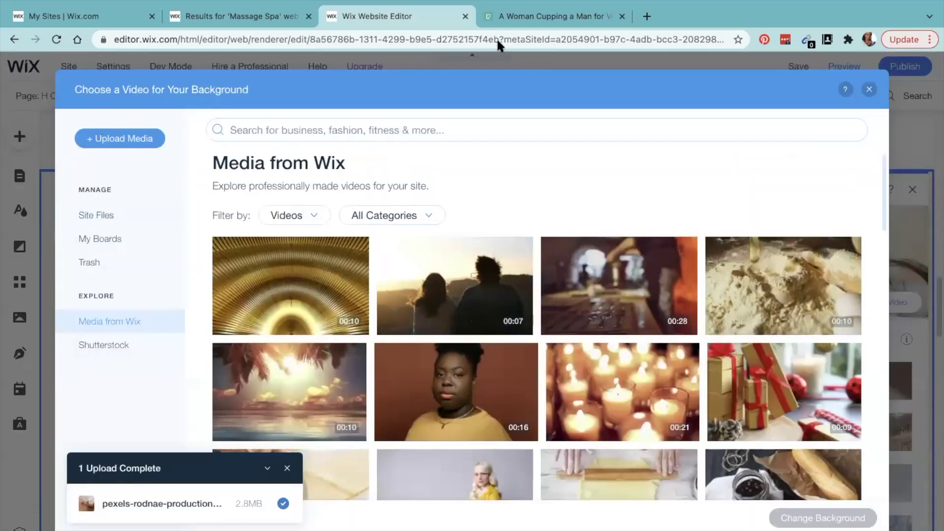
Upload the downloaded Pexels cupping video from the computer and apply it as the strip's background.
{"action": "left_click", "coordinate": [132, 143]}
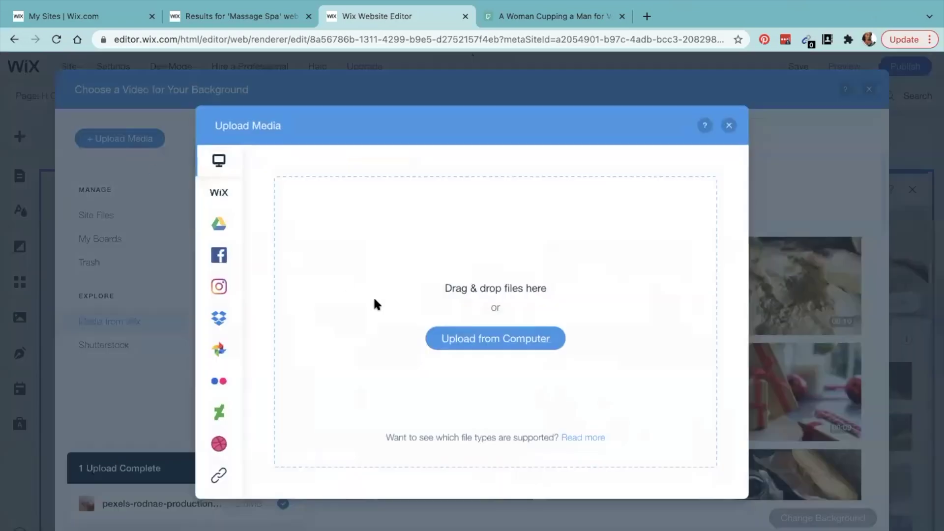
{"action": "left_click_drag", "start_coordinate": [389, 388], "coordinate": [414, 364]}
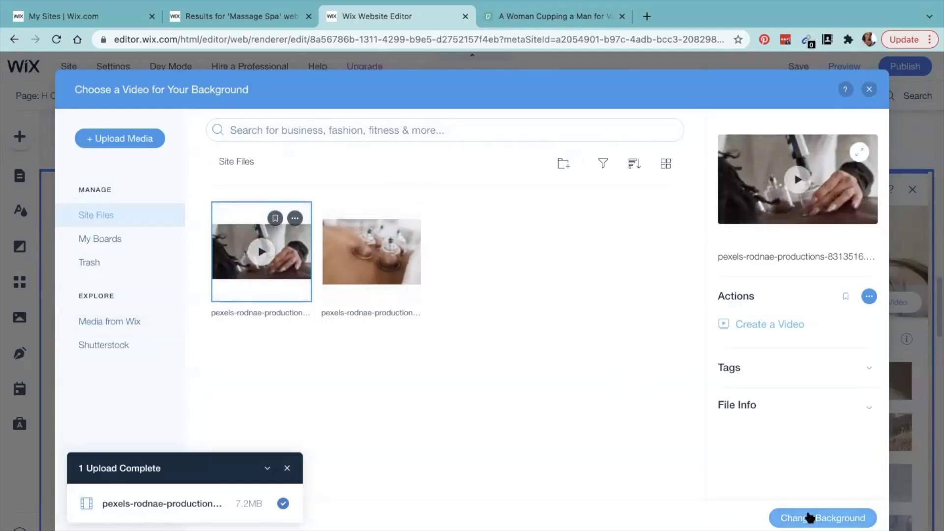
{"action": "left_click", "coordinate": [809, 518]}
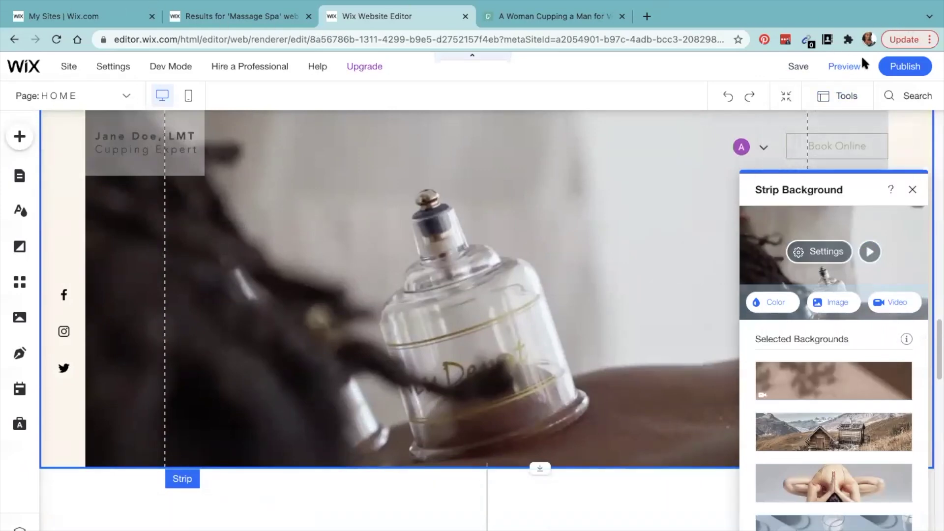
Preview the home page, examine how the video strip plays beneath the philosophy section, and return to editing.
{"action": "left_click", "coordinate": [843, 65]}
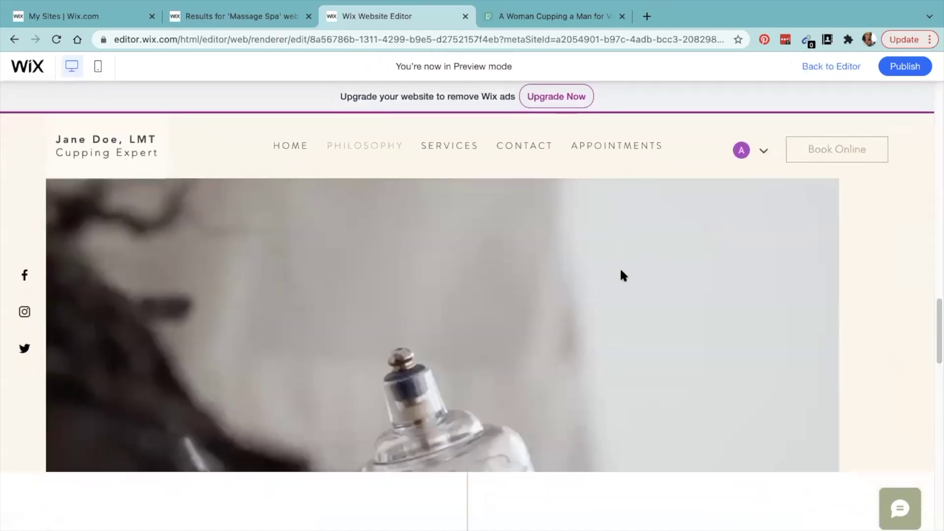
{"action": "scroll", "coordinate": [591, 295], "scroll_direction": "up", "scroll_amount": 8}
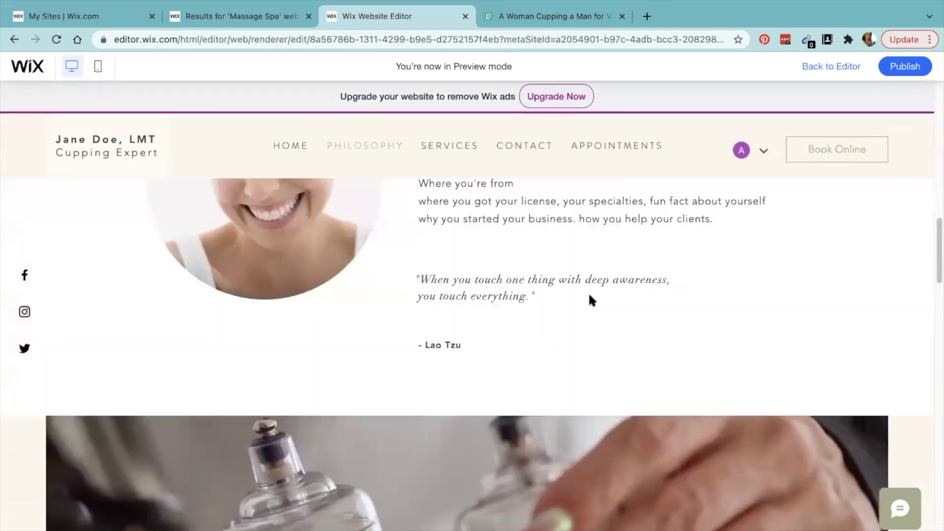
{"action": "scroll", "coordinate": [589, 295], "scroll_direction": "down", "scroll_amount": 8}
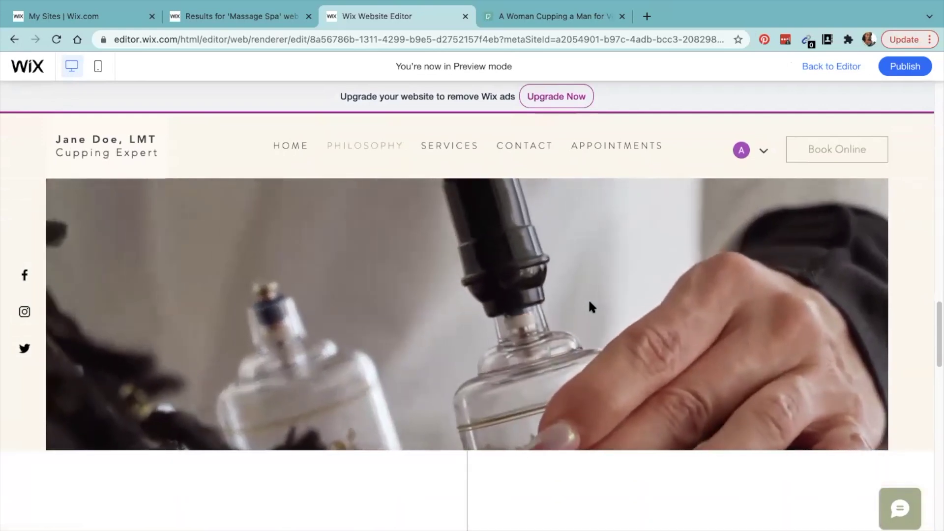
{"action": "scroll", "coordinate": [588, 299], "scroll_direction": "down", "scroll_amount": 3}
{"action": "scroll", "coordinate": [588, 298], "scroll_direction": "up", "scroll_amount": 6}
{"action": "scroll", "coordinate": [586, 300], "scroll_direction": "down", "scroll_amount": 3}
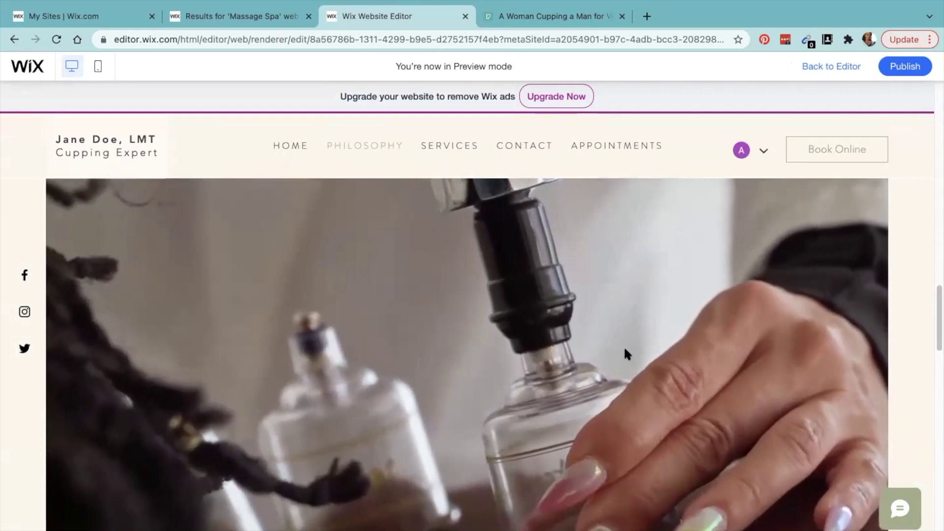
{"action": "scroll", "coordinate": [623, 346], "scroll_direction": "down", "scroll_amount": 2}
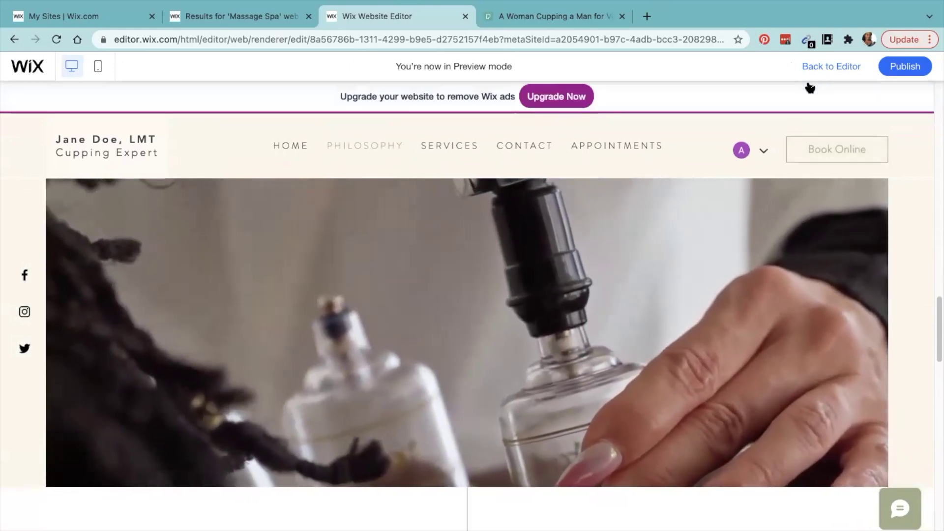
{"action": "left_click", "coordinate": [829, 66]}
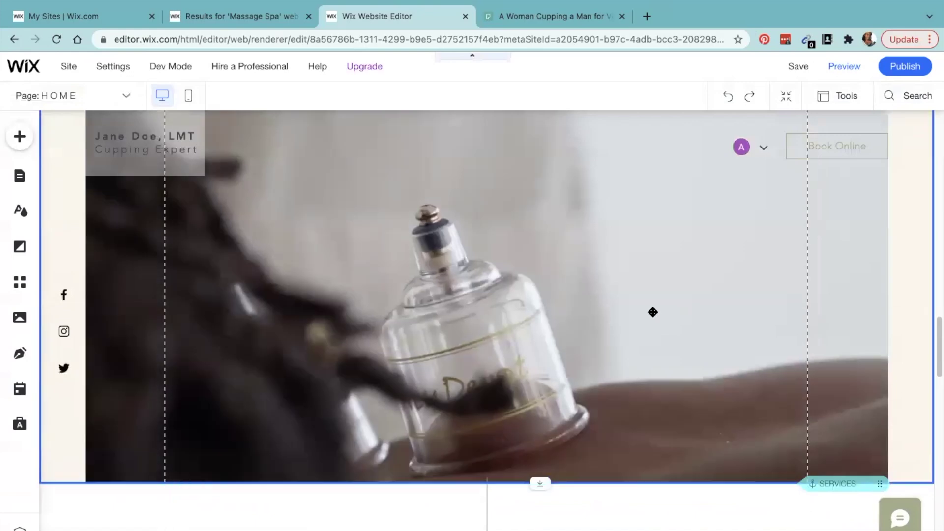
{"action": "left_click", "coordinate": [651, 317]}
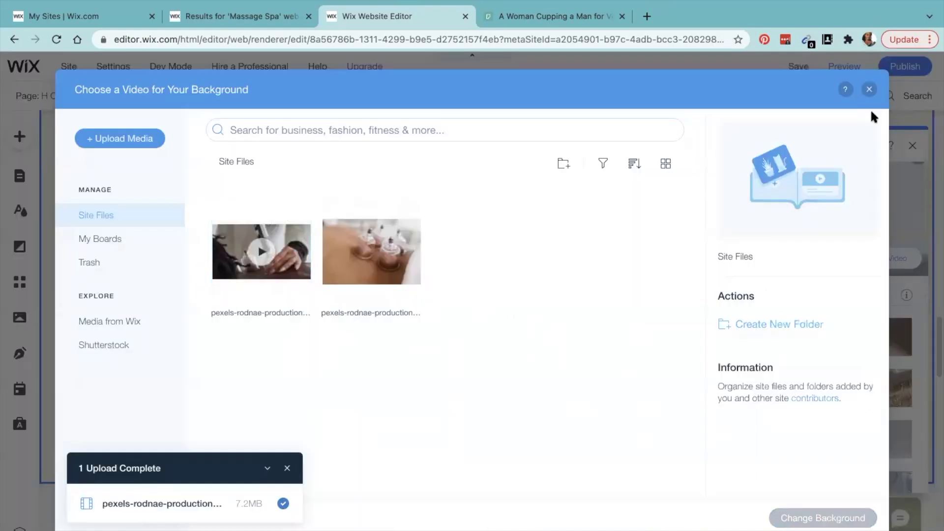
{"action": "left_click", "coordinate": [869, 90]}
{"action": "scroll", "coordinate": [490, 315], "scroll_direction": "down", "scroll_amount": 7}
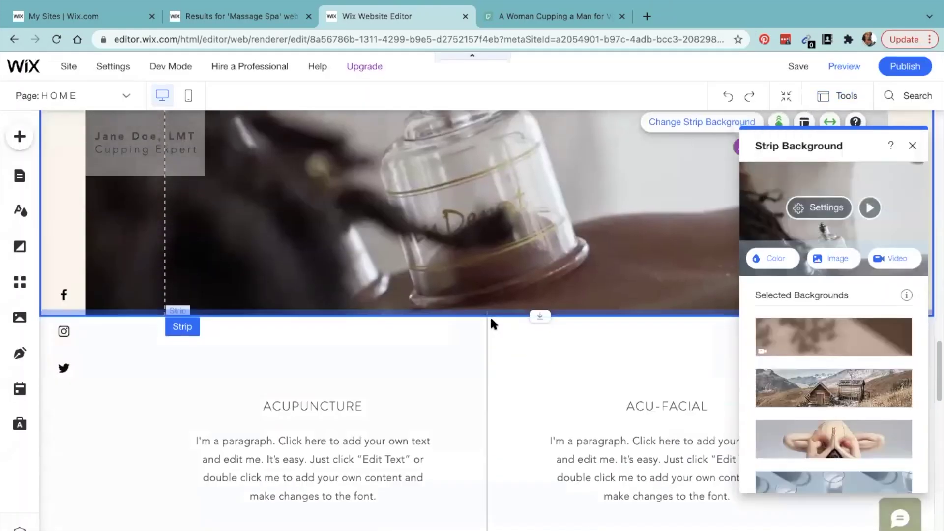
{"action": "left_click_drag", "start_coordinate": [878, 150], "coordinate": [936, 67]}
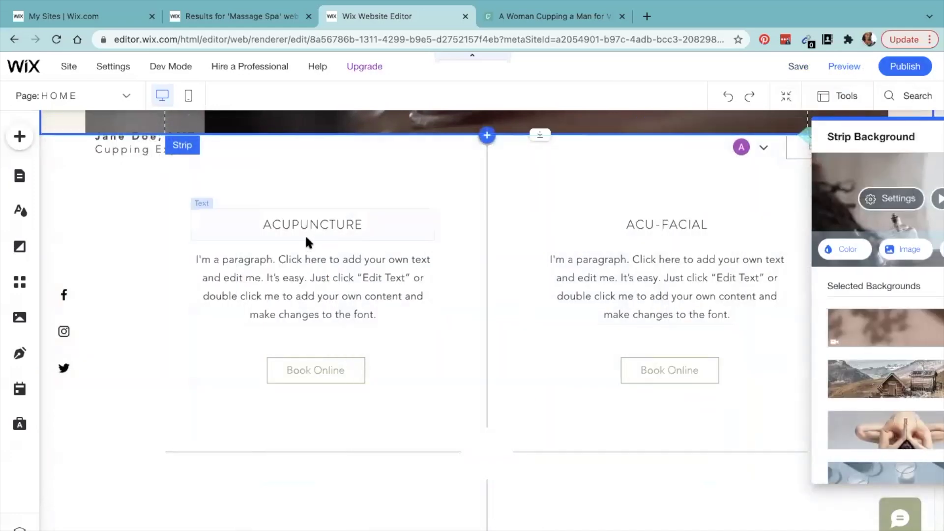
Replace the "ACUPUNCTURE" service heading with "FIRE CUPPING".
{"action": "double_click", "coordinate": [322, 224]}
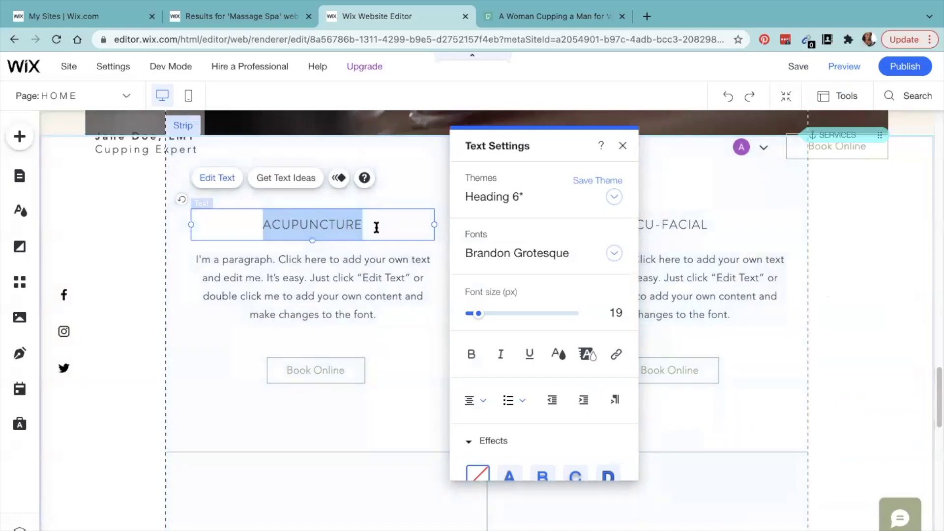
{"action": "type", "text": "Cup"}
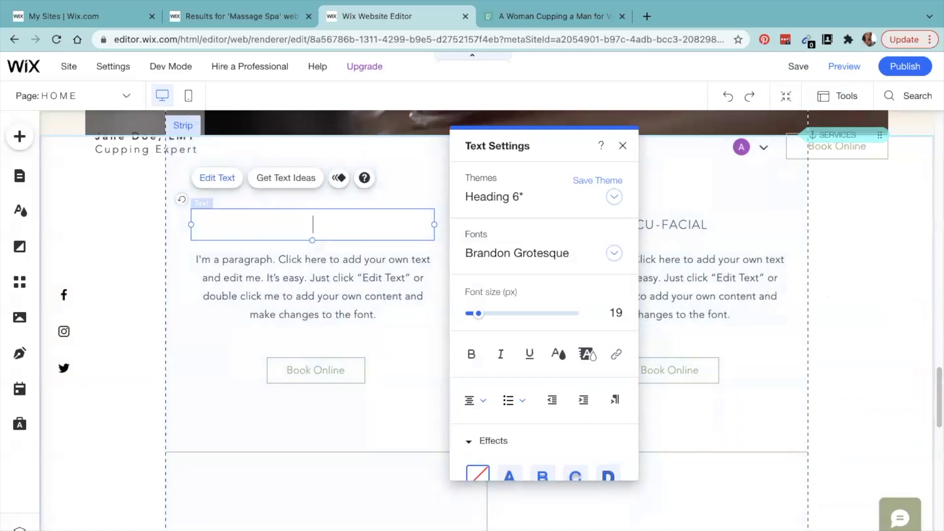
{"action": "type", "text": "ping"}
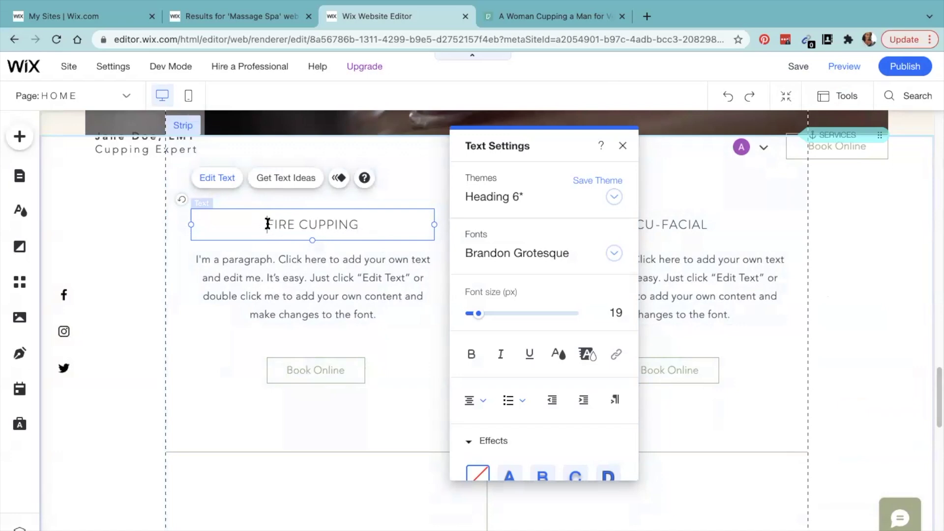
{"action": "left_click_drag", "start_coordinate": [268, 224], "coordinate": [389, 224]}
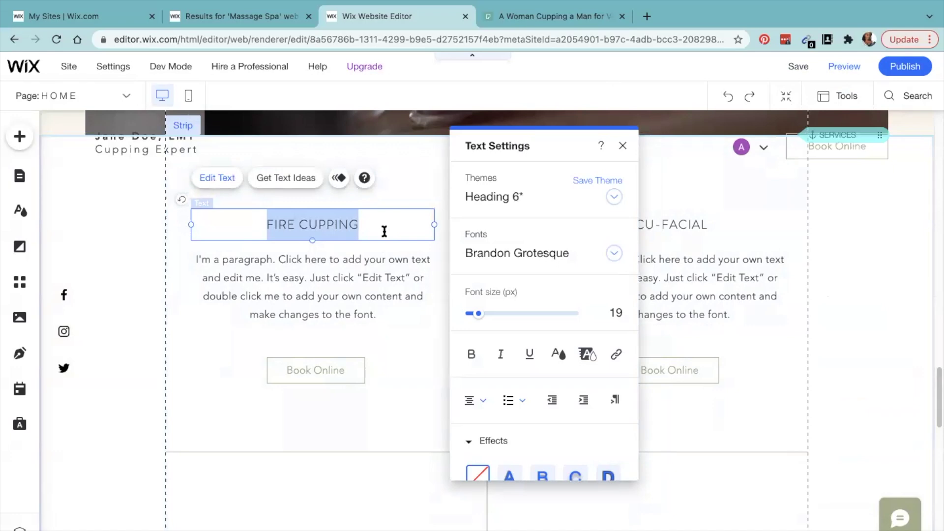
{"action": "left_click", "coordinate": [371, 293]}
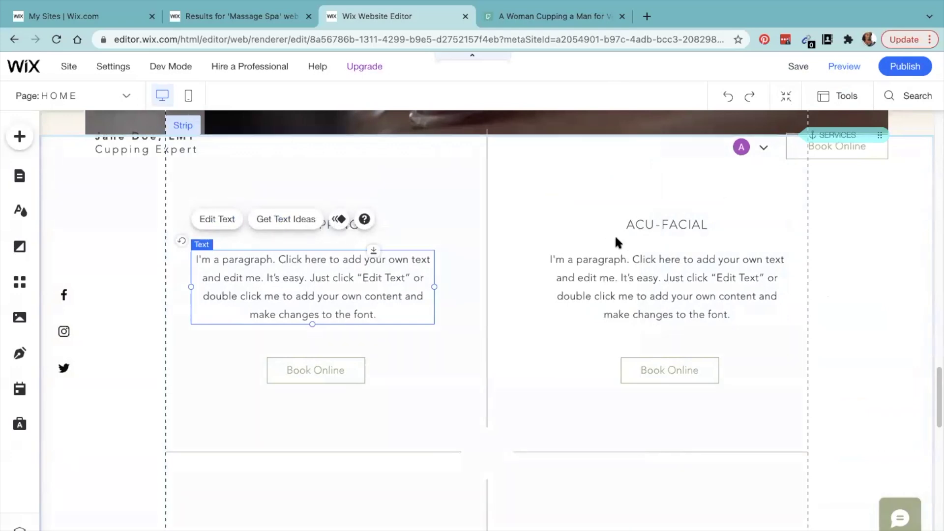
Replace the "ACU-FACIAL" service heading with "THERAPEUTIC MASSAGE".
{"action": "left_click", "coordinate": [642, 232]}
{"action": "double_click", "coordinate": [643, 232]}
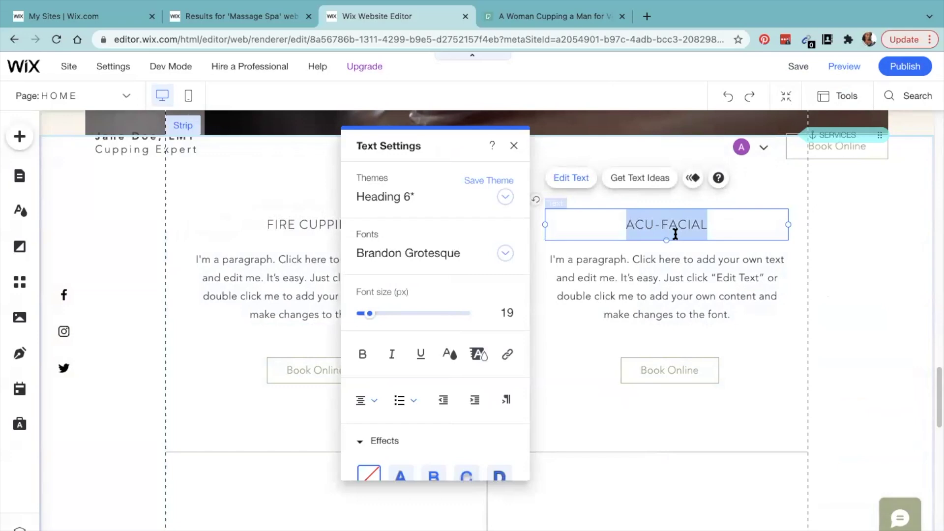
{"action": "type", "text": "THER"}
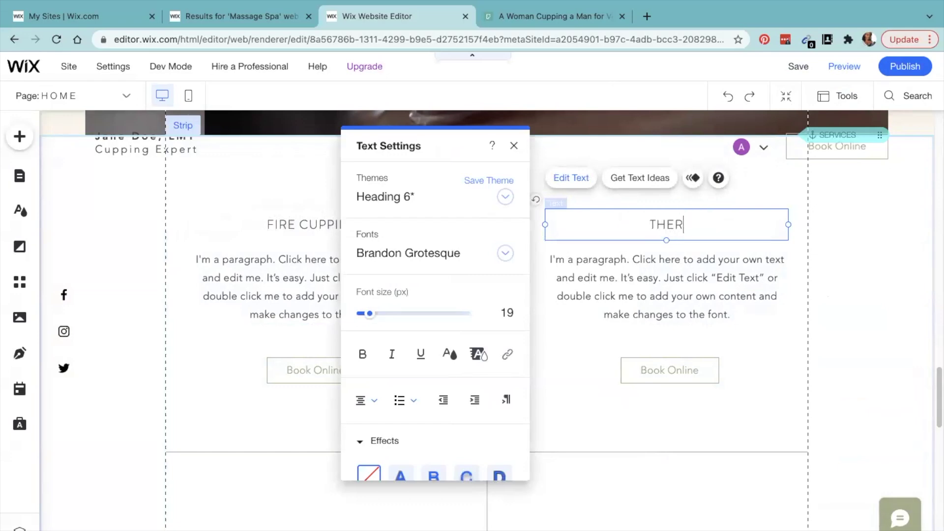
{"action": "type", "text": "APEUTIC MASSAGE"}
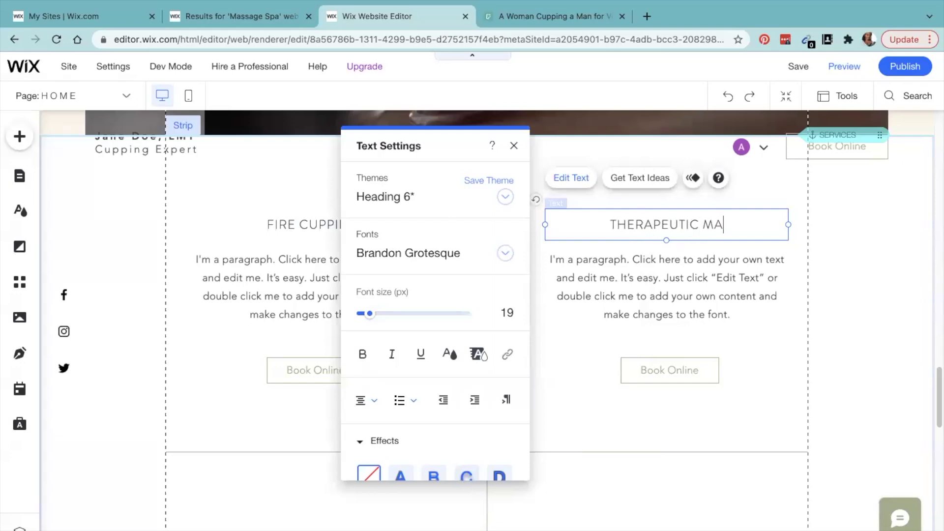
{"action": "left_click", "coordinate": [206, 418]}
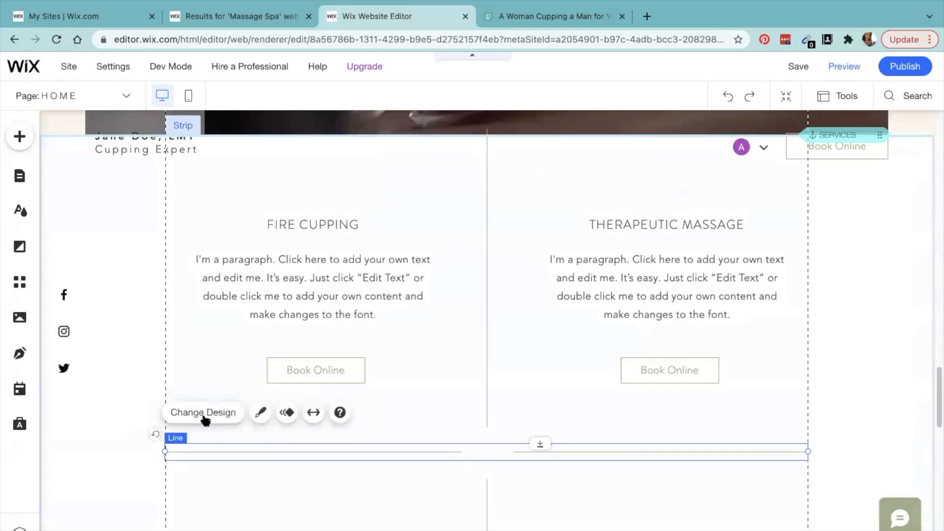
Change the service heading in the block below Fire Cupping to "REIKI HEALING".
{"action": "scroll", "coordinate": [299, 421], "scroll_direction": "down", "scroll_amount": 3}
{"action": "left_click", "coordinate": [324, 389]}
{"action": "double_click", "coordinate": [323, 389]}
{"action": "type", "text": "R"}
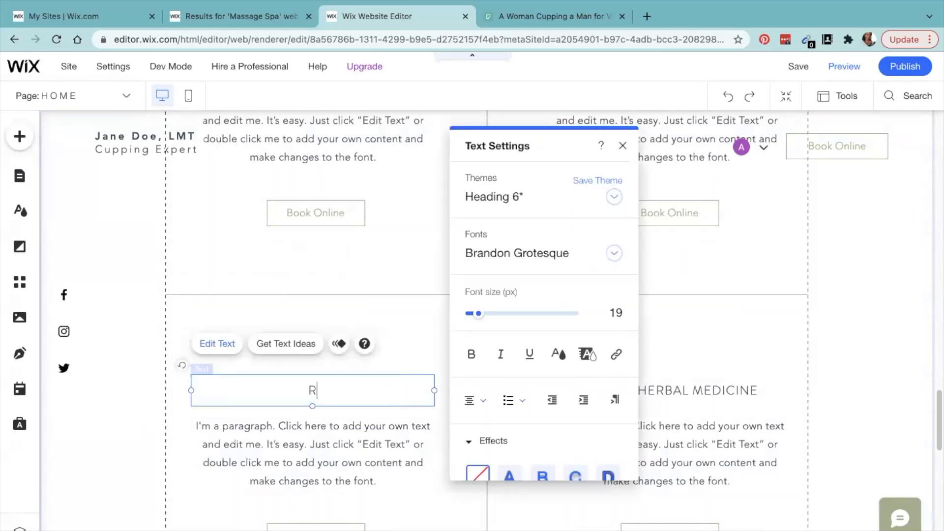
{"action": "type", "text": "EIKI HEALING"}
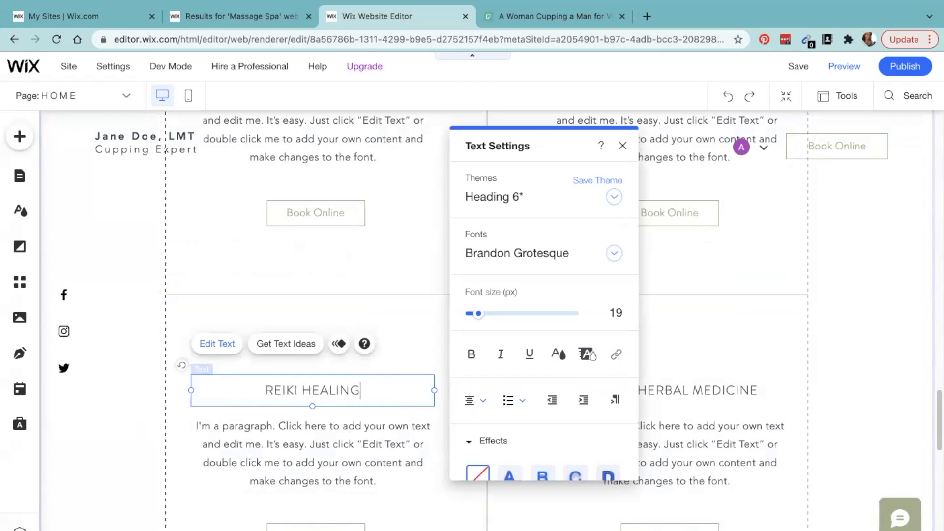
Replace the "CHINESE HERBAL MEDICINE" service heading with "SWEDISH MASSAGE".
{"action": "double_click", "coordinate": [700, 388]}
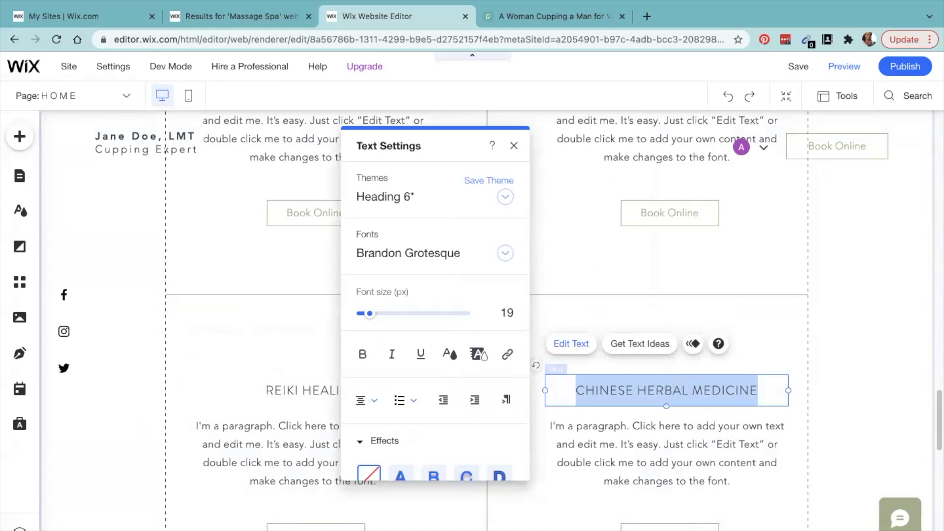
{"action": "type", "text": "SWEDISH MASSAGE"}
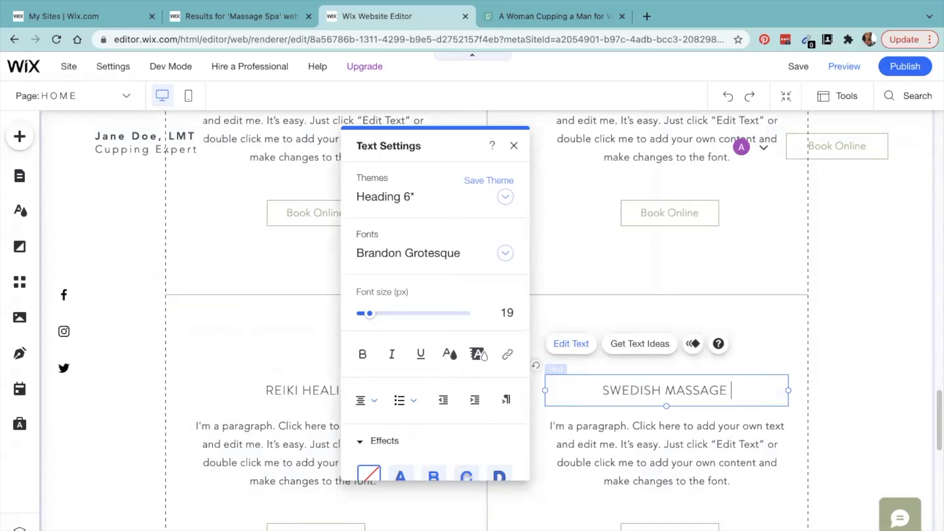
{"action": "left_click", "coordinate": [691, 257]}
{"action": "scroll", "coordinate": [552, 297], "scroll_direction": "up", "scroll_amount": 4}
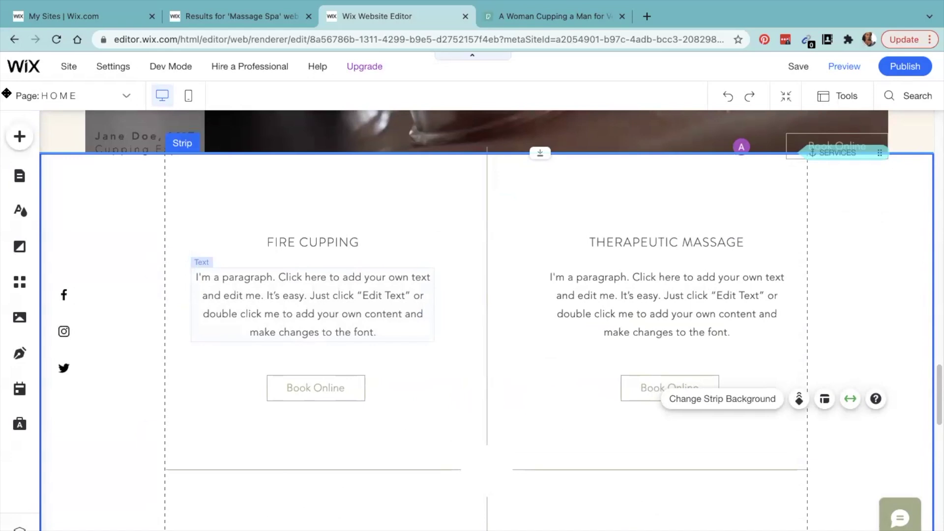
{"action": "right_click", "coordinate": [325, 300]}
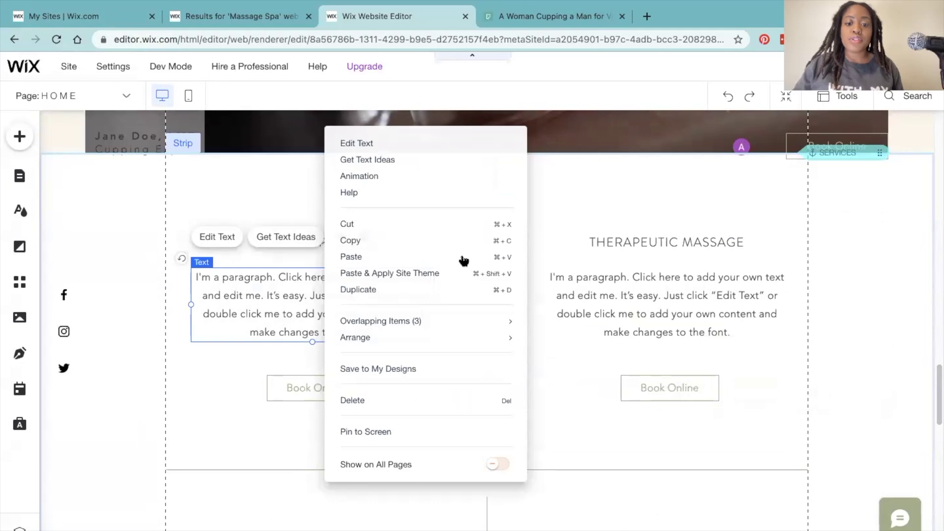
{"action": "left_click", "coordinate": [492, 276]}
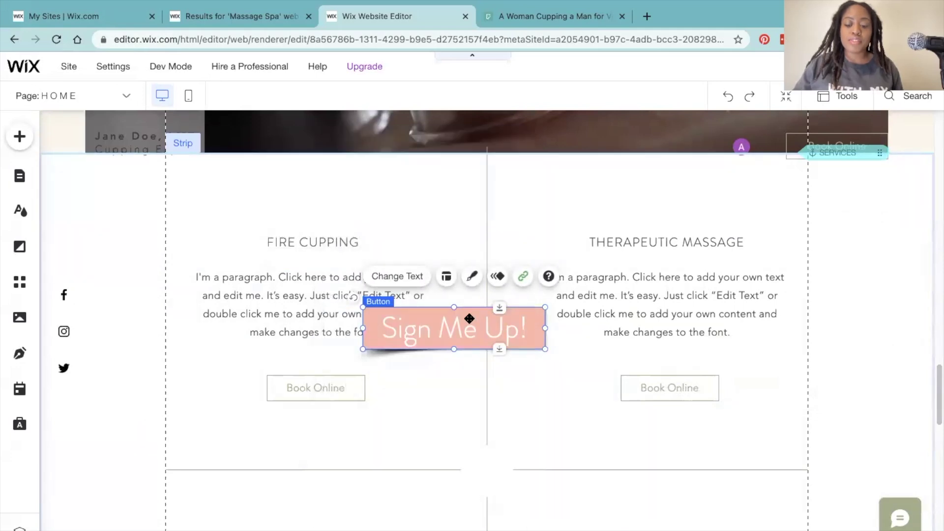
{"action": "key", "text": "Delete"}
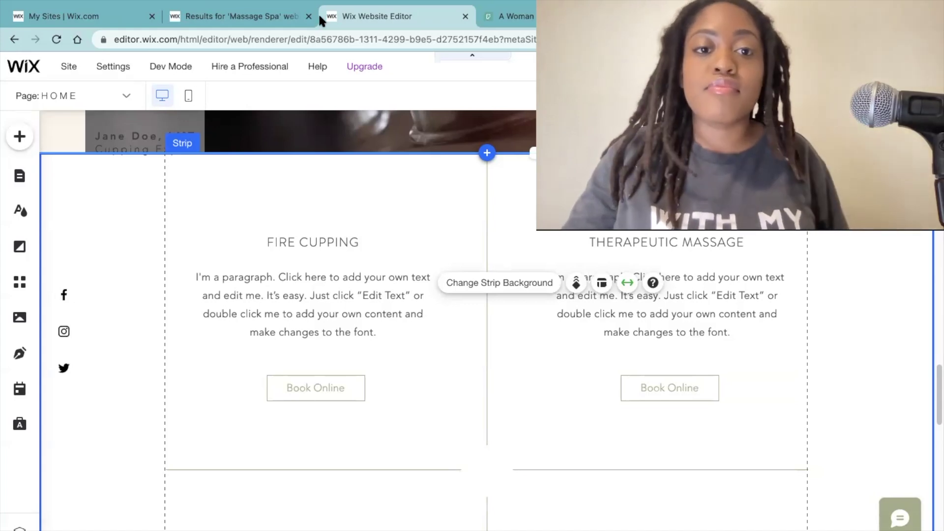
Check the page link options of the "Book Online" button under Therapeutic Massage without changing them.
{"action": "scroll", "coordinate": [410, 259], "scroll_direction": "down", "scroll_amount": 10}
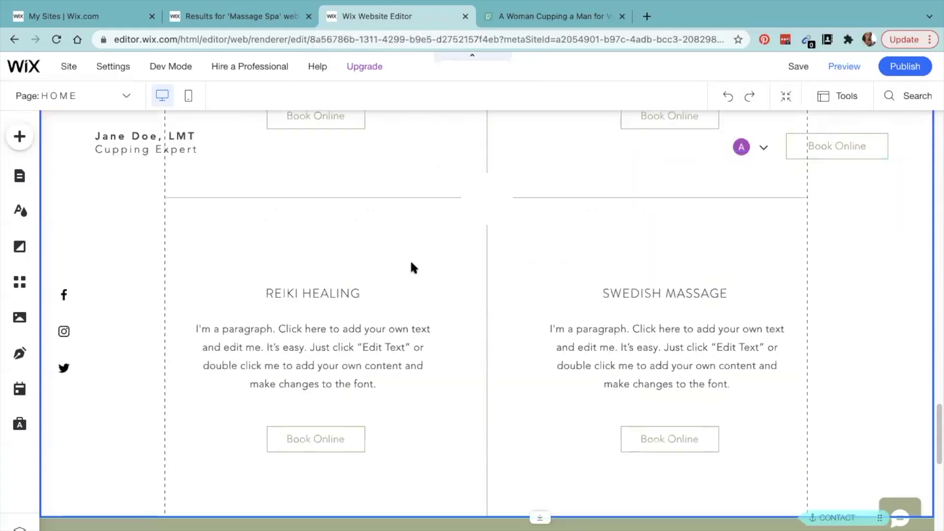
{"action": "scroll", "coordinate": [422, 263], "scroll_direction": "up", "scroll_amount": 8}
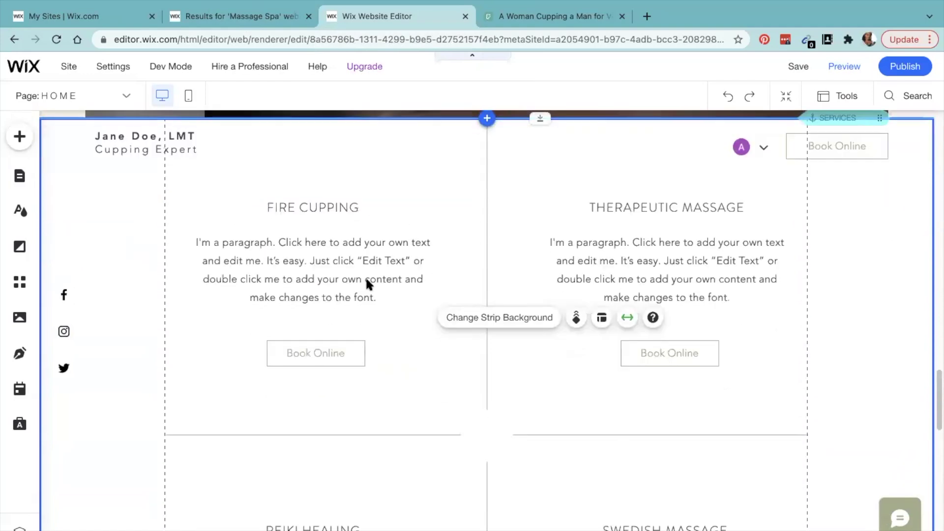
{"action": "left_click", "coordinate": [335, 350]}
{"action": "left_click", "coordinate": [650, 349]}
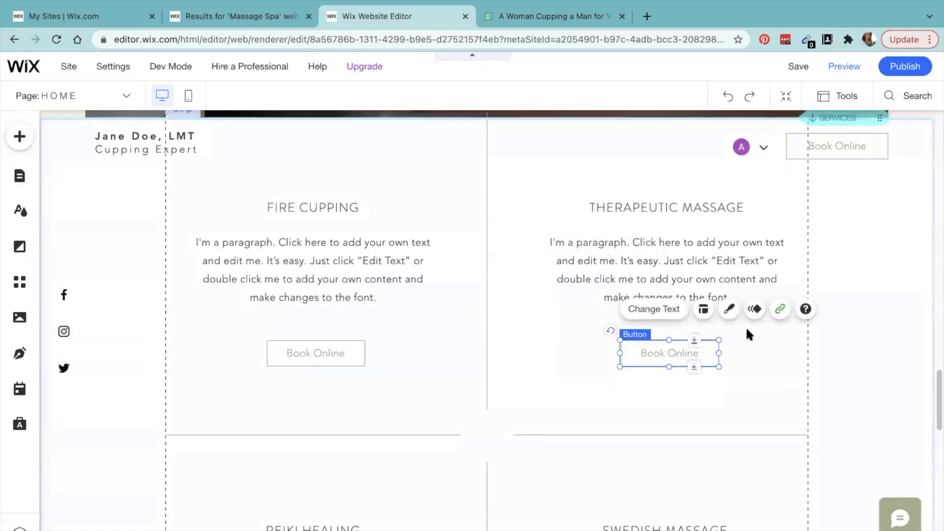
{"action": "left_click", "coordinate": [782, 309]}
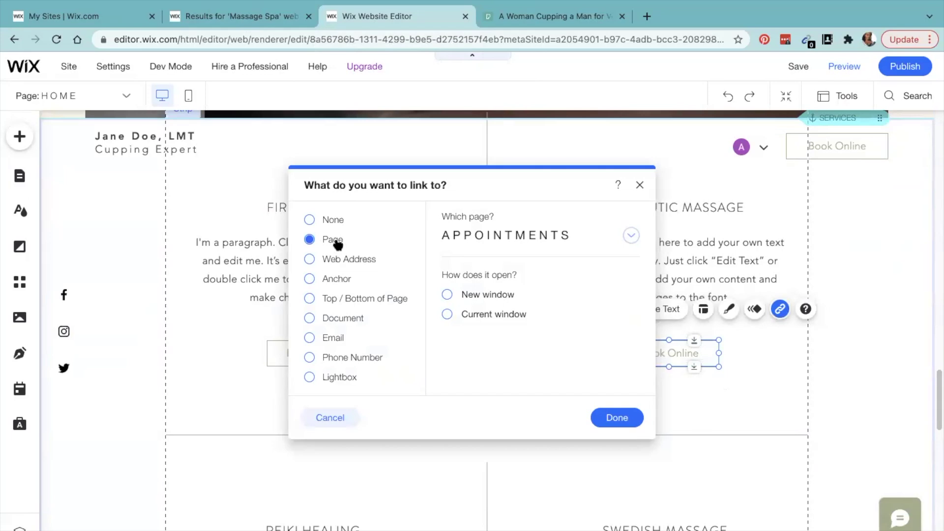
{"action": "left_click", "coordinate": [552, 235]}
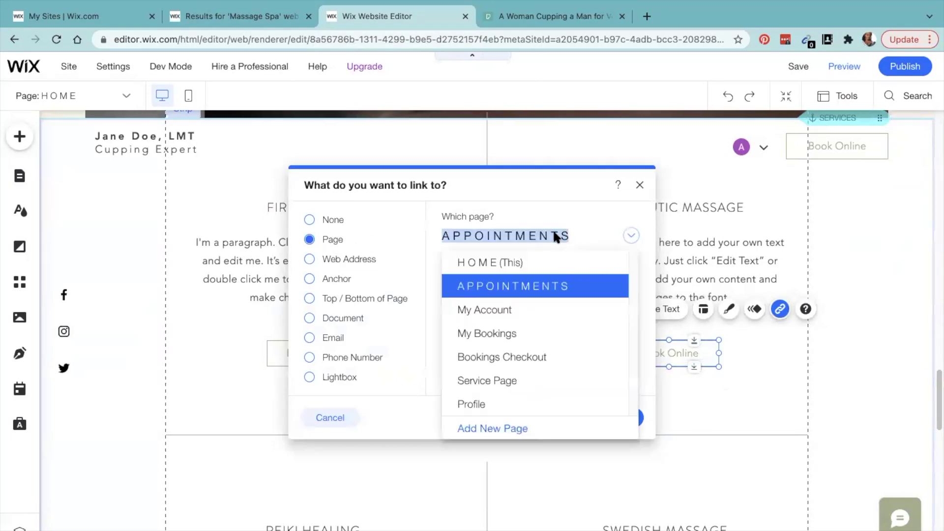
{"action": "left_click", "coordinate": [759, 391]}
Delete the Google map below the "GET IN TOUCH" contact section.
{"action": "scroll", "coordinate": [711, 392], "scroll_direction": "down", "scroll_amount": 7}
{"action": "scroll", "coordinate": [512, 393], "scroll_direction": "down", "scroll_amount": 6}
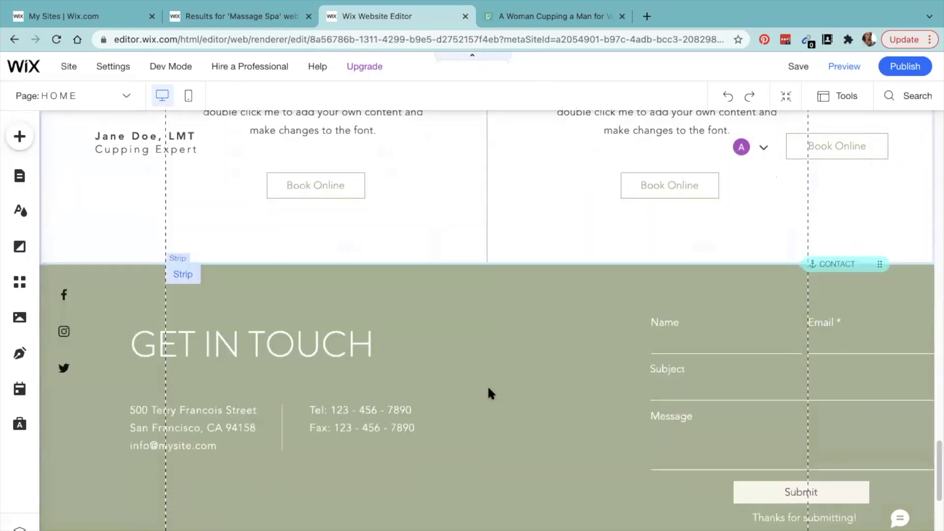
{"action": "scroll", "coordinate": [332, 223], "scroll_direction": "up", "scroll_amount": 1}
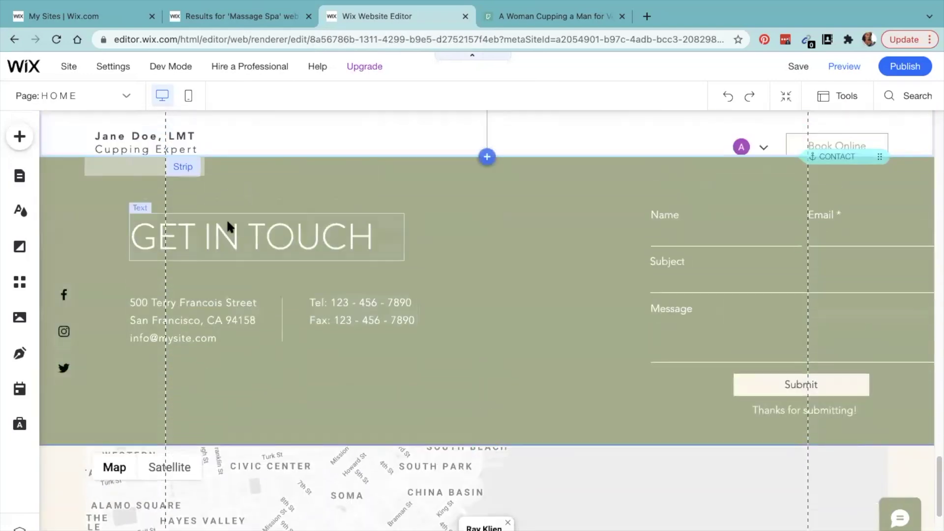
{"action": "left_click", "coordinate": [359, 316]}
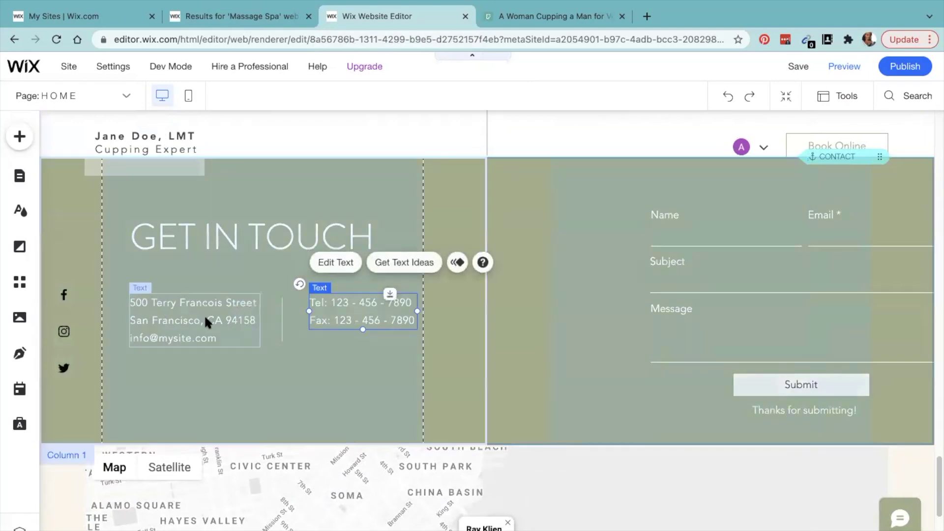
{"action": "scroll", "coordinate": [575, 391], "scroll_direction": "down", "scroll_amount": 5}
{"action": "left_click", "coordinate": [910, 273]}
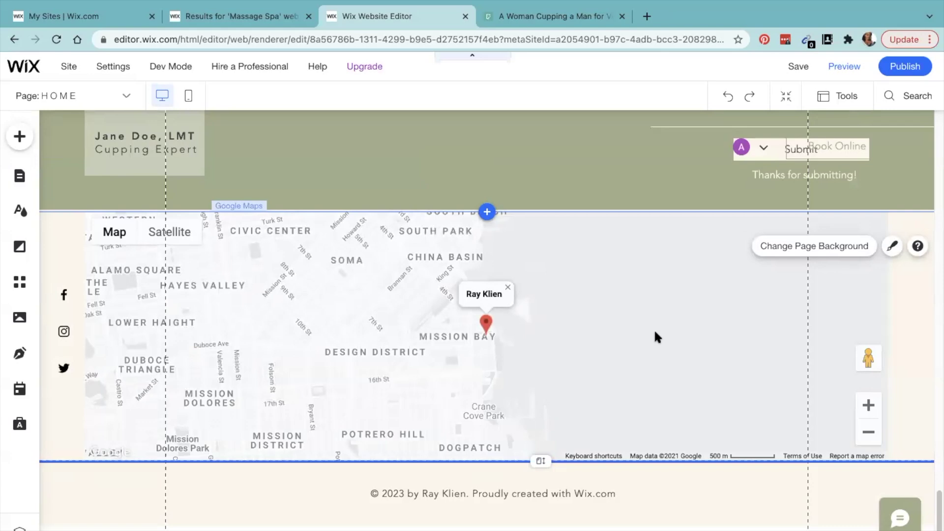
{"action": "left_click", "coordinate": [623, 375]}
{"action": "key", "text": "Delete"}
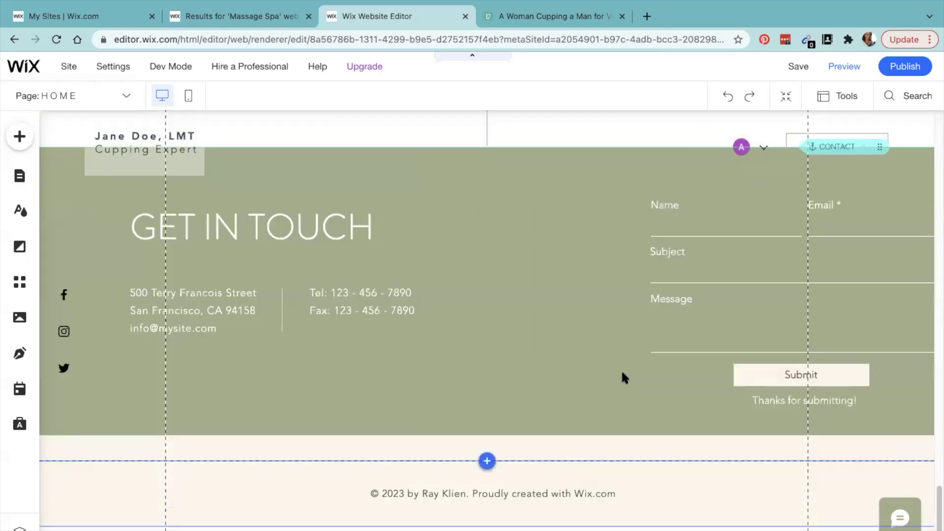
Extend the page area between the contact section and the footer to make room for new content.
{"action": "left_click", "coordinate": [549, 448]}
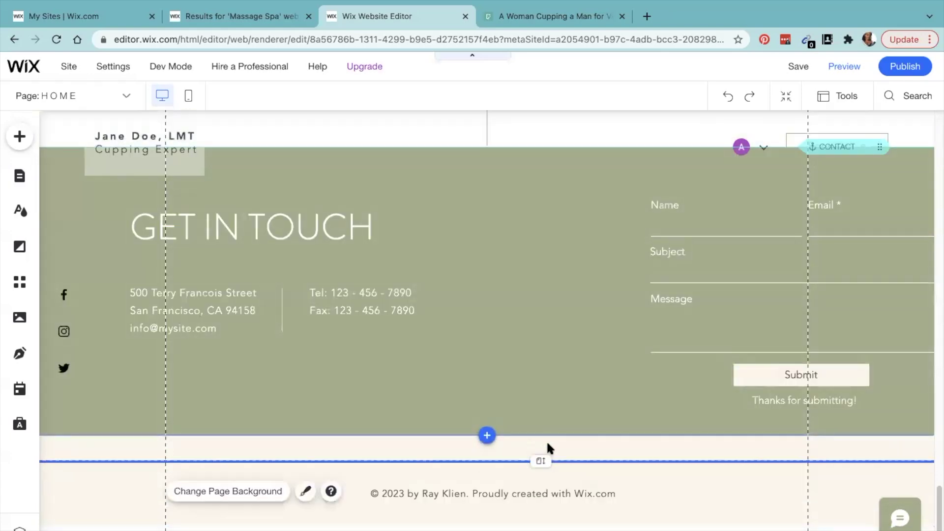
{"action": "left_click_drag", "start_coordinate": [545, 462], "coordinate": [544, 528]}
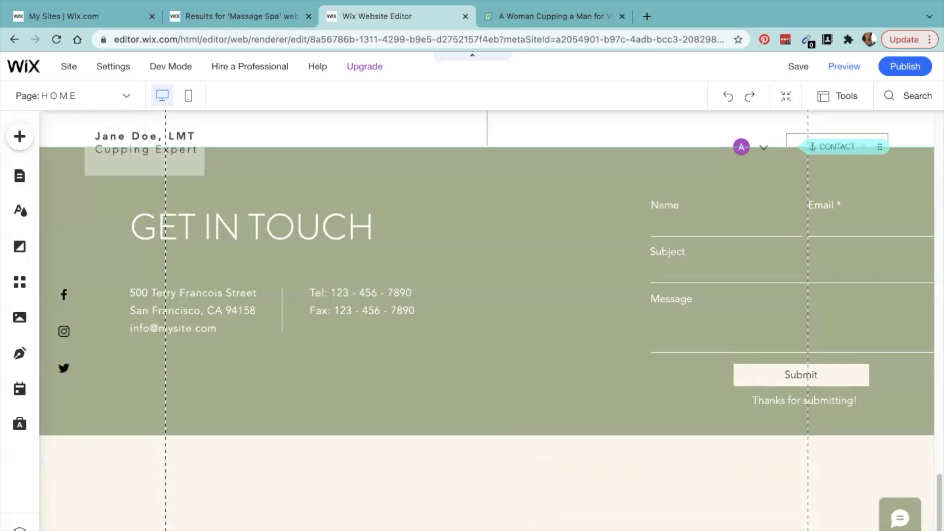
{"action": "scroll", "coordinate": [550, 425], "scroll_direction": "down", "scroll_amount": 2}
{"action": "left_click_drag", "start_coordinate": [549, 461], "coordinate": [544, 495]}
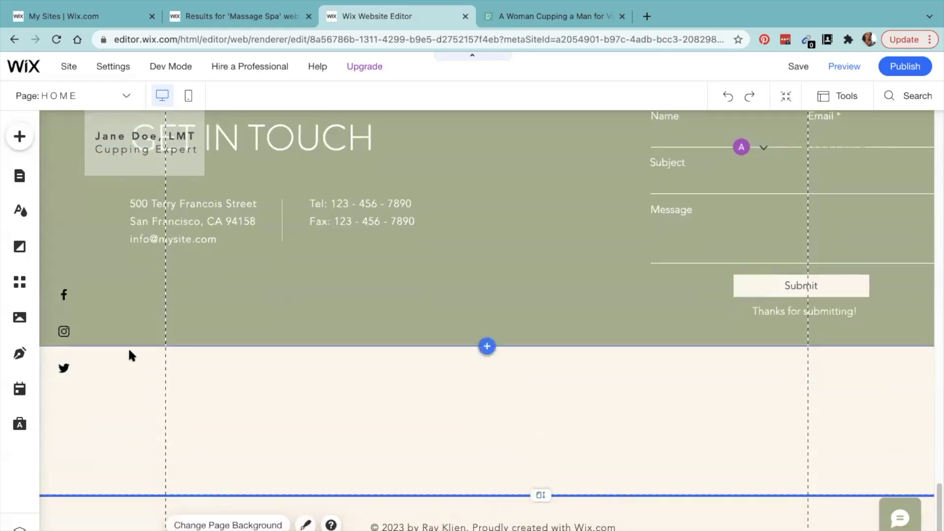
Search the Wix App Market for "INSTAGRAM" and add the free Instagram Feed app to the site.
{"action": "left_click", "coordinate": [19, 137]}
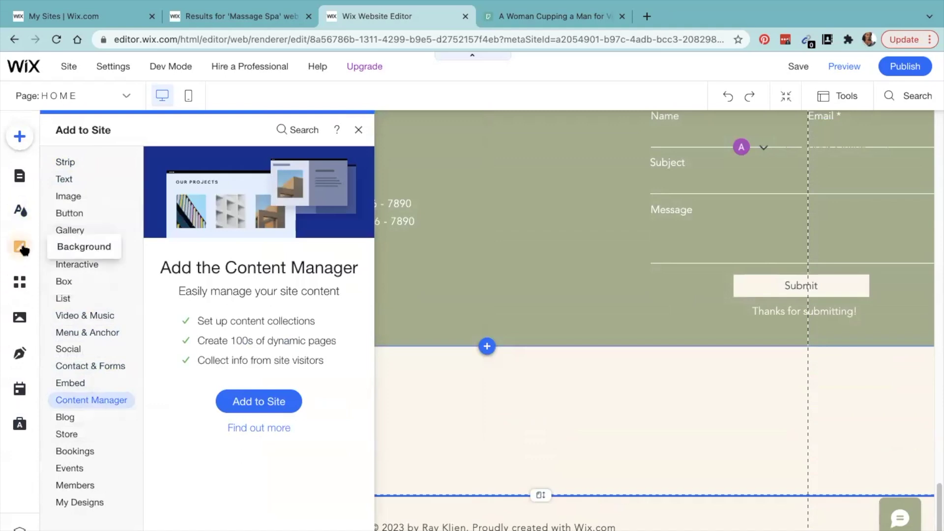
{"action": "left_click", "coordinate": [19, 286]}
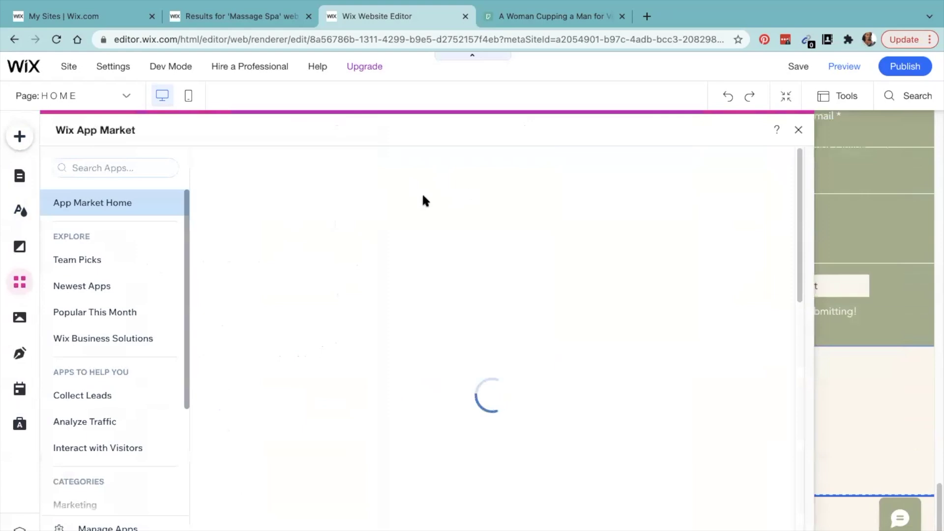
{"action": "left_click", "coordinate": [113, 165]}
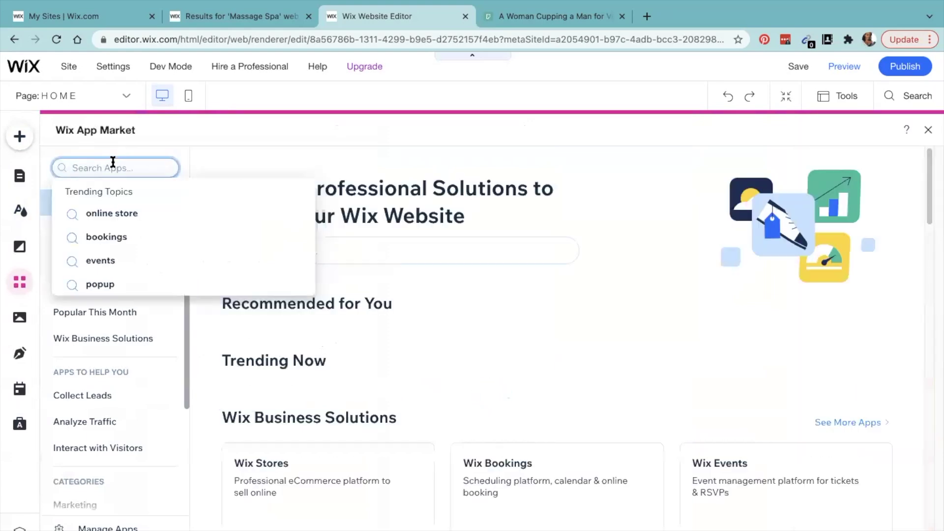
{"action": "type", "text": "INSTAGRAM"}
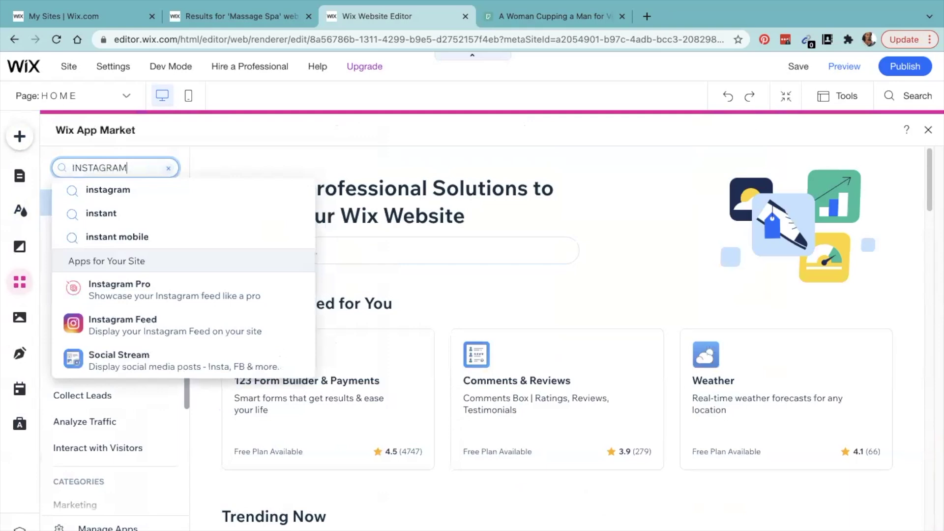
{"action": "key", "text": "Return"}
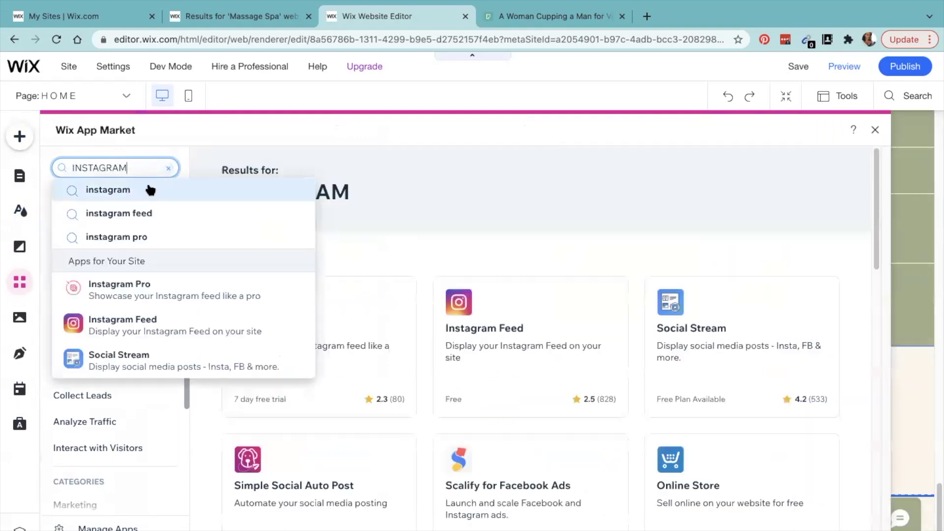
{"action": "left_click", "coordinate": [502, 225]}
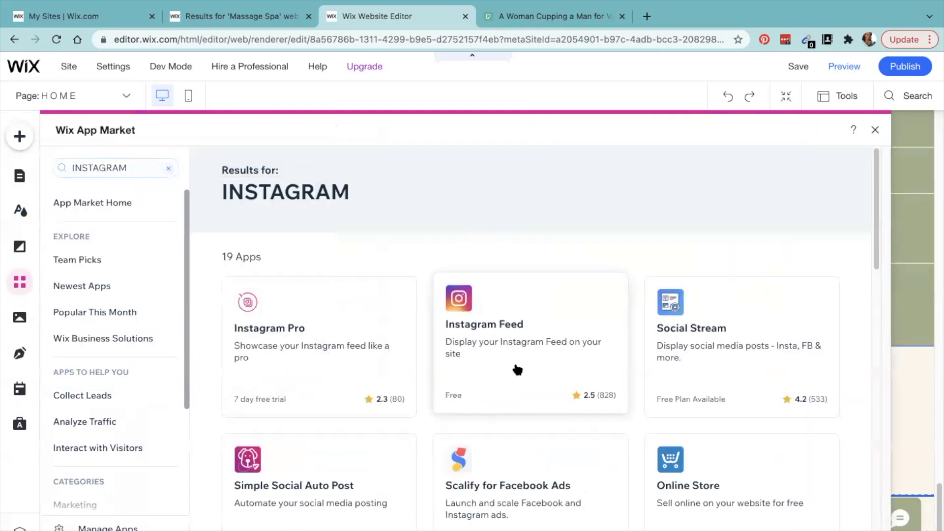
{"action": "left_click", "coordinate": [540, 383]}
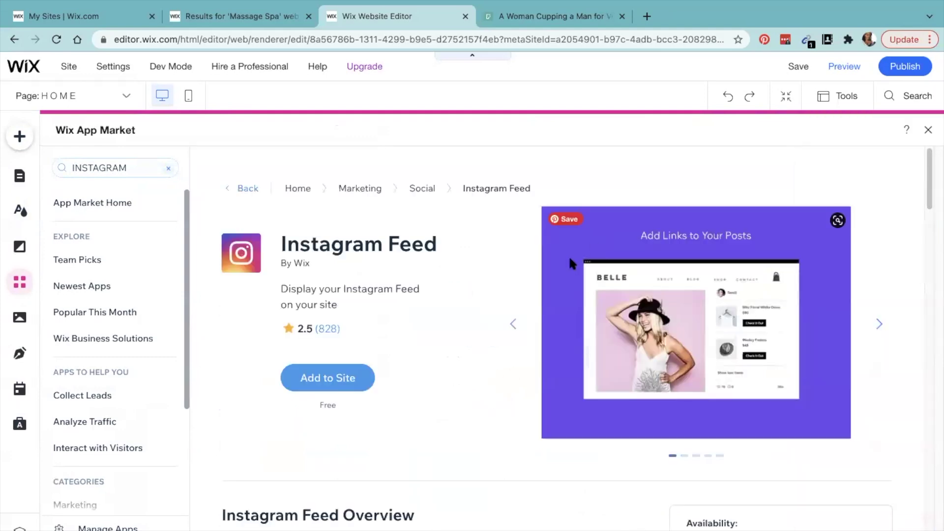
{"action": "left_click", "coordinate": [340, 384]}
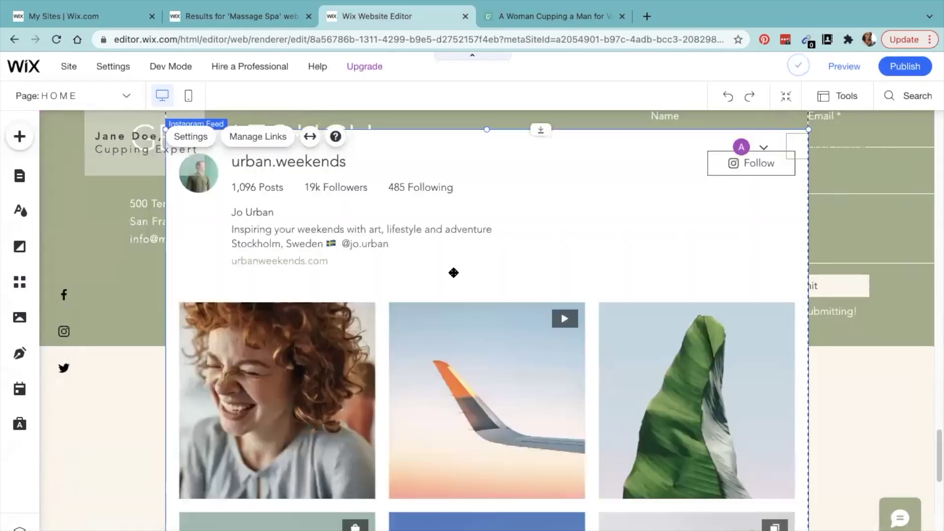
Turn off the Instagram feed's profile photo, total posts, followers, following, bio and 'Follow' button, plus the Hashtag Feed and Your Profile sections.
{"action": "left_click", "coordinate": [195, 136]}
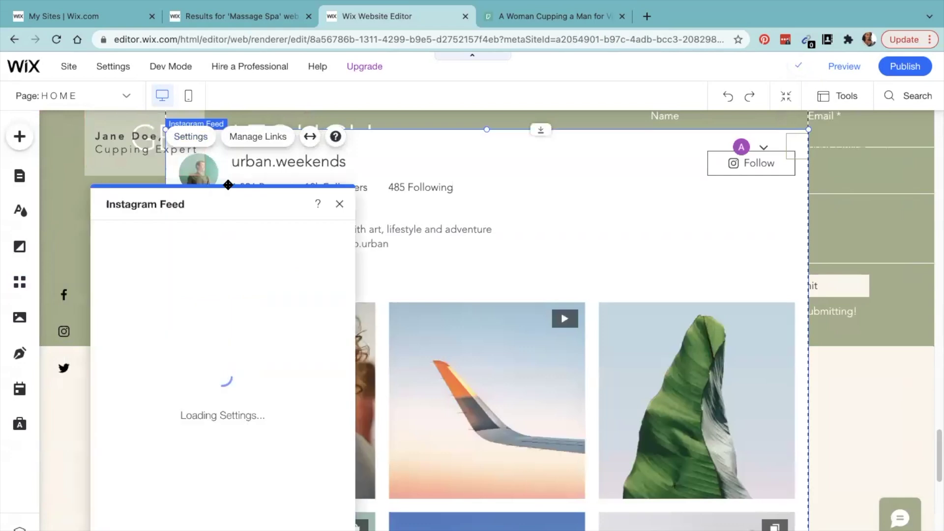
{"action": "left_click", "coordinate": [127, 265]}
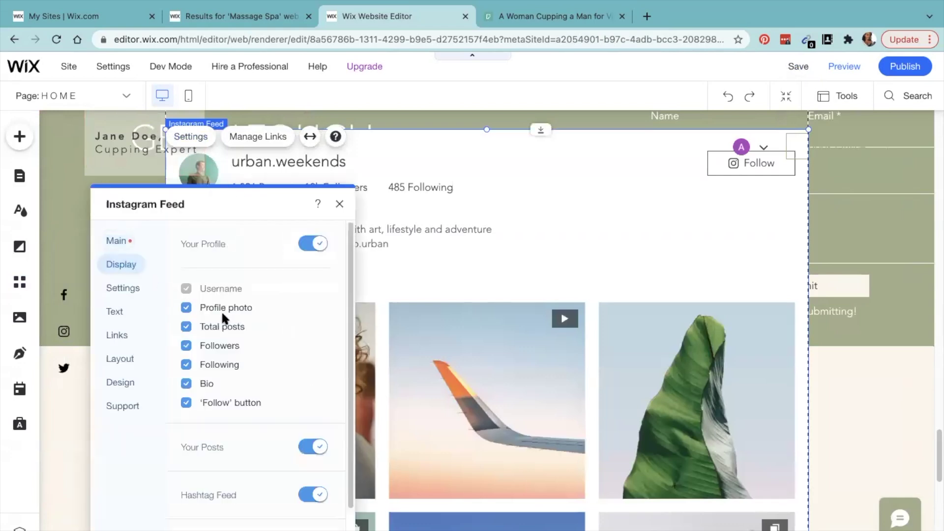
{"action": "left_click", "coordinate": [186, 307]}
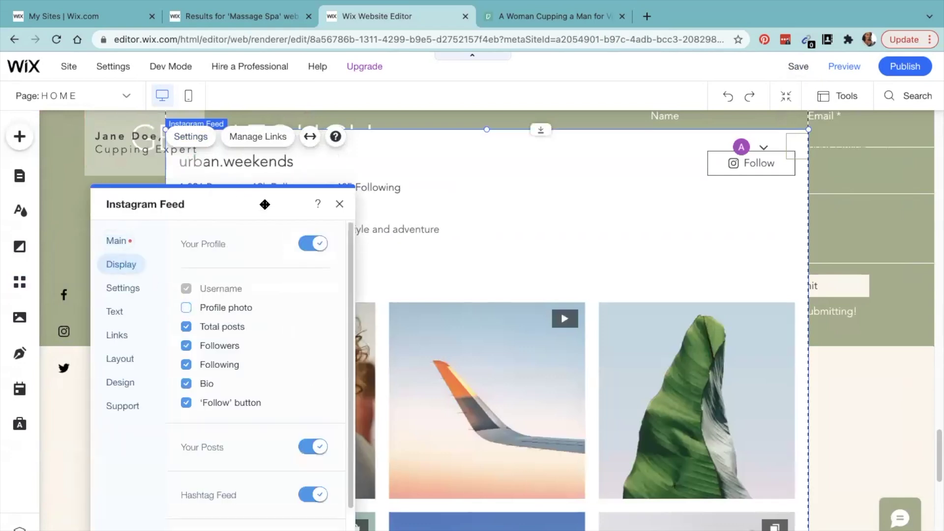
{"action": "left_click_drag", "start_coordinate": [753, 193], "coordinate": [837, 152]}
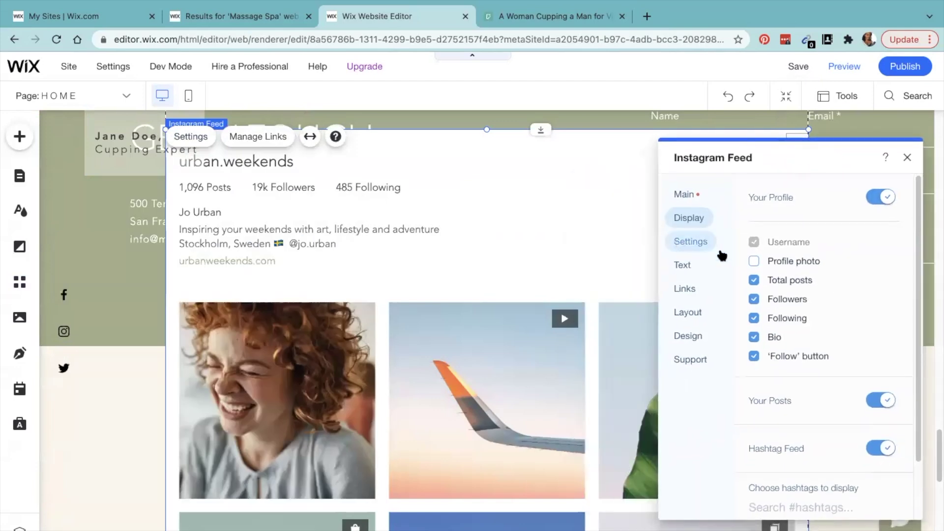
{"action": "left_click", "coordinate": [752, 281]}
{"action": "left_click", "coordinate": [752, 299]}
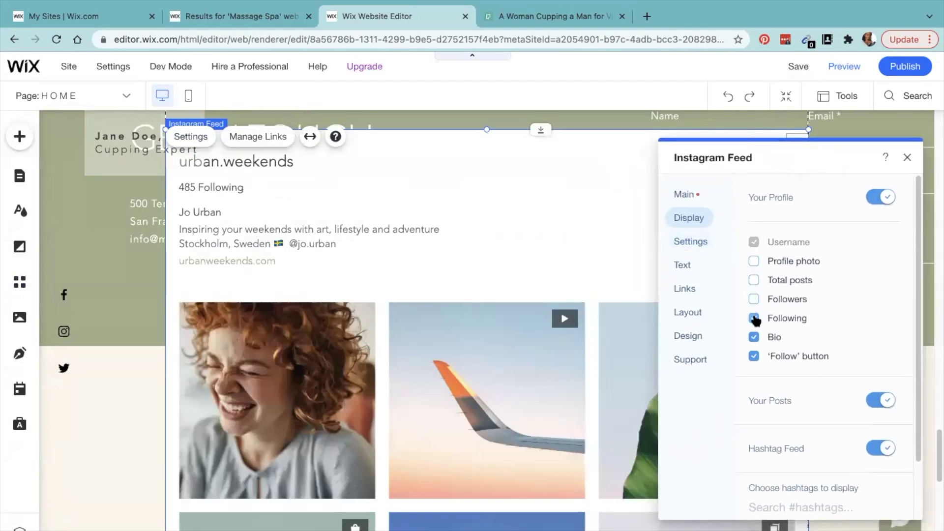
{"action": "left_click", "coordinate": [752, 318]}
{"action": "left_click", "coordinate": [753, 337]}
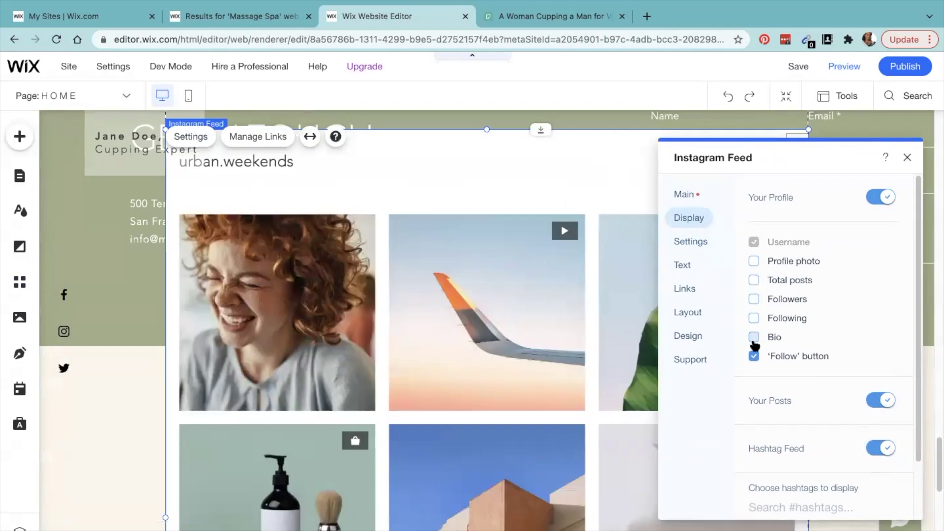
{"action": "left_click", "coordinate": [753, 356]}
{"action": "left_click", "coordinate": [884, 450]}
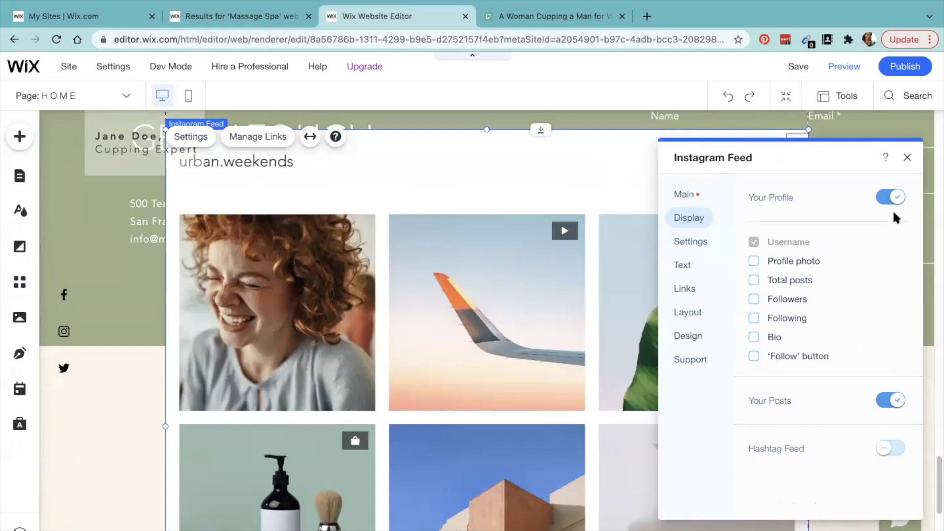
{"action": "left_click", "coordinate": [888, 196]}
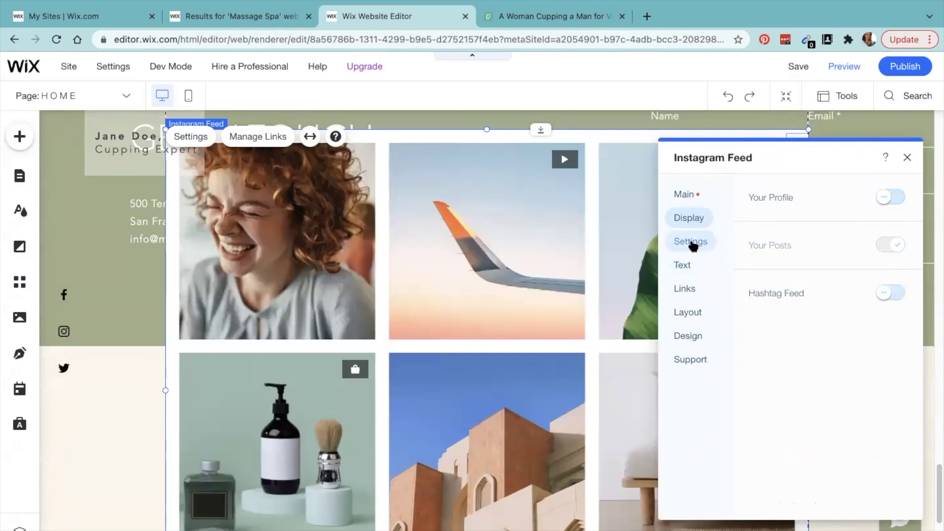
Set the Instagram feed's posts layout to 1 row and 4 columns, and move the feed down below the GET IN TOUCH contact details.
{"action": "left_click", "coordinate": [691, 311]}
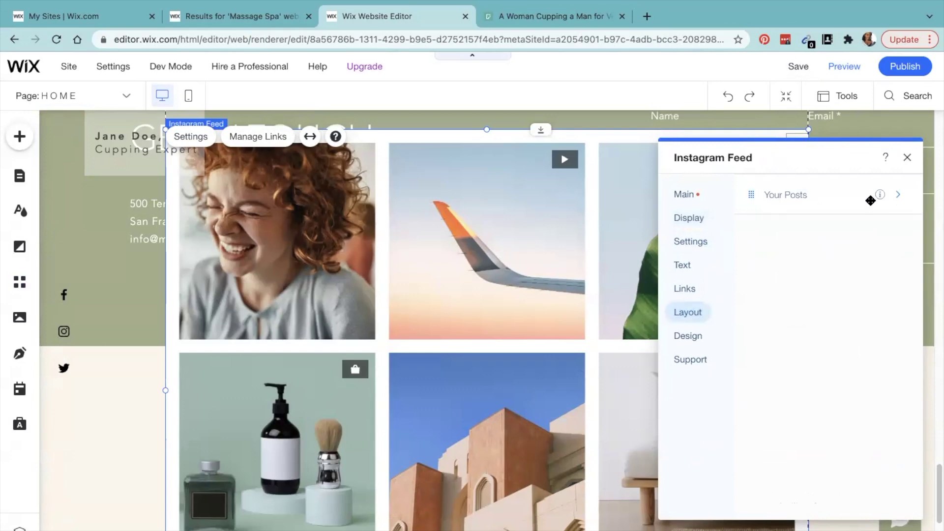
{"action": "left_click", "coordinate": [897, 194]}
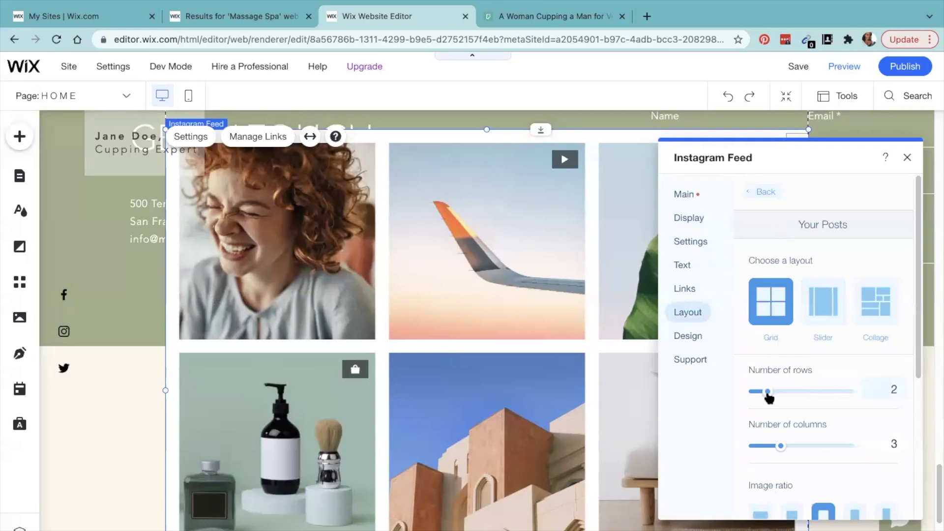
{"action": "left_click_drag", "start_coordinate": [765, 394], "coordinate": [753, 392]}
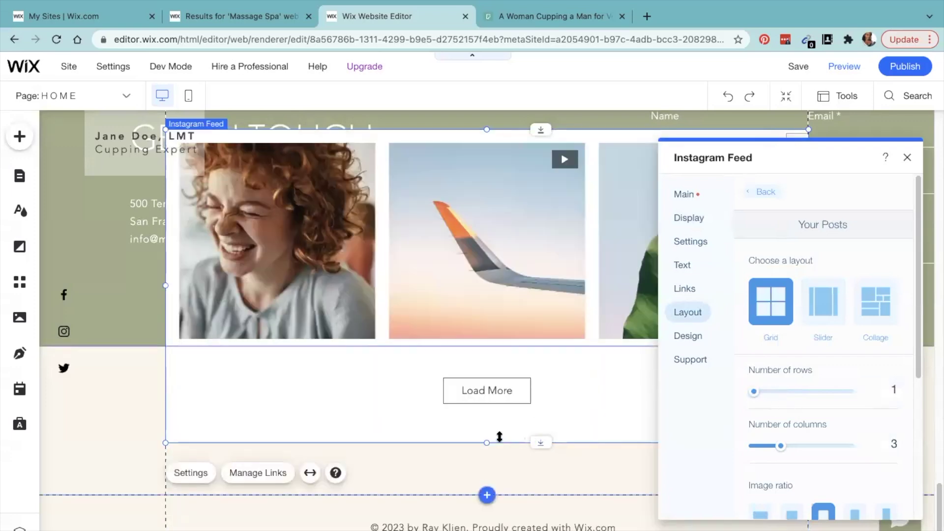
{"action": "mouse_move", "coordinate": [777, 450]}
{"action": "left_mouse_down"}
{"action": "mouse_move", "coordinate": [757, 449]}
{"action": "mouse_move", "coordinate": [794, 449]}
{"action": "left_mouse_up"}
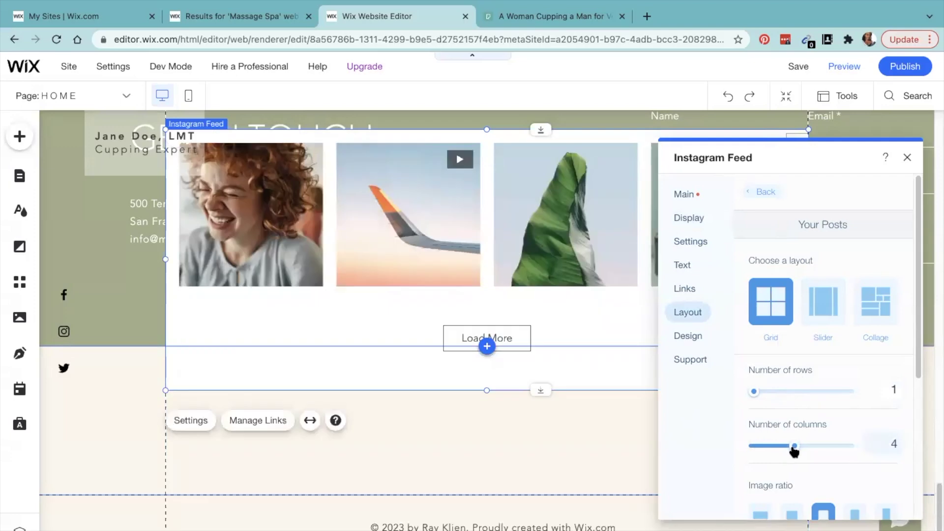
{"action": "left_click_drag", "start_coordinate": [582, 224], "coordinate": [548, 307]}
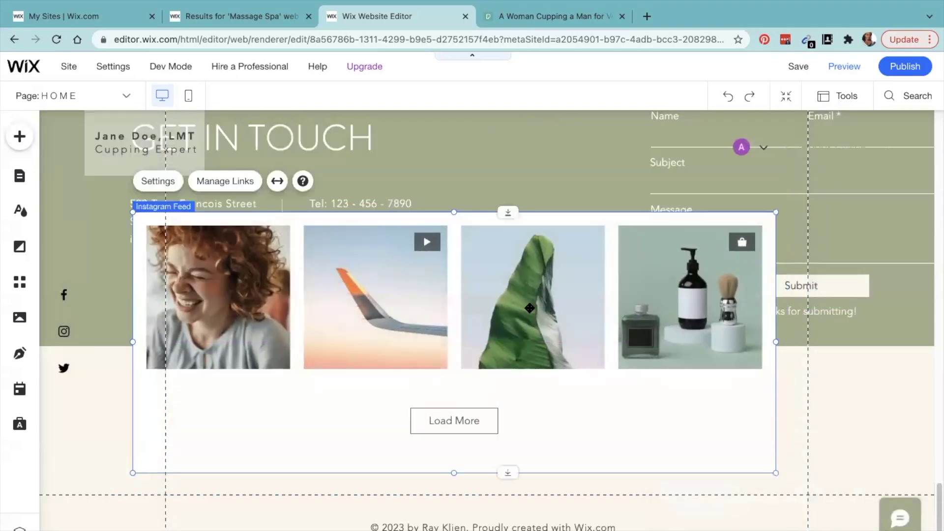
Try to clear the feed's 'Load More' button text, and set the Hashtag Feed gallery title to 'No title'.
{"action": "left_click", "coordinate": [158, 182]}
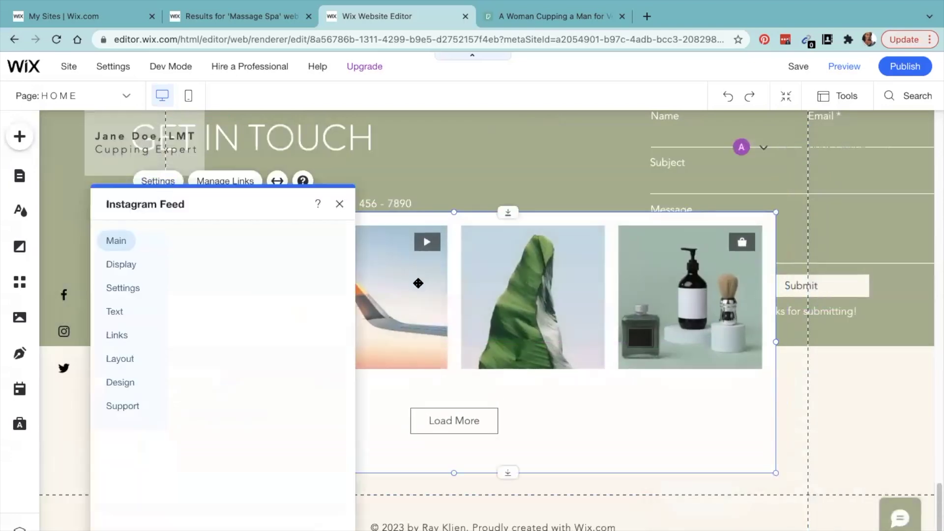
{"action": "left_click", "coordinate": [124, 289]}
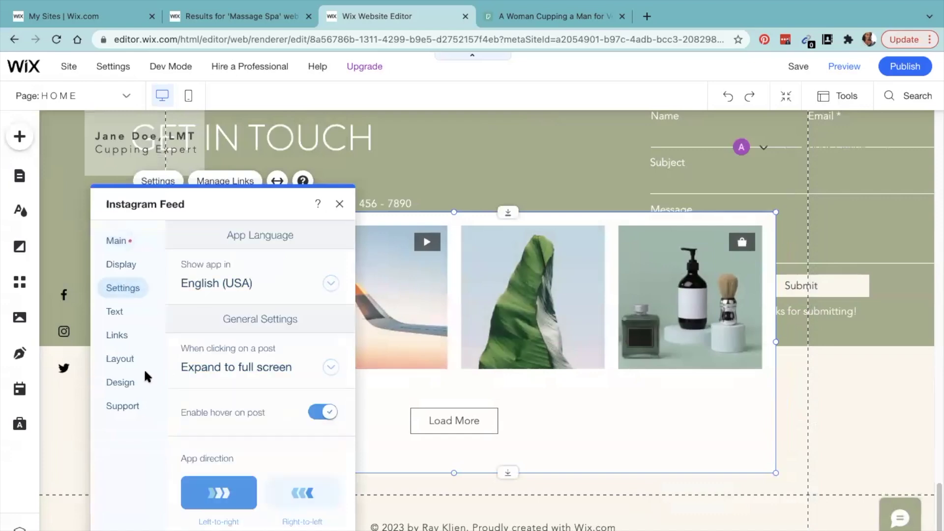
{"action": "left_click", "coordinate": [117, 310]}
{"action": "left_click", "coordinate": [118, 335]}
{"action": "left_click", "coordinate": [117, 312]}
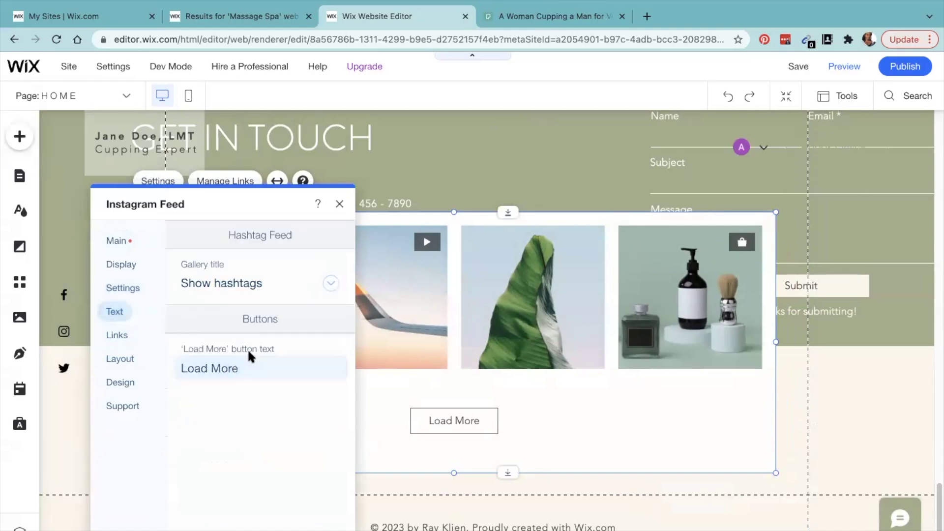
{"action": "left_click", "coordinate": [240, 367]}
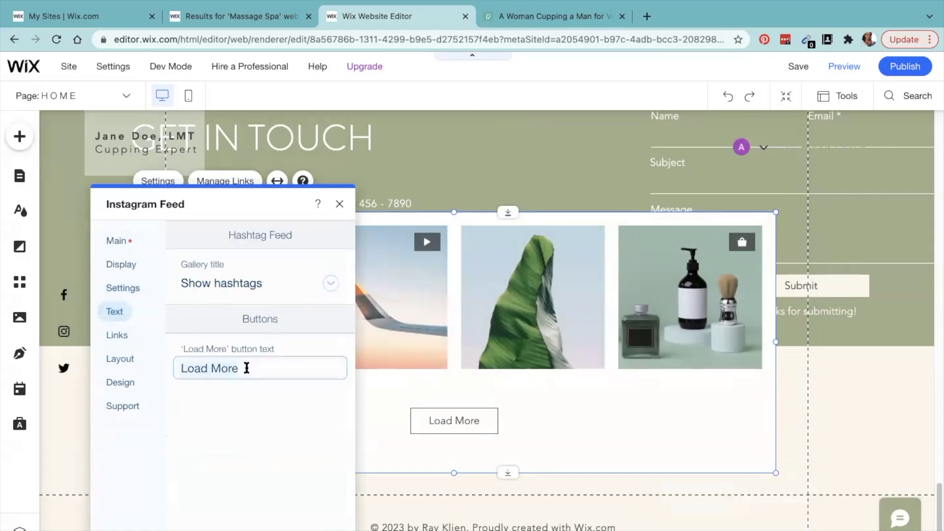
{"action": "key", "text": "ctrl+a"}
{"action": "key", "text": "BackSpace"}
{"action": "left_click", "coordinate": [271, 413]}
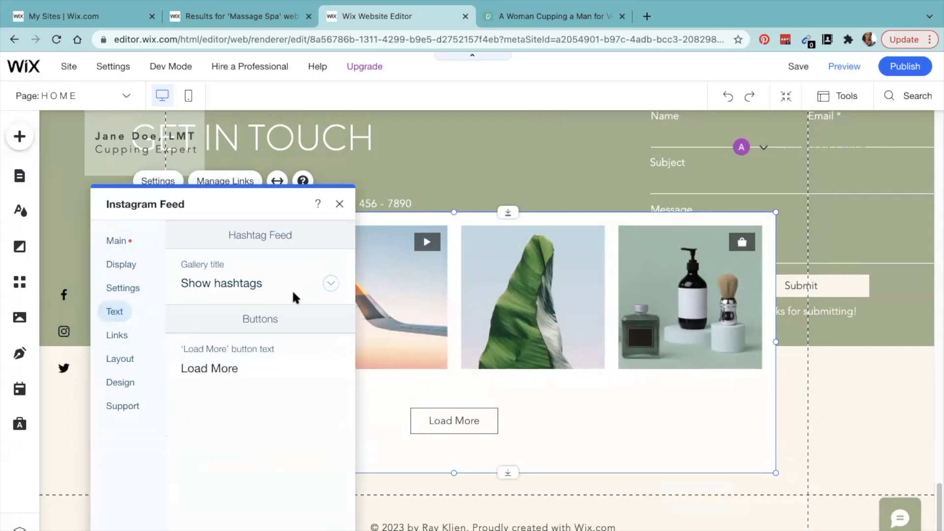
{"action": "left_click", "coordinate": [329, 285]}
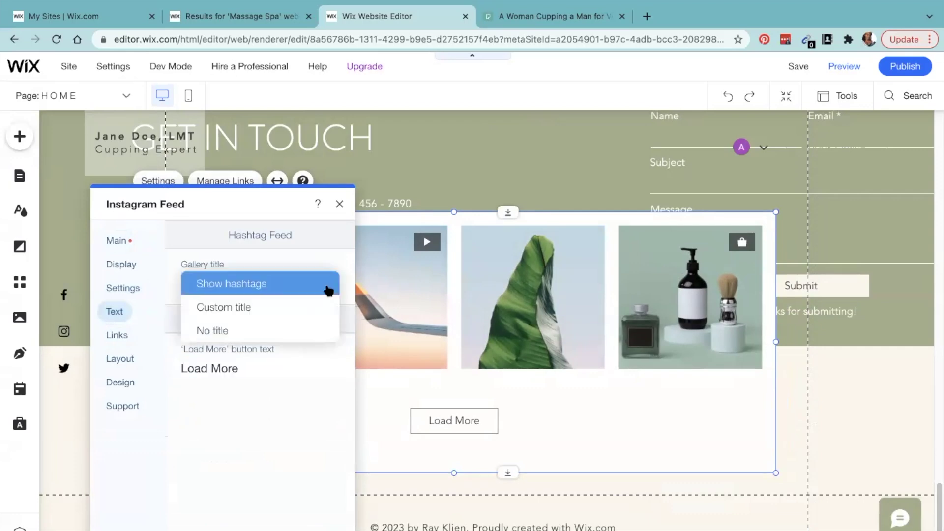
{"action": "left_click", "coordinate": [285, 332]}
Look through the Instagram feed's link, layout, design, support, main and display options for a way to remove the 'Load More' button.
{"action": "left_click", "coordinate": [121, 338]}
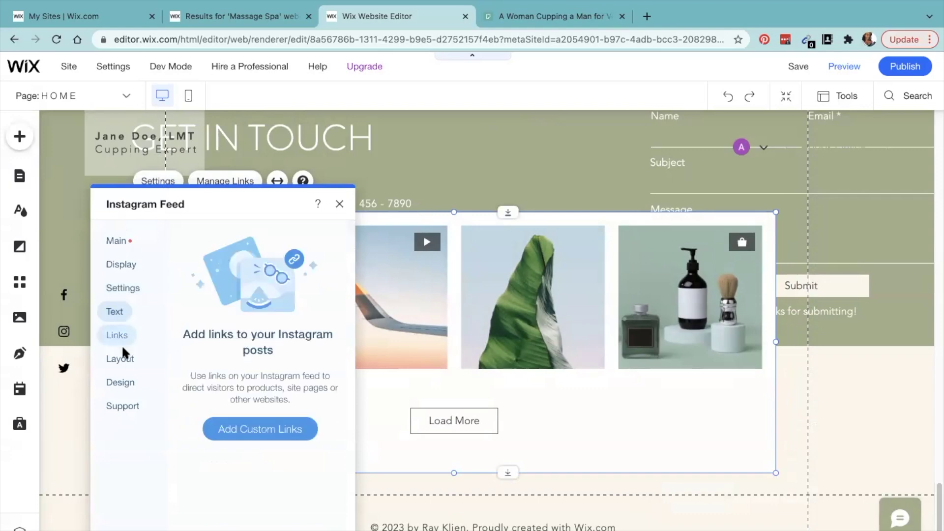
{"action": "left_click", "coordinate": [121, 361]}
{"action": "left_click", "coordinate": [127, 388]}
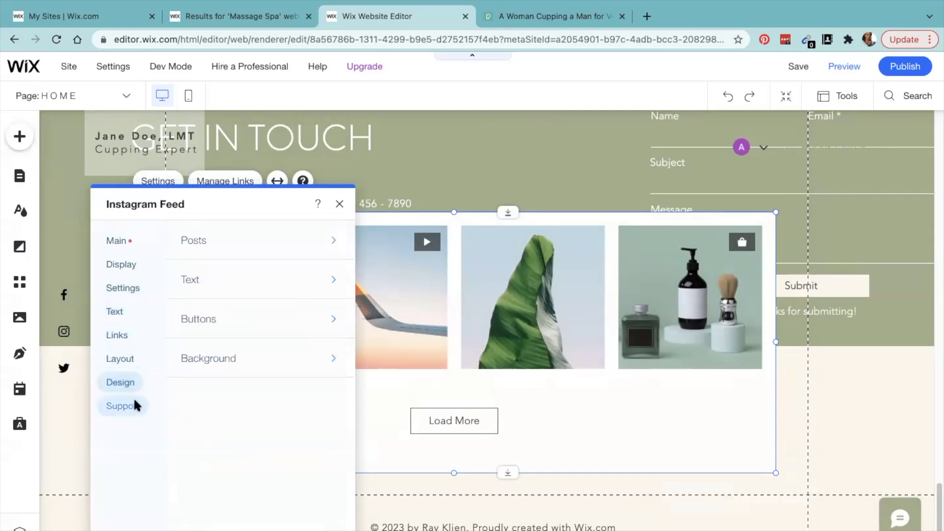
{"action": "left_click", "coordinate": [132, 403]}
{"action": "left_click", "coordinate": [116, 243]}
{"action": "left_click", "coordinate": [118, 264]}
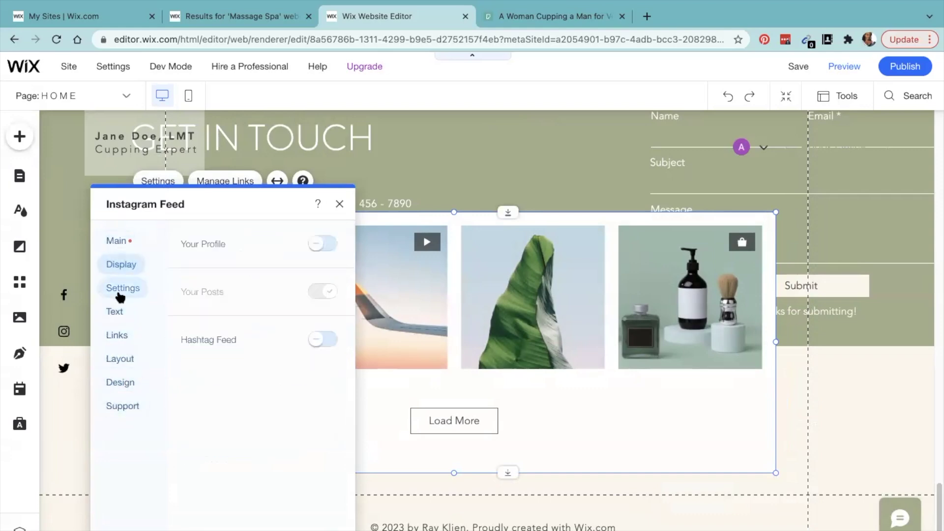
Move the Instagram feed below the Get in Touch strip so it sits just above the footer.
{"action": "left_click", "coordinate": [117, 241]}
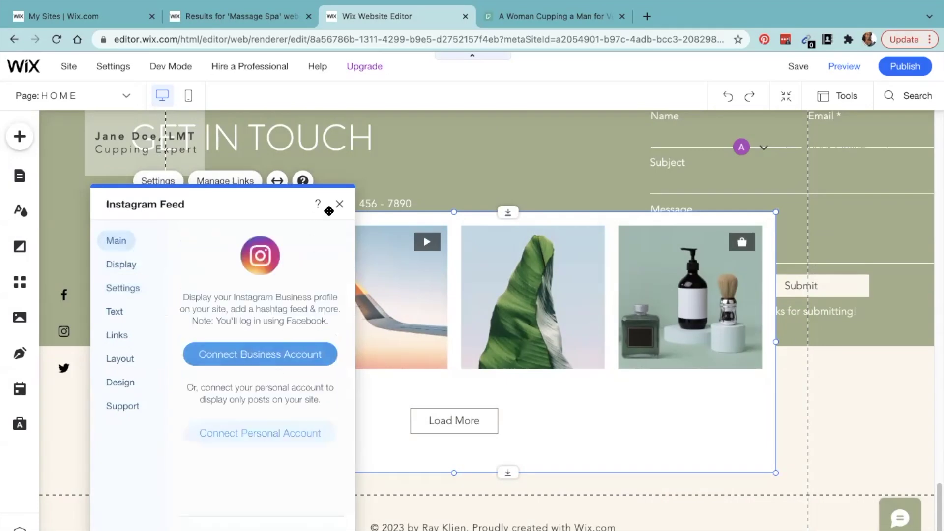
{"action": "left_click", "coordinate": [416, 275]}
{"action": "left_click_drag", "start_coordinate": [456, 251], "coordinate": [461, 387]}
{"action": "scroll", "coordinate": [461, 388], "scroll_direction": "down", "scroll_amount": 3}
{"action": "left_click_drag", "start_coordinate": [517, 460], "coordinate": [522, 404]}
{"action": "left_click_drag", "start_coordinate": [511, 506], "coordinate": [493, 408]}
{"action": "scroll", "coordinate": [604, 408], "scroll_direction": "down", "scroll_amount": 2}
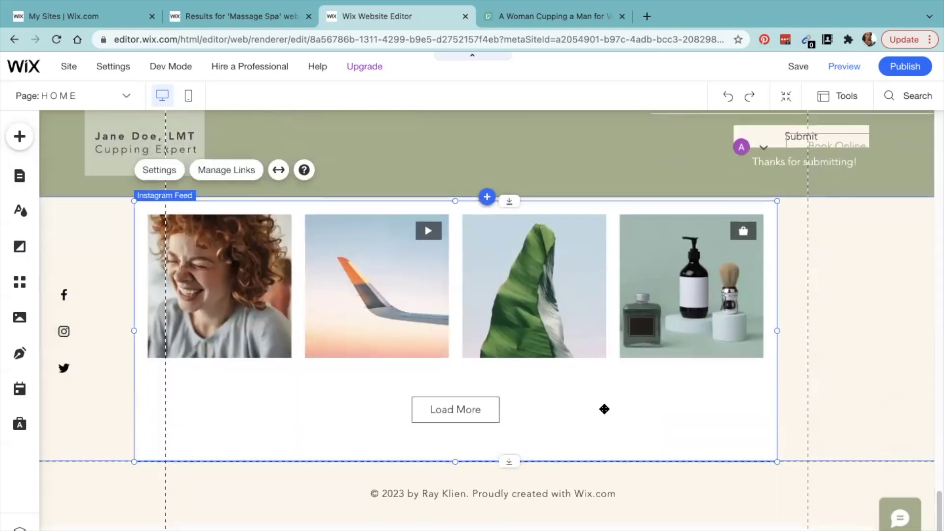
Review the home page from the header to the contact section and the Instagram feed below it.
{"action": "left_click", "coordinate": [845, 368]}
{"action": "scroll", "coordinate": [352, 325], "scroll_direction": "up", "scroll_amount": 3}
{"action": "scroll", "coordinate": [359, 326], "scroll_direction": "down", "scroll_amount": 3}
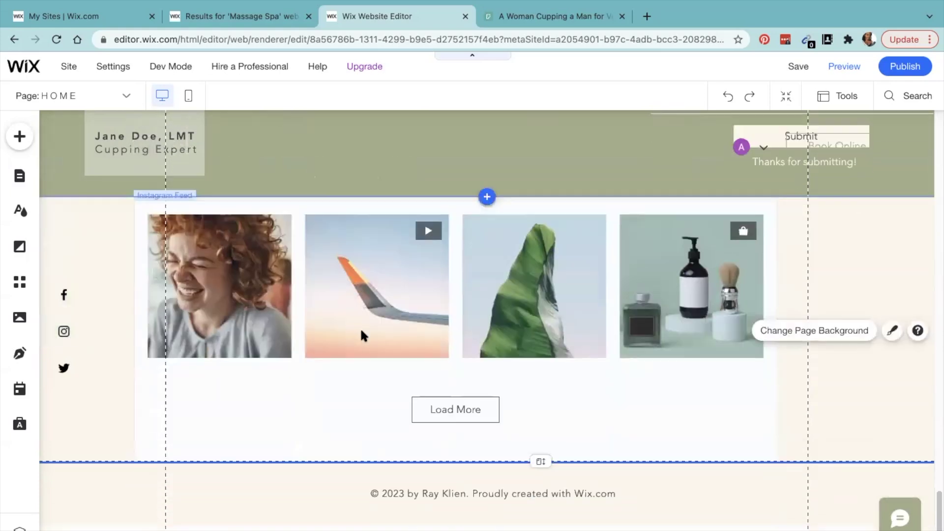
{"action": "left_click", "coordinate": [677, 415]}
{"action": "scroll", "coordinate": [723, 407], "scroll_direction": "up", "scroll_amount": 1}
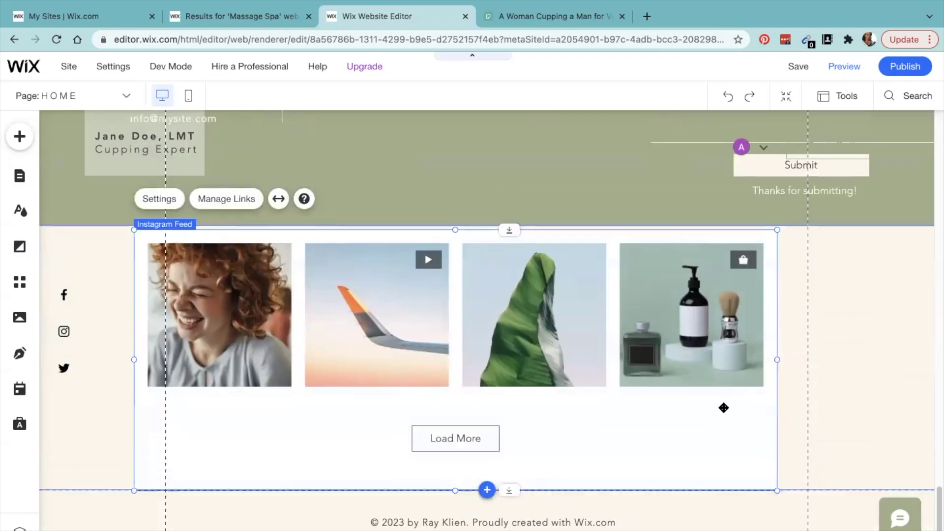
{"action": "scroll", "coordinate": [723, 407], "scroll_direction": "up", "scroll_amount": 20}
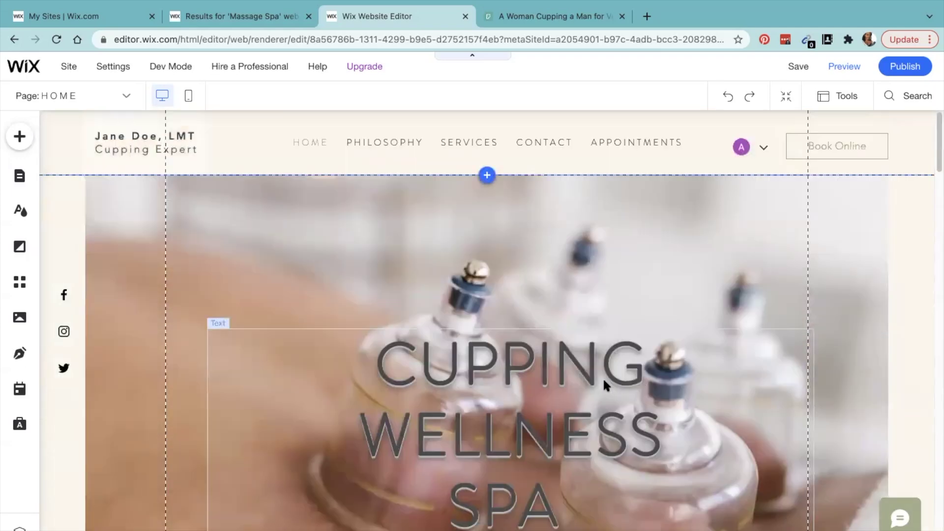
{"action": "scroll", "coordinate": [432, 284], "scroll_direction": "down", "scroll_amount": 18}
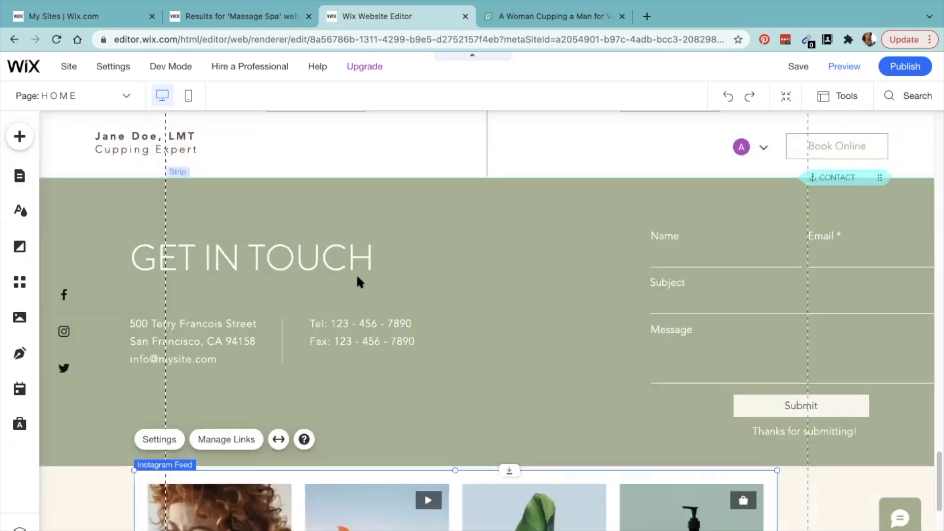
{"action": "scroll", "coordinate": [357, 281], "scroll_direction": "up", "scroll_amount": 15}
View the site menu's page list, going to the Philosophy anchor and back to Home.
{"action": "left_click", "coordinate": [19, 176]}
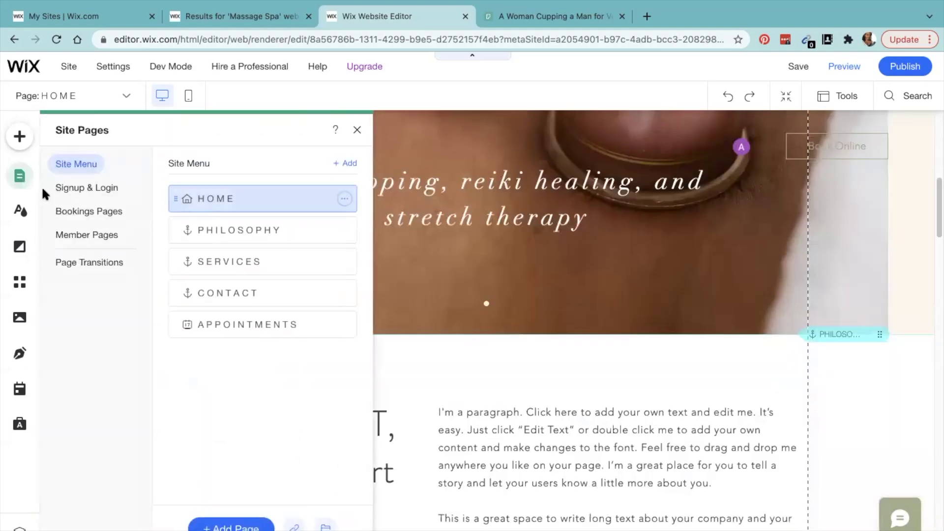
{"action": "left_click", "coordinate": [302, 238]}
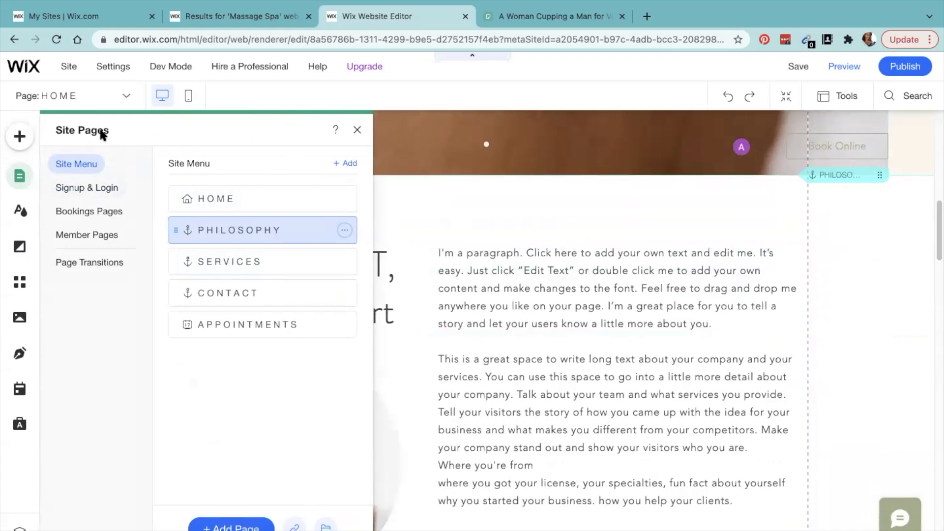
{"action": "scroll", "coordinate": [581, 201], "scroll_direction": "up", "scroll_amount": 5}
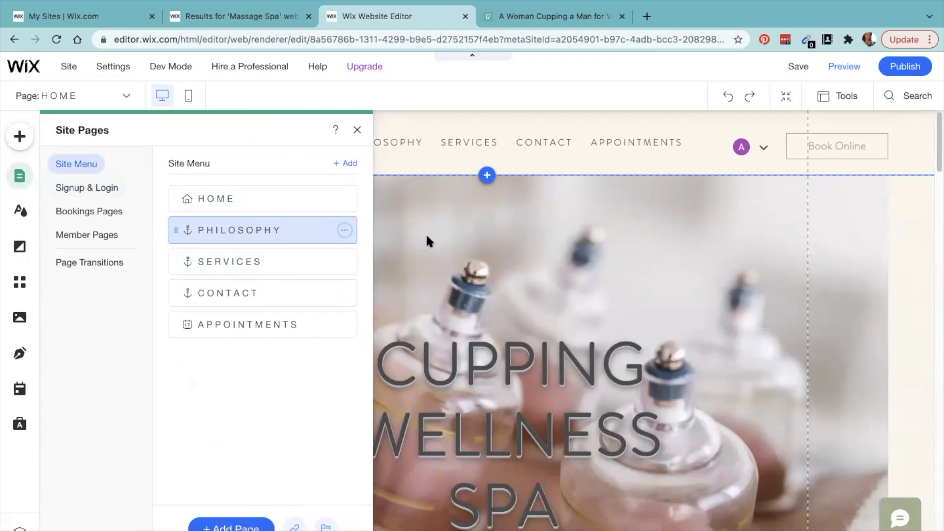
{"action": "left_click", "coordinate": [229, 203]}
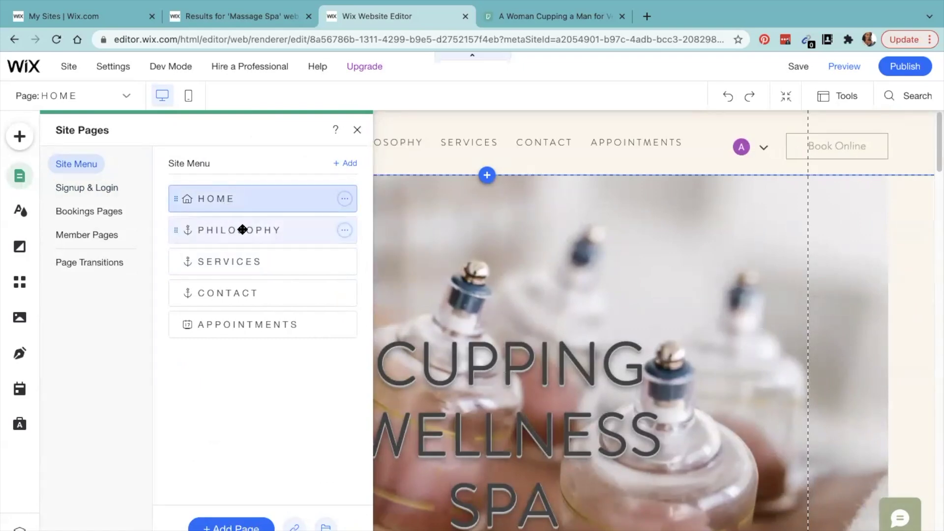
Preview the site, follow the Philosophy link in the header menu, and return to the editor.
{"action": "left_click", "coordinate": [357, 139]}
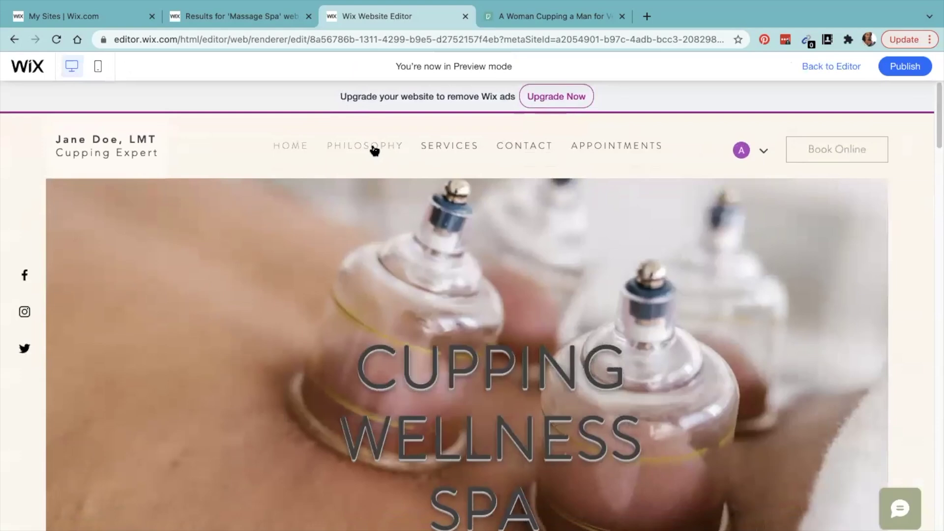
{"action": "scroll", "coordinate": [373, 150], "scroll_direction": "down", "scroll_amount": 8}
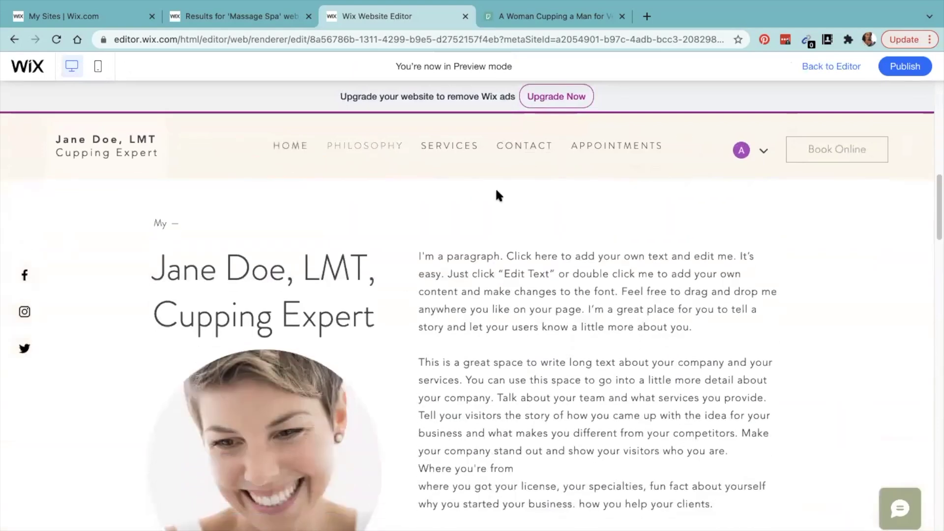
{"action": "left_click", "coordinate": [826, 66]}
Select the Philosophy anchor at the start of the about section to examine where it sits.
{"action": "scroll", "coordinate": [501, 380], "scroll_direction": "down", "scroll_amount": 5}
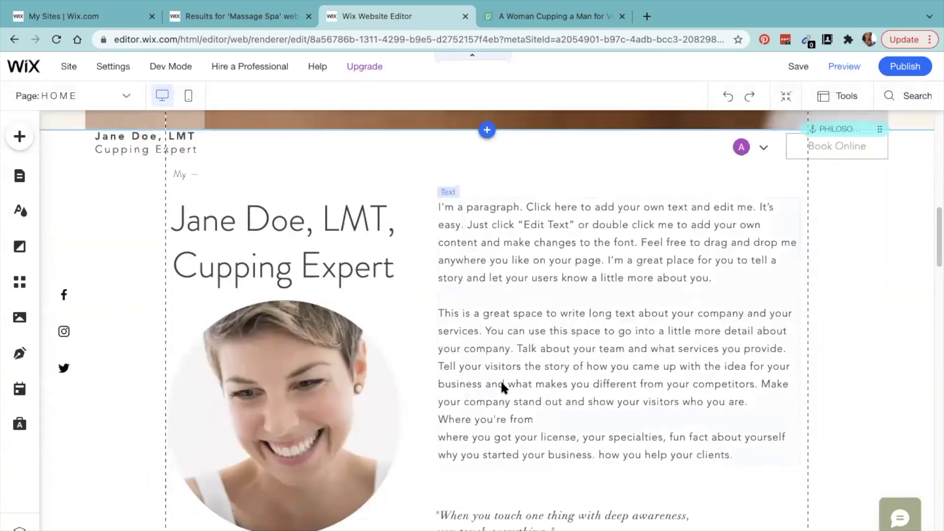
{"action": "scroll", "coordinate": [639, 359], "scroll_direction": "up", "scroll_amount": 4}
{"action": "scroll", "coordinate": [729, 348], "scroll_direction": "up", "scroll_amount": 2}
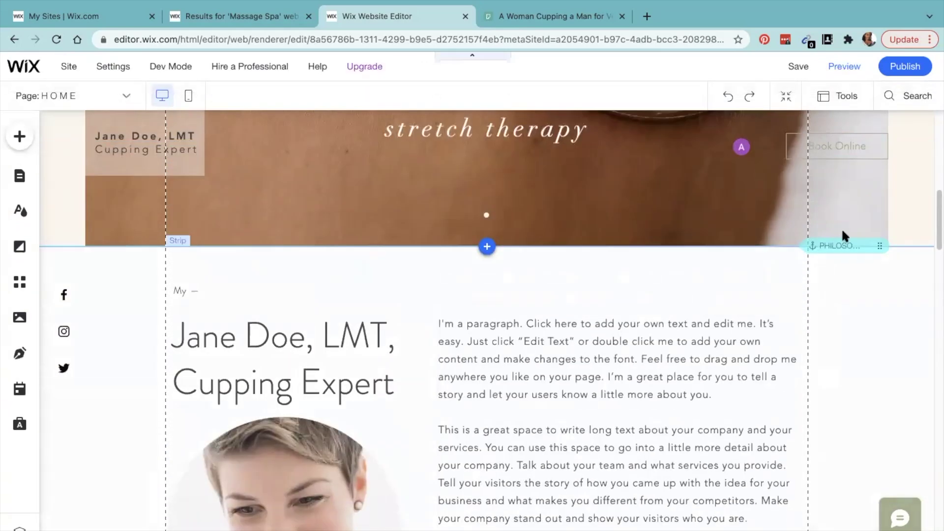
{"action": "left_click", "coordinate": [863, 249]}
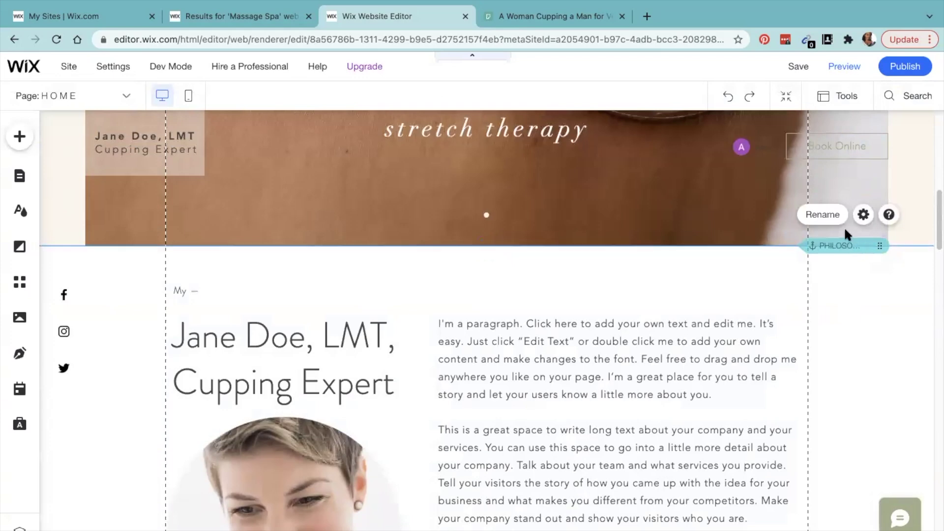
{"action": "left_click_drag", "start_coordinate": [834, 247], "coordinate": [860, 246]}
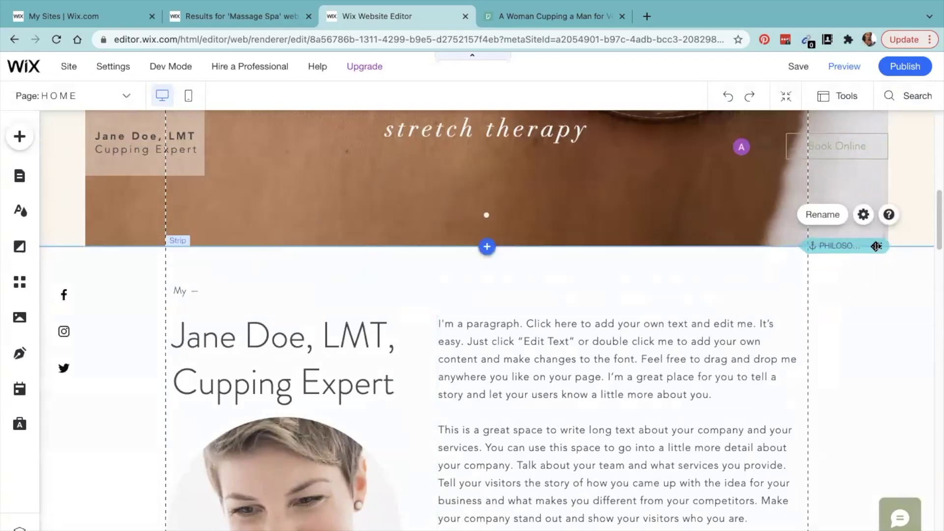
{"action": "scroll", "coordinate": [462, 248], "scroll_direction": "up", "scroll_amount": 10}
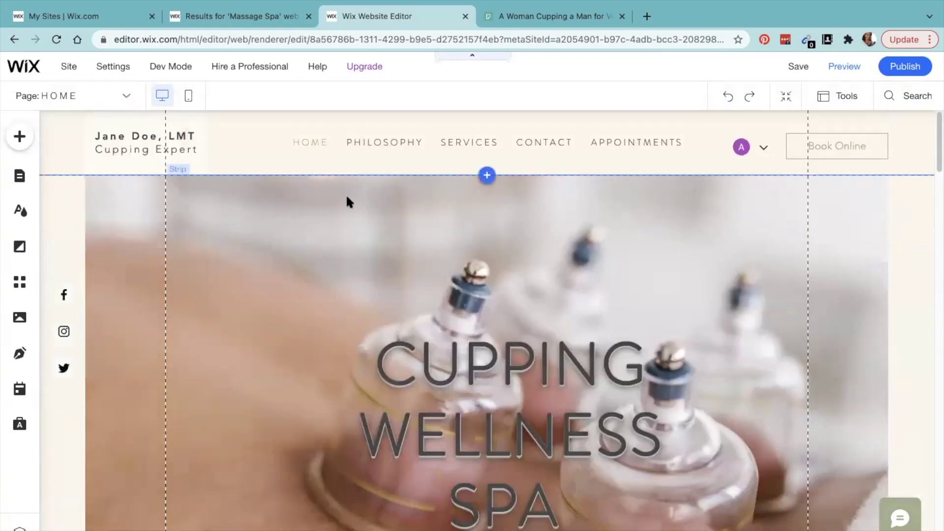
View the header menu's page list, and search the editor for ANCHOR.
{"action": "left_click", "coordinate": [368, 142]}
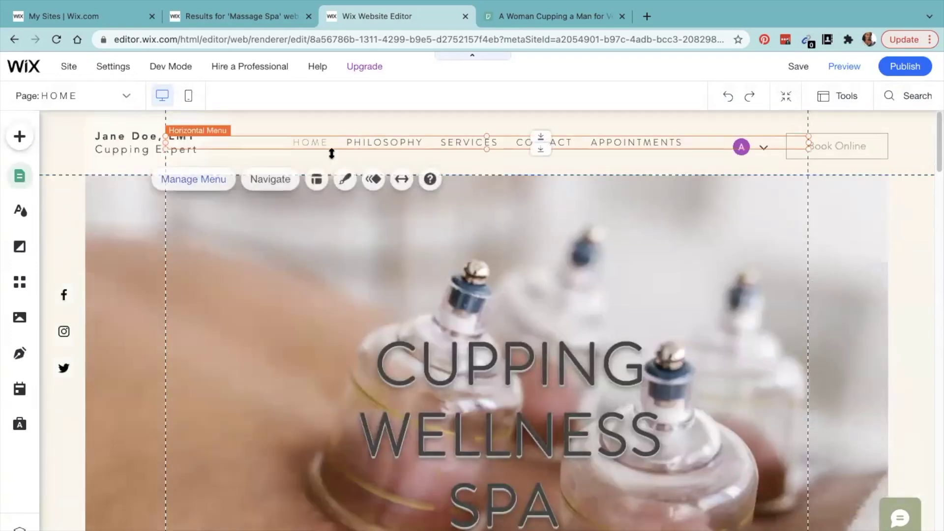
{"action": "left_click", "coordinate": [193, 178]}
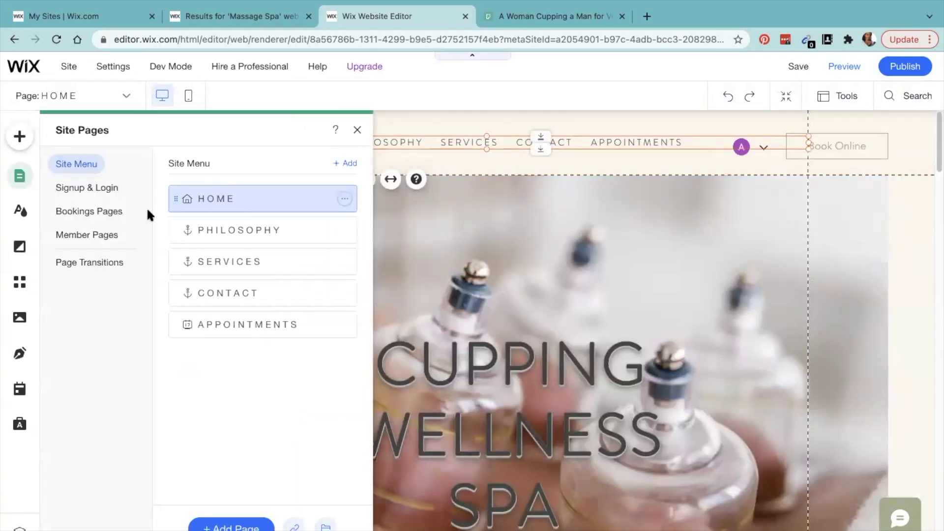
{"action": "left_click", "coordinate": [20, 136]}
{"action": "left_click", "coordinate": [84, 231]}
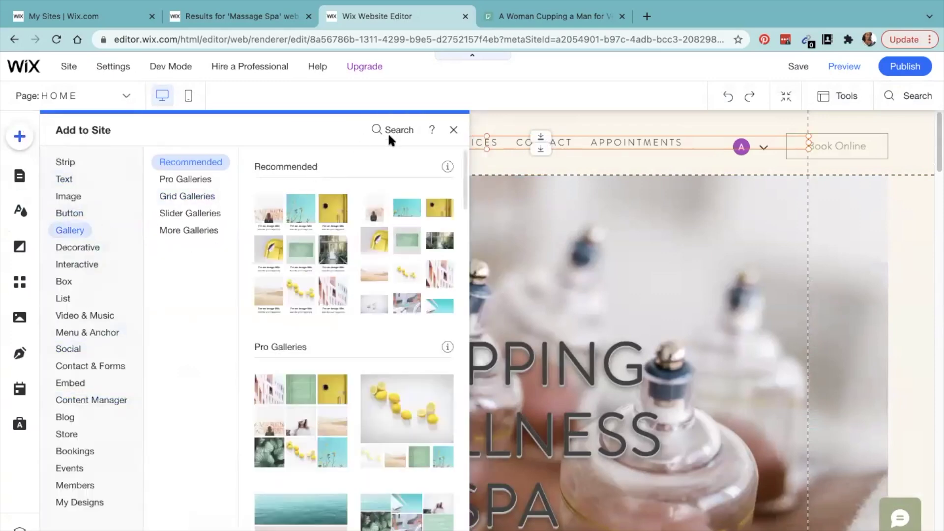
{"action": "left_click", "coordinate": [398, 130]}
{"action": "type", "text": "ANCHOR"}
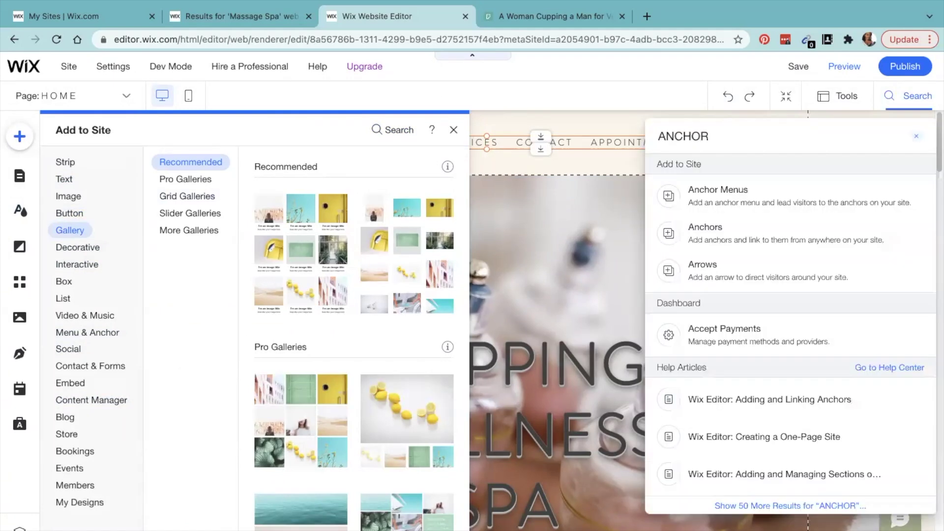
{"action": "key", "text": "BackSpace"}
{"action": "key", "text": "BackSpace"}
{"action": "key", "text": "BackSpace"}
{"action": "key", "text": "BackSpace"}
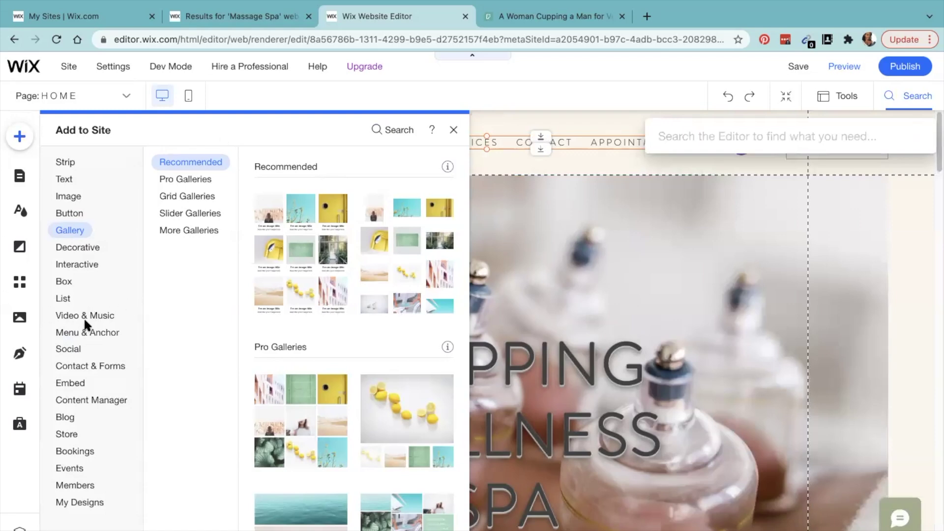
Add an anchor to the home page over the hero image and dismiss its settings.
{"action": "left_click", "coordinate": [85, 334]}
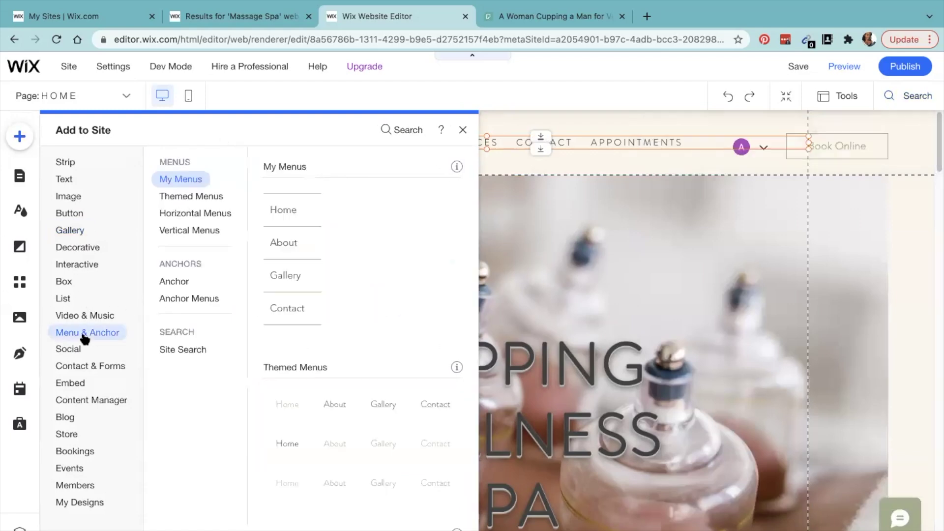
{"action": "left_click", "coordinate": [165, 298]}
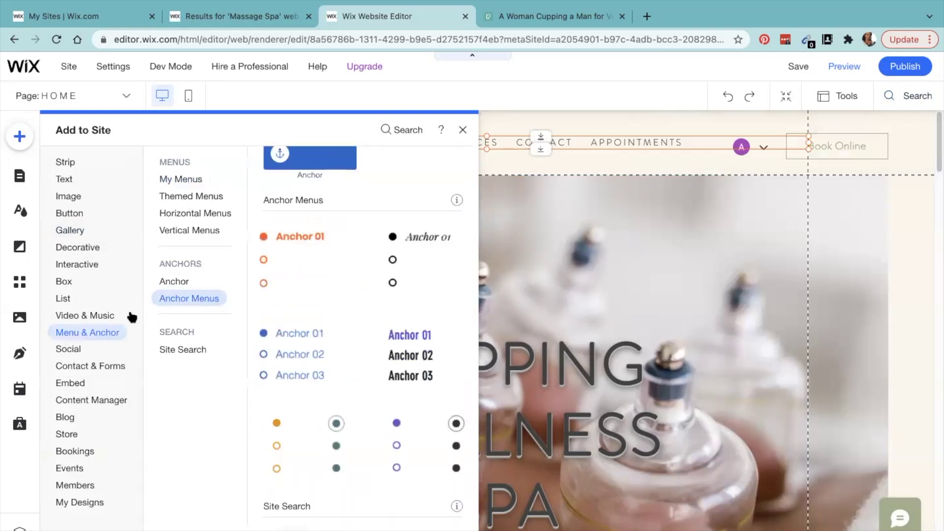
{"action": "left_click", "coordinate": [108, 315]}
{"action": "left_click", "coordinate": [82, 332]}
{"action": "left_click", "coordinate": [172, 281]}
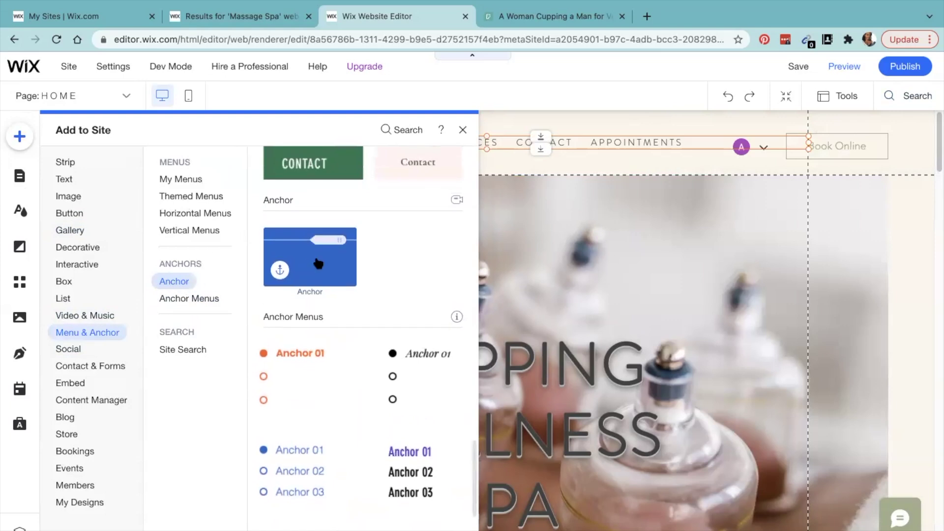
{"action": "left_click", "coordinate": [332, 263]}
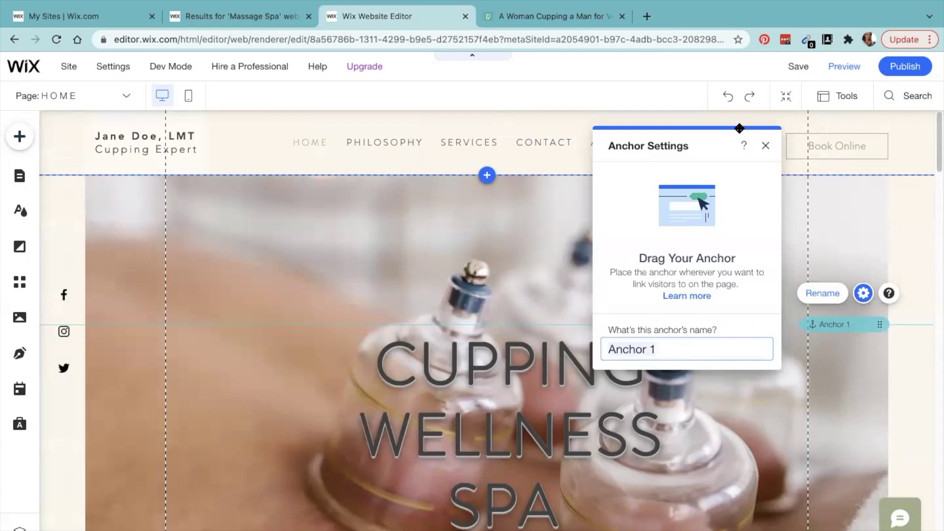
{"action": "left_click", "coordinate": [765, 145]}
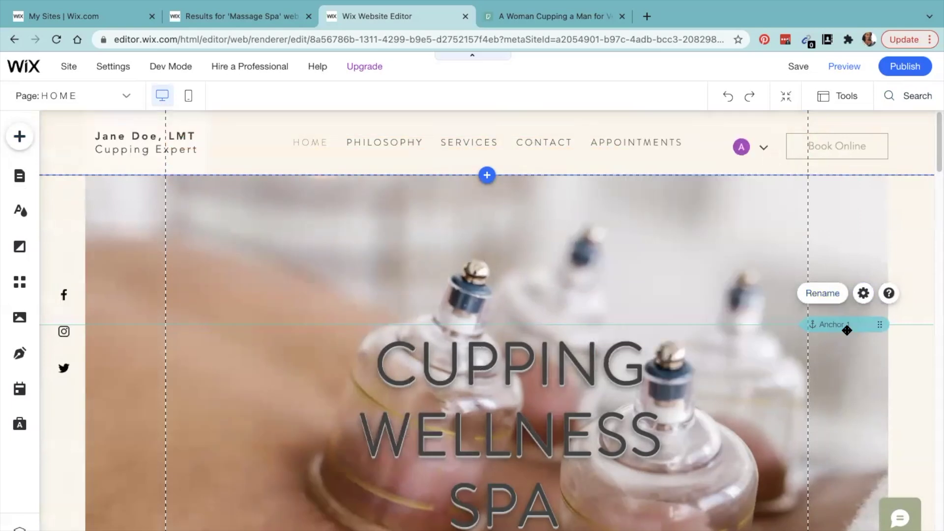
Go through the site menu's Services and Contact anchors and open the Appointments page.
{"action": "scroll", "coordinate": [834, 312], "scroll_direction": "down", "scroll_amount": 10}
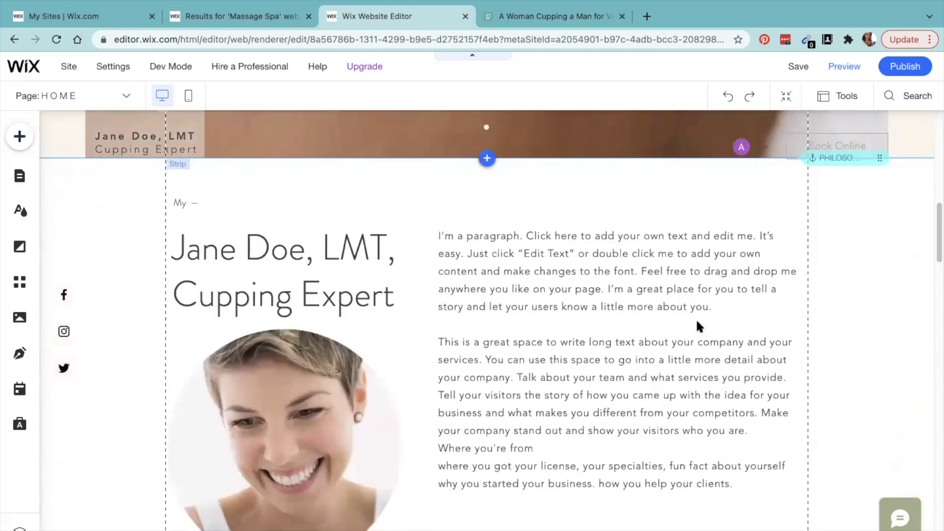
{"action": "left_click", "coordinate": [19, 176]}
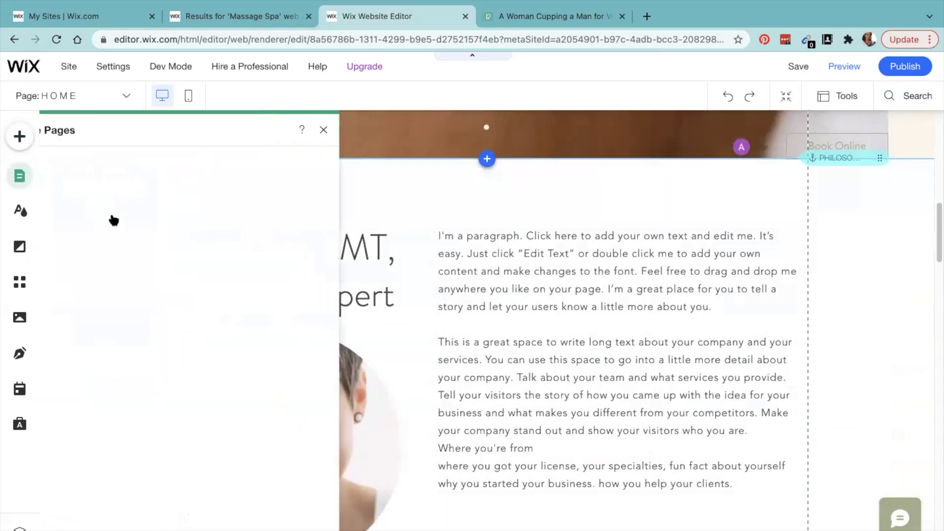
{"action": "left_click", "coordinate": [235, 259]}
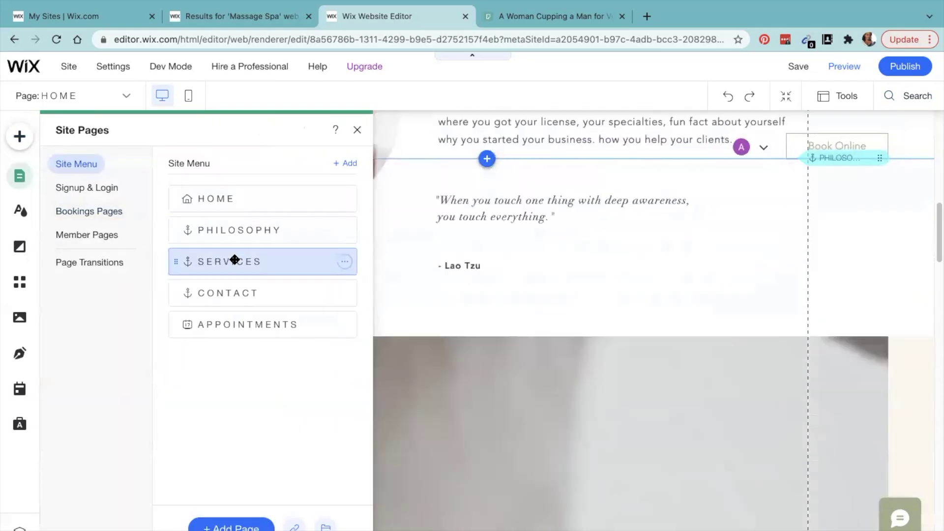
{"action": "left_click", "coordinate": [252, 294]}
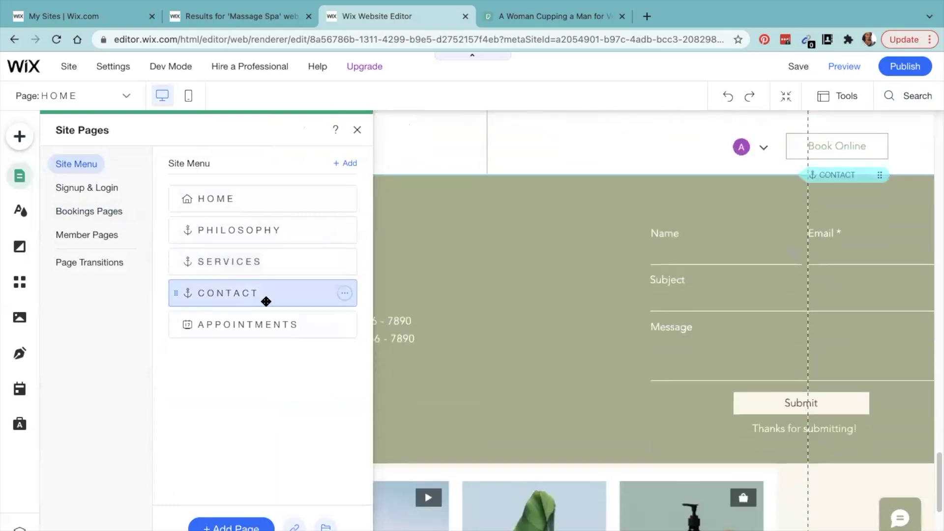
{"action": "left_click", "coordinate": [266, 323]}
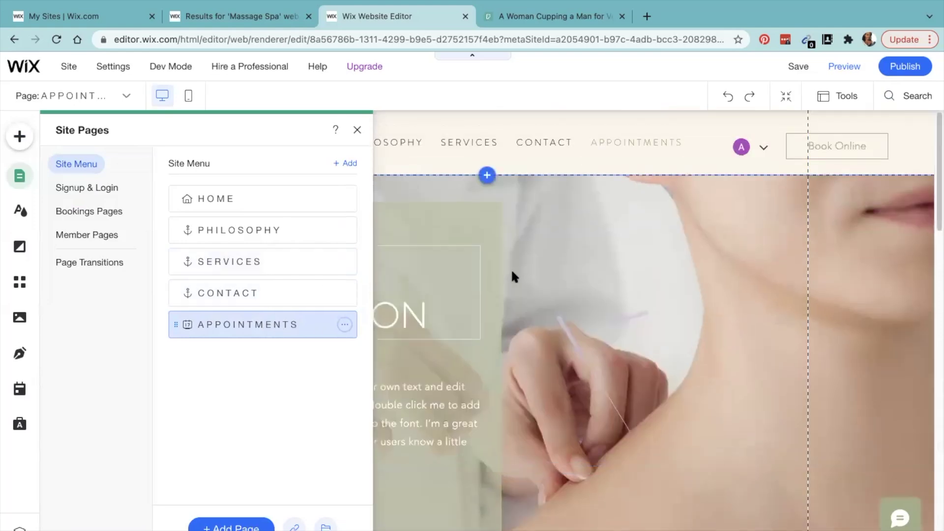
Select the Make a Reservation strip on the Appointments page and examine its background and text.
{"action": "left_click", "coordinate": [592, 246]}
{"action": "scroll", "coordinate": [549, 291], "scroll_direction": "down", "scroll_amount": 5}
{"action": "scroll", "coordinate": [547, 287], "scroll_direction": "up", "scroll_amount": 5}
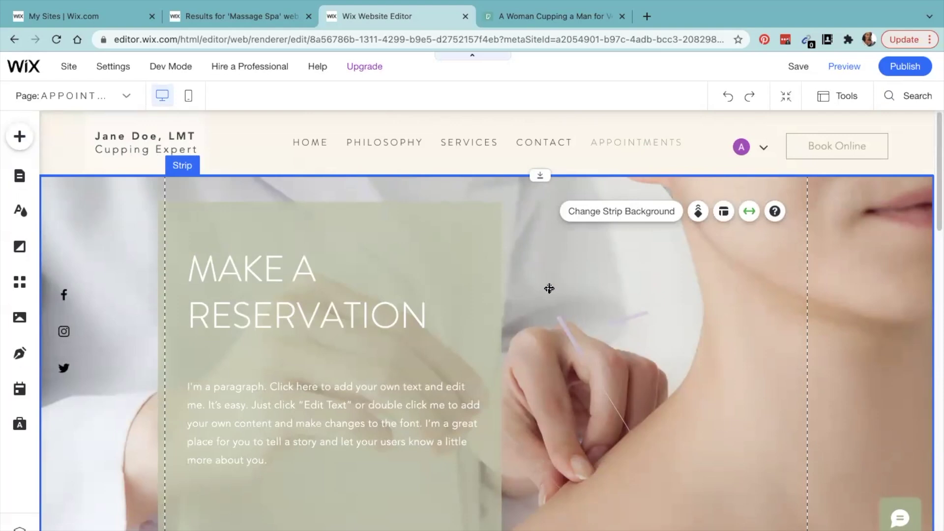
{"action": "scroll", "coordinate": [375, 323], "scroll_direction": "down", "scroll_amount": 5}
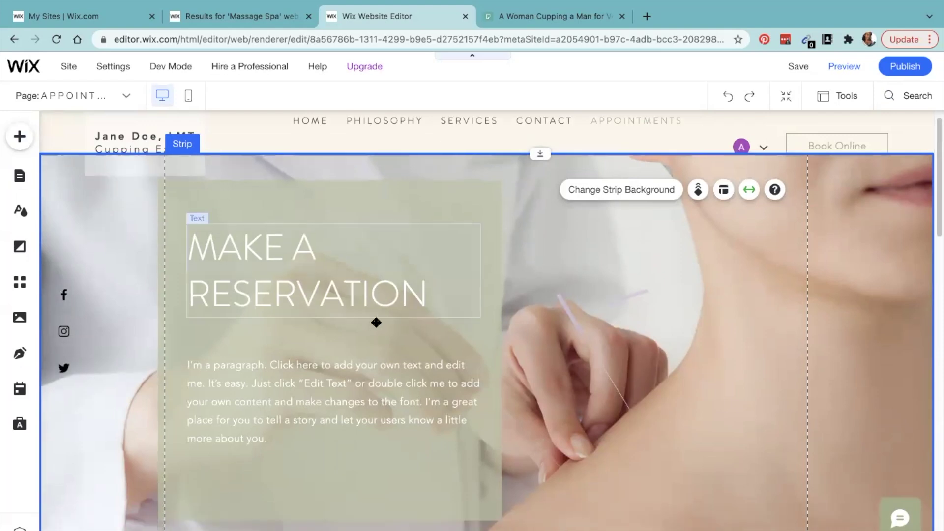
{"action": "scroll", "coordinate": [383, 310], "scroll_direction": "up", "scroll_amount": 5}
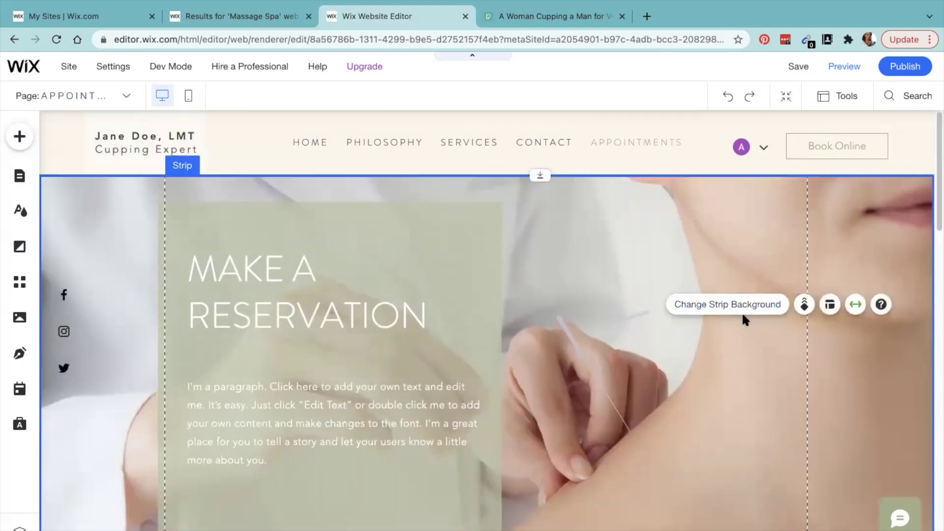
Examine the Make a Reservation strip on the Appointments page, including its paragraph's text settings.
{"action": "scroll", "coordinate": [735, 312], "scroll_direction": "down", "scroll_amount": 5}
{"action": "scroll", "coordinate": [719, 299], "scroll_direction": "up", "scroll_amount": 5}
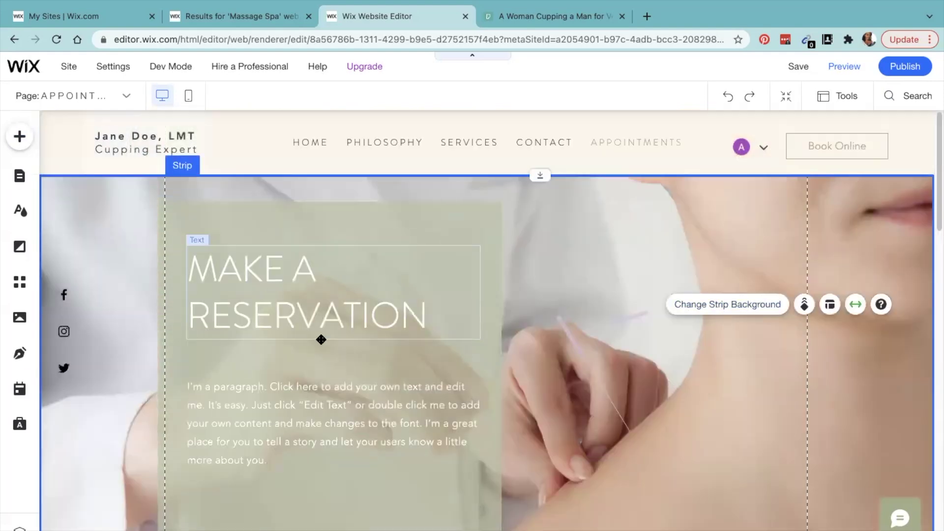
{"action": "scroll", "coordinate": [348, 379], "scroll_direction": "down", "scroll_amount": 2}
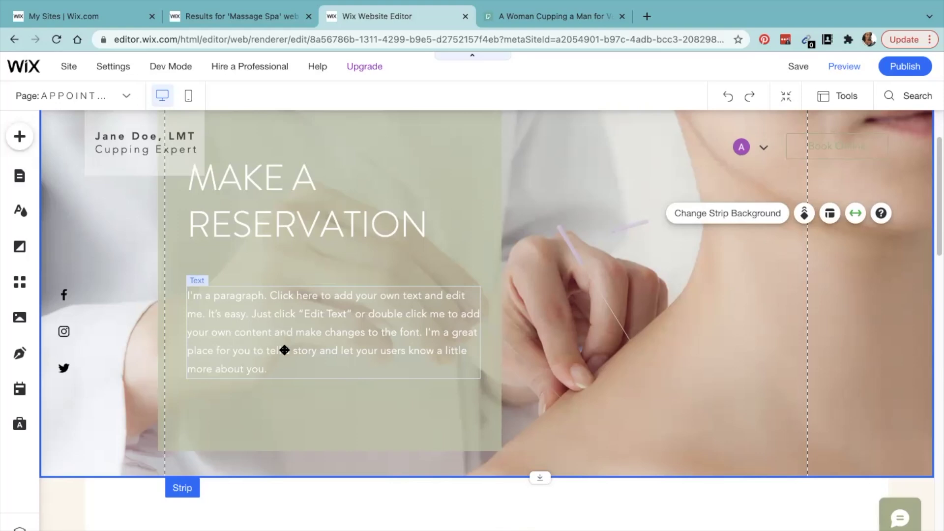
{"action": "double_click", "coordinate": [247, 318]}
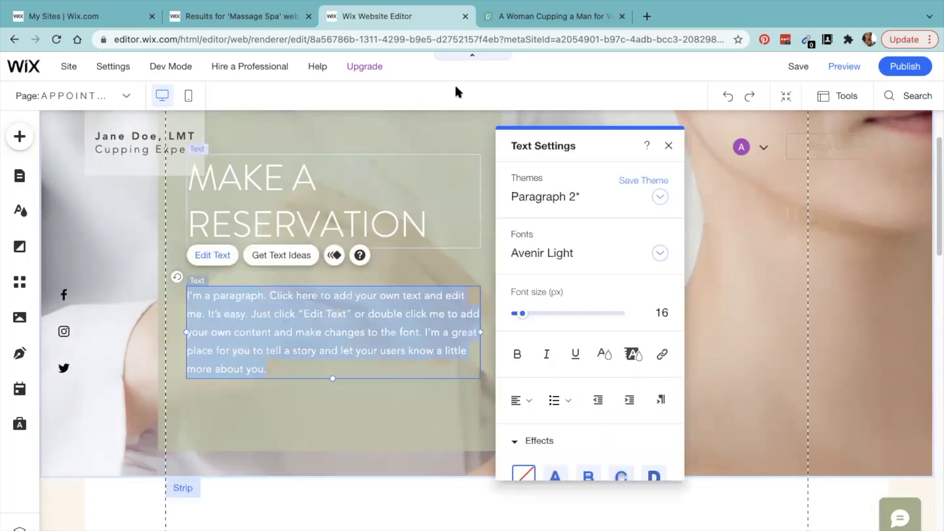
{"action": "left_click", "coordinate": [415, 126]}
{"action": "left_click", "coordinate": [841, 273]}
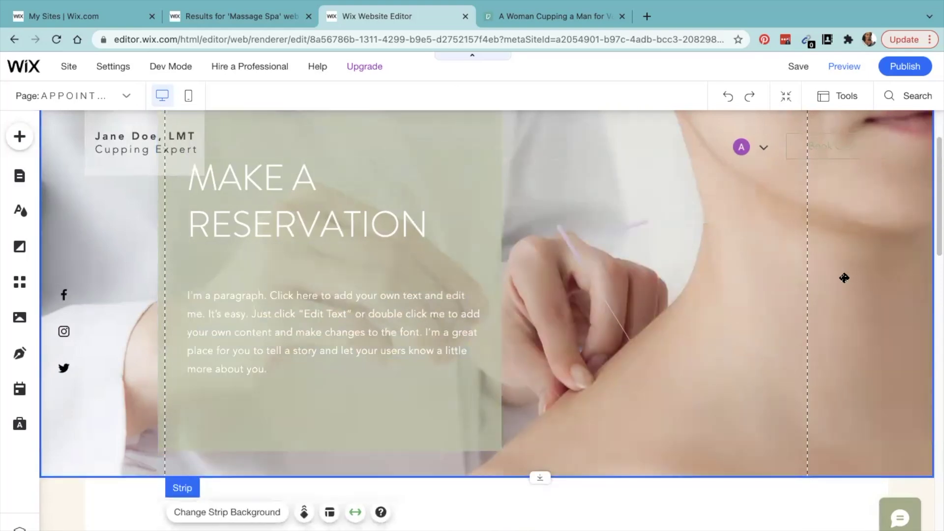
Select the Book Online widget and look through its treatment list down to Chinese Herbal Medicine.
{"action": "scroll", "coordinate": [641, 302], "scroll_direction": "down", "scroll_amount": 6}
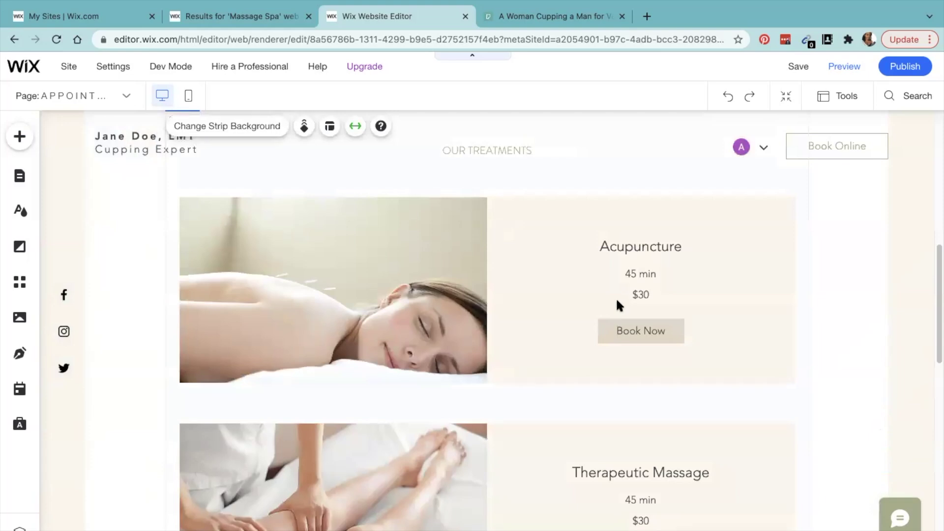
{"action": "left_click", "coordinate": [605, 301]}
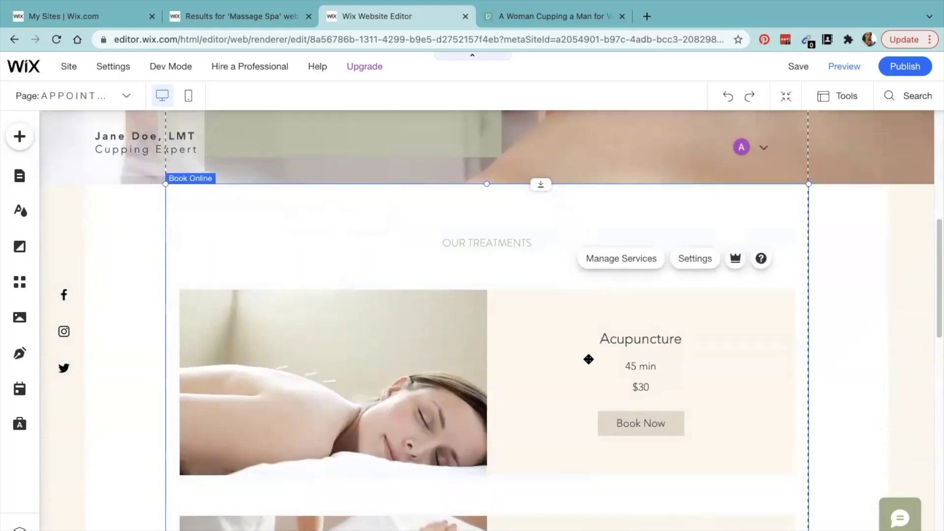
{"action": "scroll", "coordinate": [588, 359], "scroll_direction": "down", "scroll_amount": 15}
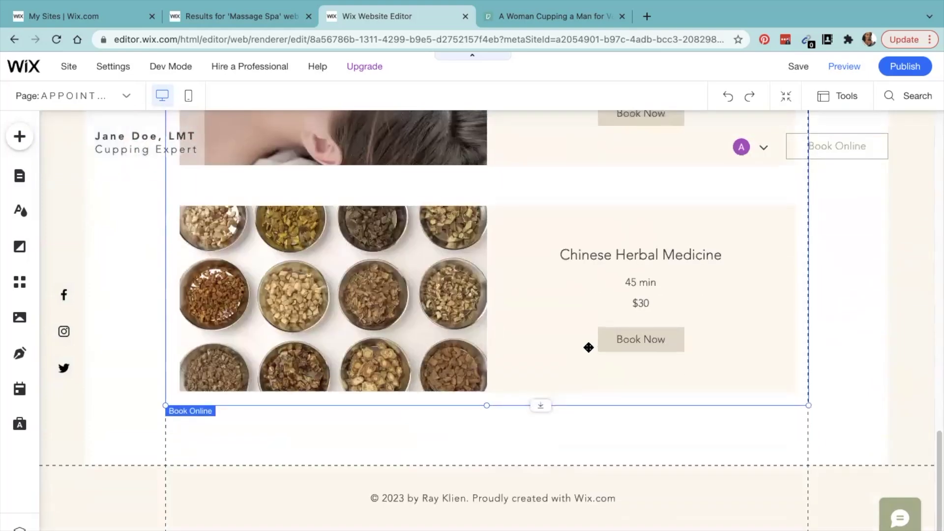
{"action": "scroll", "coordinate": [588, 347], "scroll_direction": "up", "scroll_amount": 20}
{"action": "scroll", "coordinate": [588, 348], "scroll_direction": "down", "scroll_amount": 19}
Open the Book Online widget's settings, view which services it displays, and close the settings.
{"action": "left_click", "coordinate": [603, 350]}
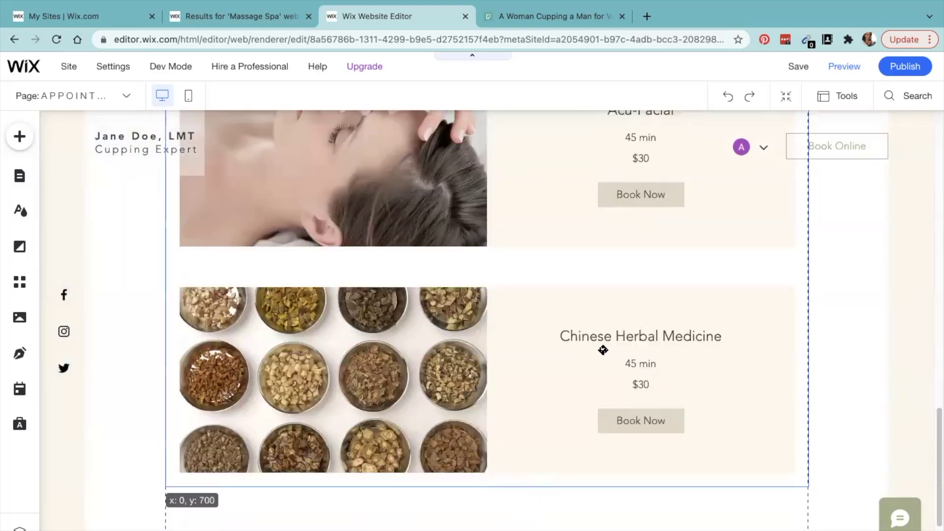
{"action": "double_click", "coordinate": [603, 350]}
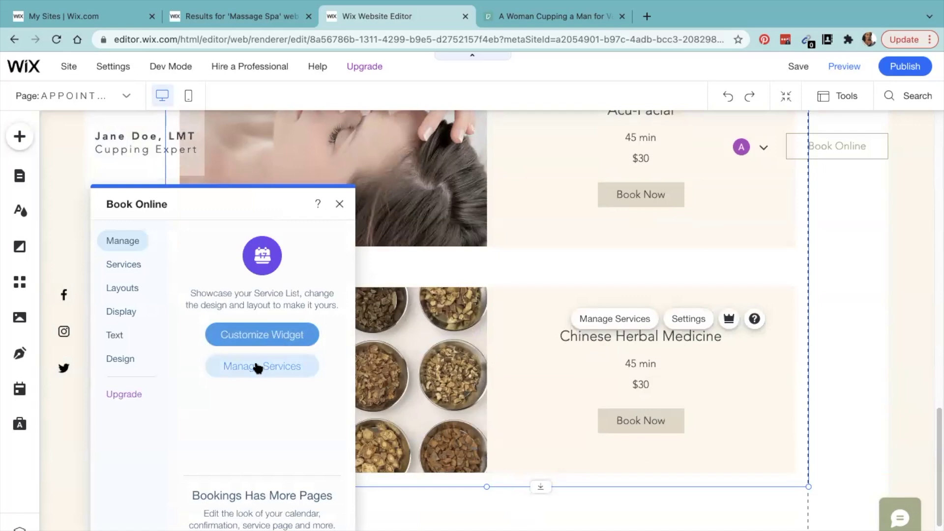
{"action": "left_click", "coordinate": [256, 337]}
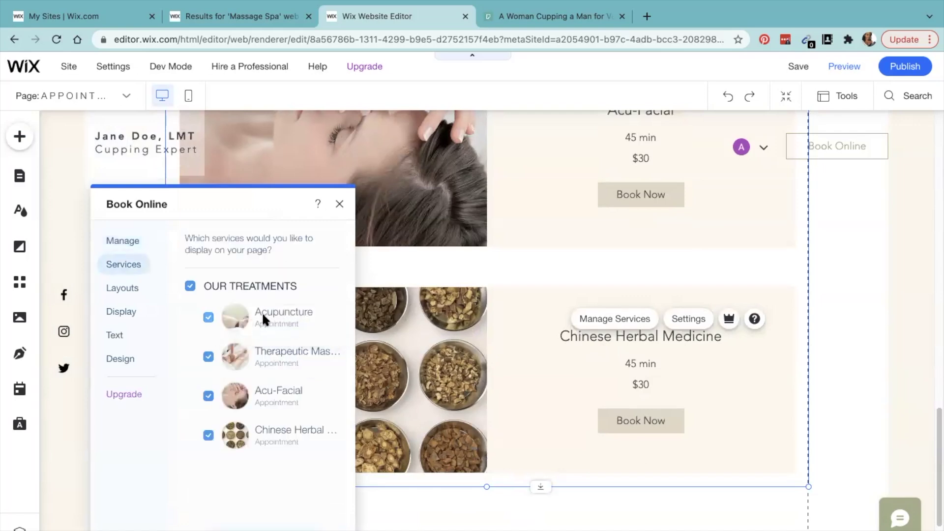
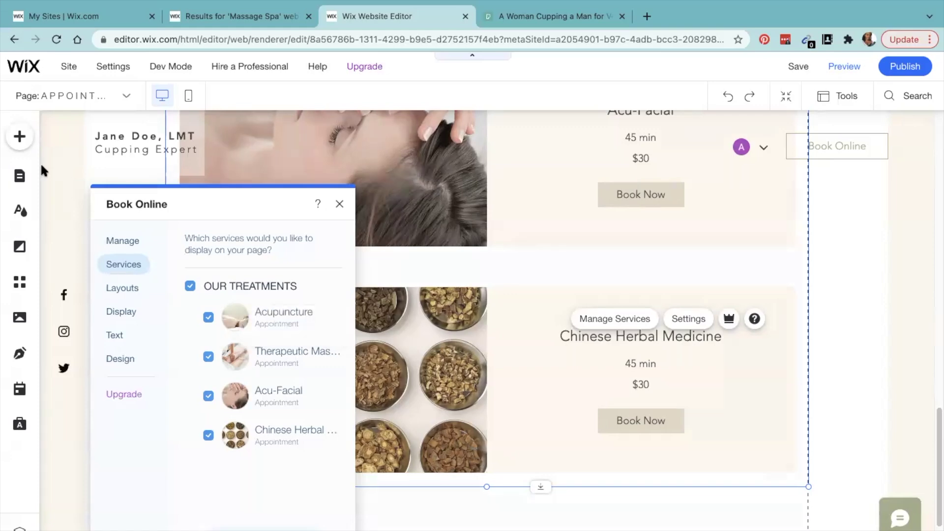
{"action": "left_click", "coordinate": [907, 354]}
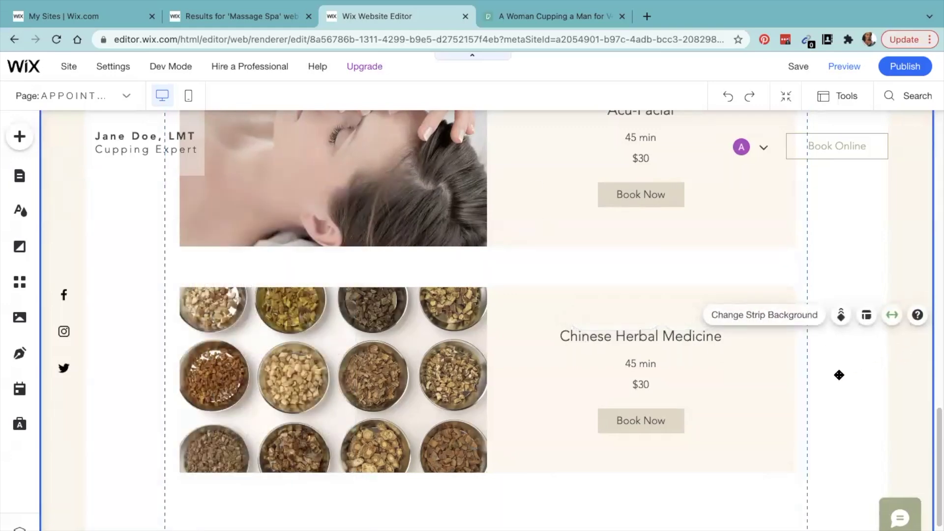
Browse the Text and Strip elements that can be added to the Appointments page.
{"action": "scroll", "coordinate": [838, 374], "scroll_direction": "up", "scroll_amount": 10}
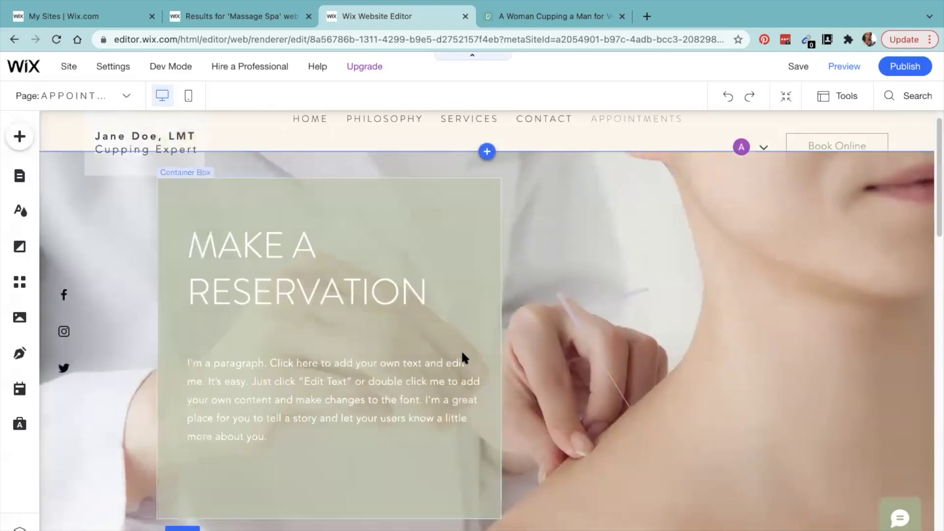
{"action": "scroll", "coordinate": [462, 358], "scroll_direction": "down", "scroll_amount": 3}
{"action": "left_click", "coordinate": [19, 136]}
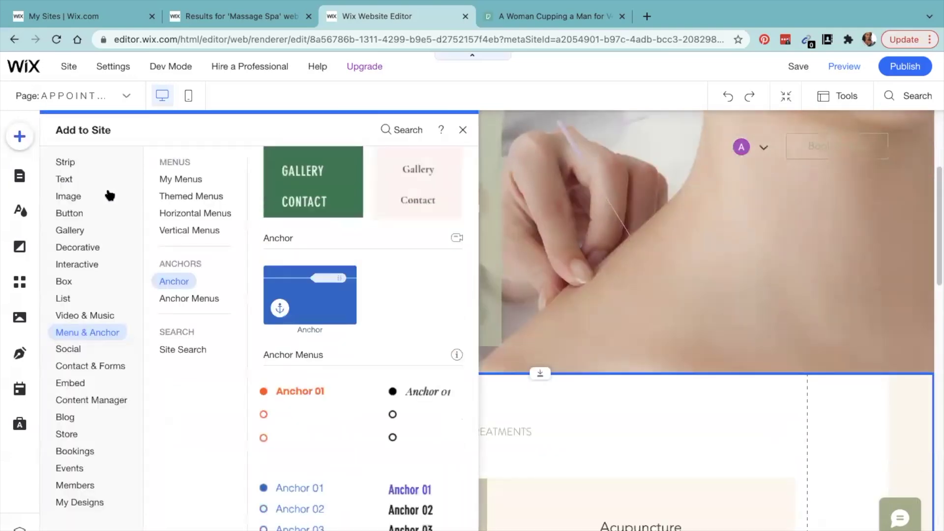
{"action": "left_click", "coordinate": [71, 173]}
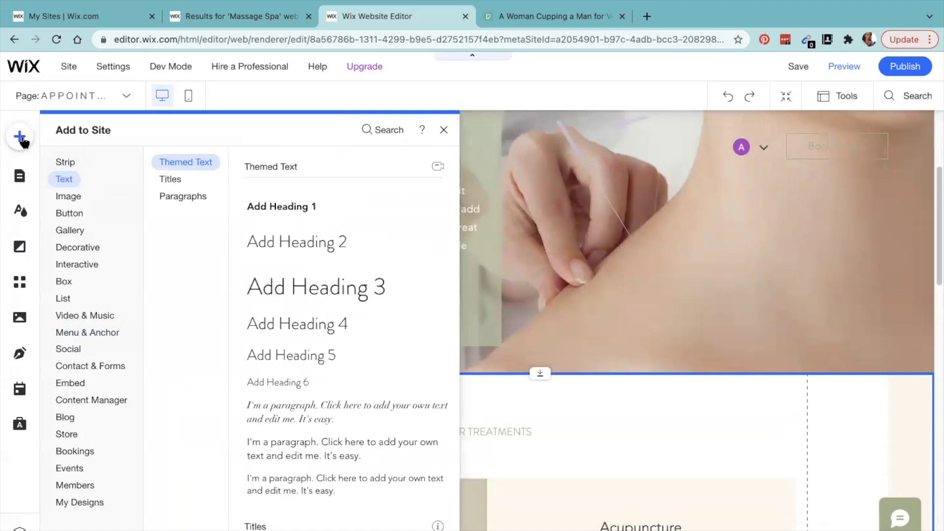
{"action": "left_click", "coordinate": [82, 166]}
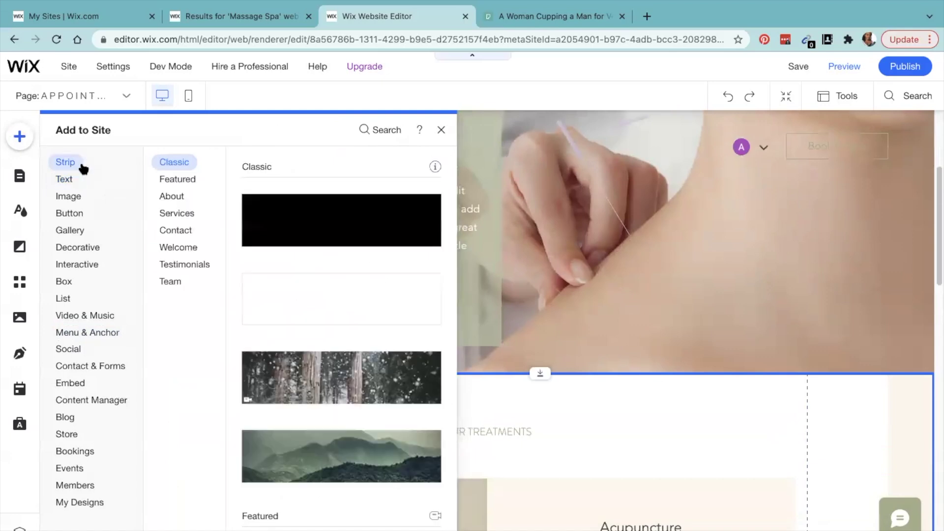
View the Appointments page's options among the Bookings Pages and return to the Site Menu page list.
{"action": "left_click", "coordinate": [28, 182]}
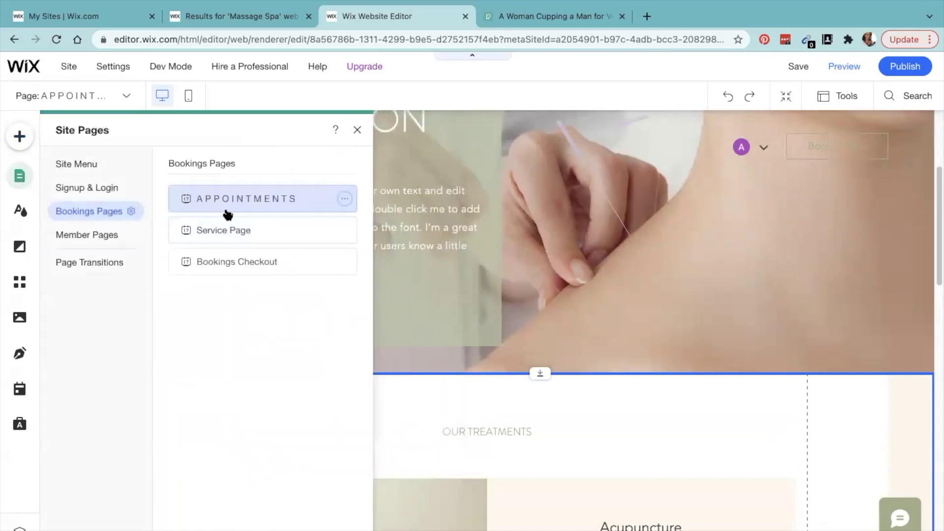
{"action": "left_click", "coordinate": [345, 200]}
{"action": "left_click", "coordinate": [302, 305]}
{"action": "left_click", "coordinate": [84, 164]}
Start adding a page and browse the About and Services page templates.
{"action": "left_click", "coordinate": [224, 524]}
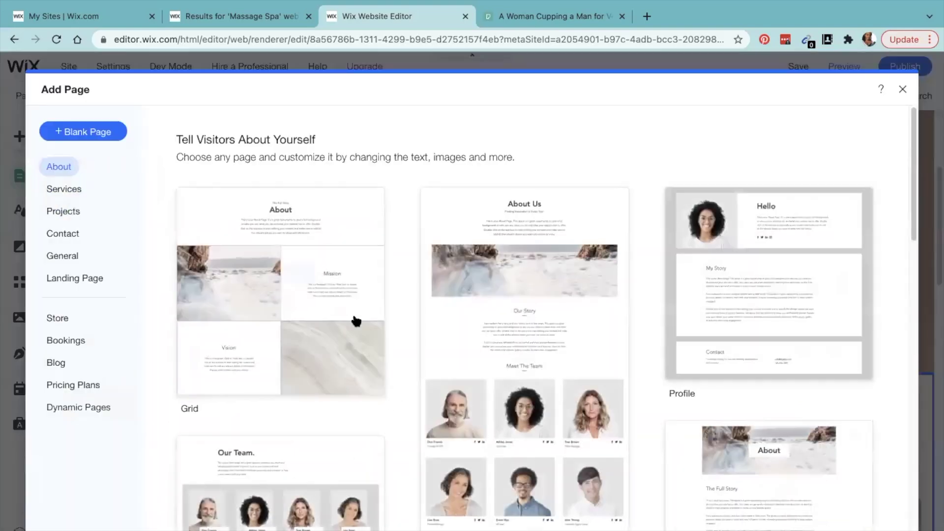
{"action": "mouse_move", "coordinate": [356, 321]}
{"action": "scroll", "coordinate": [701, 302], "scroll_direction": "down", "scroll_amount": 10}
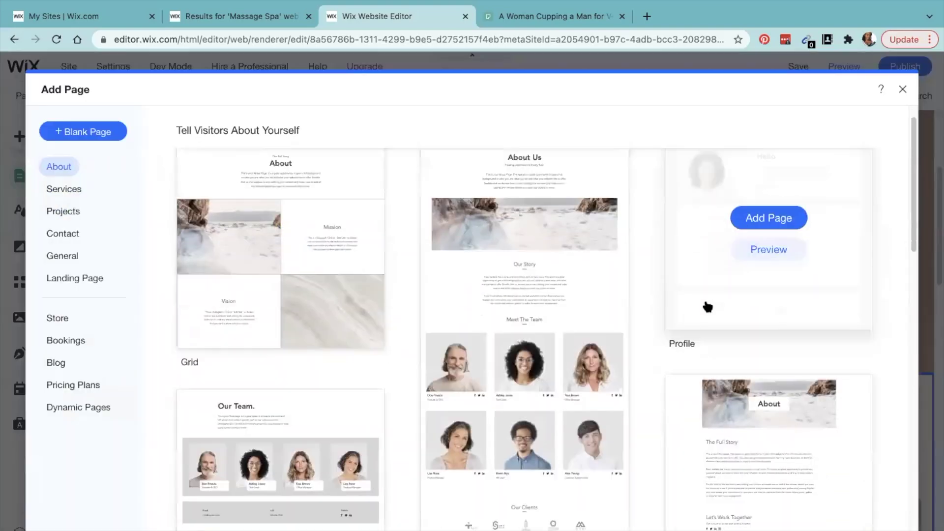
{"action": "scroll", "coordinate": [693, 305], "scroll_direction": "down", "scroll_amount": 10}
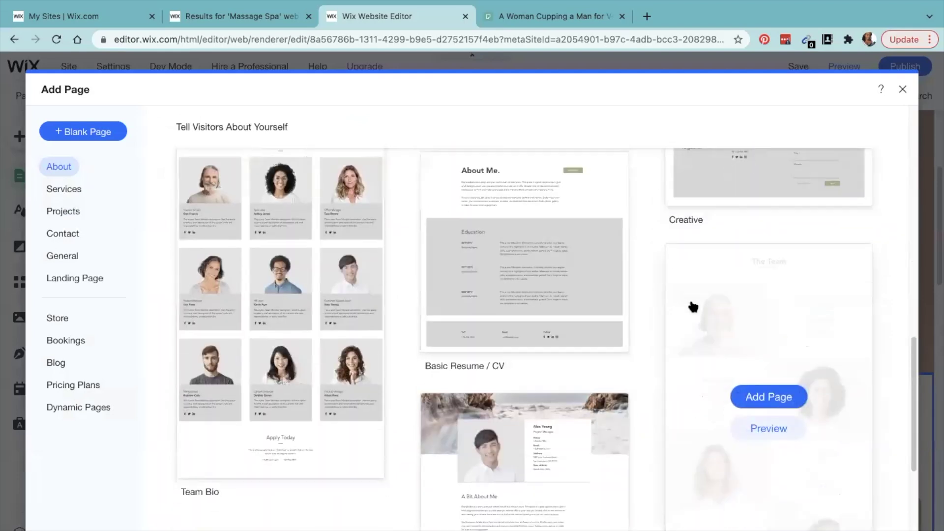
{"action": "left_click", "coordinate": [52, 189]}
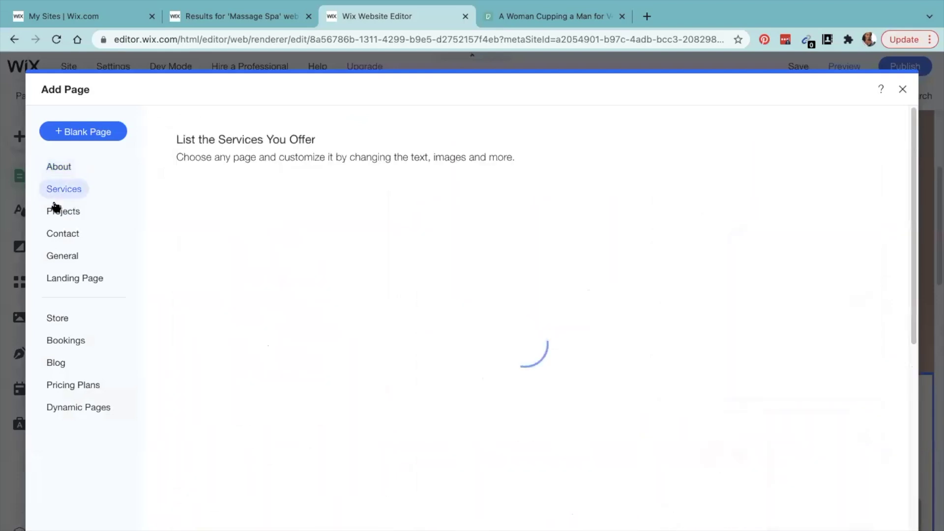
{"action": "scroll", "coordinate": [382, 273], "scroll_direction": "down", "scroll_amount": 10}
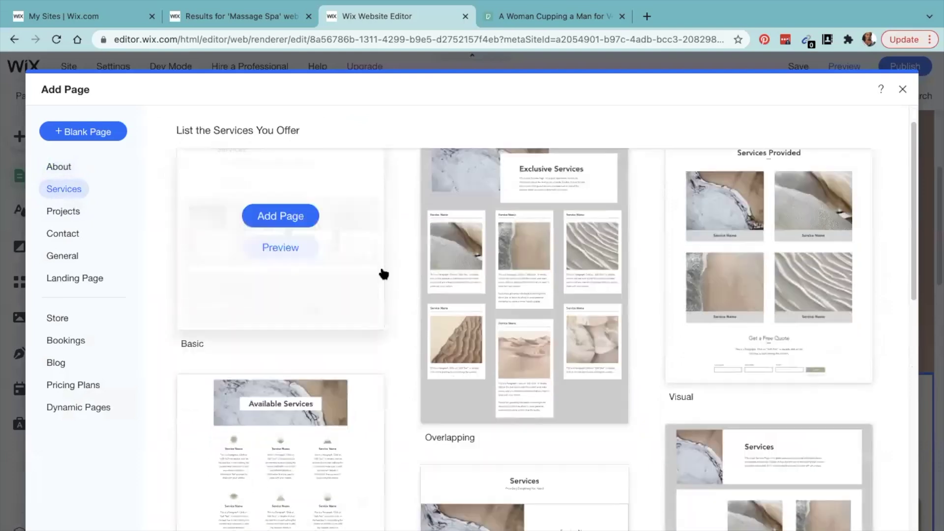
{"action": "mouse_move", "coordinate": [380, 274]}
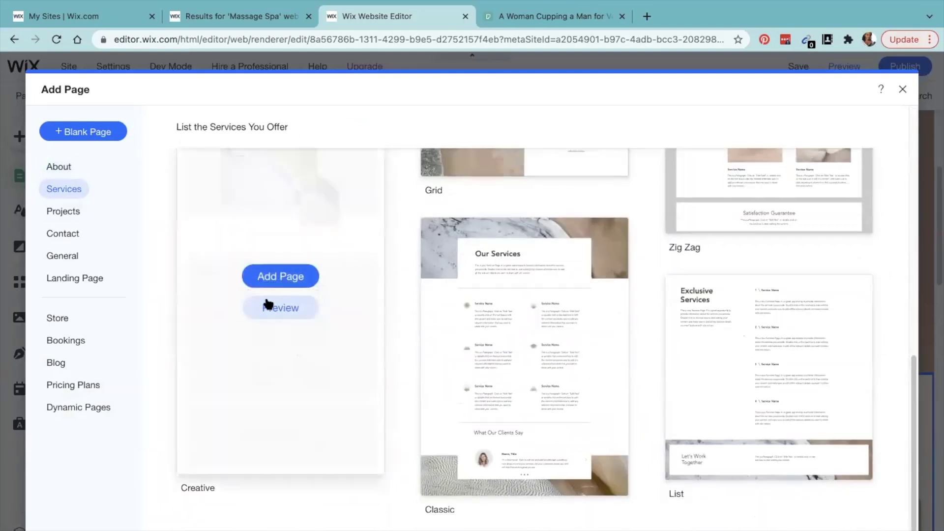
{"action": "scroll", "coordinate": [231, 304], "scroll_direction": "up", "scroll_amount": 10}
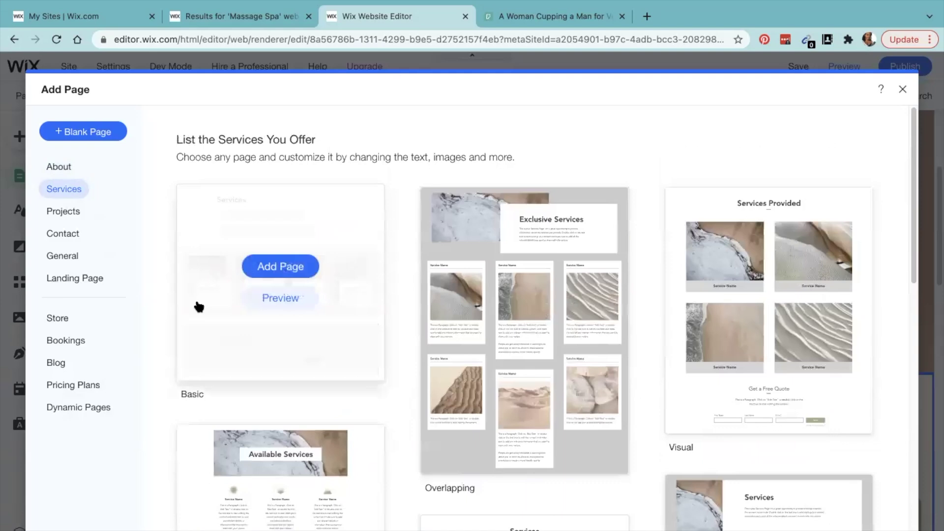
Look over the About templates again and add a blank page named New Page to the site.
{"action": "left_click", "coordinate": [59, 168]}
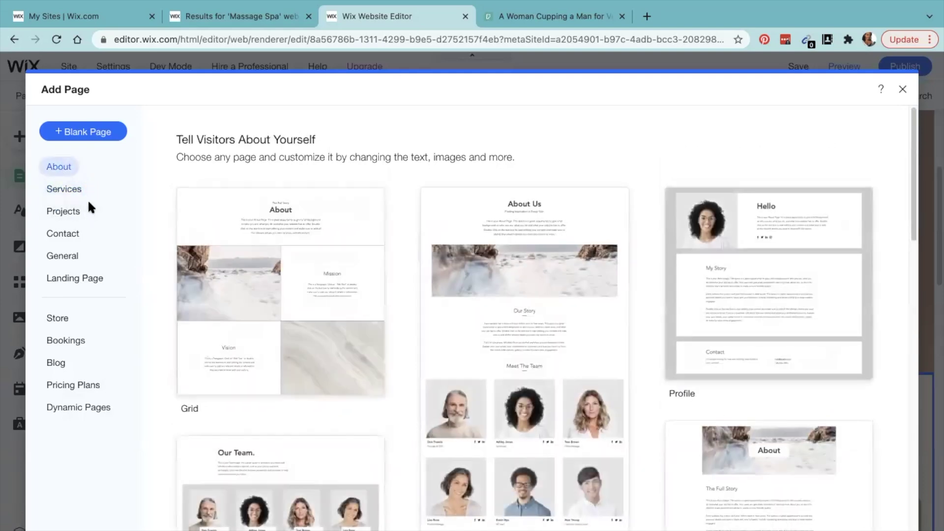
{"action": "mouse_move", "coordinate": [686, 248]}
{"action": "scroll", "coordinate": [634, 344], "scroll_direction": "down", "scroll_amount": 8}
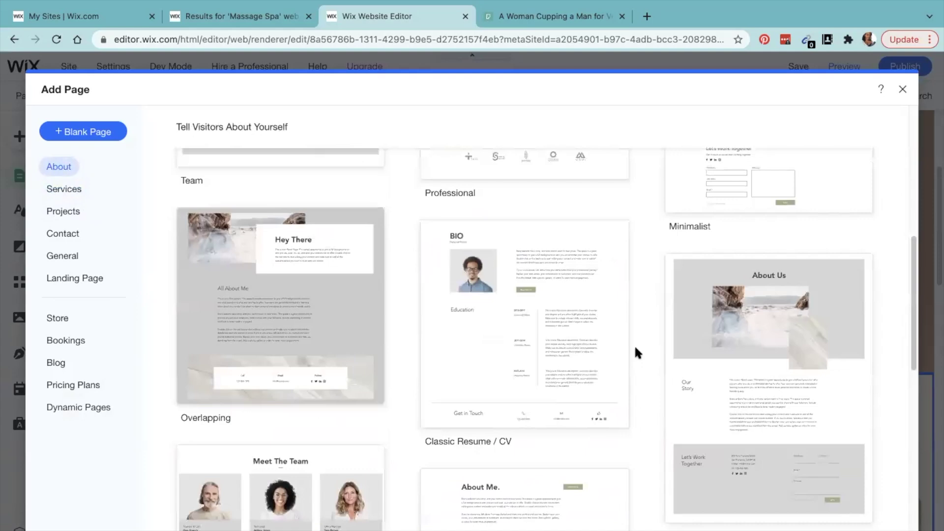
{"action": "left_click", "coordinate": [117, 129]}
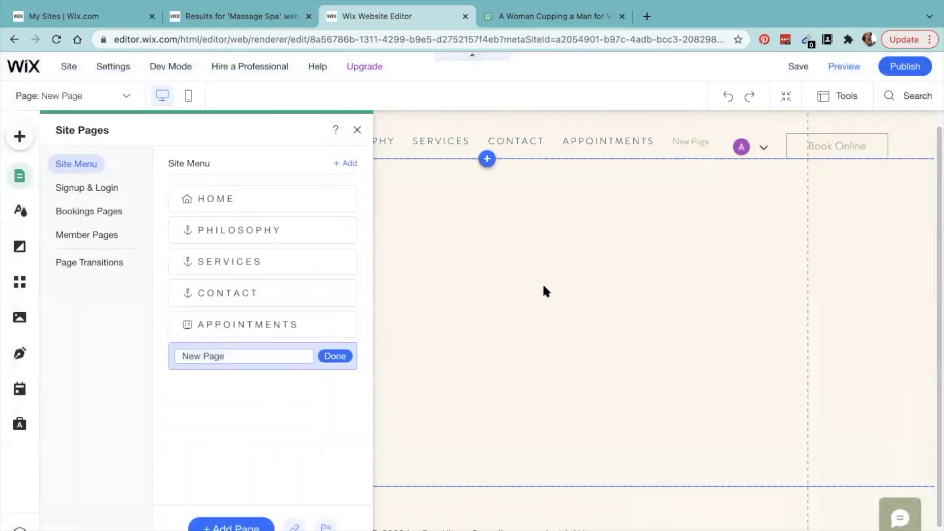
{"action": "left_click", "coordinate": [547, 302]}
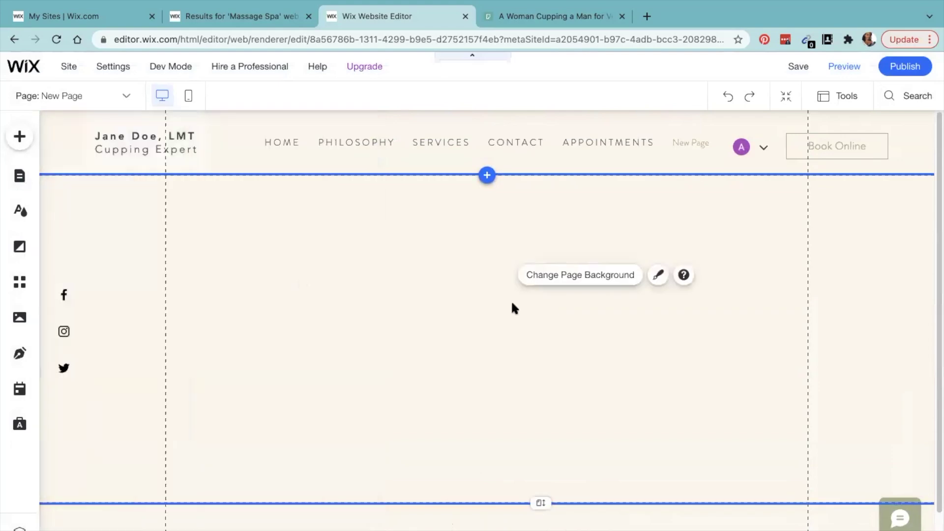
Add an HTML embed widget to the middle of the blank New Page.
{"action": "left_click", "coordinate": [19, 134]}
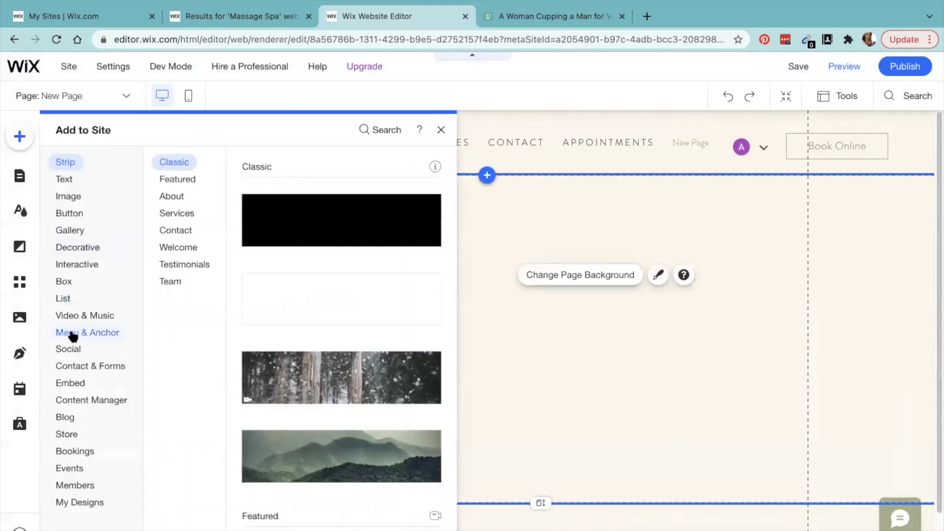
{"action": "left_click", "coordinate": [74, 333]}
{"action": "left_click", "coordinate": [70, 384]}
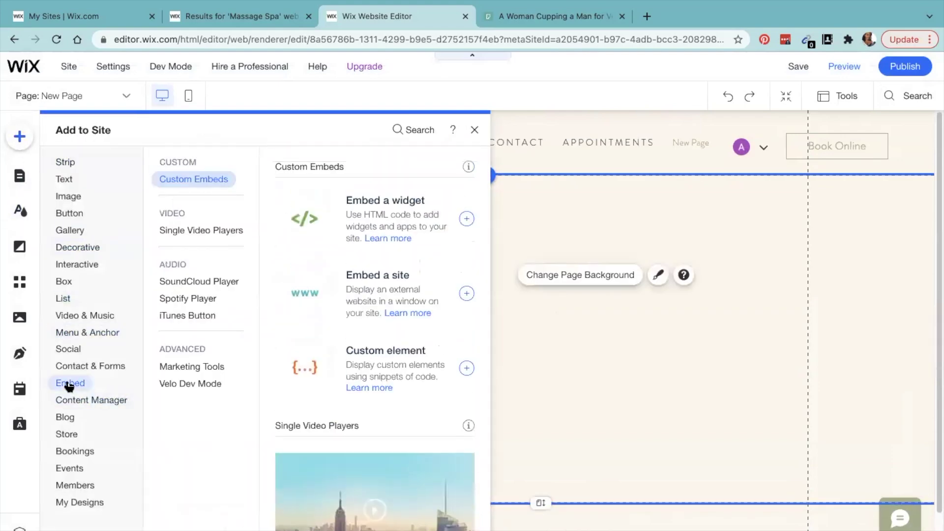
{"action": "left_click", "coordinate": [314, 224]}
{"action": "left_click", "coordinate": [468, 318]}
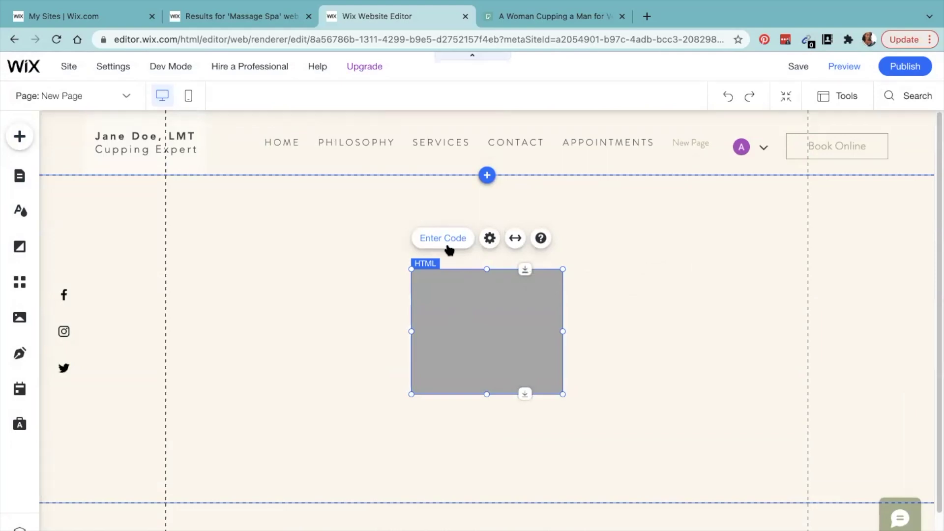
Open the HTML widget's code settings, close them without entering code, and delete the widget.
{"action": "left_click", "coordinate": [446, 241]}
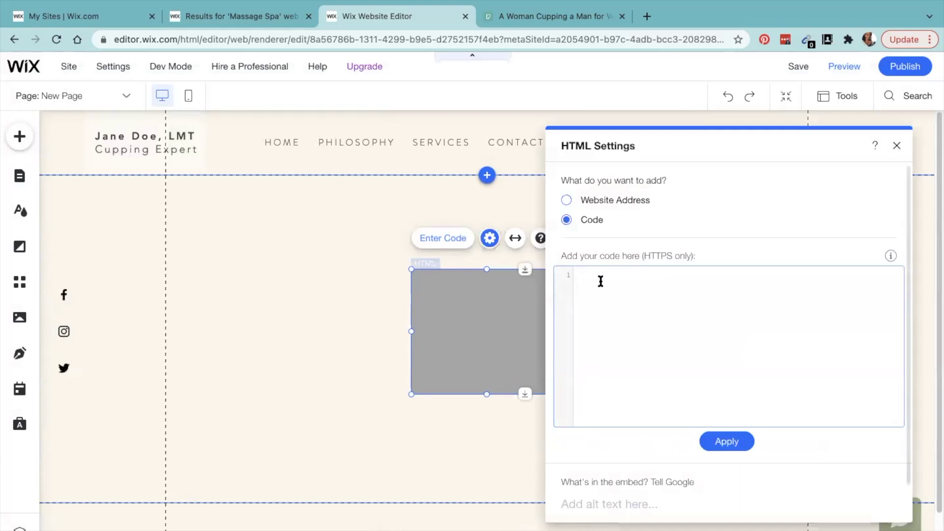
{"action": "left_click", "coordinate": [896, 145]}
{"action": "key", "text": "Delete"}
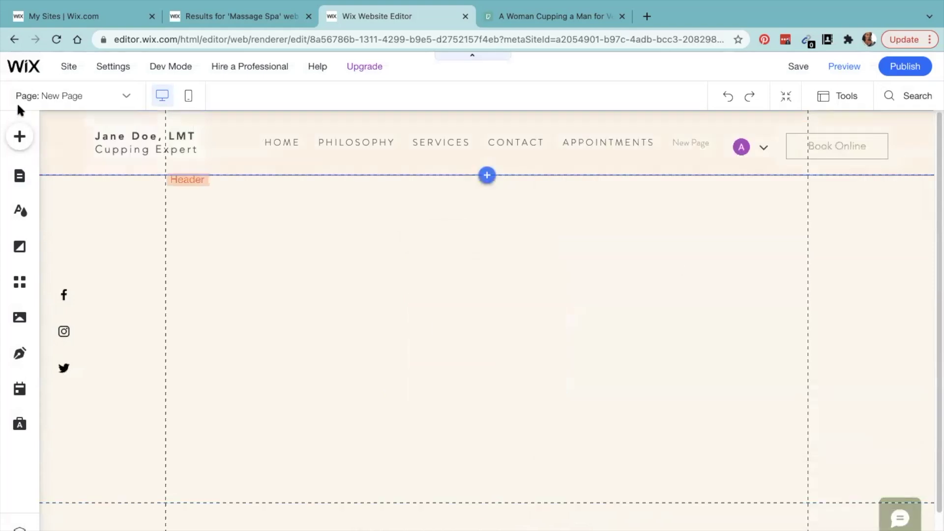
Delete the blank page named New Page from the site menu.
{"action": "left_click", "coordinate": [27, 182]}
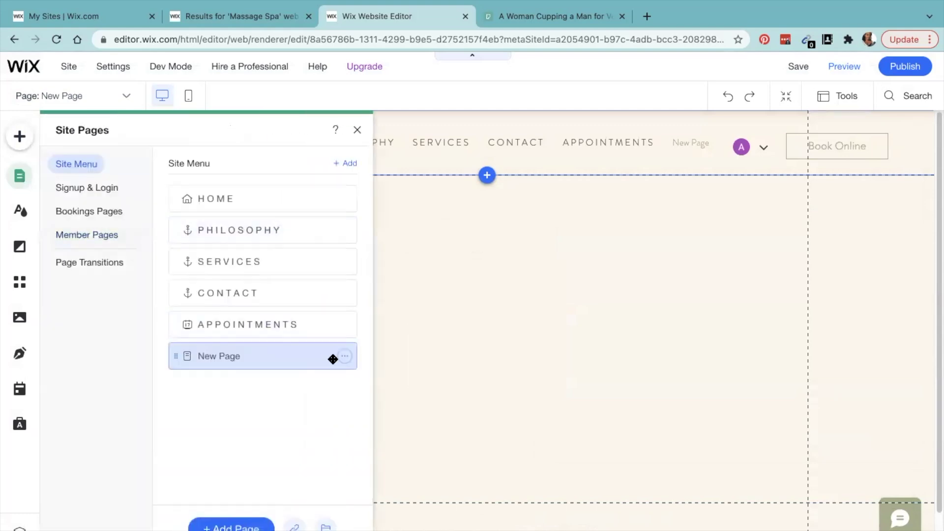
{"action": "left_click", "coordinate": [344, 356]}
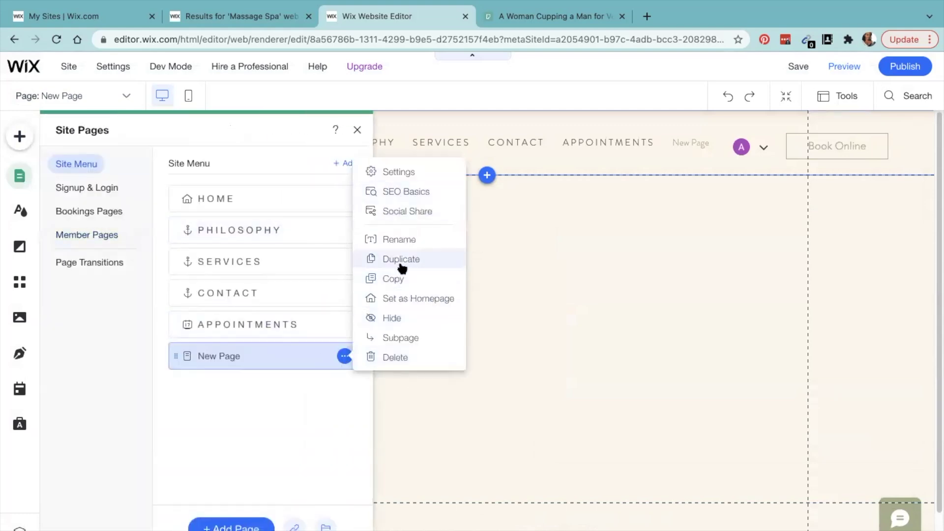
{"action": "left_click", "coordinate": [411, 358]}
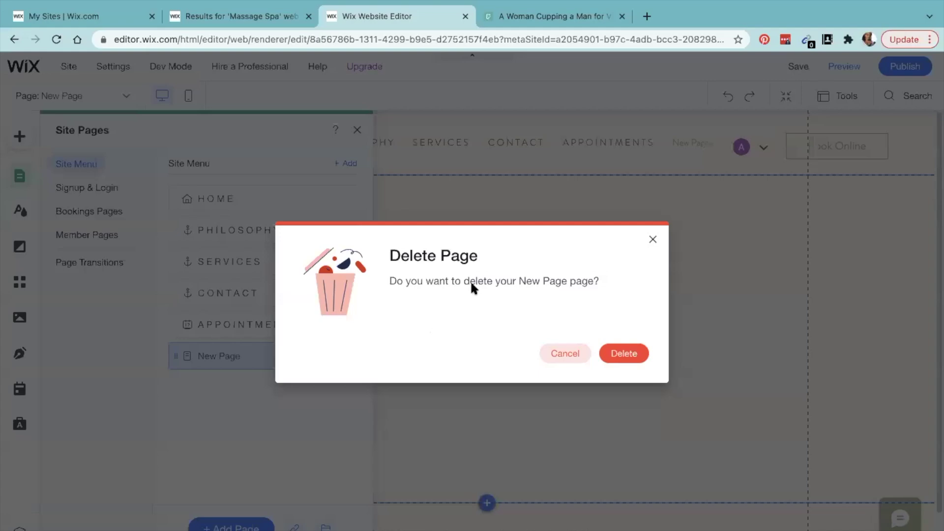
{"action": "left_click", "coordinate": [623, 354]}
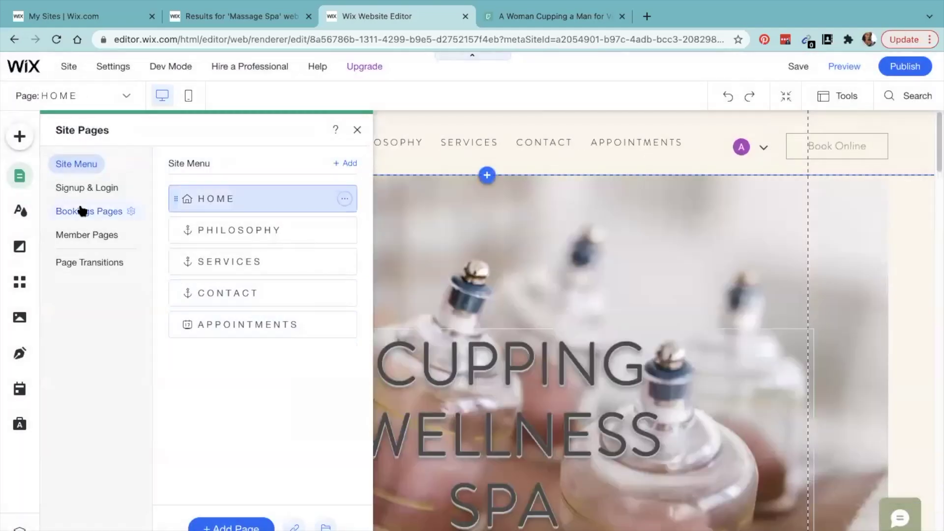
Look through the site's bookings pages: Appointments, Service Page and Bookings Checkout.
{"action": "left_click", "coordinate": [82, 212]}
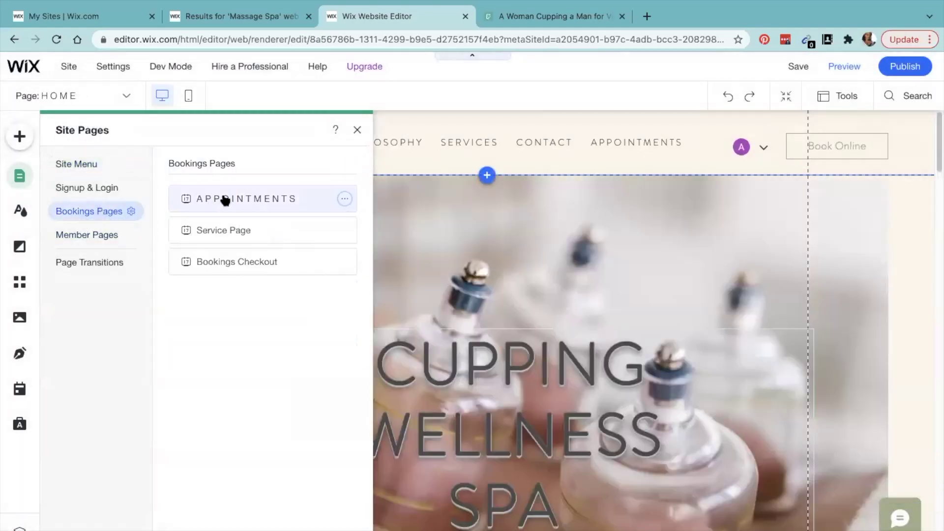
{"action": "left_click", "coordinate": [229, 202]}
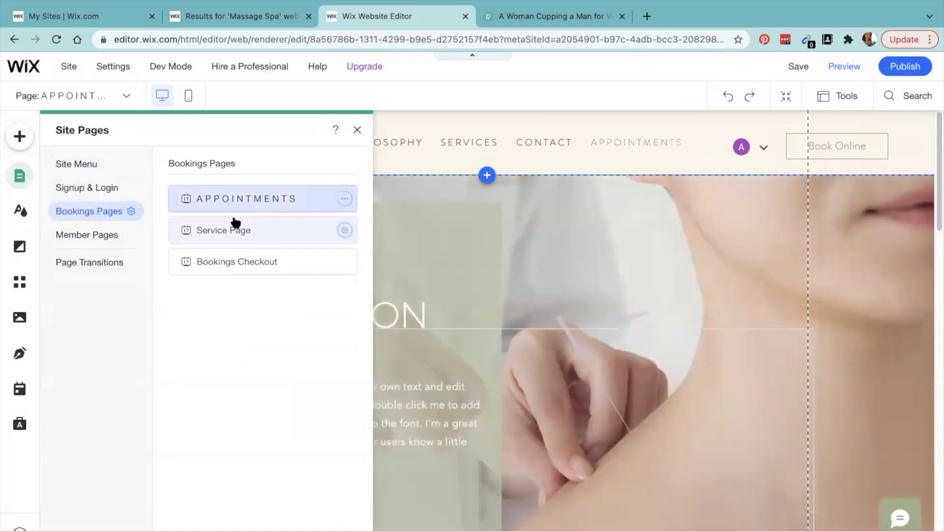
{"action": "left_click", "coordinate": [238, 231]}
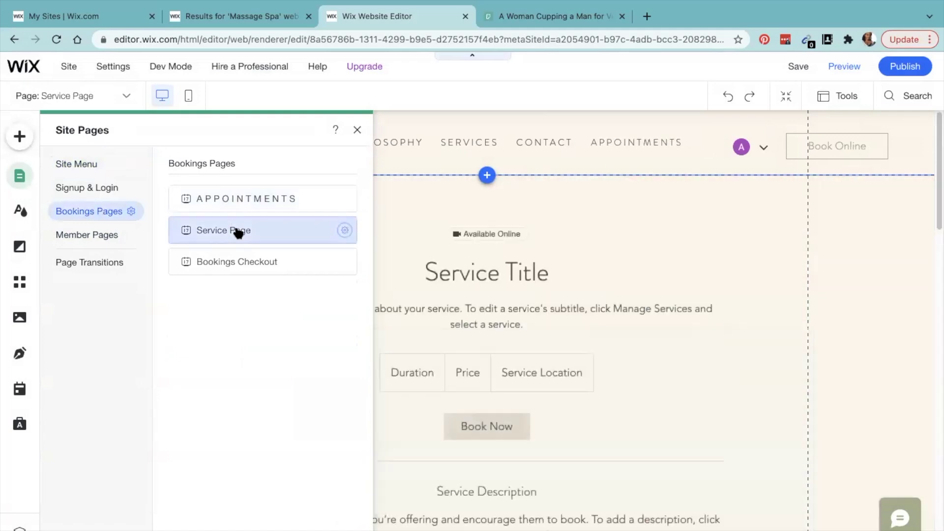
{"action": "left_click", "coordinate": [237, 265]}
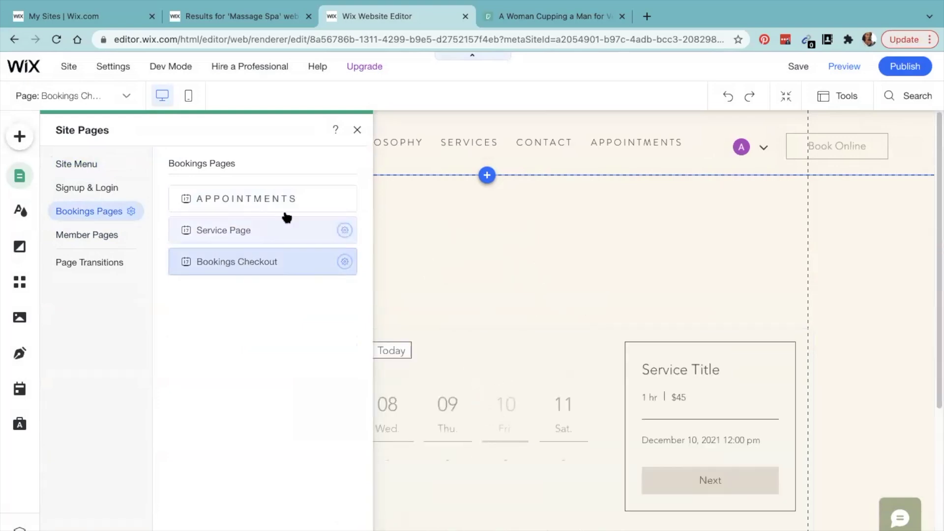
{"action": "left_click", "coordinate": [271, 234]}
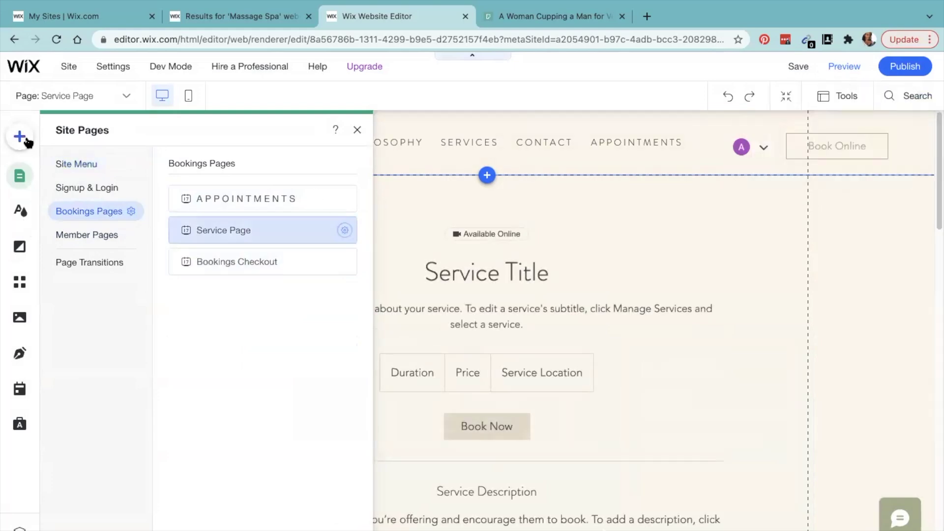
Open the Home page from the site menu and close the page list.
{"action": "left_click", "coordinate": [13, 186]}
{"action": "left_click", "coordinate": [20, 175]}
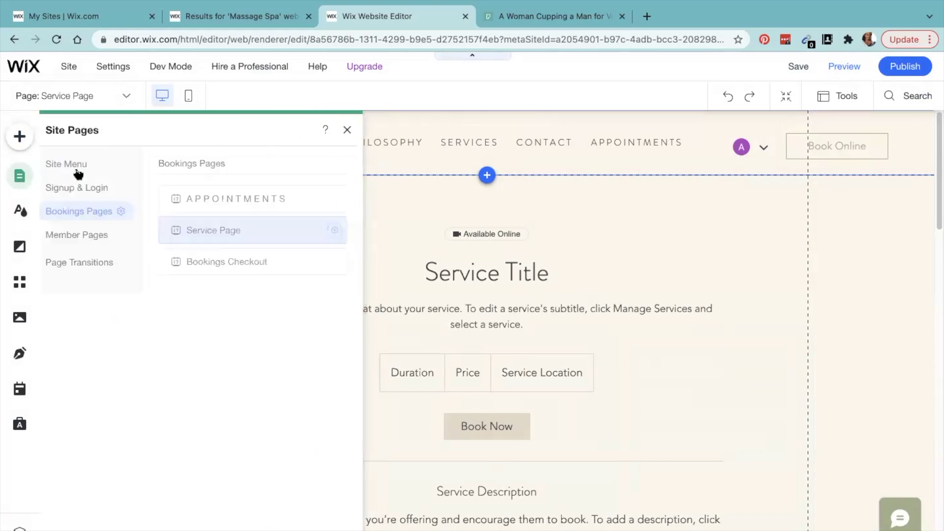
{"action": "left_click", "coordinate": [86, 166]}
{"action": "left_click", "coordinate": [247, 193]}
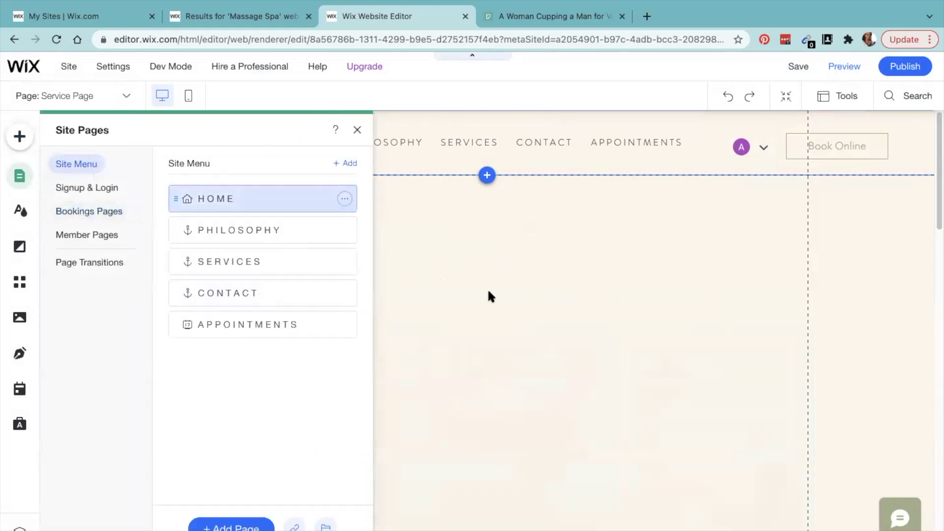
{"action": "left_click", "coordinate": [584, 254]}
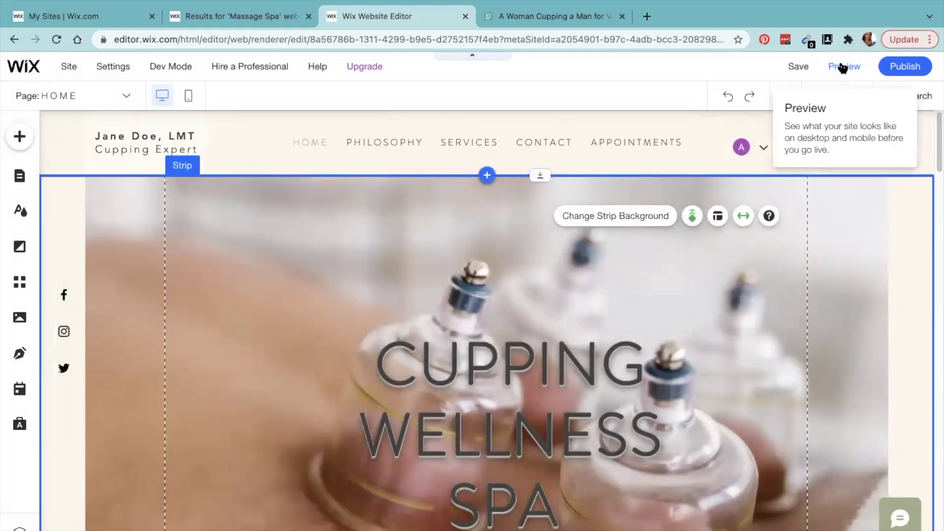
Preview the site, look through the Home page down to the footer, and dismiss the online bookings upgrade notice.
{"action": "left_click", "coordinate": [843, 66]}
{"action": "scroll", "coordinate": [648, 231], "scroll_direction": "down", "scroll_amount": 15}
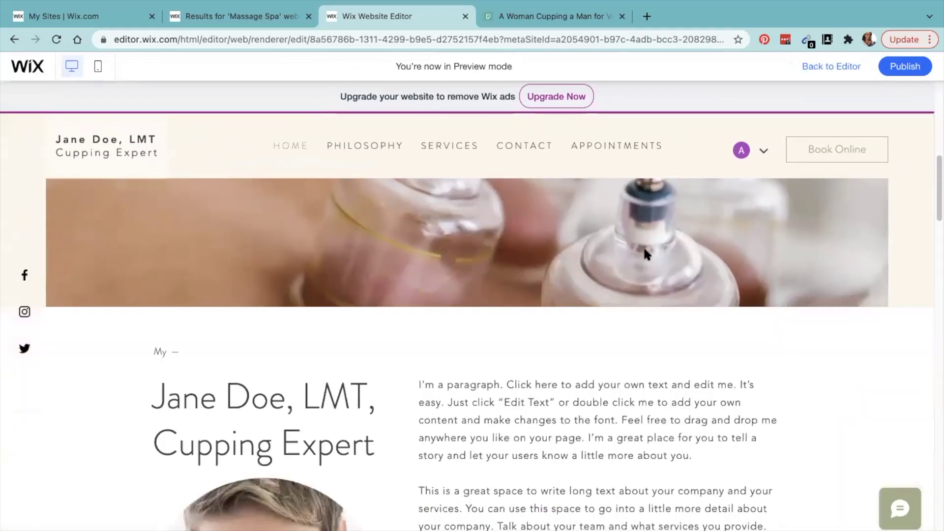
{"action": "scroll", "coordinate": [642, 251], "scroll_direction": "down", "scroll_amount": 6}
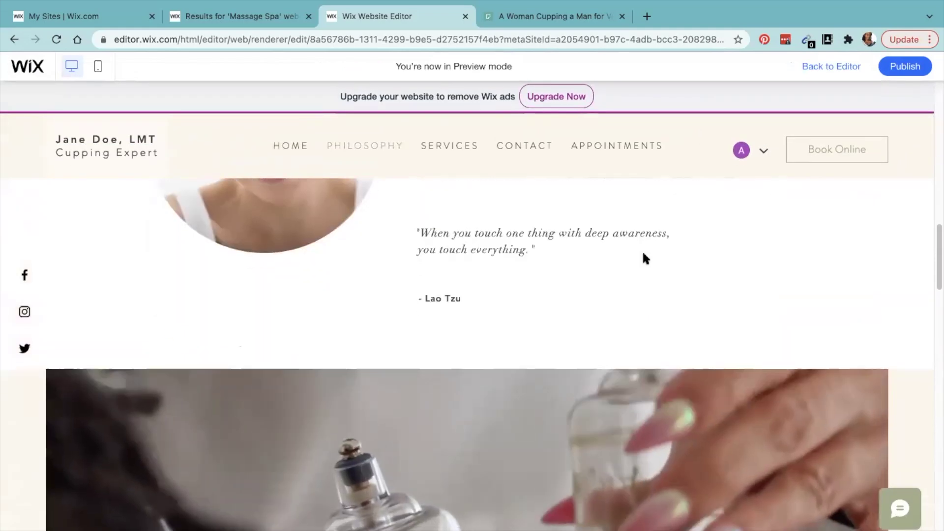
{"action": "scroll", "coordinate": [644, 261], "scroll_direction": "down", "scroll_amount": 8}
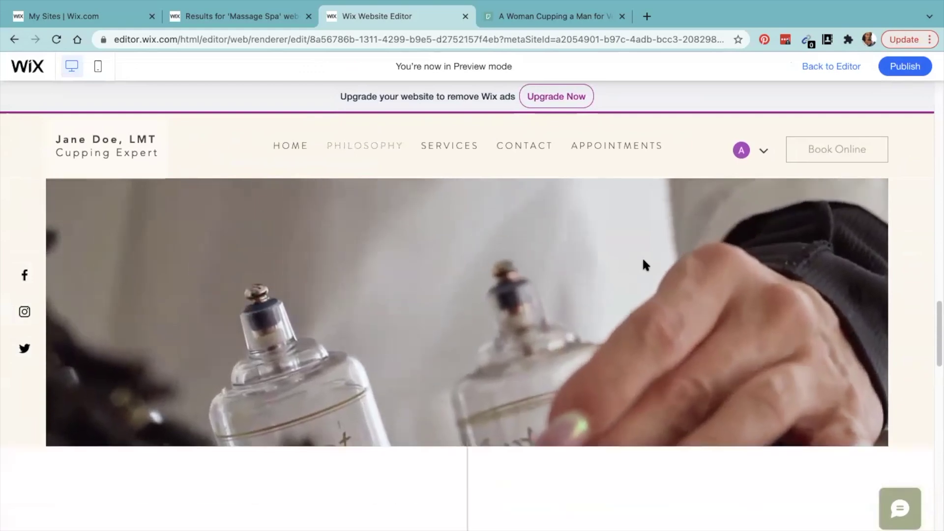
{"action": "scroll", "coordinate": [642, 260], "scroll_direction": "down", "scroll_amount": 10}
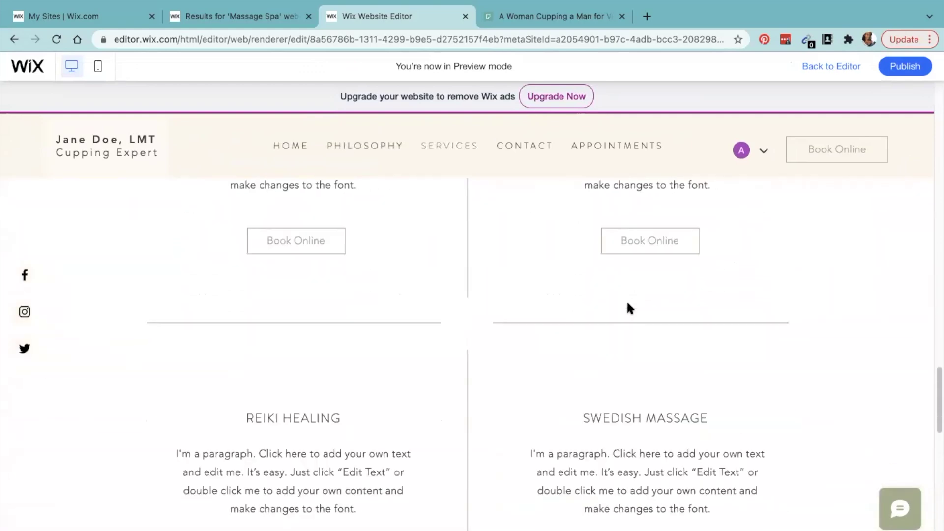
{"action": "scroll", "coordinate": [626, 302], "scroll_direction": "down", "scroll_amount": 6}
{"action": "left_click", "coordinate": [625, 302]}
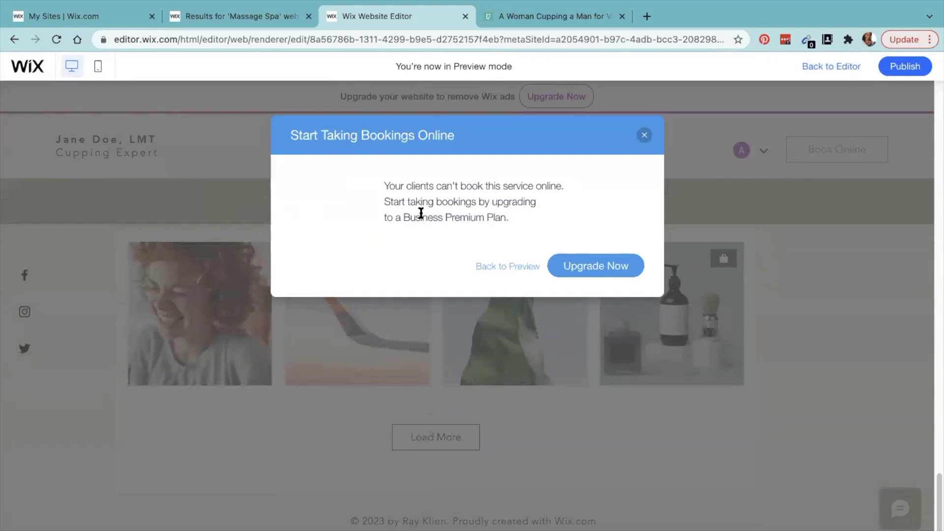
{"action": "left_click", "coordinate": [643, 136]}
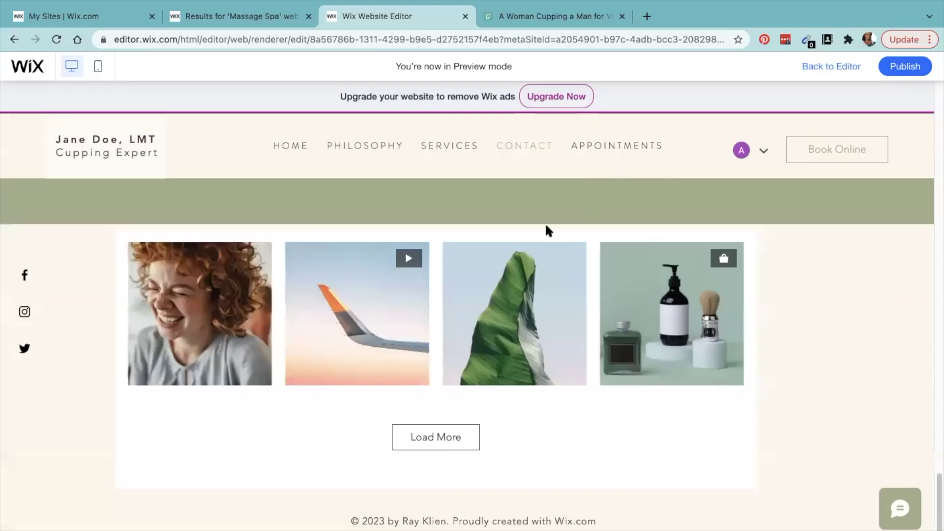
Return to the service descriptions on the previewed Home page and follow a Book Online link to the reservation page.
{"action": "scroll", "coordinate": [538, 229], "scroll_direction": "up", "scroll_amount": 10}
{"action": "scroll", "coordinate": [491, 257], "scroll_direction": "down", "scroll_amount": 2}
{"action": "scroll", "coordinate": [303, 281], "scroll_direction": "up", "scroll_amount": 7}
{"action": "scroll", "coordinate": [306, 275], "scroll_direction": "down", "scroll_amount": 3}
{"action": "left_click", "coordinate": [295, 362]}
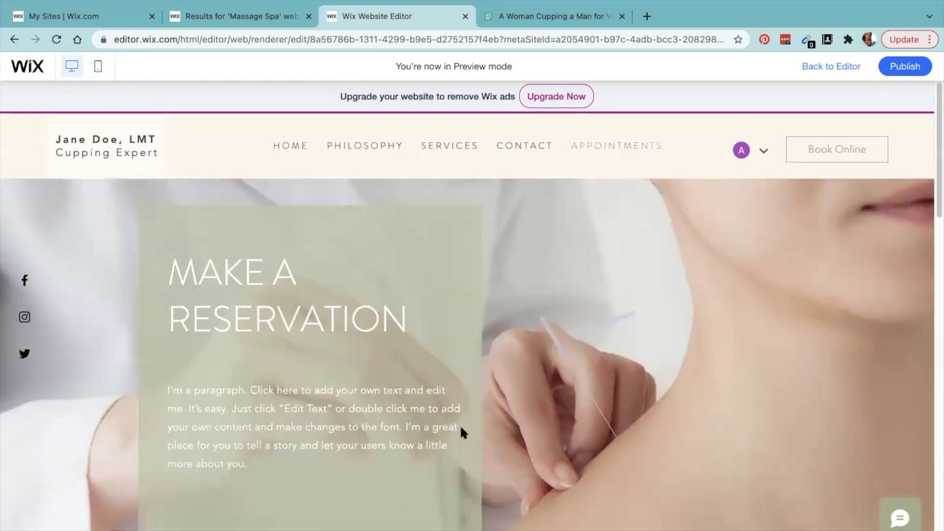
Examine the bookable services listed on the previewed Appointments page, including their images, durations and prices.
{"action": "scroll", "coordinate": [275, 380], "scroll_direction": "down", "scroll_amount": 2}
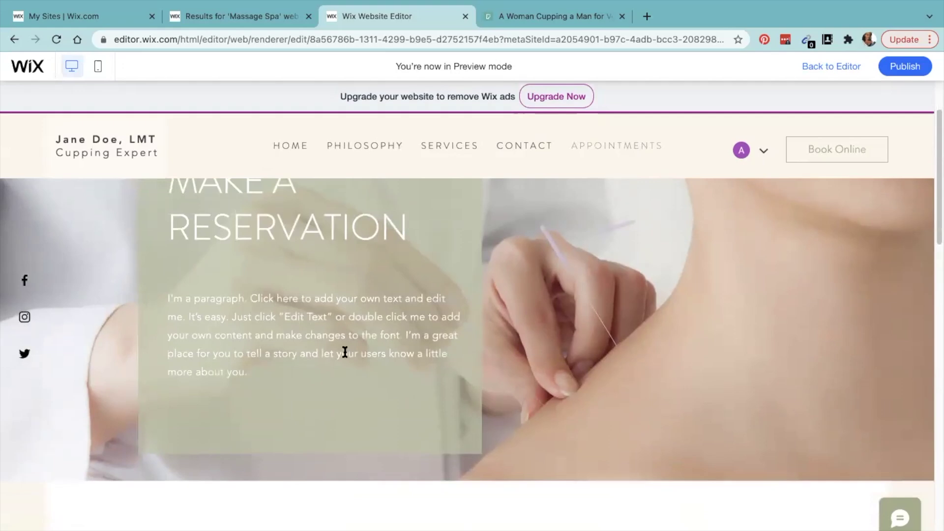
{"action": "scroll", "coordinate": [346, 352], "scroll_direction": "down", "scroll_amount": 3}
{"action": "scroll", "coordinate": [421, 312], "scroll_direction": "down", "scroll_amount": 7}
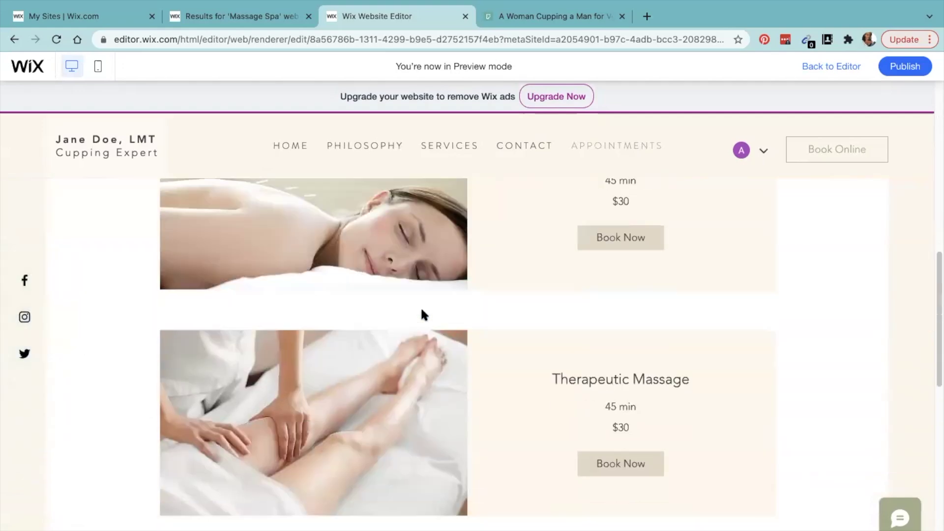
{"action": "scroll", "coordinate": [421, 315], "scroll_direction": "down", "scroll_amount": 2}
{"action": "scroll", "coordinate": [418, 314], "scroll_direction": "up", "scroll_amount": 4}
{"action": "scroll", "coordinate": [374, 322], "scroll_direction": "down", "scroll_amount": 5}
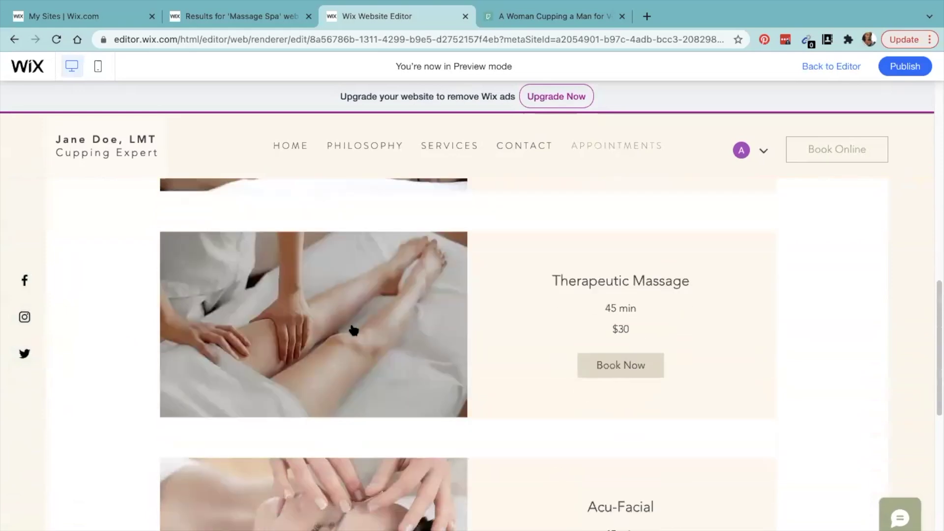
{"action": "scroll", "coordinate": [339, 385], "scroll_direction": "down", "scroll_amount": 9}
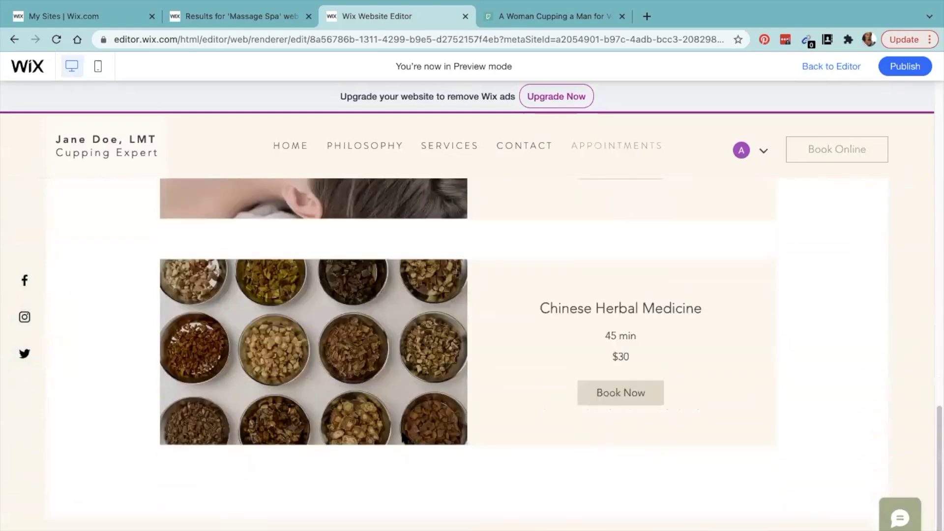
{"action": "scroll", "coordinate": [416, 428], "scroll_direction": "down", "scroll_amount": 1}
{"action": "scroll", "coordinate": [448, 399], "scroll_direction": "up", "scroll_amount": 2}
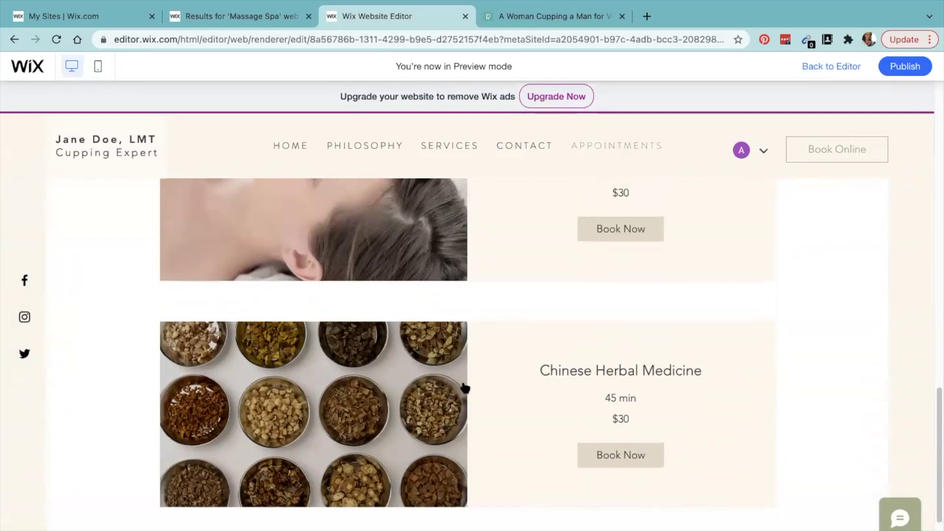
{"action": "scroll", "coordinate": [465, 389], "scroll_direction": "up", "scroll_amount": 10}
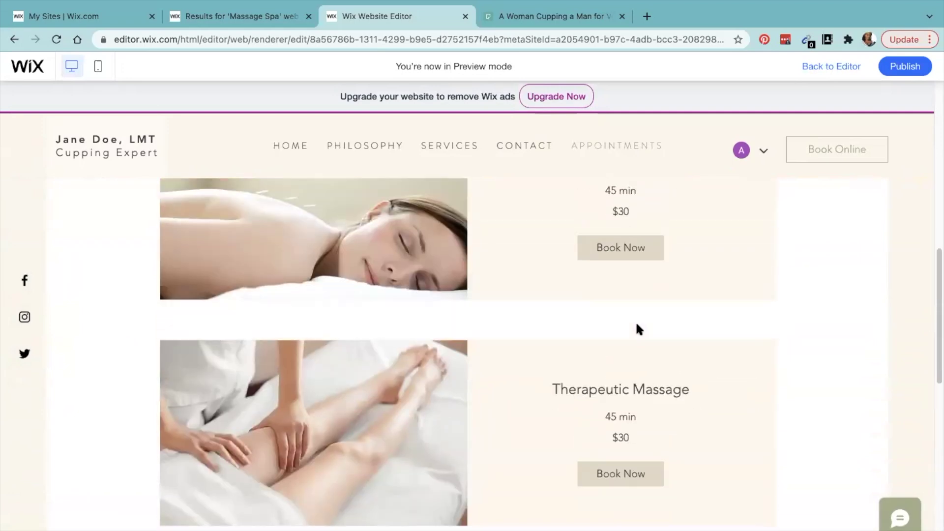
{"action": "scroll", "coordinate": [636, 324], "scroll_direction": "up", "scroll_amount": 5}
{"action": "scroll", "coordinate": [637, 326], "scroll_direction": "down", "scroll_amount": 5}
Test booking Acupuncture in the preview, choosing the 6:30 pm slot and continuing to the client information form.
{"action": "left_click", "coordinate": [627, 283]}
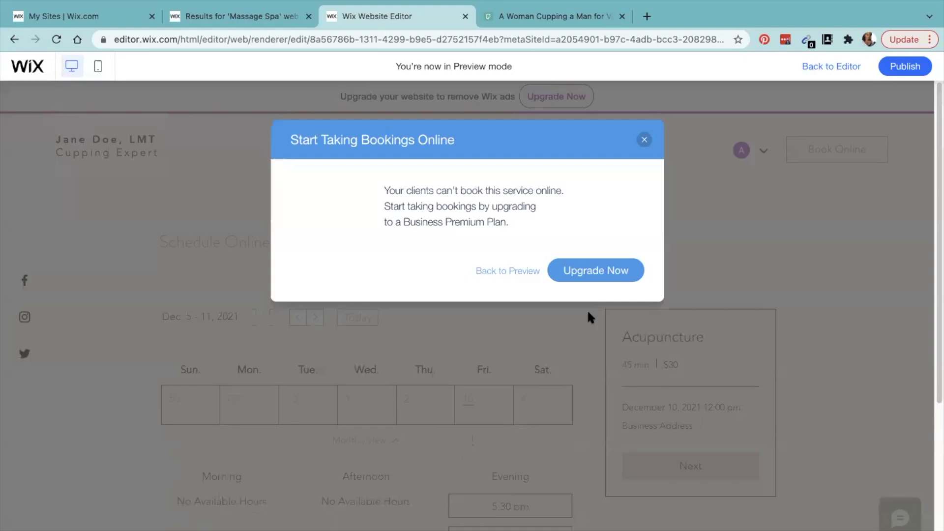
{"action": "left_click", "coordinate": [644, 140]}
{"action": "scroll", "coordinate": [473, 329], "scroll_direction": "down", "scroll_amount": 4}
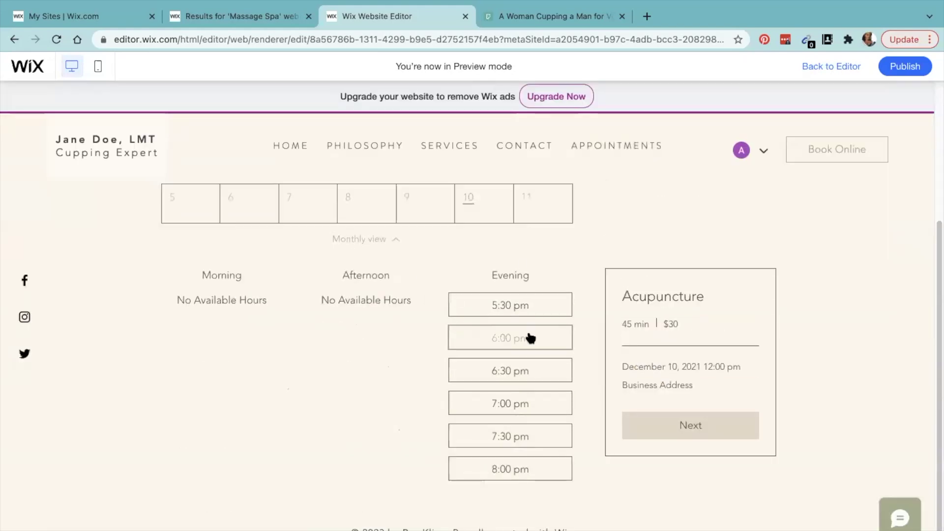
{"action": "left_click", "coordinate": [542, 376]}
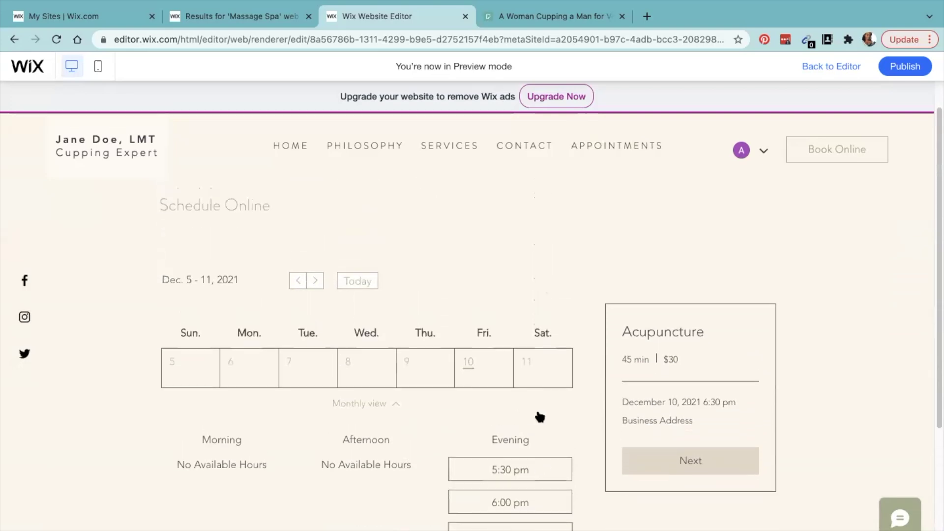
{"action": "left_click", "coordinate": [625, 436]}
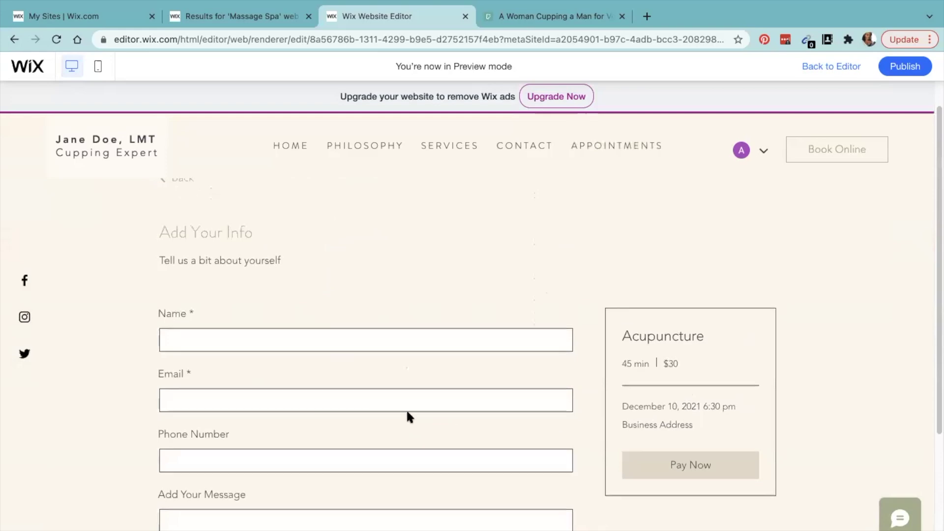
Review the client information form and try to proceed to payment with its fields left blank.
{"action": "scroll", "coordinate": [446, 394], "scroll_direction": "down", "scroll_amount": 2}
{"action": "scroll", "coordinate": [446, 393], "scroll_direction": "down", "scroll_amount": 2}
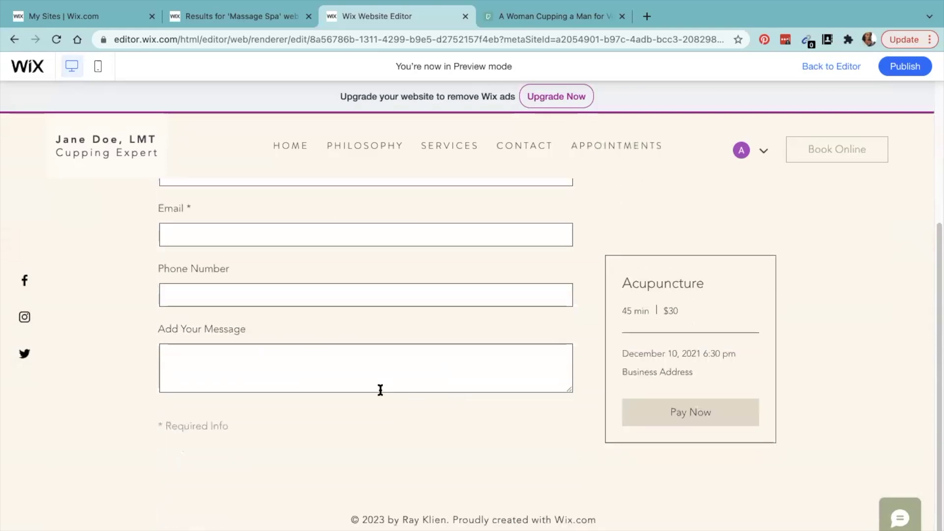
{"action": "left_click", "coordinate": [686, 415]}
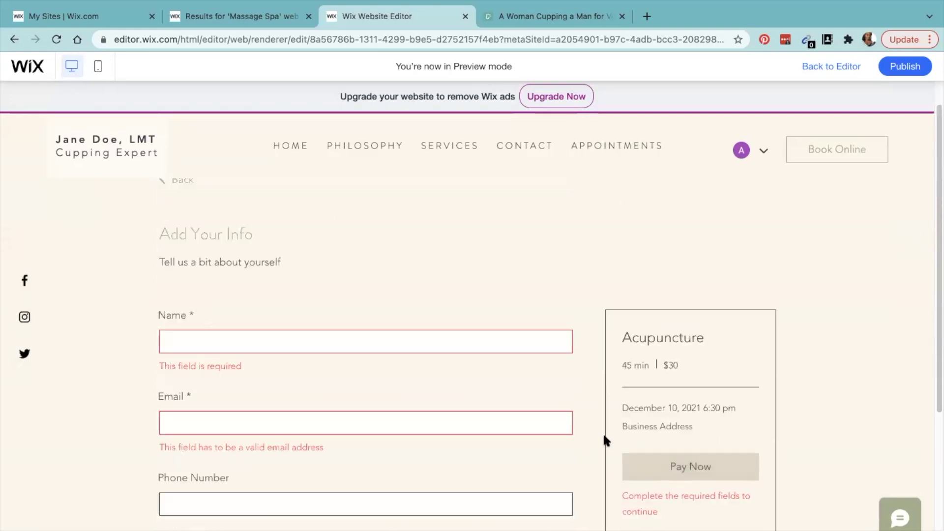
{"action": "scroll", "coordinate": [700, 309], "scroll_direction": "down", "scroll_amount": 4}
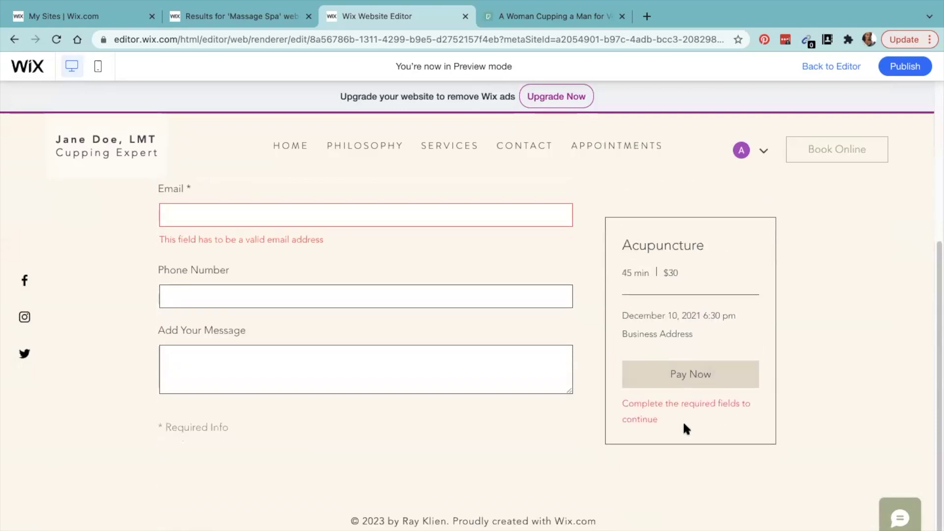
{"action": "left_click", "coordinate": [683, 384]}
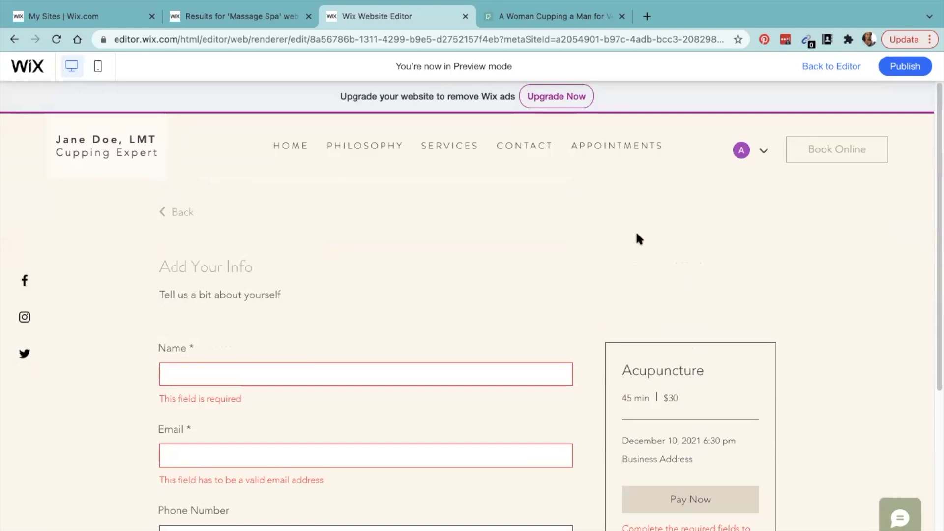
Leave the preview and open the Home page from the site menu for editing.
{"action": "left_click", "coordinate": [820, 67]}
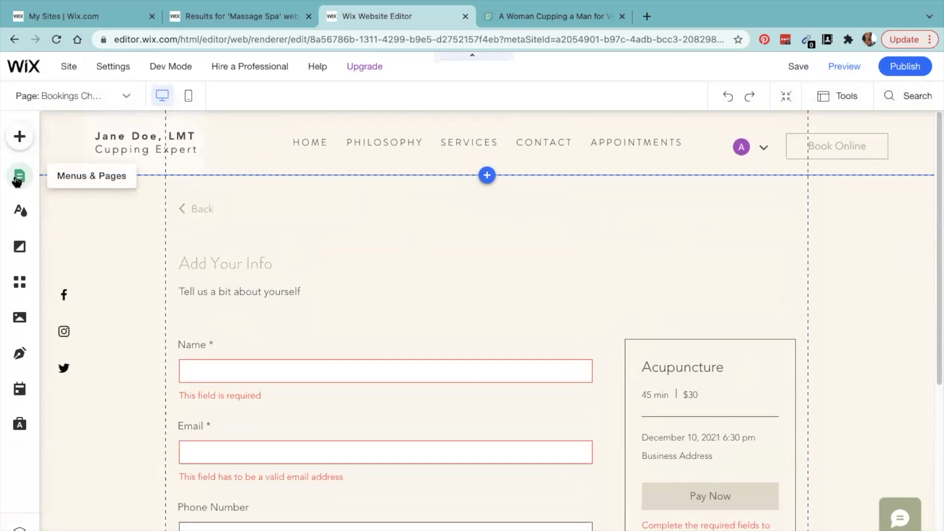
{"action": "left_click", "coordinate": [17, 178]}
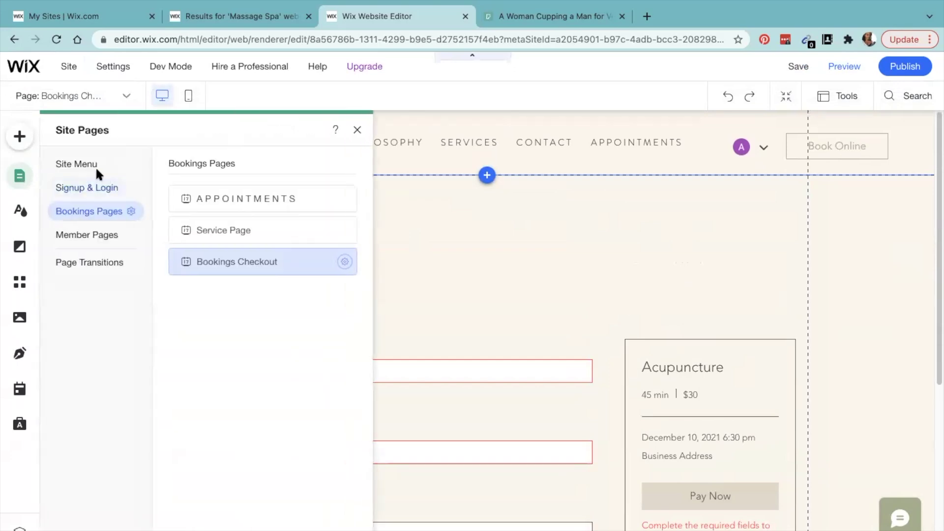
{"action": "left_click", "coordinate": [76, 166]}
{"action": "left_click", "coordinate": [212, 201]}
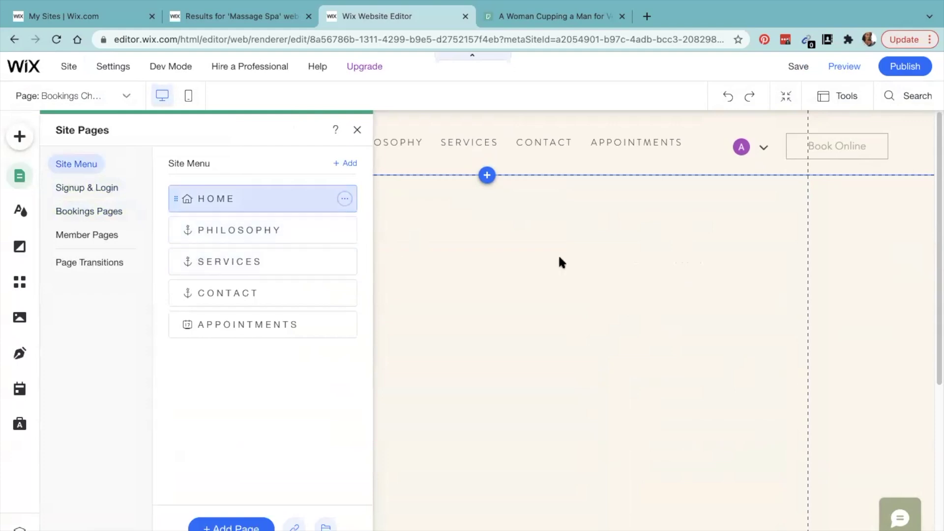
{"action": "left_click", "coordinate": [578, 247]}
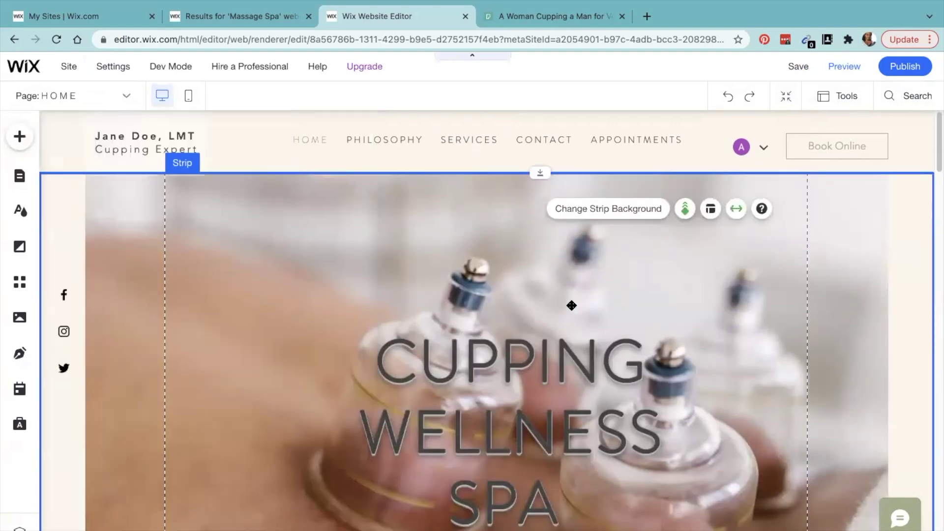
Widen the Instagram feed below the Home page's contact section, extending it to the page's right edge and slightly further left.
{"action": "scroll", "coordinate": [359, 295], "scroll_direction": "down", "scroll_amount": 3}
{"action": "scroll", "coordinate": [418, 385], "scroll_direction": "down", "scroll_amount": 15}
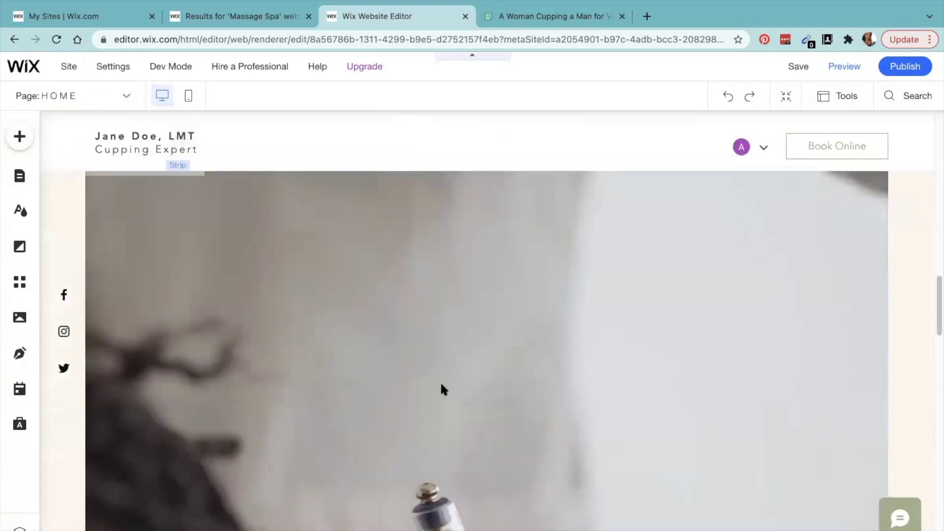
{"action": "scroll", "coordinate": [437, 384], "scroll_direction": "down", "scroll_amount": 5}
{"action": "scroll", "coordinate": [438, 386], "scroll_direction": "up", "scroll_amount": 3}
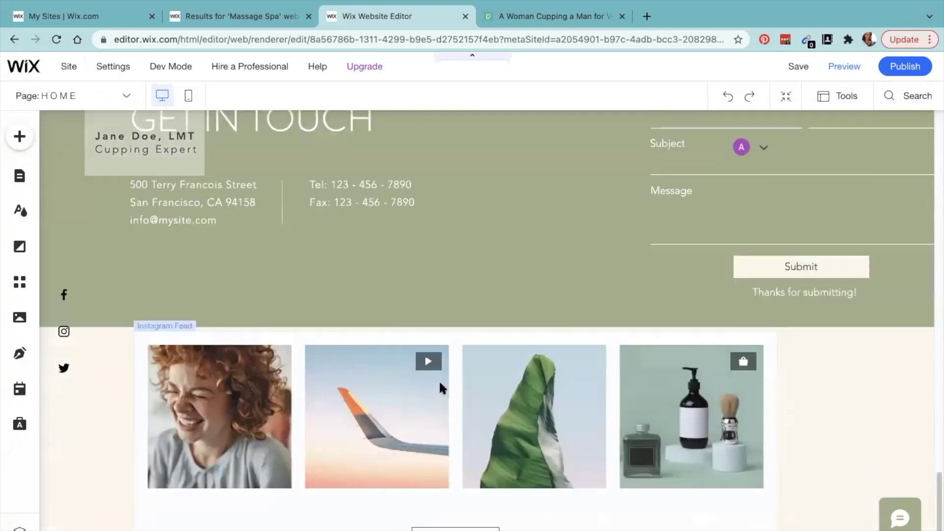
{"action": "scroll", "coordinate": [439, 381], "scroll_direction": "down", "scroll_amount": 3}
{"action": "left_click", "coordinate": [627, 391]}
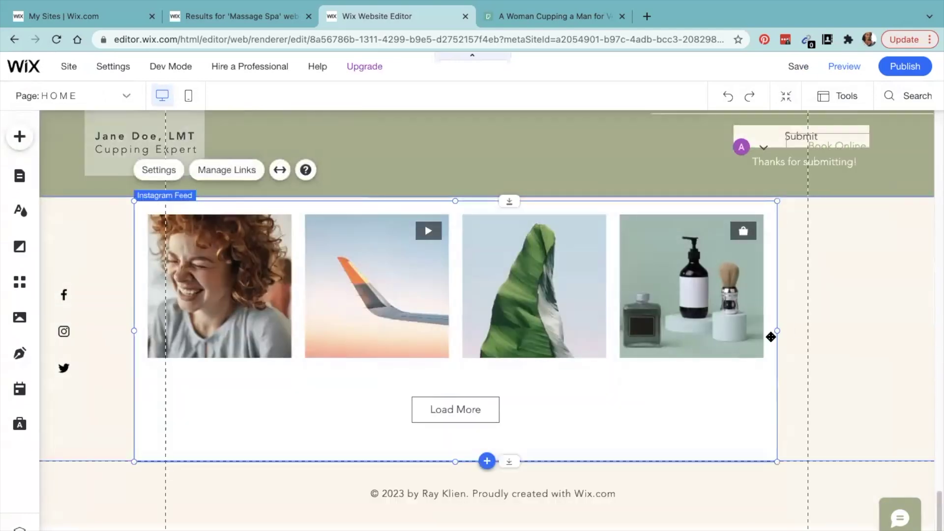
{"action": "left_click_drag", "start_coordinate": [776, 330], "coordinate": [933, 308]}
{"action": "left_click_drag", "start_coordinate": [136, 350], "coordinate": [119, 352]}
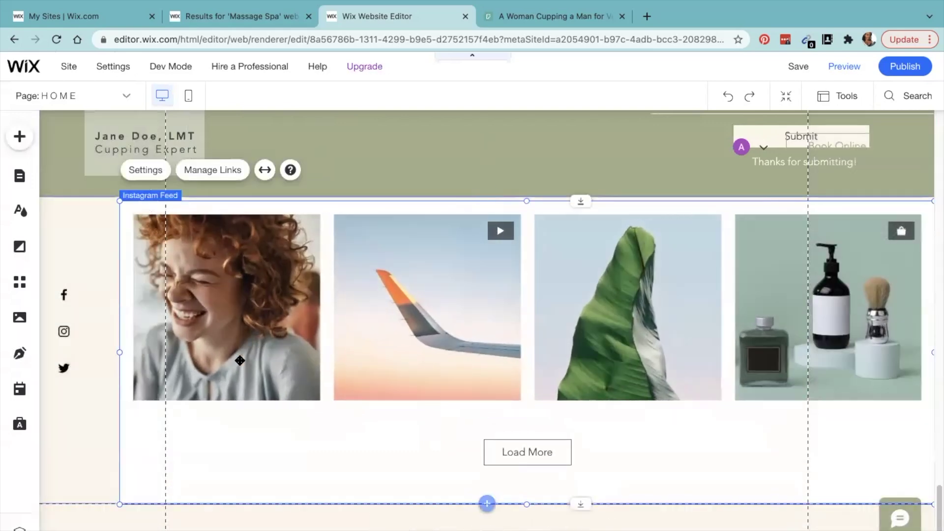
Inspect the Twitter icon's web address in the pinned social bar's link settings, and leave the settings without saving.
{"action": "left_click", "coordinate": [86, 424]}
{"action": "left_click", "coordinate": [63, 331]}
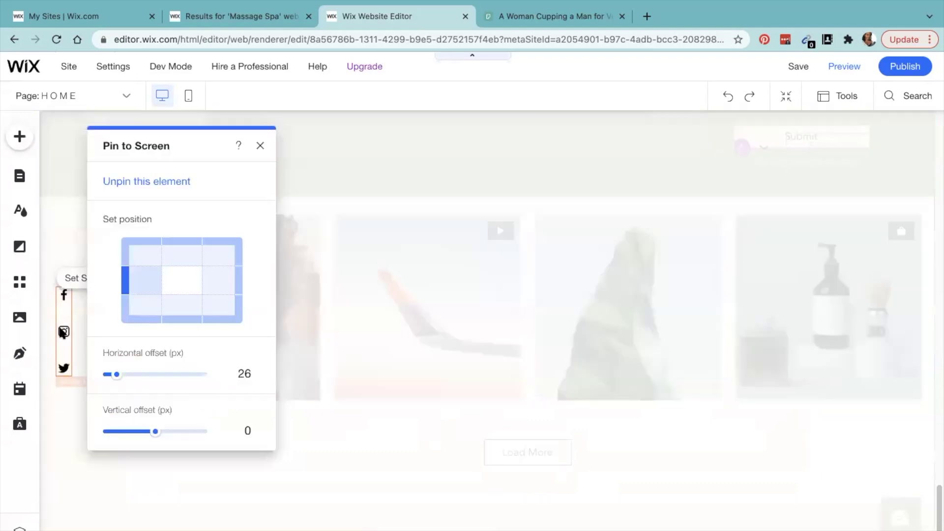
{"action": "left_click", "coordinate": [83, 429]}
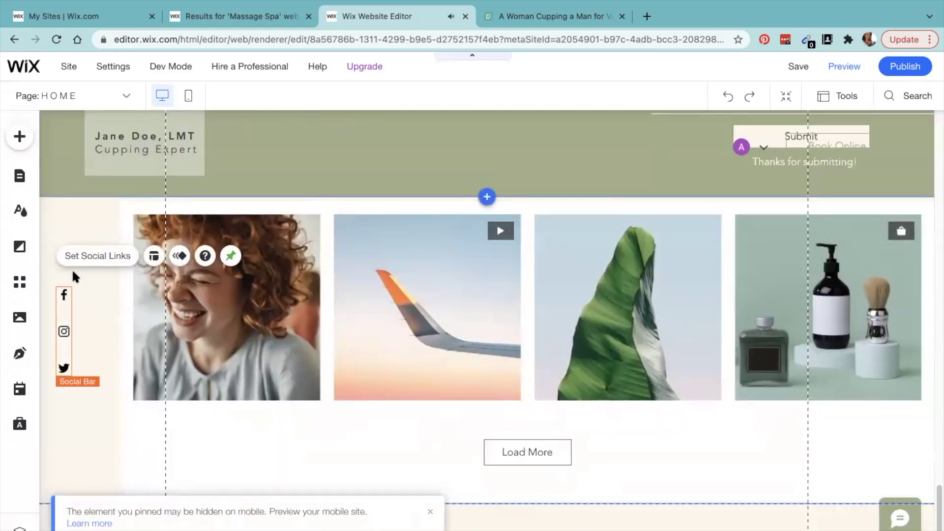
{"action": "left_click", "coordinate": [79, 255]}
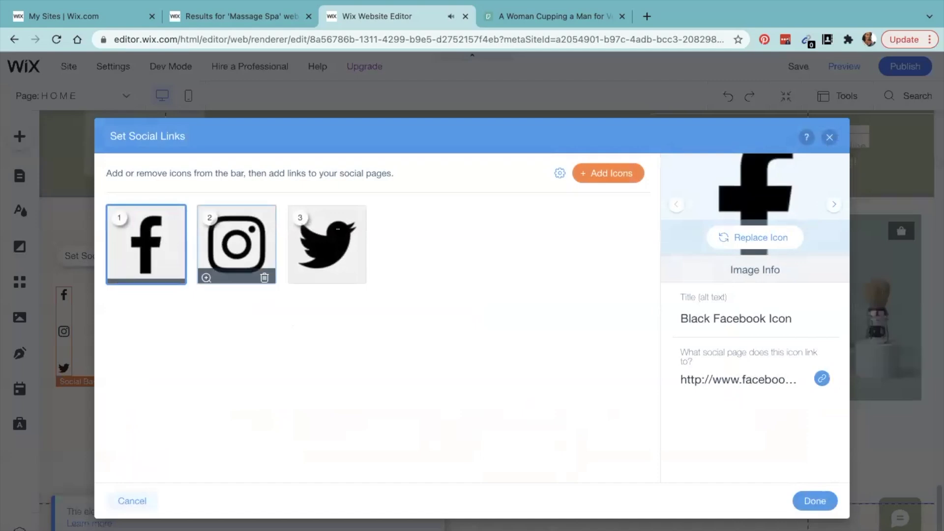
{"action": "left_click", "coordinate": [339, 261]}
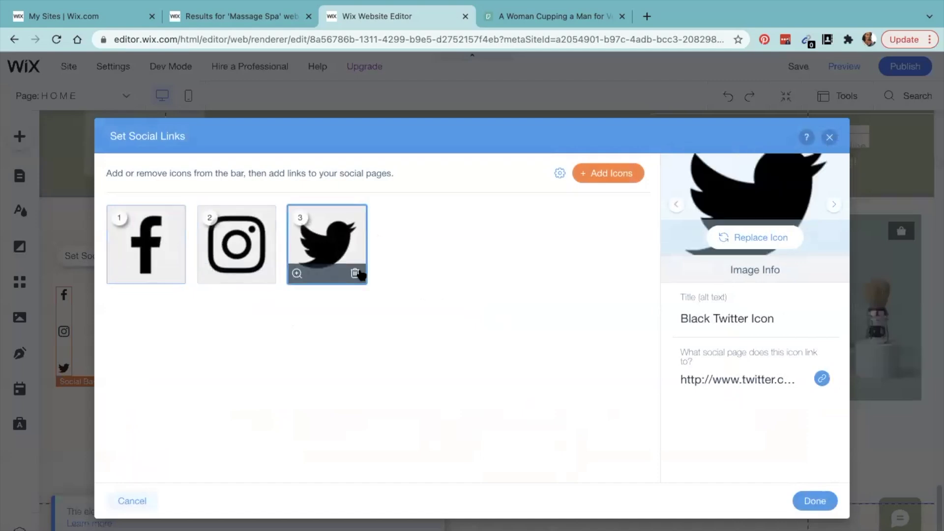
{"action": "left_click", "coordinate": [748, 386]}
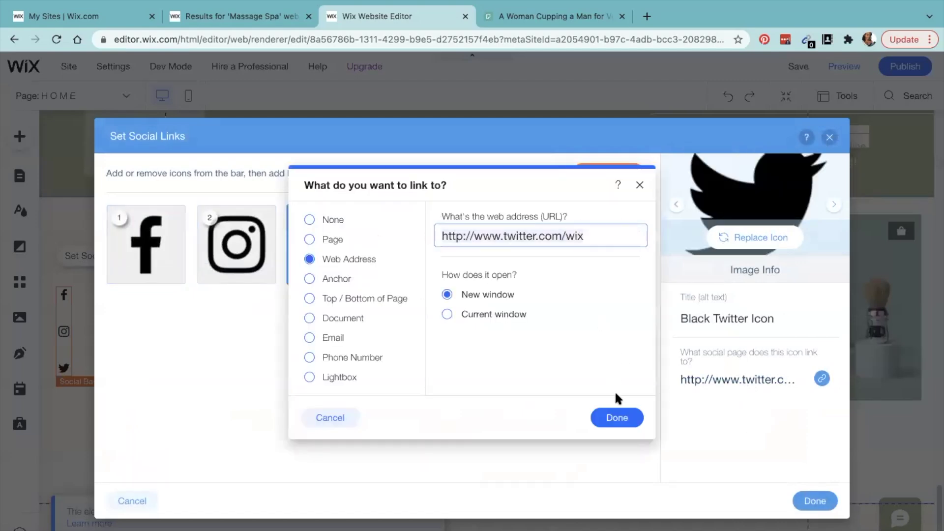
{"action": "left_click", "coordinate": [631, 415]}
{"action": "left_click", "coordinate": [829, 139]}
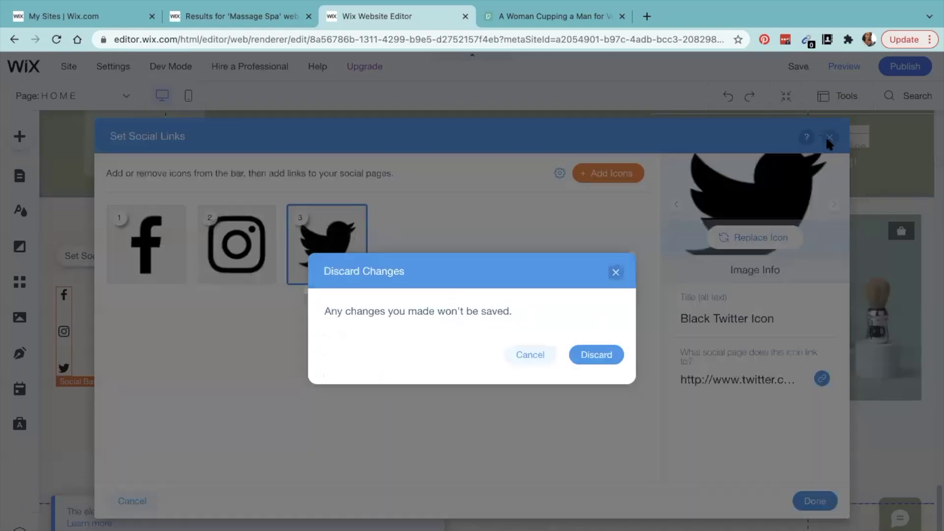
{"action": "left_click", "coordinate": [601, 356]}
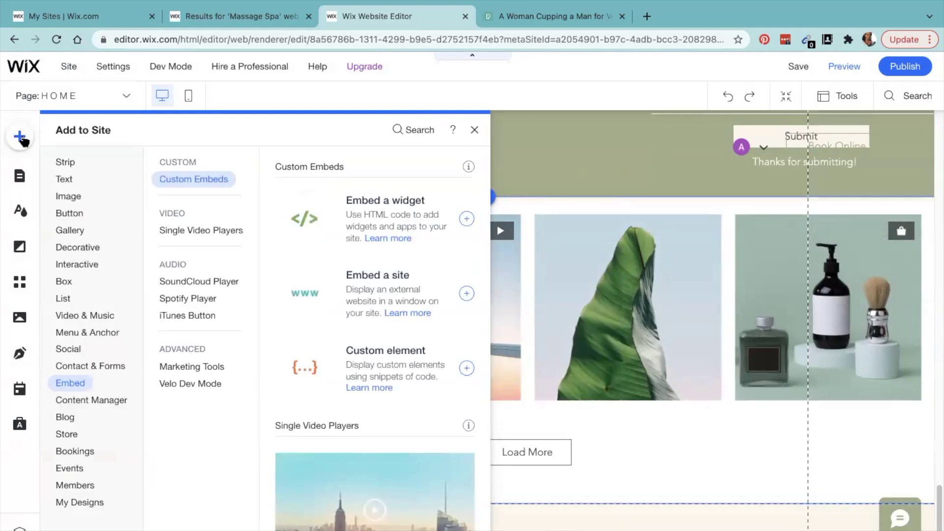
Examine the social bar icon styles that can be added to the site, and return to the start of the Home page.
{"action": "left_click", "coordinate": [70, 350]}
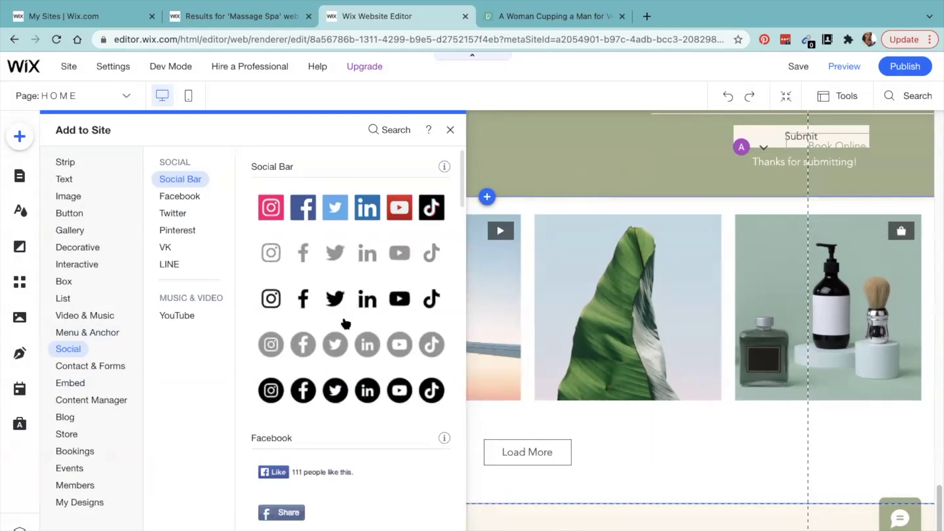
{"action": "left_click", "coordinate": [450, 130]}
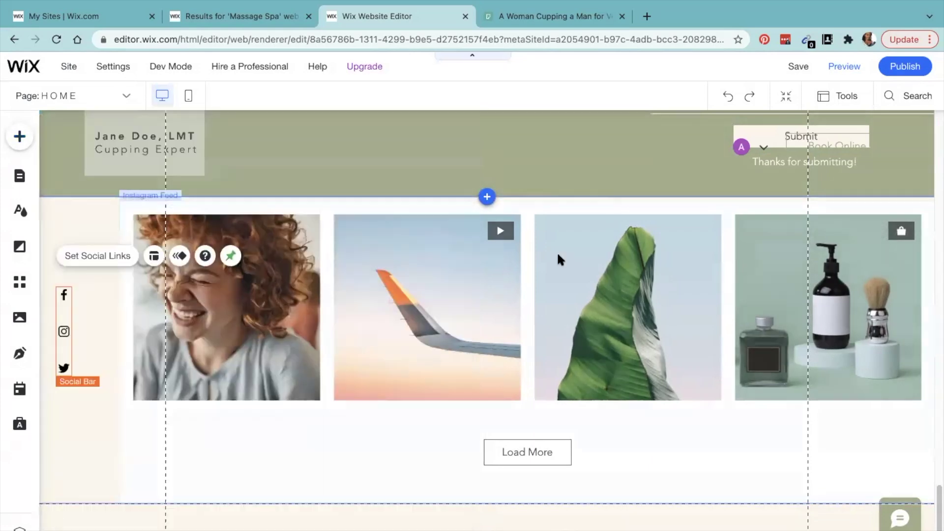
{"action": "scroll", "coordinate": [387, 175], "scroll_direction": "up", "scroll_amount": 10}
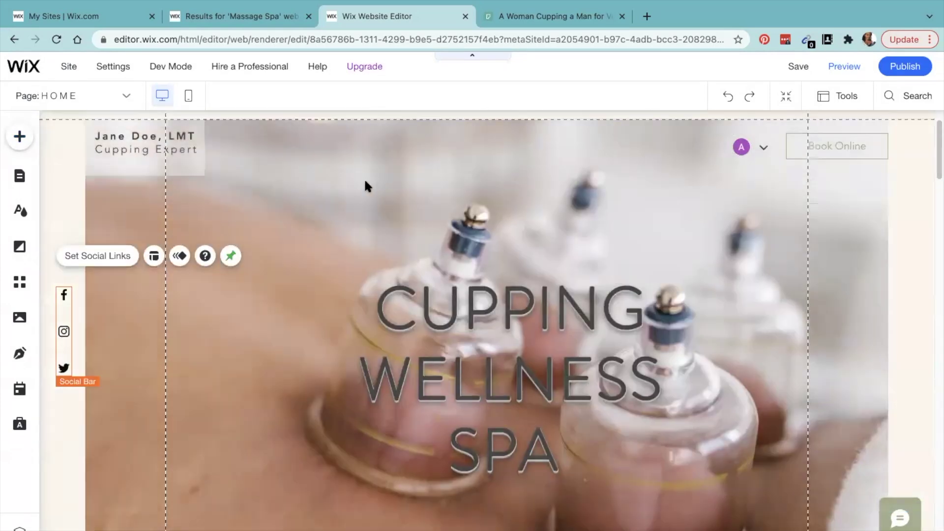
{"action": "scroll", "coordinate": [365, 186], "scroll_direction": "up", "scroll_amount": 2}
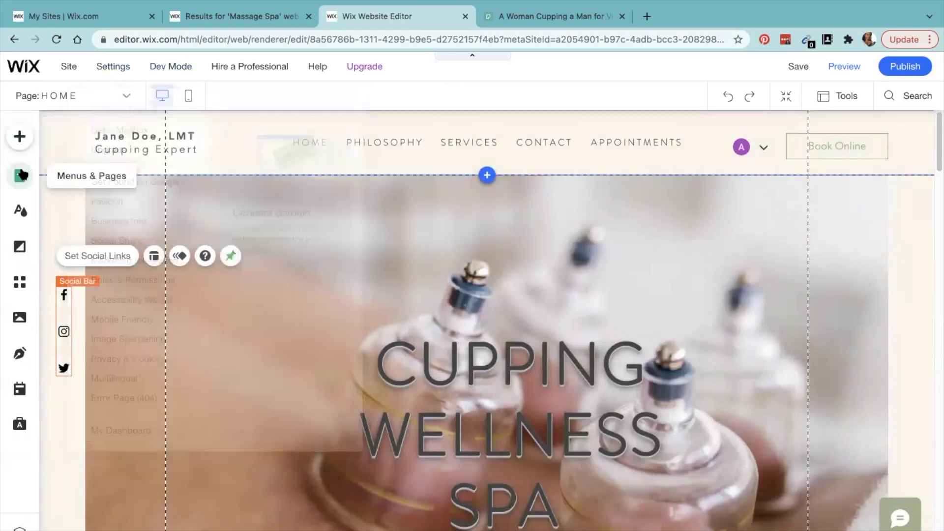
{"action": "left_click", "coordinate": [20, 175]}
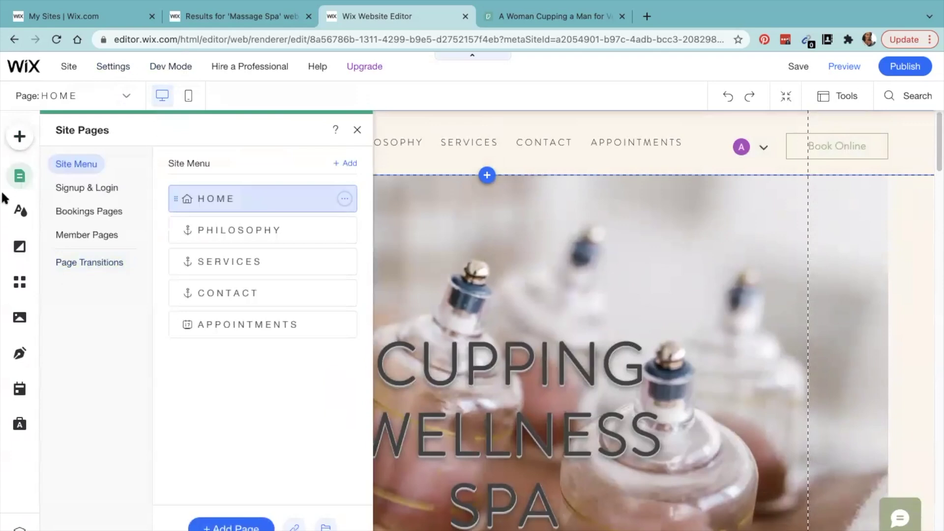
{"action": "left_click", "coordinate": [20, 211]}
{"action": "left_click", "coordinate": [20, 245]}
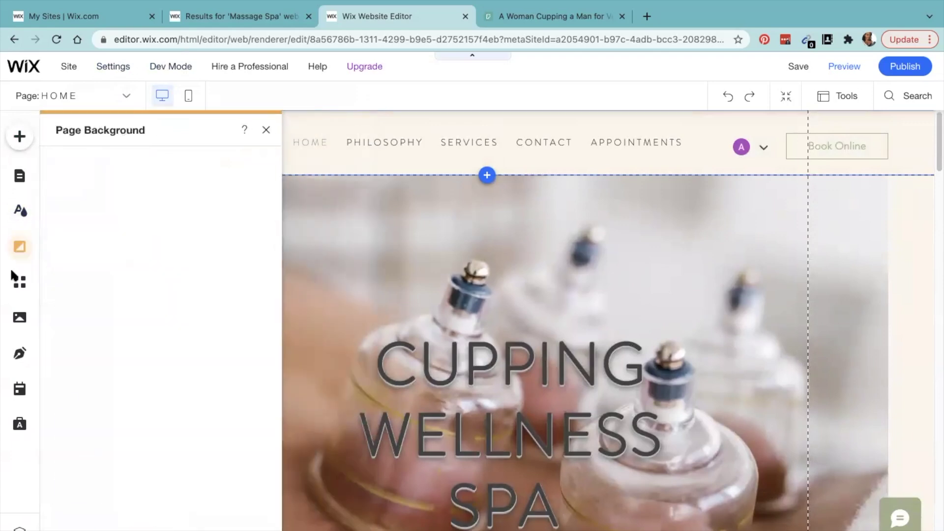
{"action": "left_click", "coordinate": [19, 283]}
{"action": "left_click", "coordinate": [20, 317]}
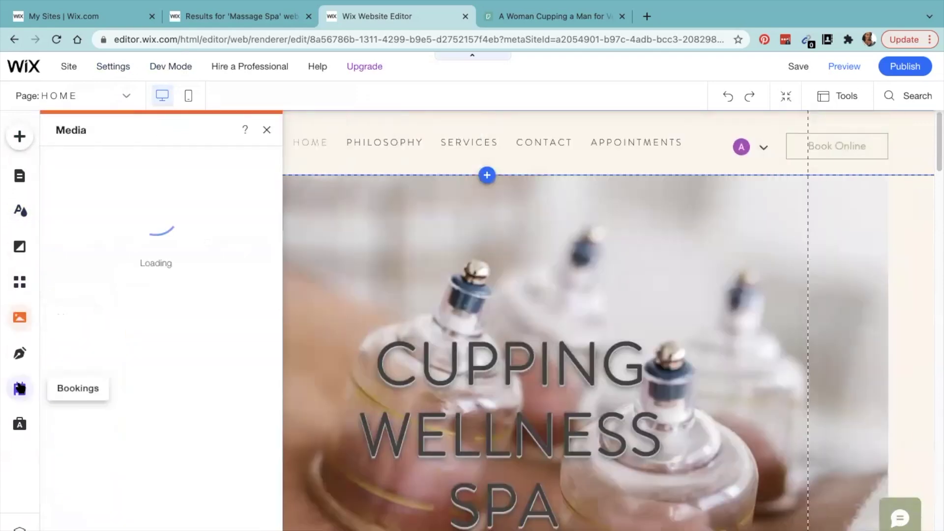
{"action": "left_click", "coordinate": [20, 176]}
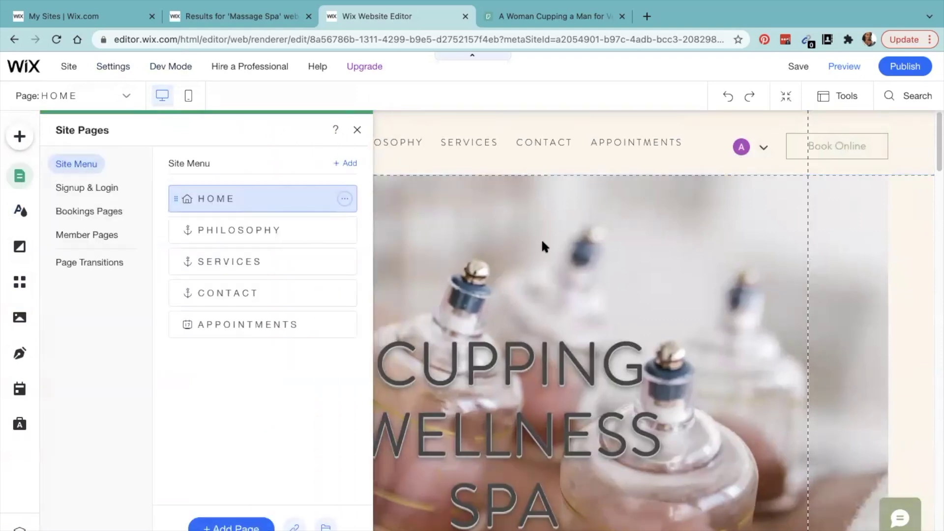
{"action": "left_click", "coordinate": [473, 291]}
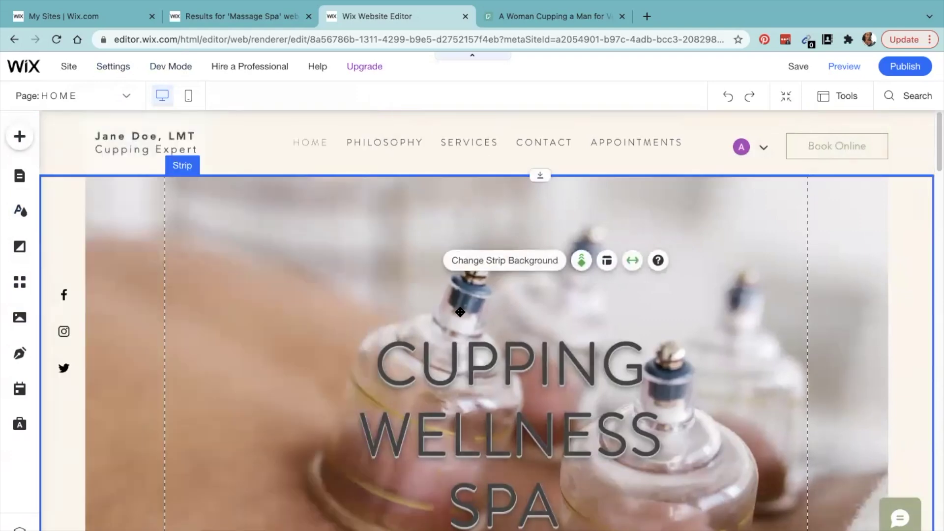
{"action": "scroll", "coordinate": [506, 217], "scroll_direction": "down", "scroll_amount": 10}
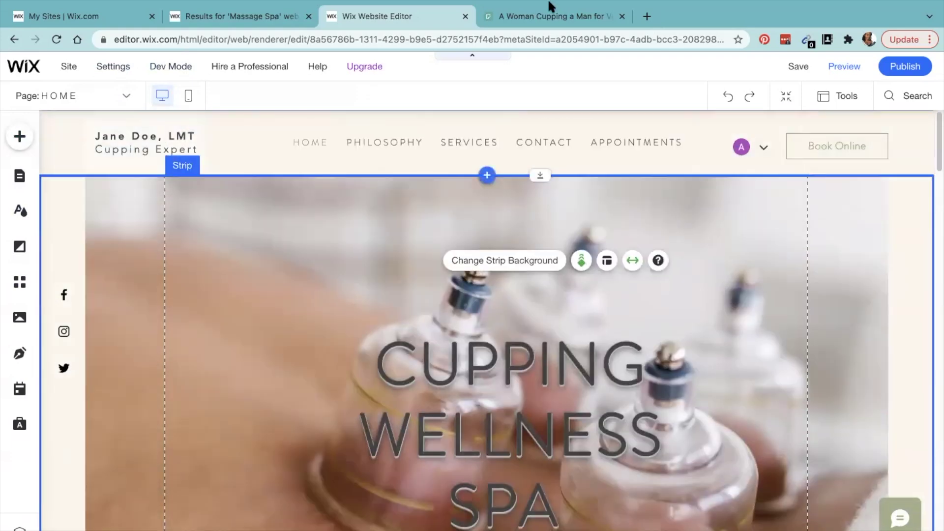
Switch to the Pexels tab and close the thank-you message and the cupping massage video.
{"action": "left_click", "coordinate": [551, 17]}
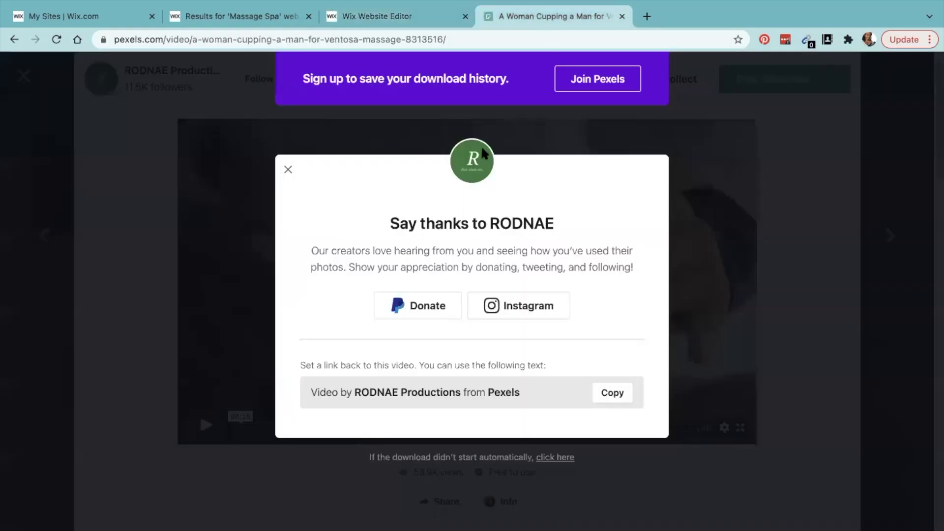
{"action": "left_click", "coordinate": [285, 170]}
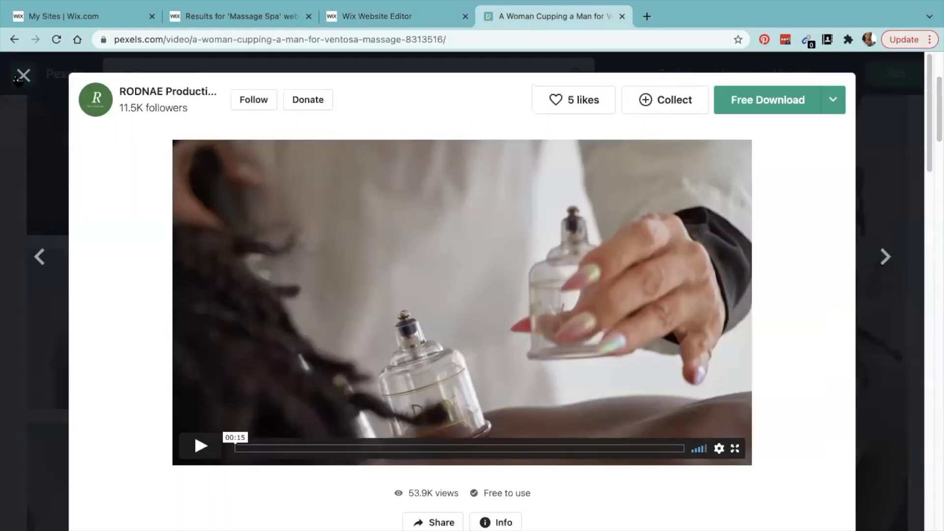
{"action": "left_click", "coordinate": [39, 78]}
Open the Coolors color scheme website in place of the Pexels search results.
{"action": "left_click", "coordinate": [530, 38]}
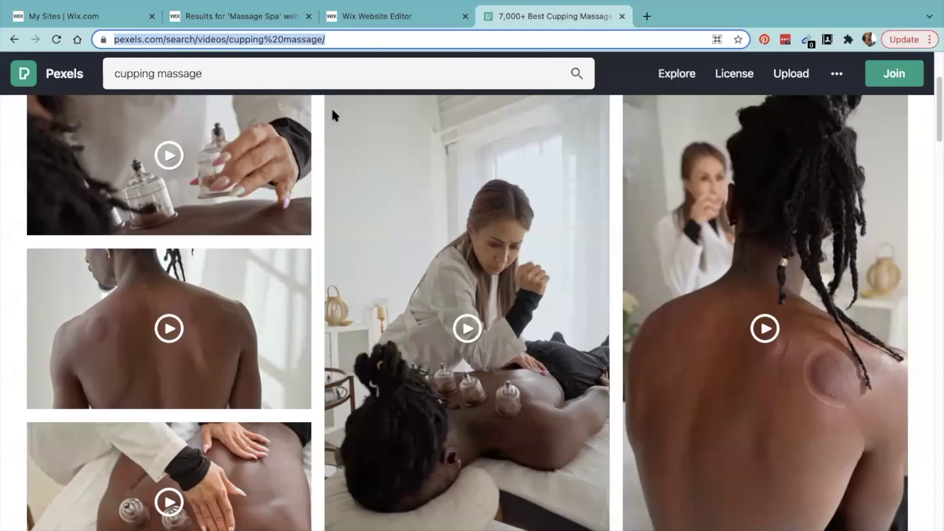
{"action": "left_click", "coordinate": [185, 67]}
{"action": "triple_click", "coordinate": [185, 67]}
{"action": "type", "text": "COOL"}
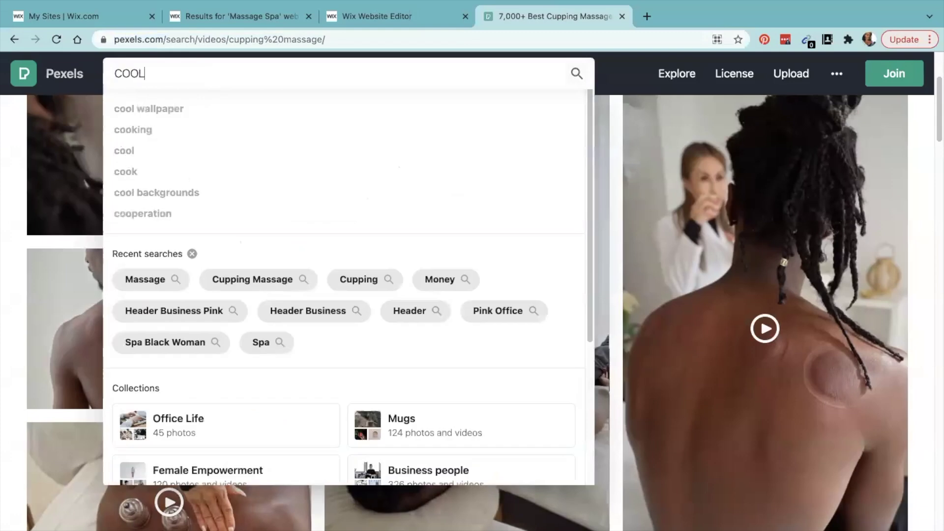
{"action": "left_click", "coordinate": [184, 37]}
{"action": "type", "text": "COOL"}
{"action": "key", "text": "Return"}
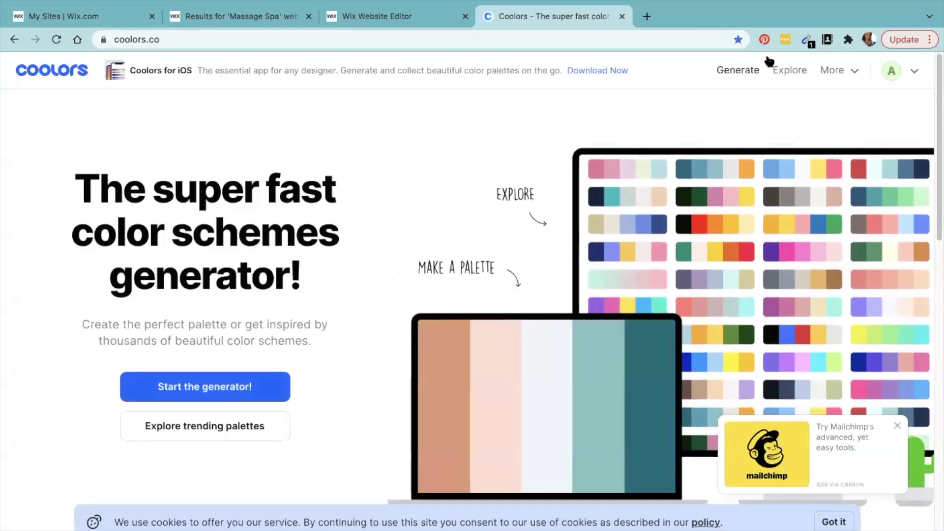
Open the account's Coolors profile and look through its saved color palettes.
{"action": "left_click", "coordinate": [892, 73]}
{"action": "left_click", "coordinate": [846, 103]}
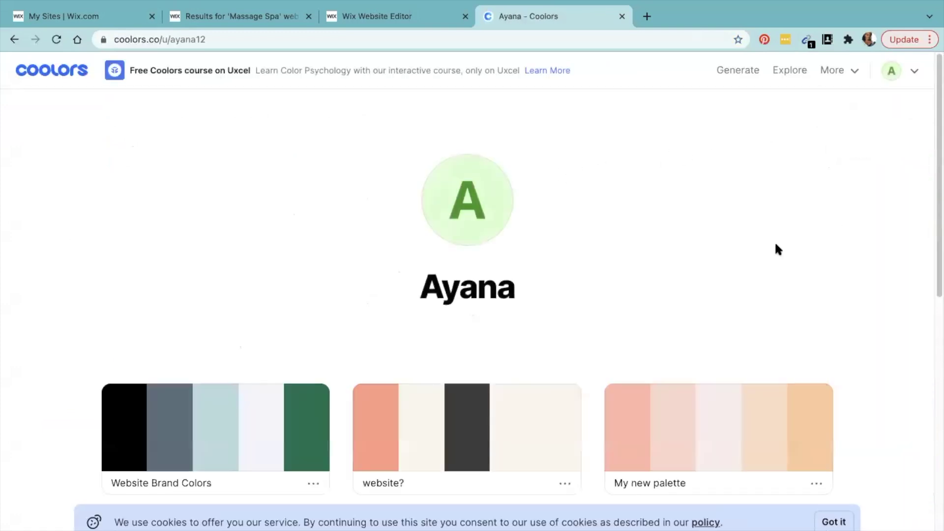
{"action": "scroll", "coordinate": [738, 251], "scroll_direction": "down", "scroll_amount": 9}
{"action": "scroll", "coordinate": [638, 254], "scroll_direction": "up", "scroll_amount": 9}
{"action": "scroll", "coordinate": [262, 191], "scroll_direction": "down", "scroll_amount": 5}
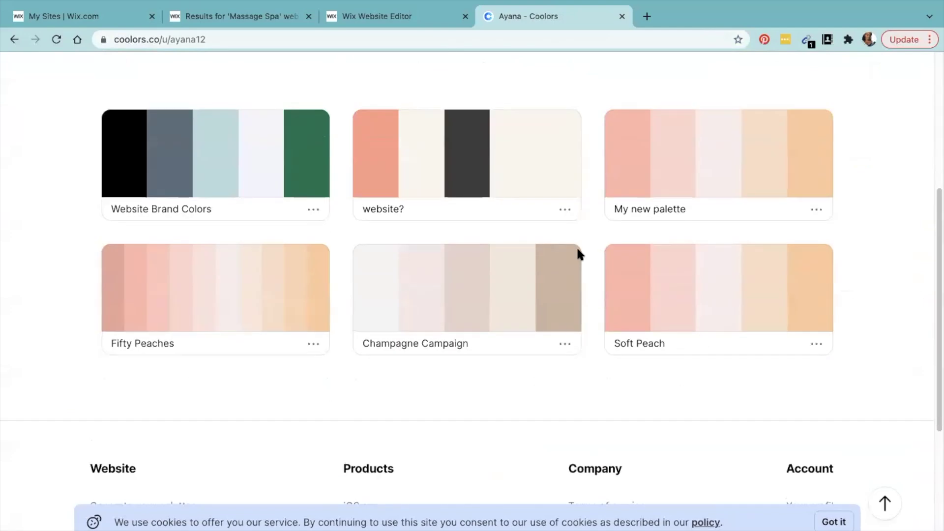
{"action": "scroll", "coordinate": [511, 307], "scroll_direction": "up", "scroll_amount": 5}
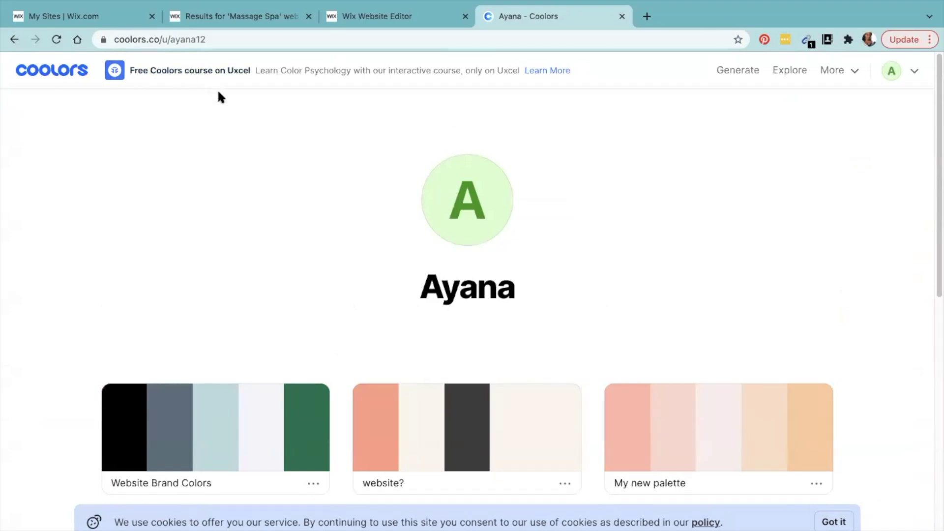
Open the Coolors palette generator and generate a new five-color palette.
{"action": "left_click", "coordinate": [733, 71]}
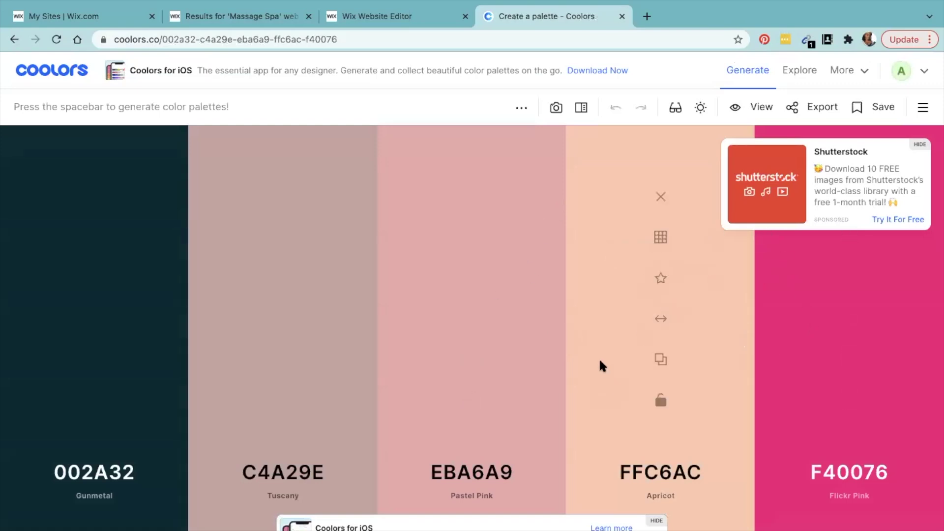
{"action": "left_click", "coordinate": [751, 70]}
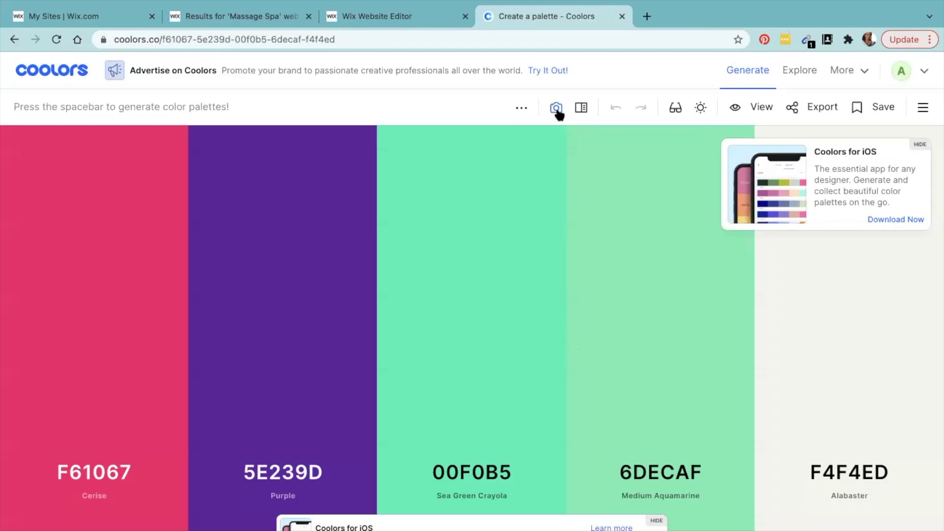
Load the cupping photo into the image picker and try sampling dark gray from a cup's valve as the first palette color.
{"action": "left_click", "coordinate": [556, 108]}
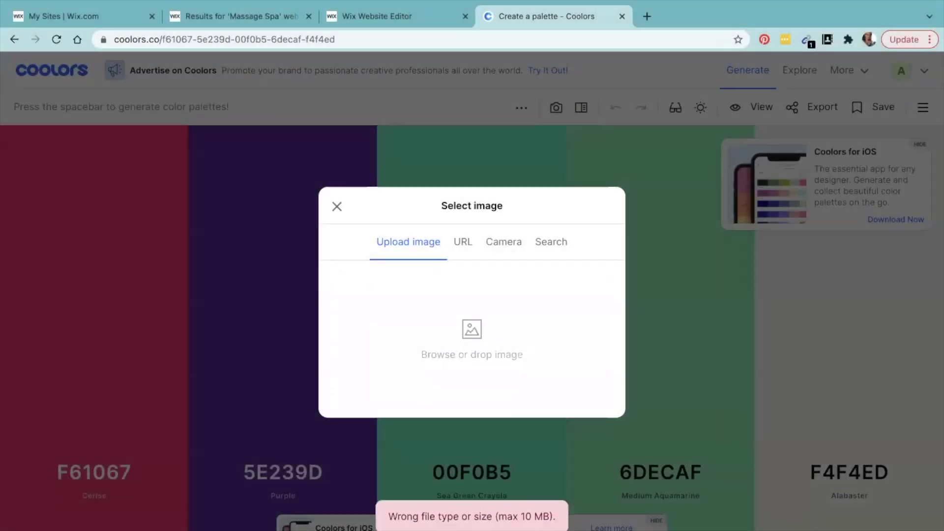
{"action": "left_click_drag", "start_coordinate": [413, 368], "coordinate": [413, 384]}
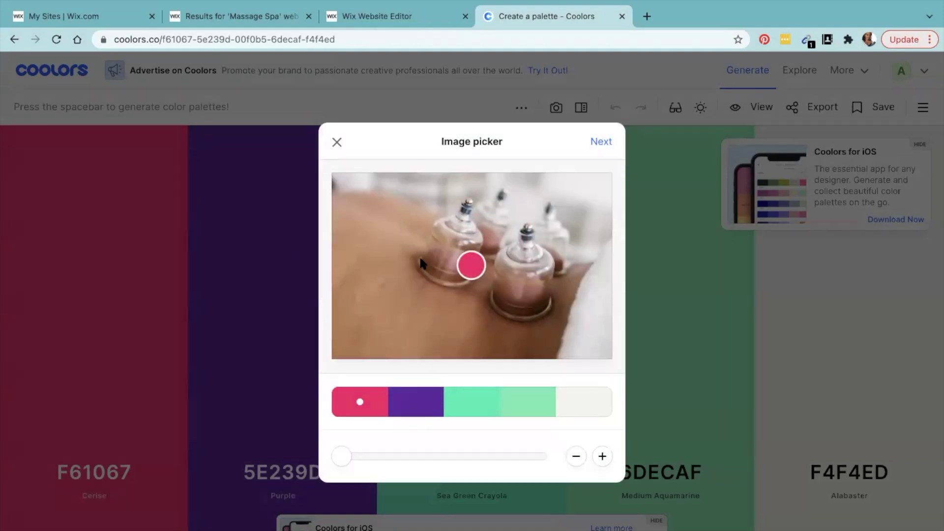
{"action": "left_click_drag", "start_coordinate": [471, 265], "coordinate": [463, 210]}
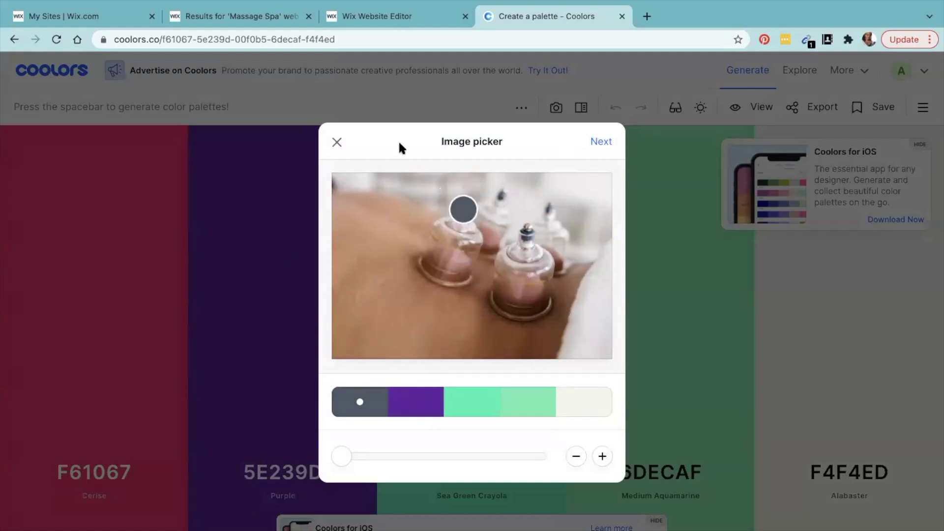
{"action": "left_click", "coordinate": [338, 143]}
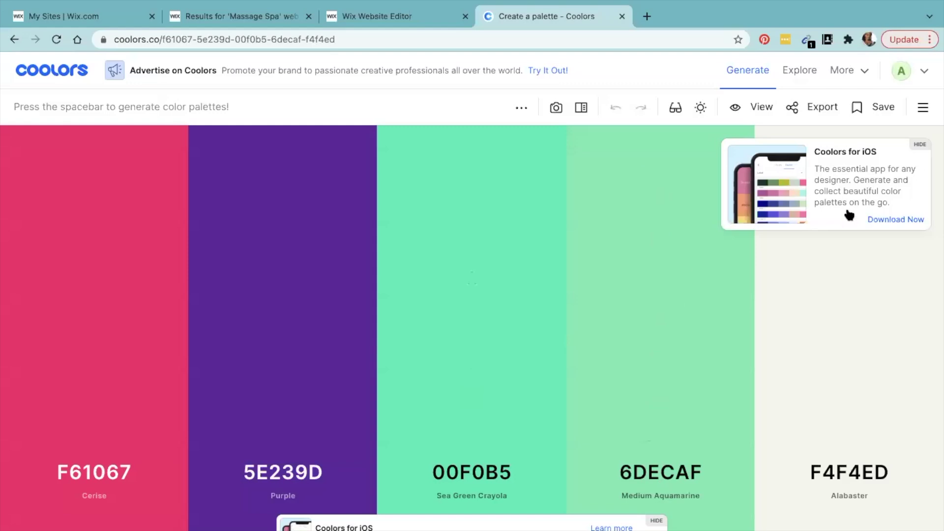
Open the Coolors trending palettes and look through them for a scheme that suits the cupping photos.
{"action": "left_click", "coordinate": [788, 71]}
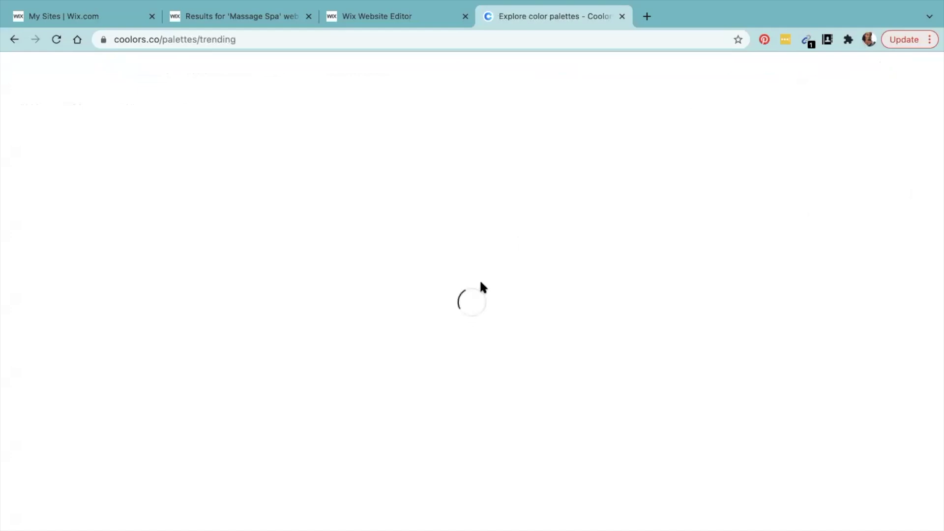
{"action": "scroll", "coordinate": [480, 320], "scroll_direction": "down", "scroll_amount": 5}
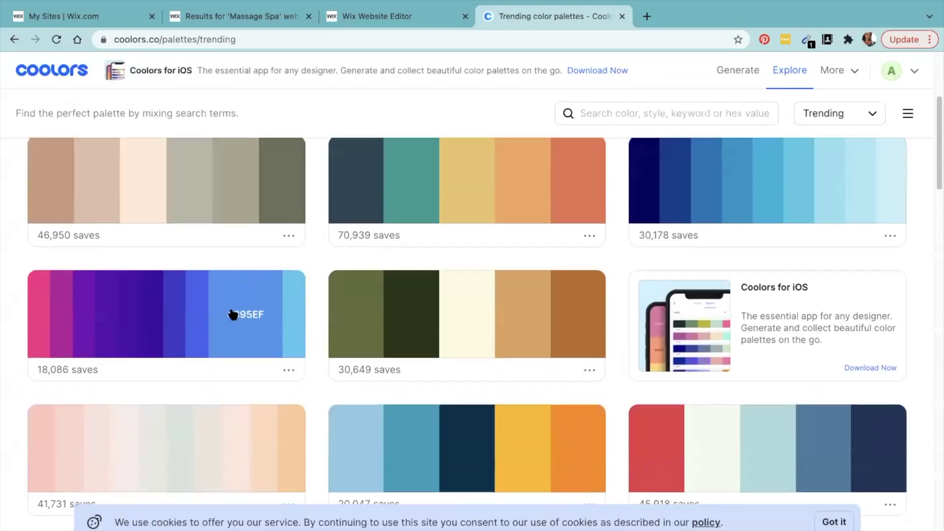
{"action": "scroll", "coordinate": [232, 315], "scroll_direction": "up", "scroll_amount": 4}
{"action": "scroll", "coordinate": [521, 314], "scroll_direction": "down", "scroll_amount": 15}
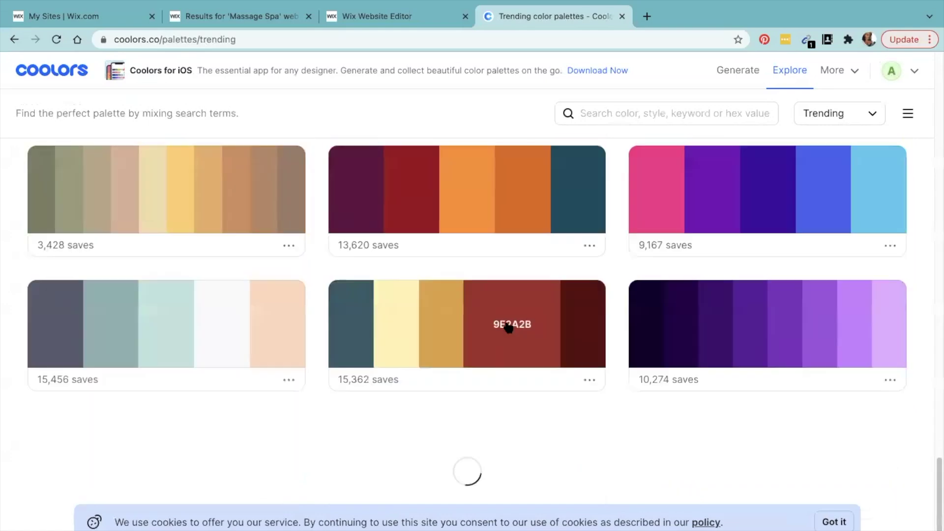
{"action": "scroll", "coordinate": [509, 327], "scroll_direction": "up", "scroll_amount": 3}
{"action": "scroll", "coordinate": [501, 322], "scroll_direction": "down", "scroll_amount": 10}
{"action": "scroll", "coordinate": [337, 335], "scroll_direction": "down", "scroll_amount": 5}
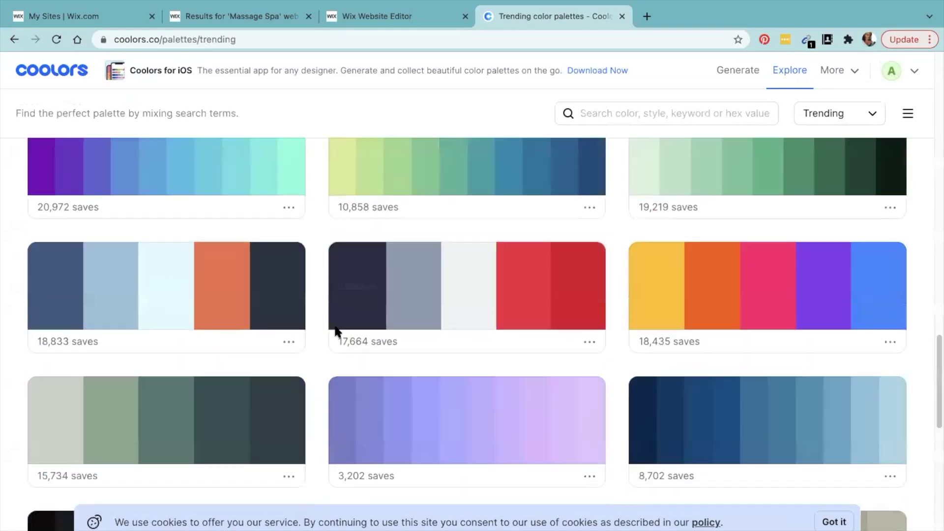
{"action": "scroll", "coordinate": [344, 335], "scroll_direction": "down", "scroll_amount": 12}
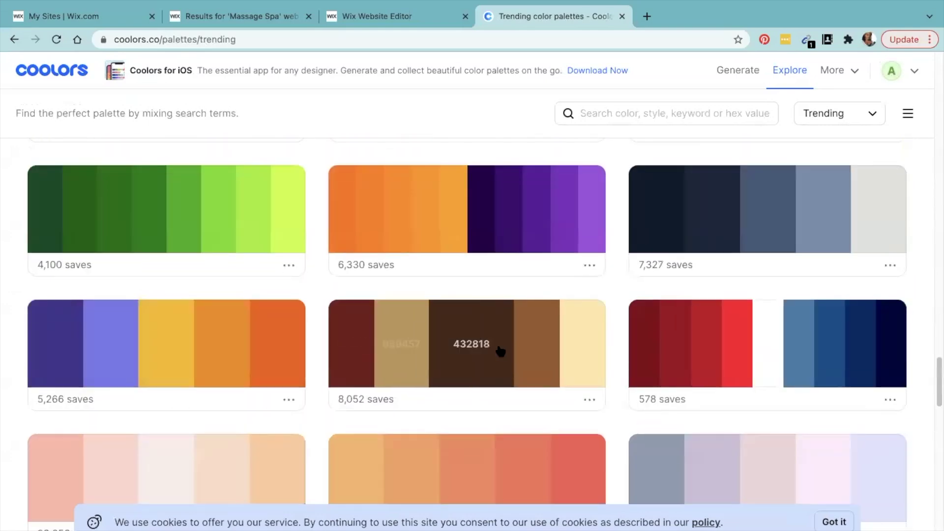
{"action": "scroll", "coordinate": [509, 347], "scroll_direction": "down", "scroll_amount": 10}
{"action": "scroll", "coordinate": [511, 349], "scroll_direction": "up", "scroll_amount": 5}
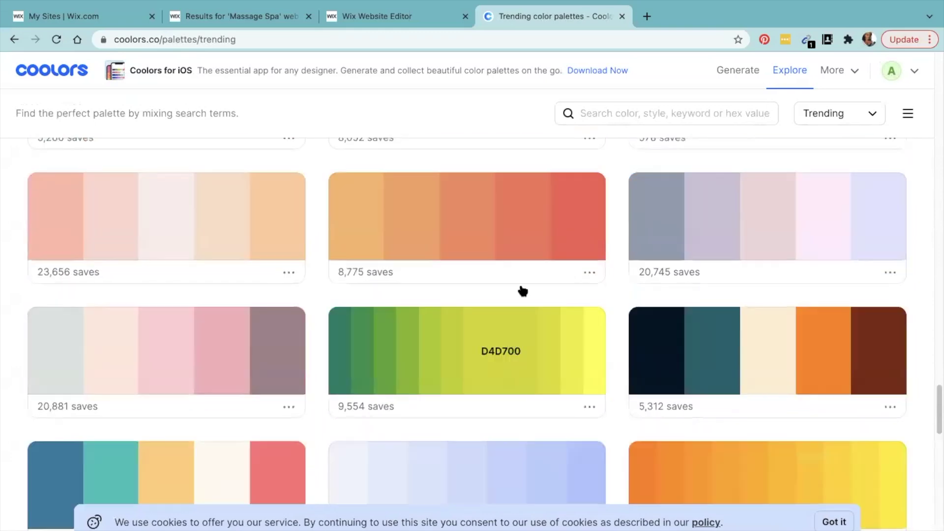
{"action": "scroll", "coordinate": [518, 338], "scroll_direction": "down", "scroll_amount": 4}
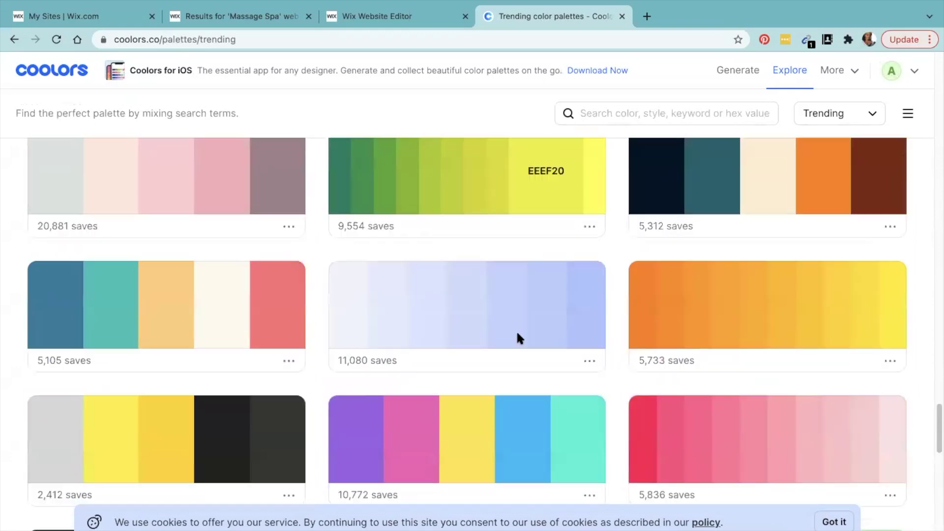
{"action": "scroll", "coordinate": [393, 353], "scroll_direction": "down", "scroll_amount": 6}
{"action": "scroll", "coordinate": [378, 350], "scroll_direction": "up", "scroll_amount": 6}
{"action": "scroll", "coordinate": [379, 347], "scroll_direction": "down", "scroll_amount": 9}
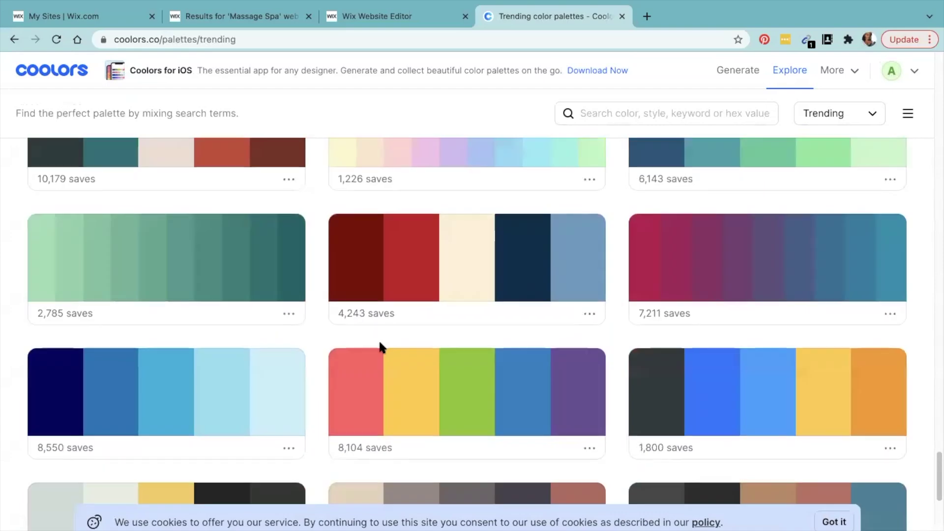
{"action": "scroll", "coordinate": [380, 346], "scroll_direction": "down", "scroll_amount": 5}
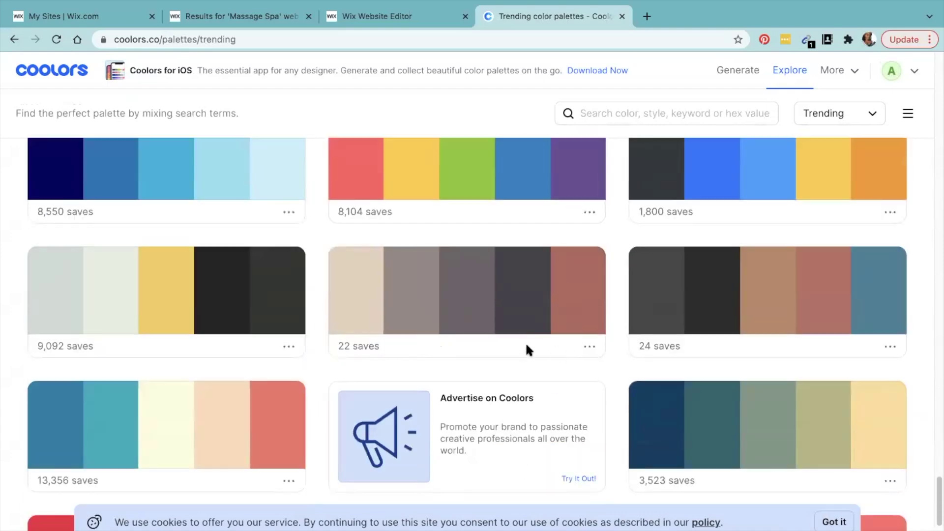
View the beige, mauve-gray and terracotta palette's details and copy the hex code B4665E of its terracotta color.
{"action": "left_click", "coordinate": [589, 347]}
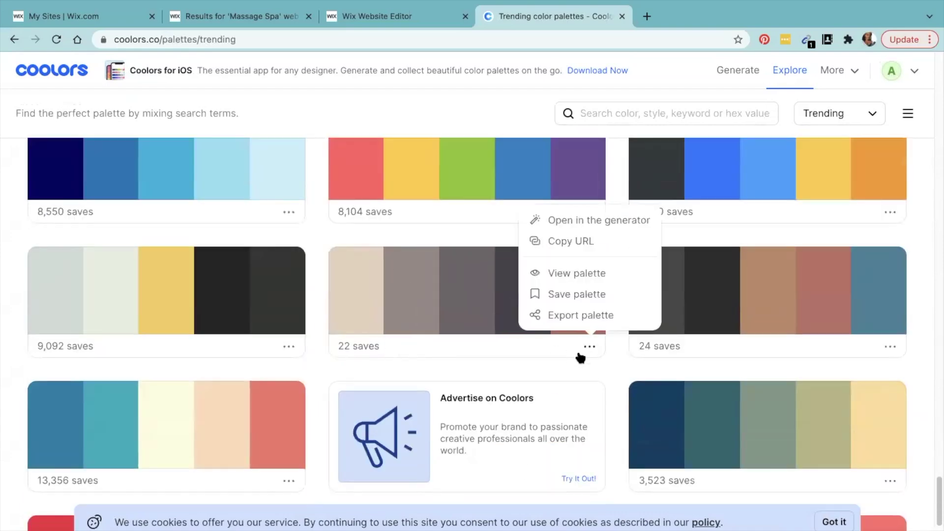
{"action": "left_click", "coordinate": [571, 274]}
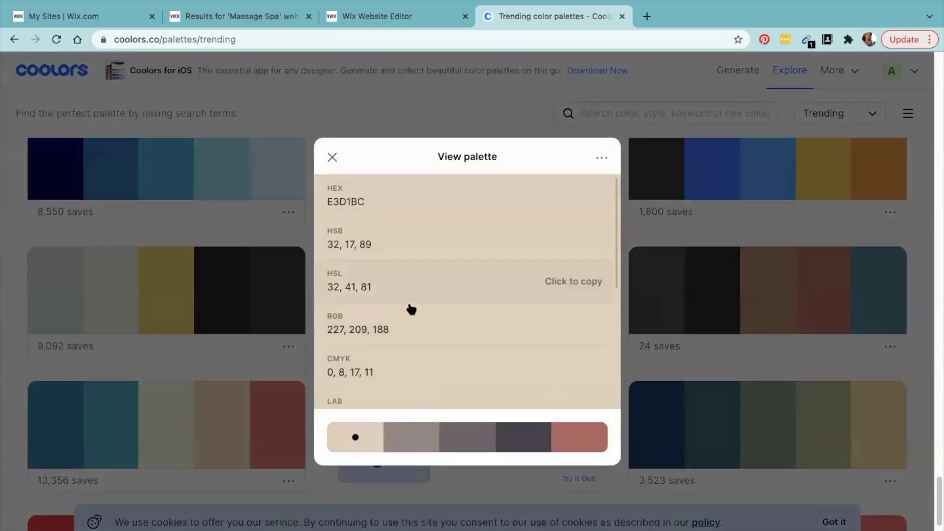
{"action": "scroll", "coordinate": [411, 308], "scroll_direction": "down", "scroll_amount": 5}
{"action": "left_click", "coordinate": [587, 437]}
{"action": "scroll", "coordinate": [491, 295], "scroll_direction": "up", "scroll_amount": 5}
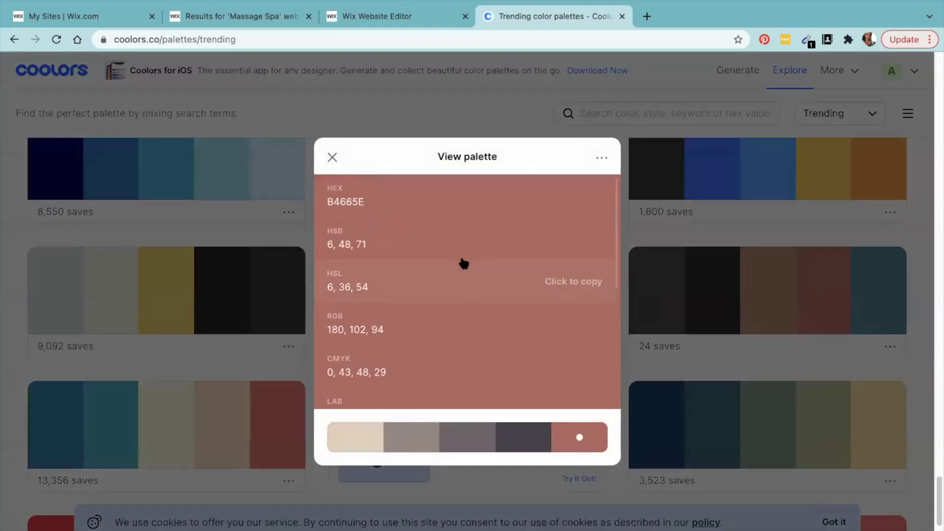
{"action": "left_click", "coordinate": [561, 199]}
Switch to the Wix Website Editor and open the custom design options of the Book Online button under Reiki Healing.
{"action": "left_click", "coordinate": [394, 20]}
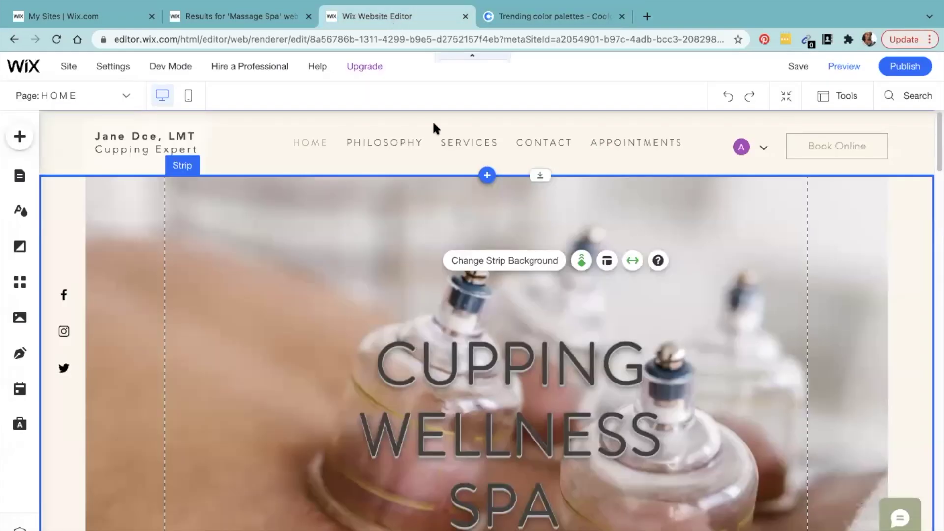
{"action": "scroll", "coordinate": [426, 226], "scroll_direction": "down", "scroll_amount": 5}
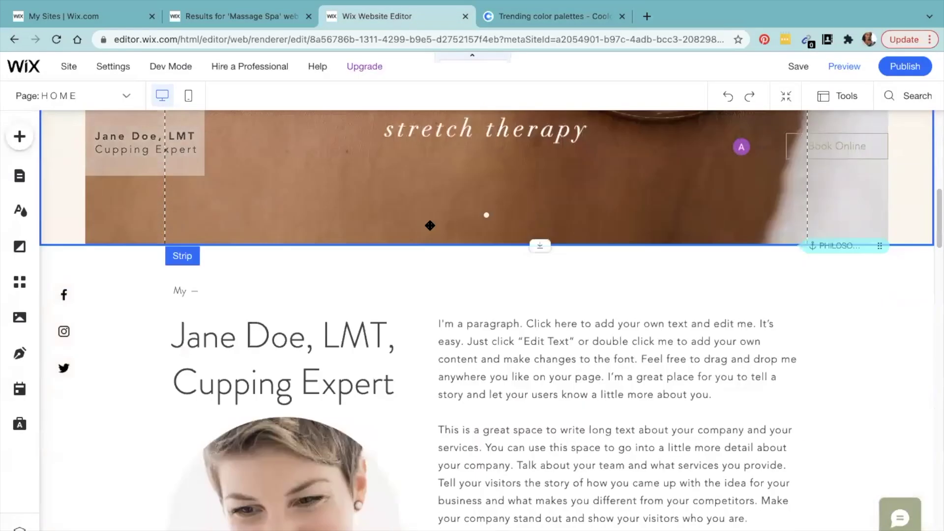
{"action": "scroll", "coordinate": [429, 234], "scroll_direction": "down", "scroll_amount": 20}
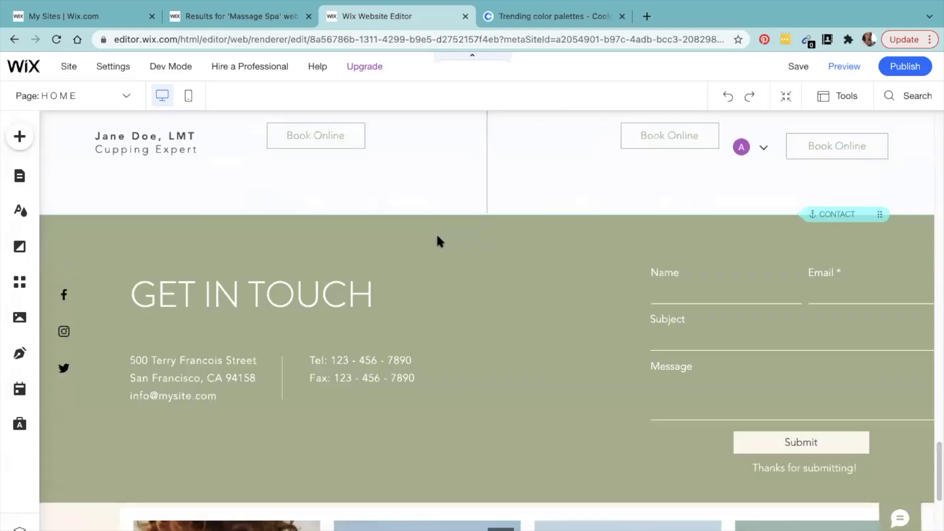
{"action": "scroll", "coordinate": [436, 233], "scroll_direction": "up", "scroll_amount": 5}
{"action": "left_click", "coordinate": [354, 393]}
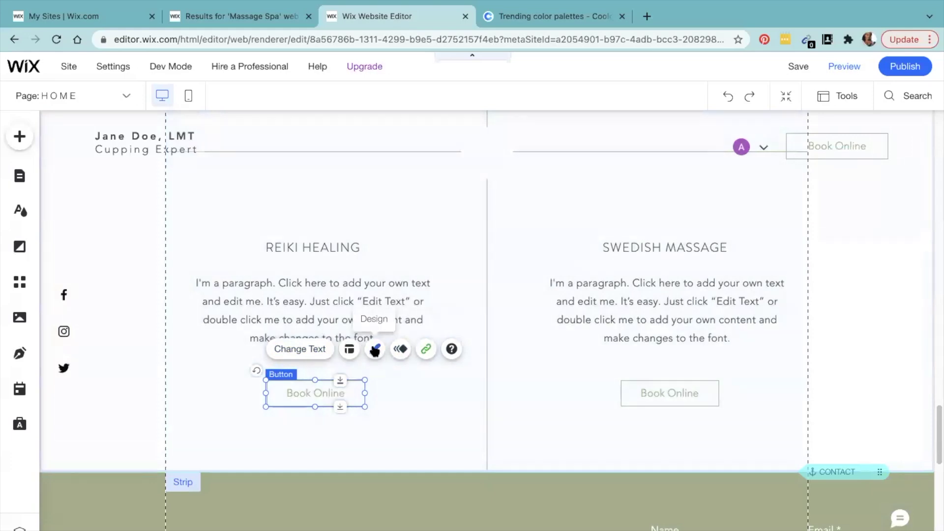
{"action": "left_click", "coordinate": [375, 349]}
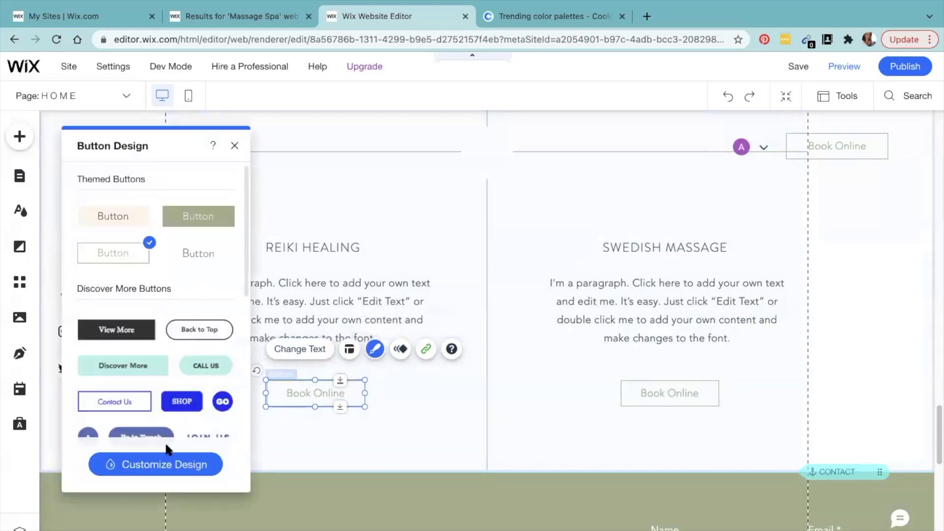
{"action": "left_click", "coordinate": [161, 464]}
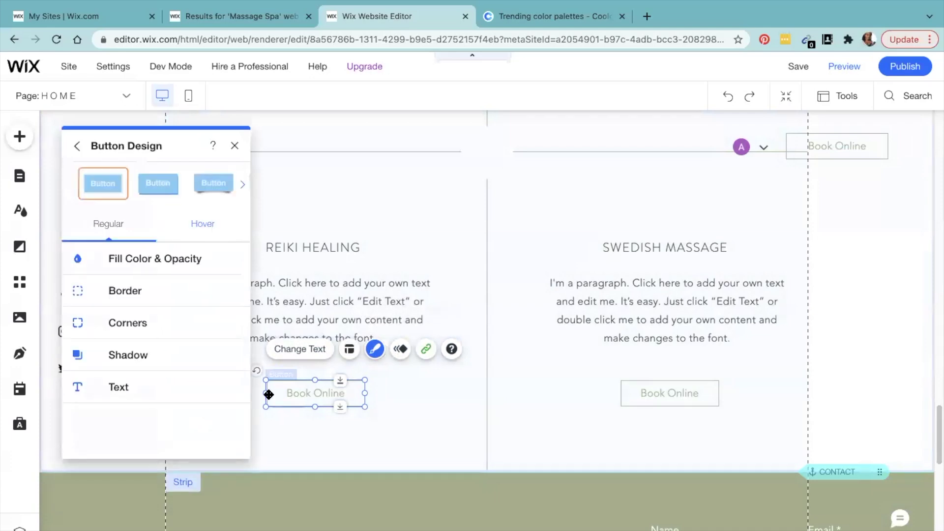
Add the custom color B4665E and apply it as the Reiki Healing button's background fill.
{"action": "left_click", "coordinate": [166, 265]}
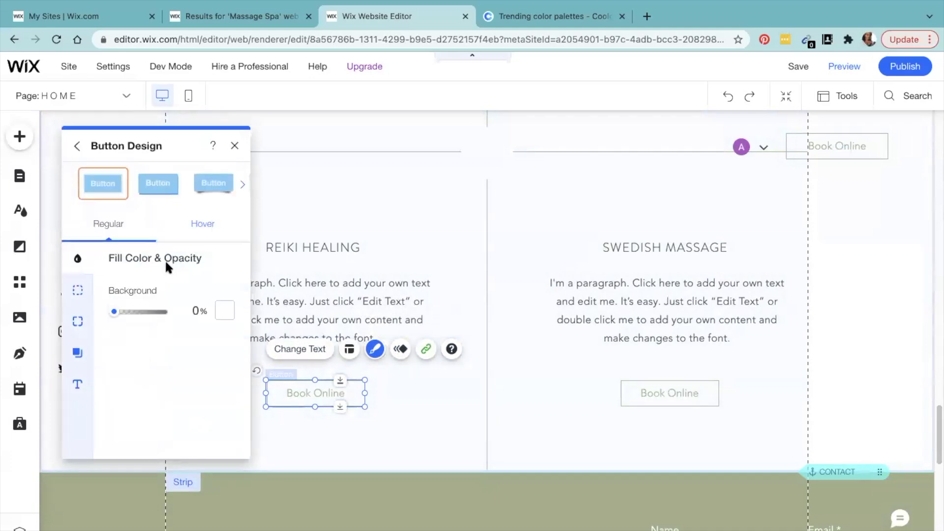
{"action": "left_click", "coordinate": [222, 315]}
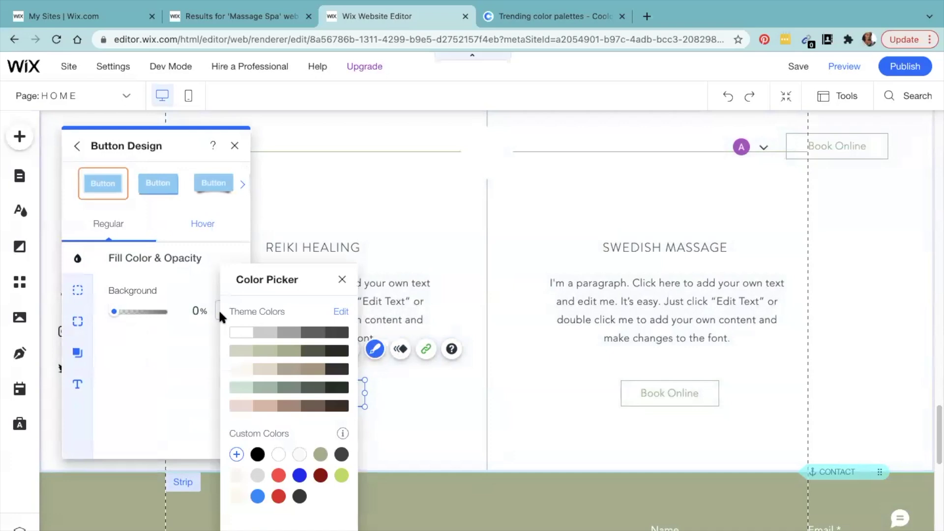
{"action": "left_click", "coordinate": [237, 453]}
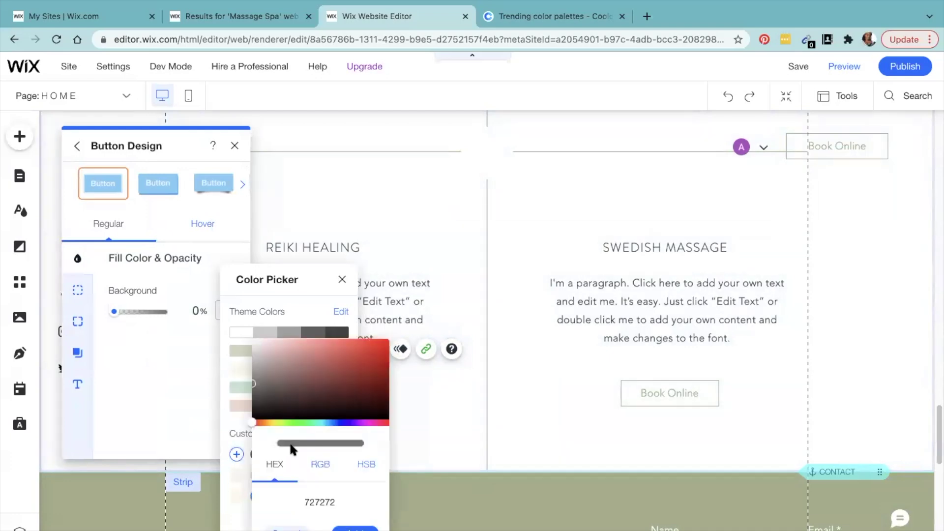
{"action": "left_click", "coordinate": [330, 503]}
{"action": "type", "text": "#B4665E"}
{"action": "left_click", "coordinate": [354, 527]}
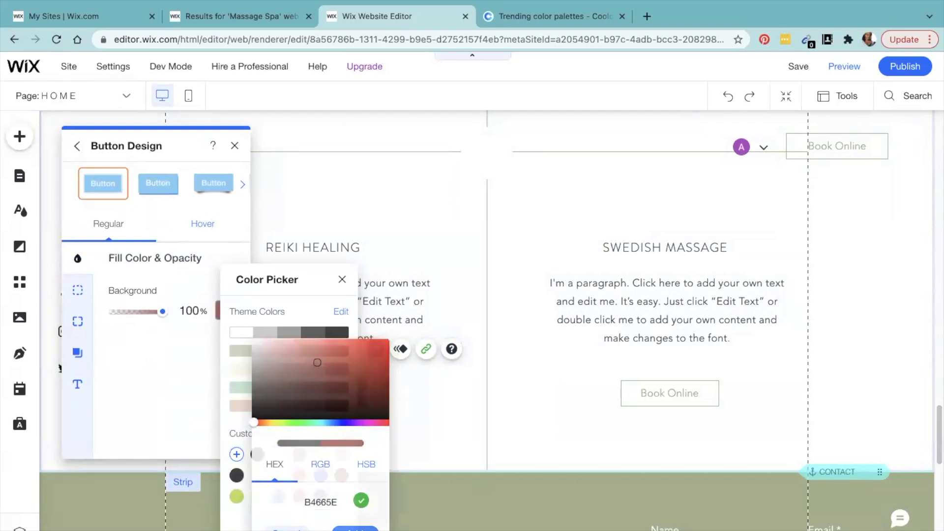
{"action": "left_click", "coordinate": [361, 378]}
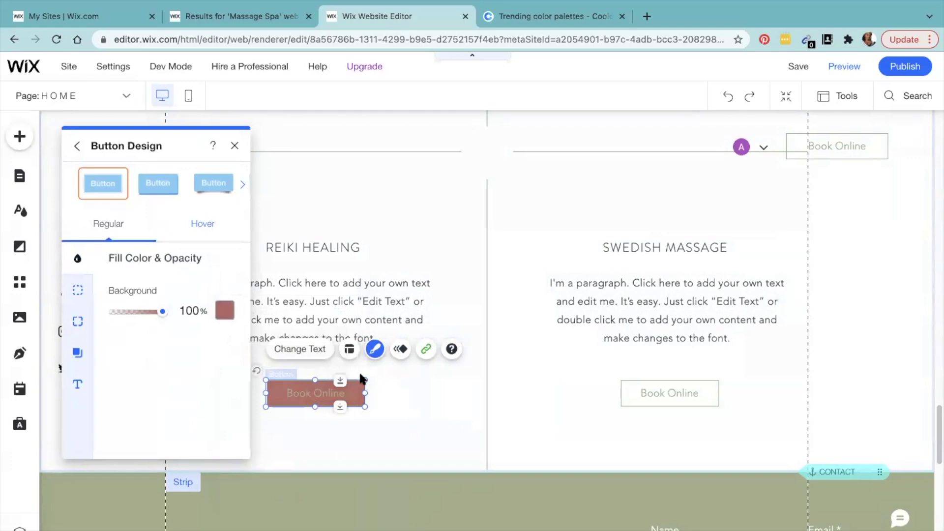
{"action": "left_click", "coordinate": [237, 147]}
{"action": "left_click", "coordinate": [486, 423]}
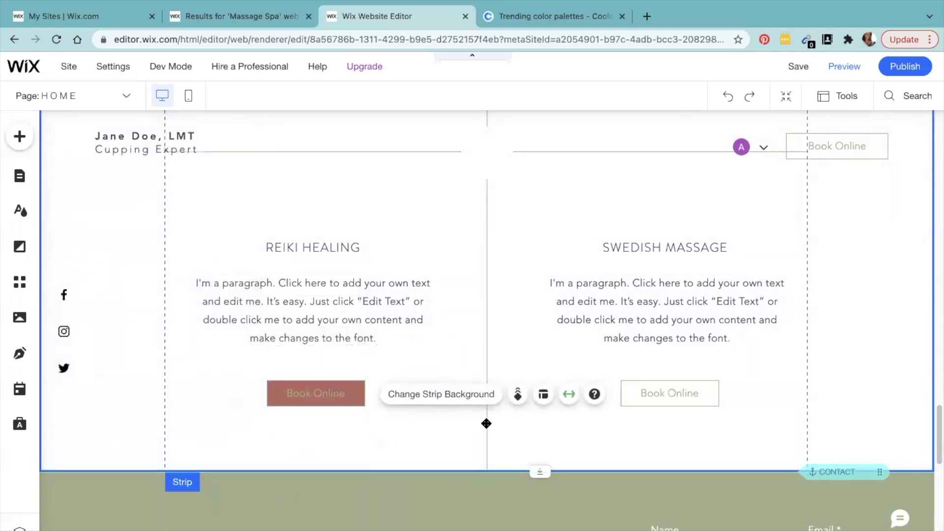
Check the rest of the Home page down to the footer and publish the website.
{"action": "left_click", "coordinate": [679, 391]}
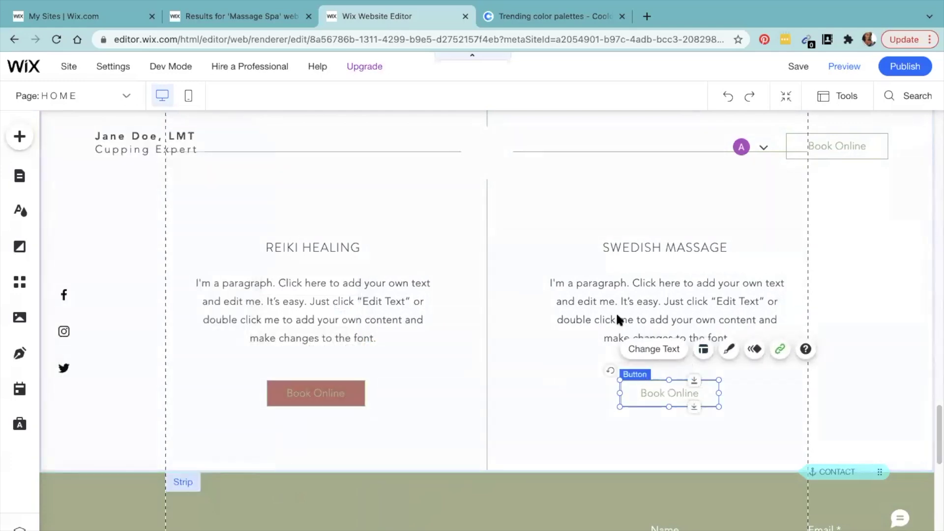
{"action": "scroll", "coordinate": [563, 451], "scroll_direction": "down", "scroll_amount": 10}
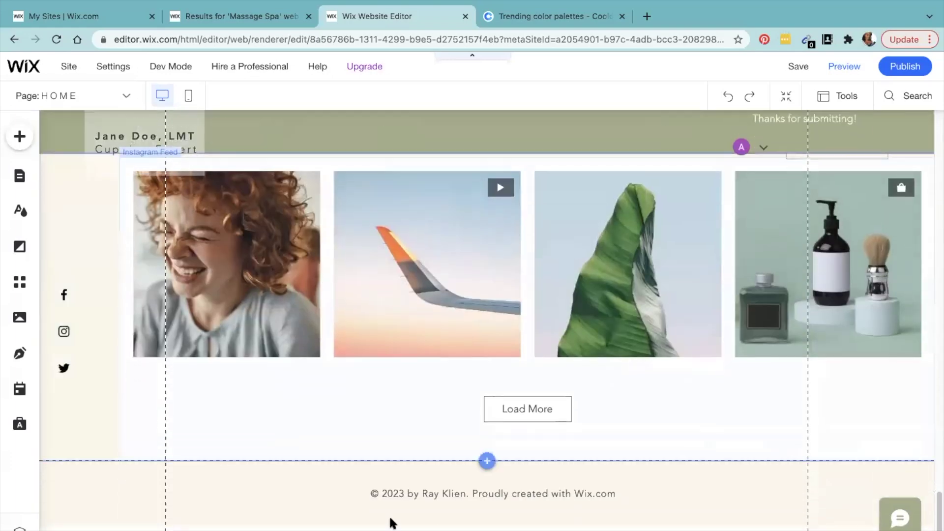
{"action": "scroll", "coordinate": [543, 268], "scroll_direction": "up", "scroll_amount": 15}
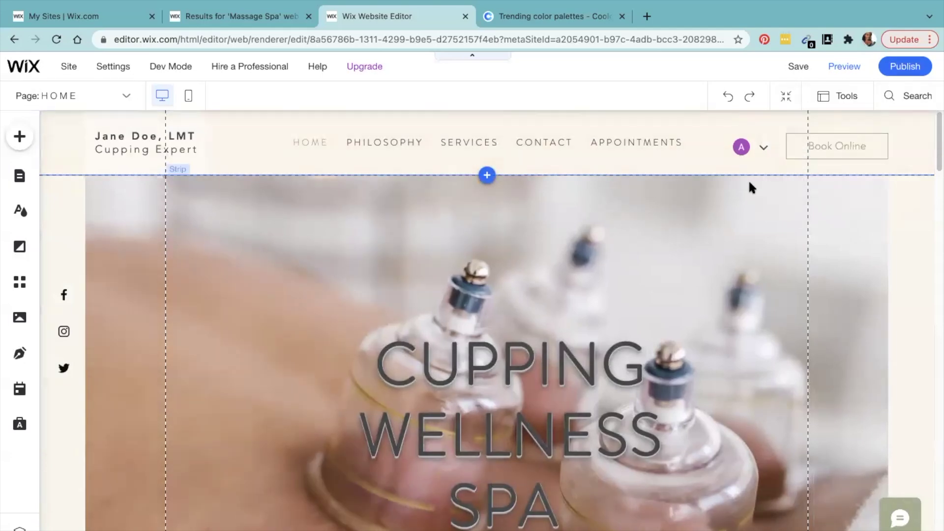
{"action": "left_click", "coordinate": [917, 69]}
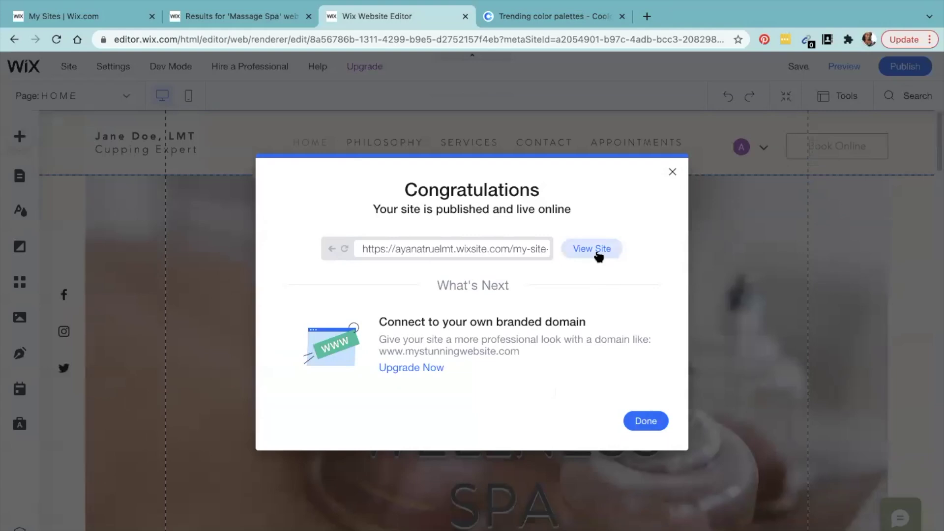
Open the published site and look through its Home page.
{"action": "left_click", "coordinate": [598, 253]}
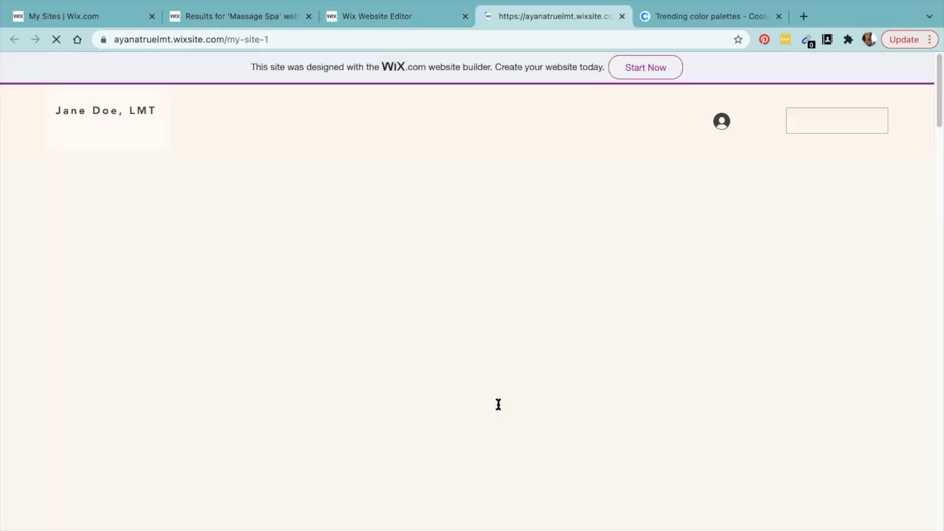
{"action": "scroll", "coordinate": [500, 384], "scroll_direction": "down", "scroll_amount": 5}
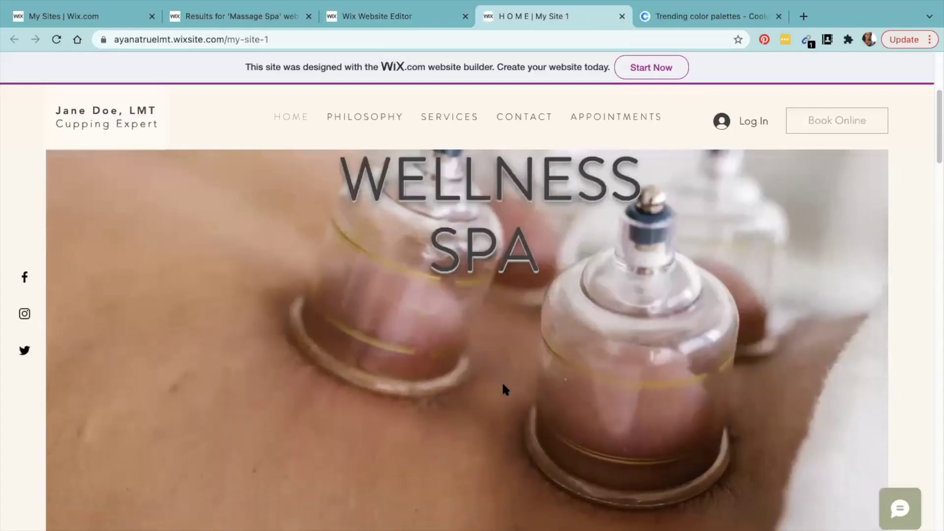
{"action": "scroll", "coordinate": [505, 385], "scroll_direction": "down", "scroll_amount": 15}
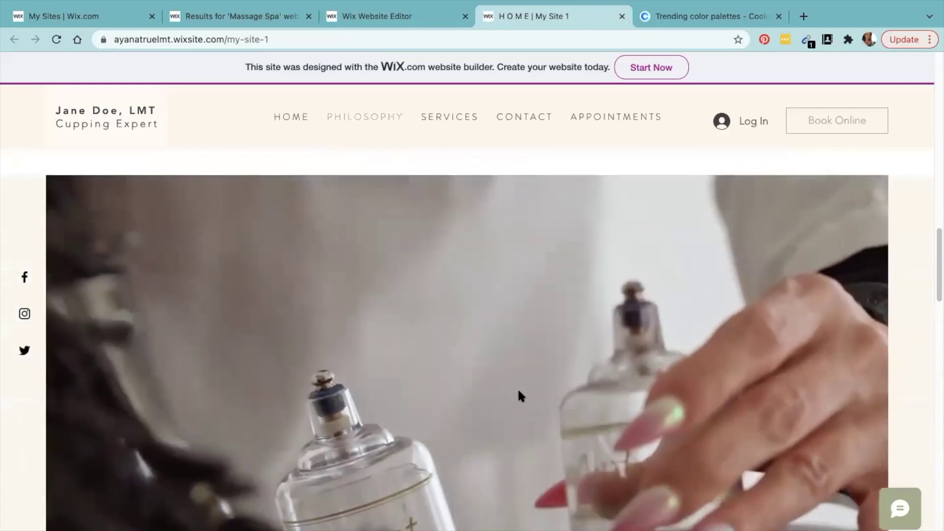
Look through the rest of the published Home page down to the footer and return to its beginning.
{"action": "scroll", "coordinate": [518, 392], "scroll_direction": "down", "scroll_amount": 1}
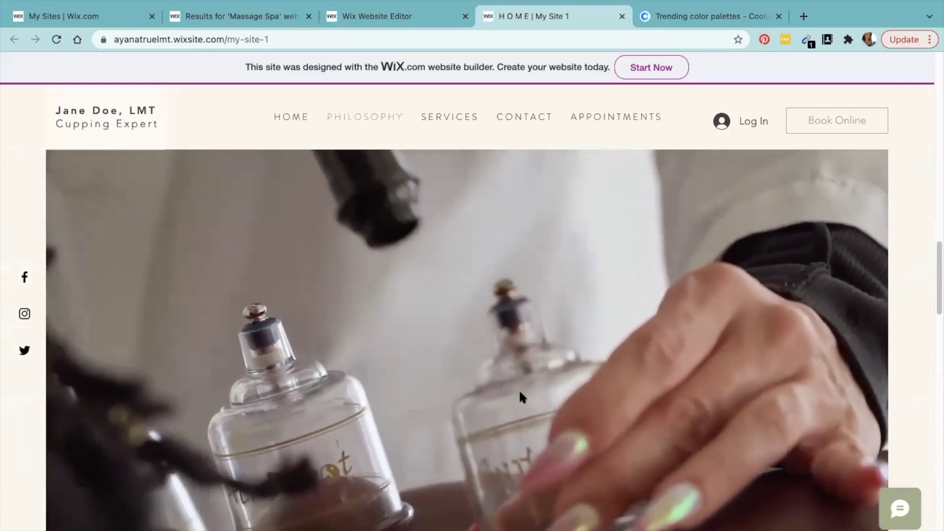
{"action": "scroll", "coordinate": [521, 394], "scroll_direction": "down", "scroll_amount": 1}
{"action": "scroll", "coordinate": [518, 397], "scroll_direction": "down", "scroll_amount": 5}
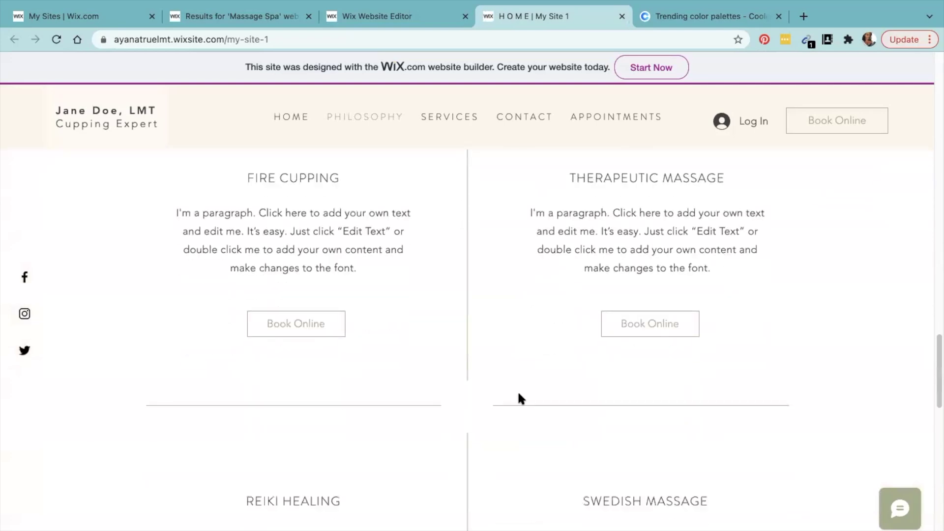
{"action": "scroll", "coordinate": [579, 398], "scroll_direction": "down", "scroll_amount": 6}
{"action": "scroll", "coordinate": [579, 399], "scroll_direction": "down", "scroll_amount": 15}
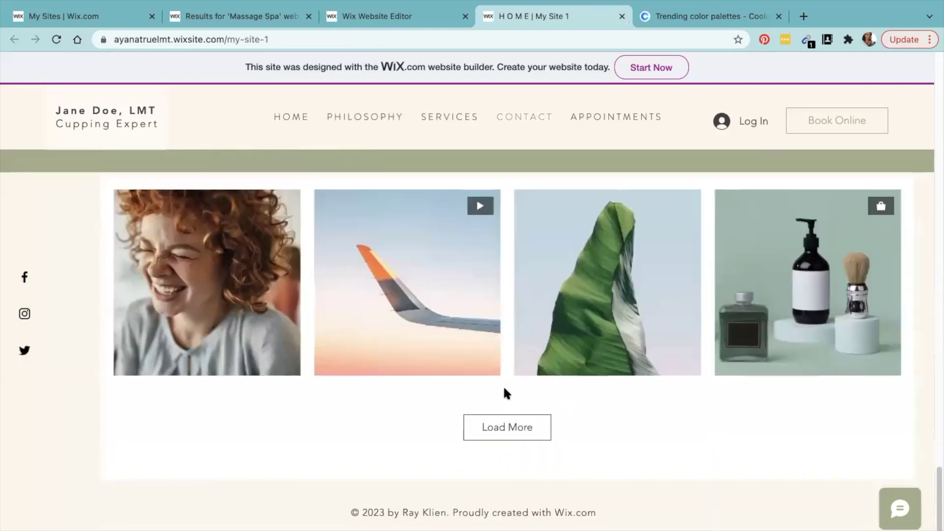
{"action": "scroll", "coordinate": [503, 385], "scroll_direction": "up", "scroll_amount": 20}
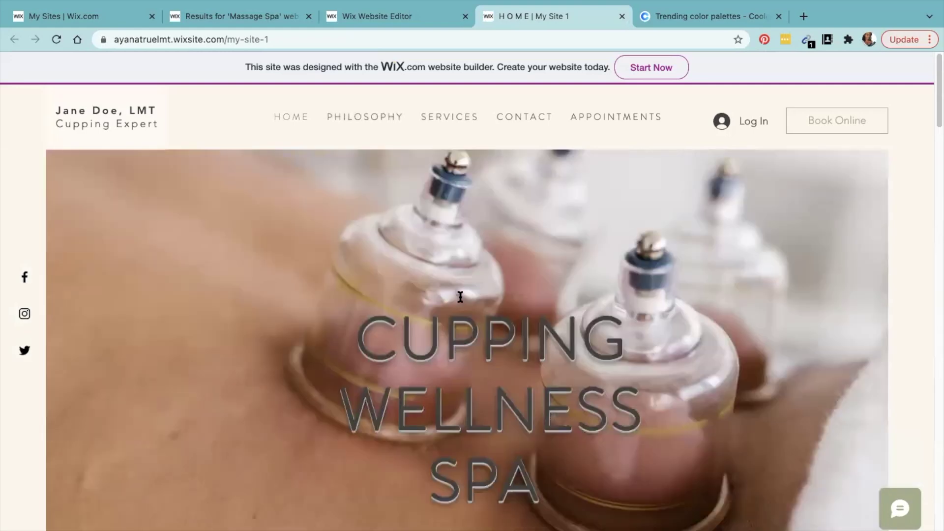
Switch to the Wix My Sites page, refresh the site list and open the dashboard of My Site 1.
{"action": "left_click", "coordinate": [397, 19]}
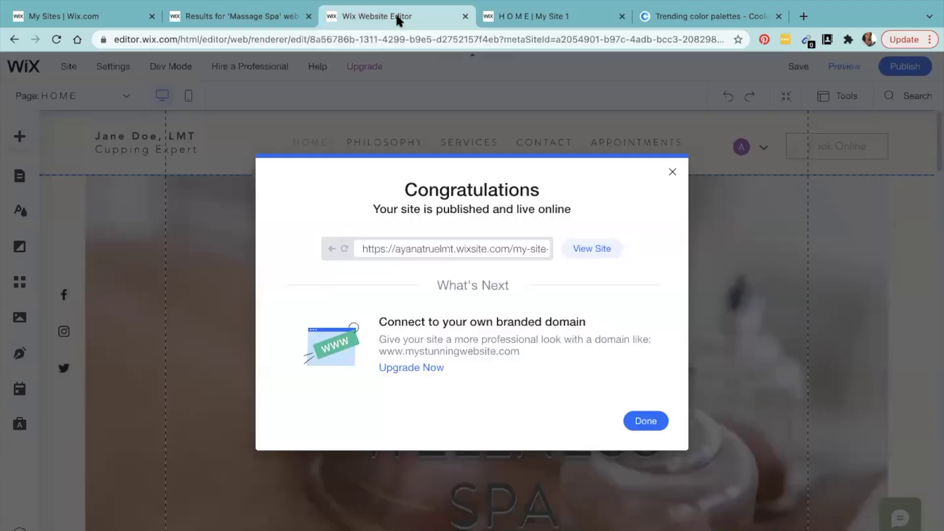
{"action": "left_click", "coordinate": [253, 9]}
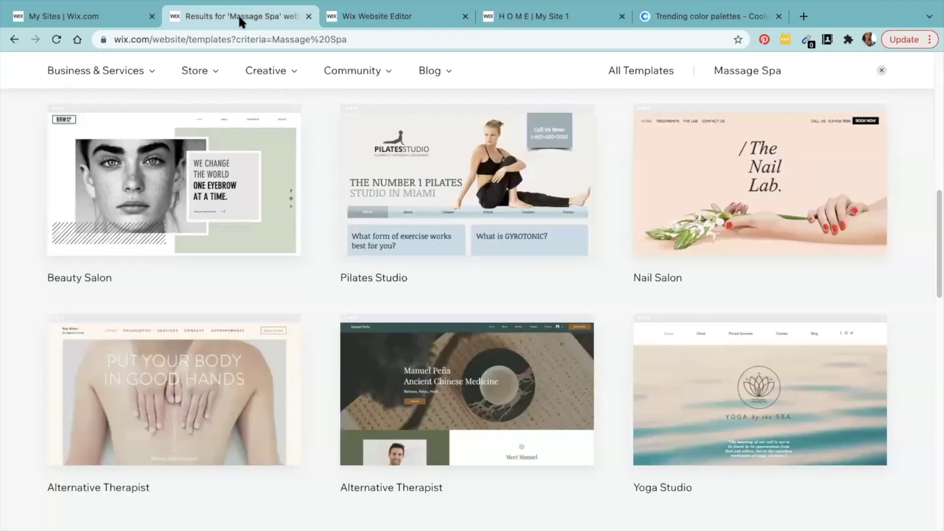
{"action": "left_click", "coordinate": [96, 19]}
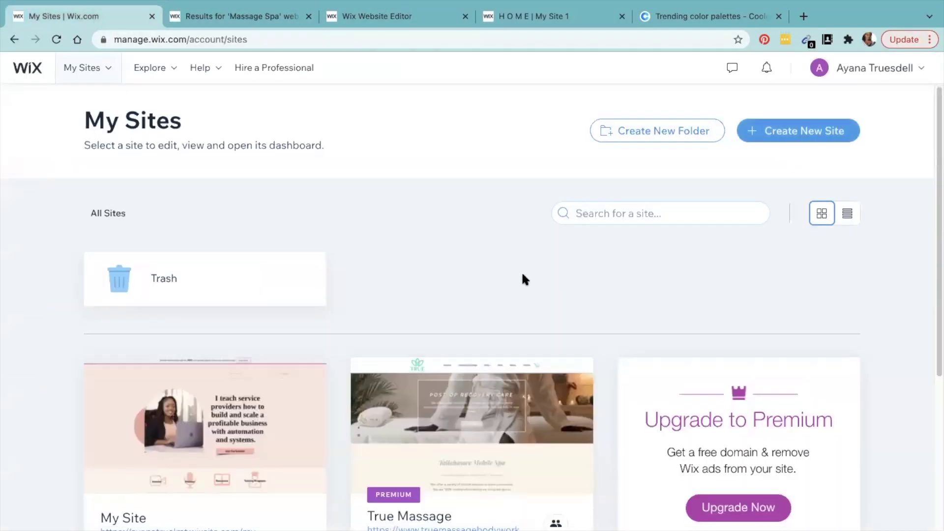
{"action": "scroll", "coordinate": [521, 270], "scroll_direction": "down", "scroll_amount": 2}
{"action": "left_click", "coordinate": [57, 39]}
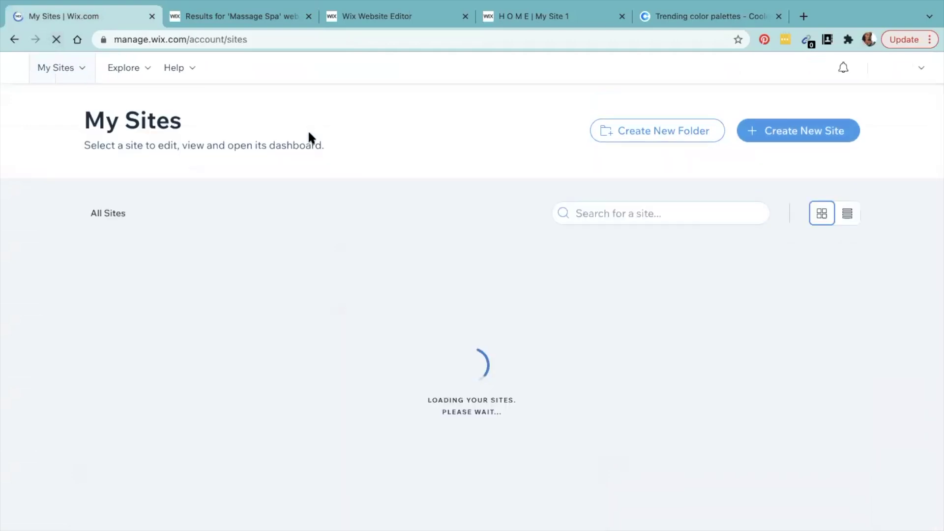
{"action": "scroll", "coordinate": [389, 234], "scroll_direction": "down", "scroll_amount": 3}
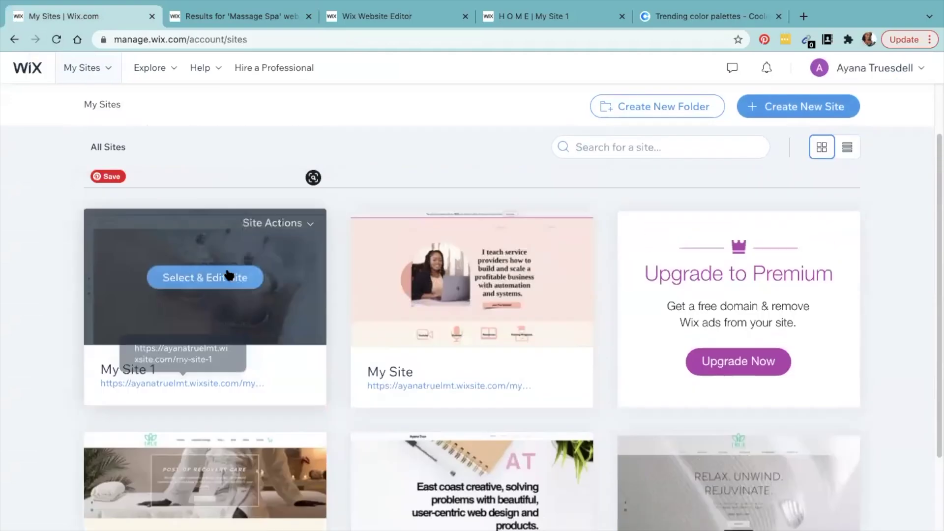
{"action": "left_click", "coordinate": [203, 278]}
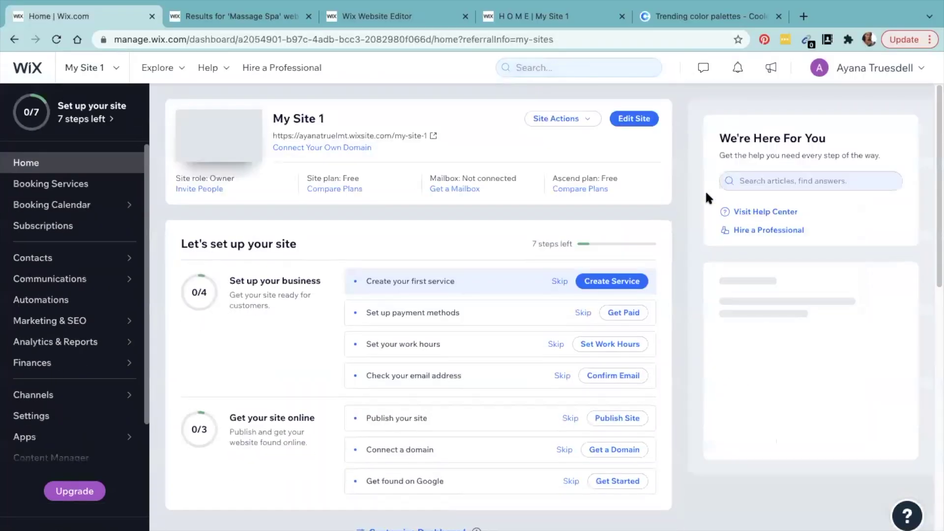
Review the available site actions, the site setup checklist and the suggestions on the My Site 1 dashboard.
{"action": "left_click", "coordinate": [557, 120]}
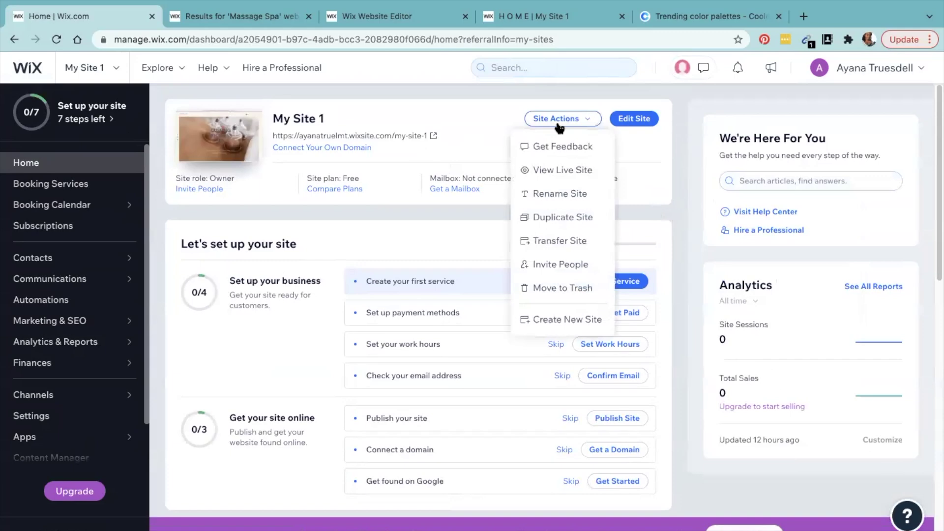
{"action": "left_click", "coordinate": [430, 113]}
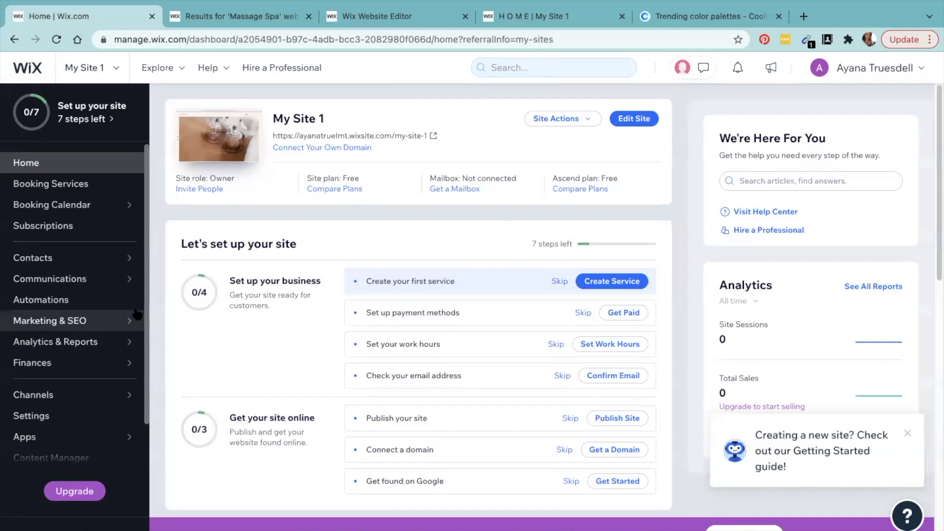
{"action": "scroll", "coordinate": [328, 327], "scroll_direction": "down", "scroll_amount": 5}
{"action": "scroll", "coordinate": [328, 329], "scroll_direction": "up", "scroll_amount": 3}
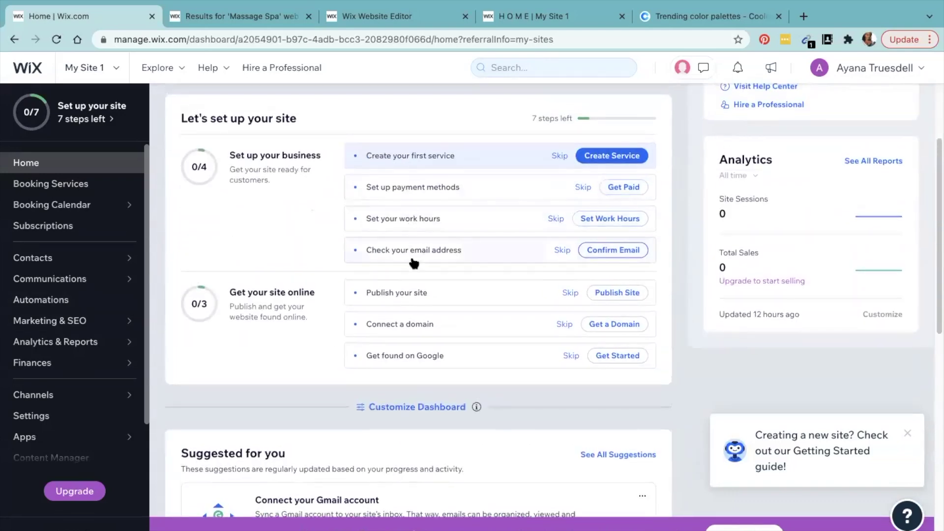
{"action": "scroll", "coordinate": [408, 289], "scroll_direction": "down", "scroll_amount": 1}
{"action": "scroll", "coordinate": [408, 289], "scroll_direction": "down", "scroll_amount": 2}
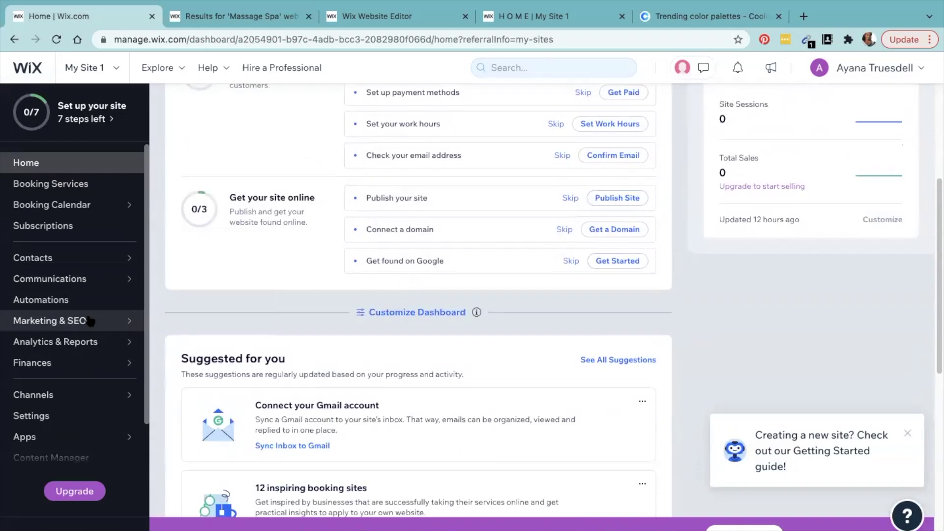
Look through the Marketing Home page and start the Wix SEO Wiz for getting found on Google.
{"action": "mouse_move", "coordinate": [90, 321]}
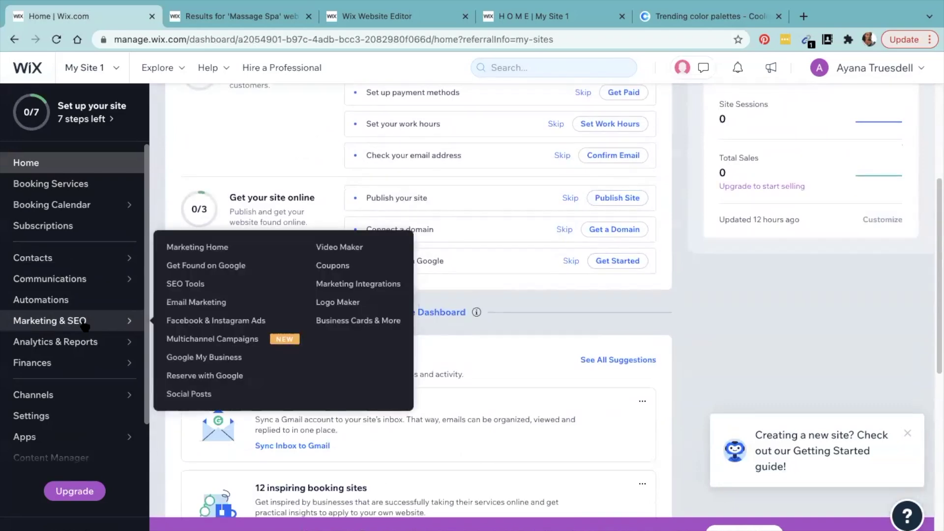
{"action": "left_click", "coordinate": [109, 321]}
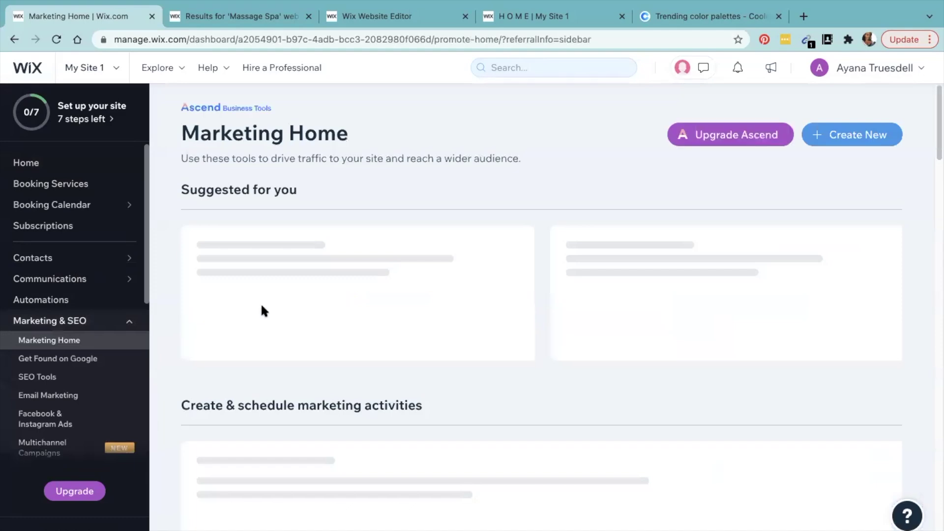
{"action": "scroll", "coordinate": [320, 294], "scroll_direction": "down", "scroll_amount": 5}
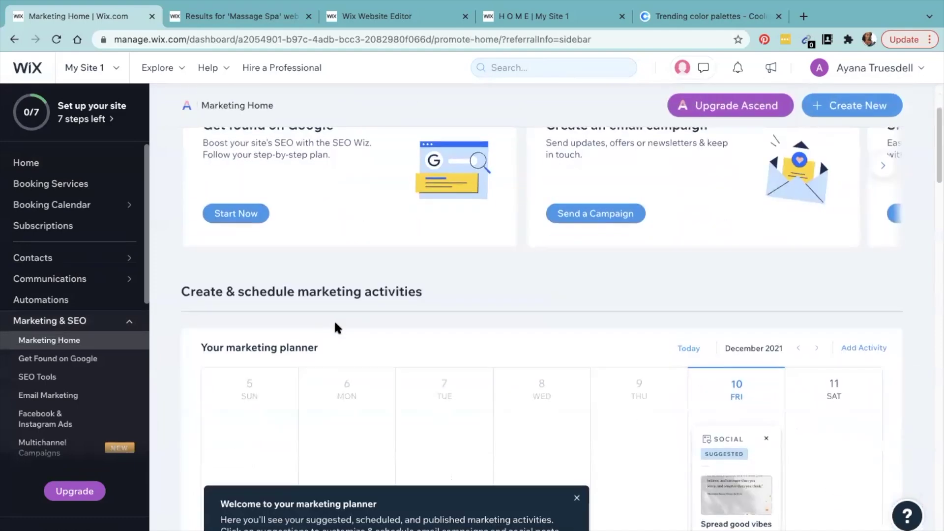
{"action": "scroll", "coordinate": [335, 327], "scroll_direction": "down", "scroll_amount": 4}
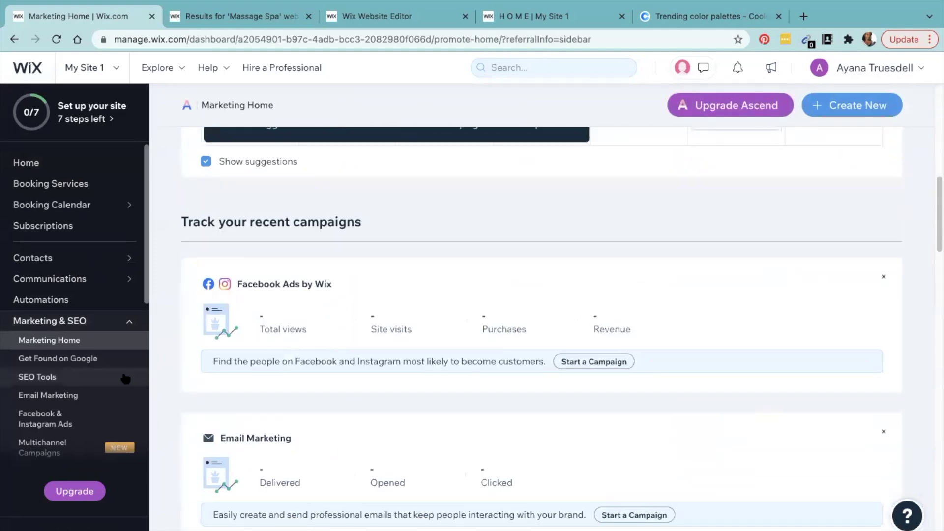
{"action": "left_click", "coordinate": [91, 364]}
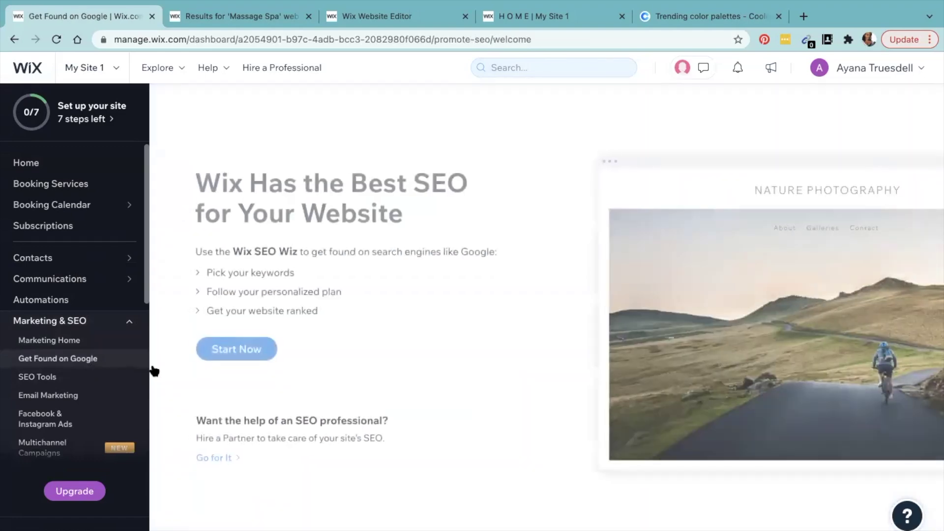
{"action": "left_click", "coordinate": [238, 348]}
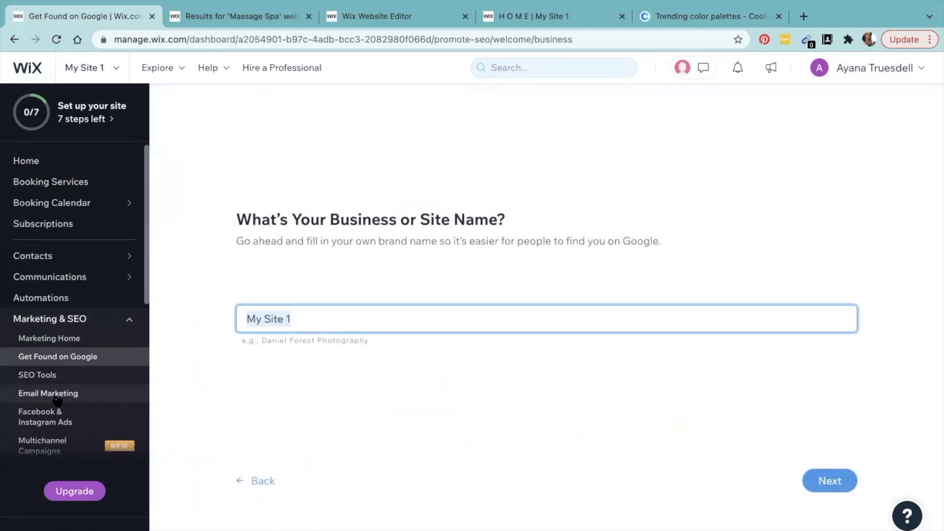
Look through the remaining marketing, finance and settings sections of the site dashboard down to Developer Tools.
{"action": "scroll", "coordinate": [48, 299], "scroll_direction": "down", "scroll_amount": 3}
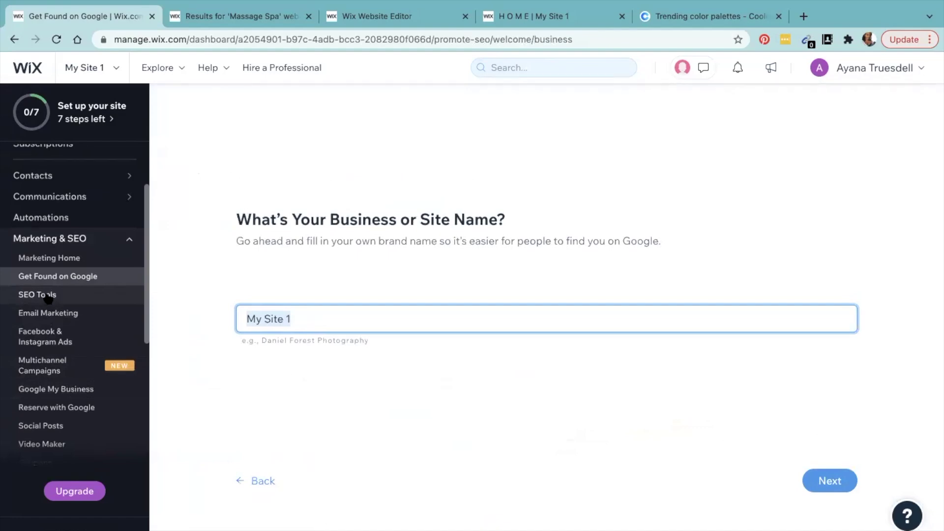
{"action": "scroll", "coordinate": [47, 329], "scroll_direction": "down", "scroll_amount": 5}
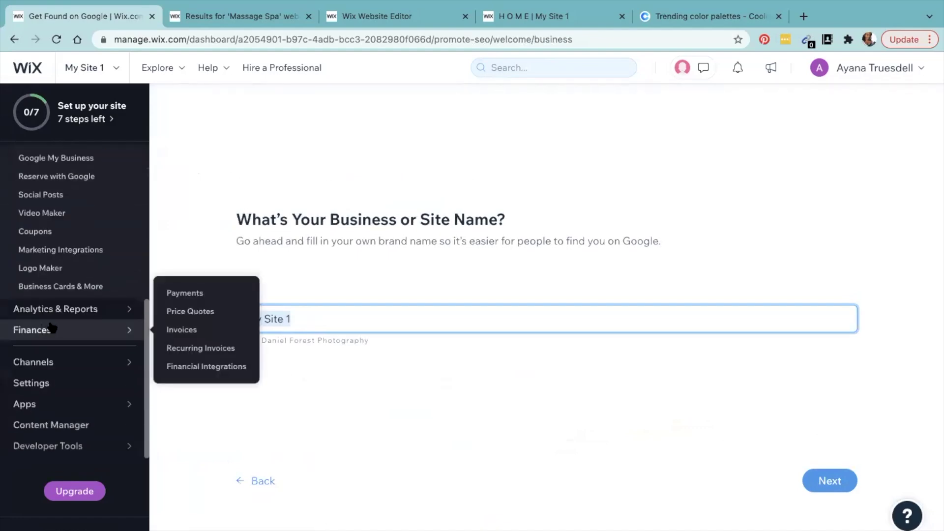
{"action": "scroll", "coordinate": [63, 325], "scroll_direction": "up", "scroll_amount": 2}
{"action": "scroll", "coordinate": [66, 317], "scroll_direction": "down", "scroll_amount": 3}
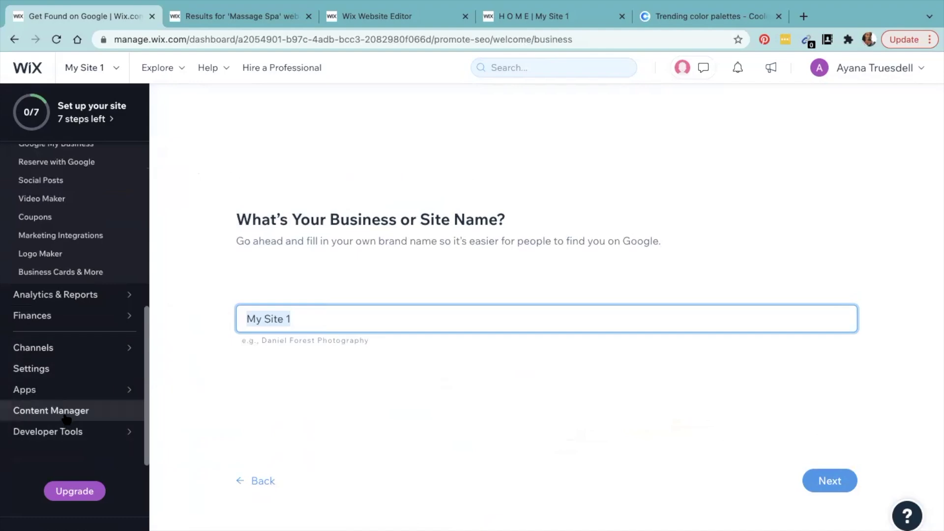
{"action": "scroll", "coordinate": [60, 315], "scroll_direction": "up", "scroll_amount": 10}
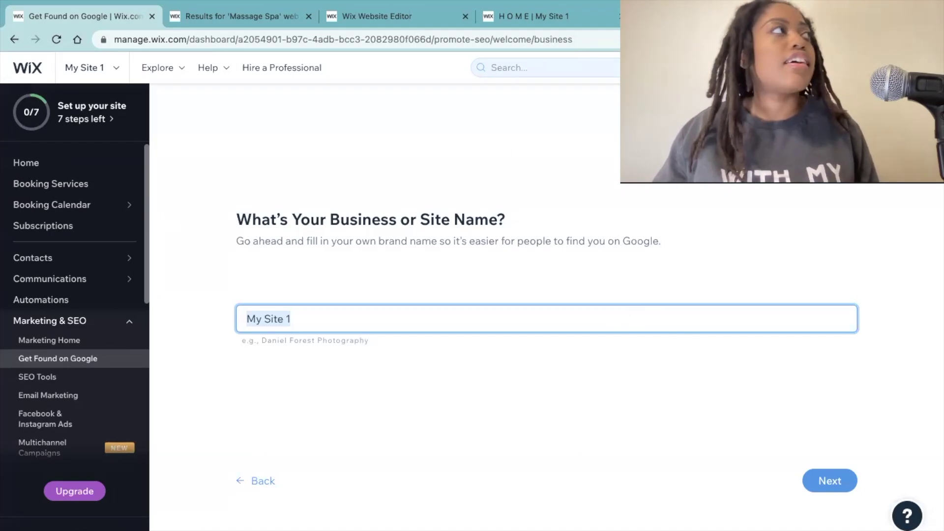
Search Google for SEOABILITY in a new browser tab and open the Seobility website.
{"action": "key", "text": "ctrl+t"}
{"action": "type", "text": "SEO"}
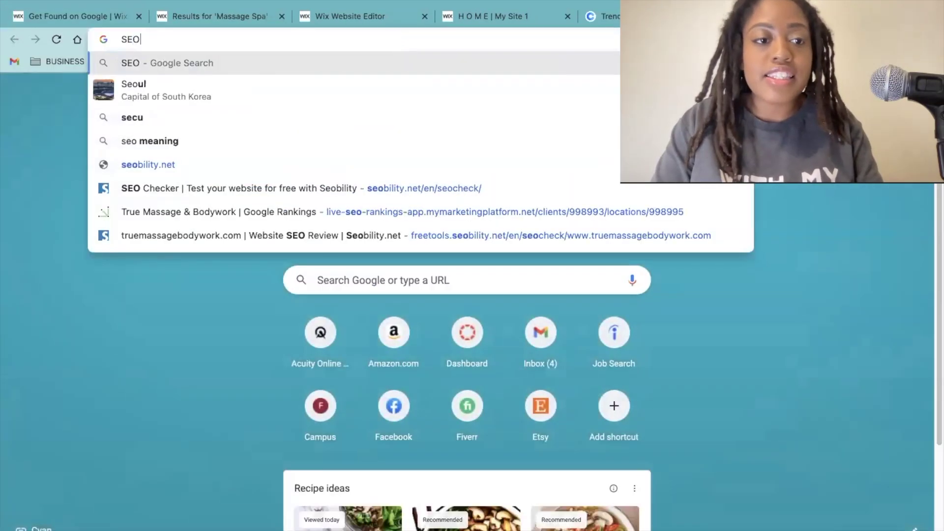
{"action": "type", "text": "ABILITY"}
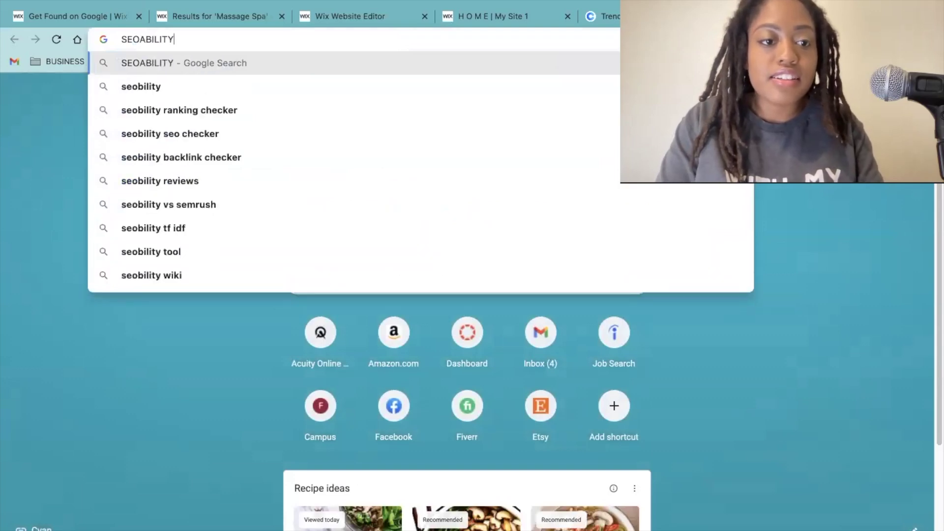
{"action": "key", "text": "Return"}
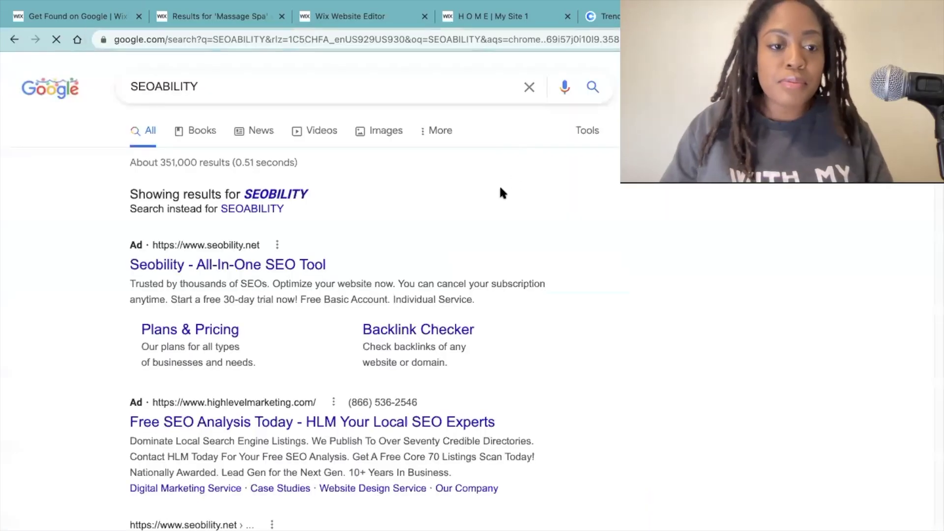
{"action": "scroll", "coordinate": [289, 359], "scroll_direction": "down", "scroll_amount": 4}
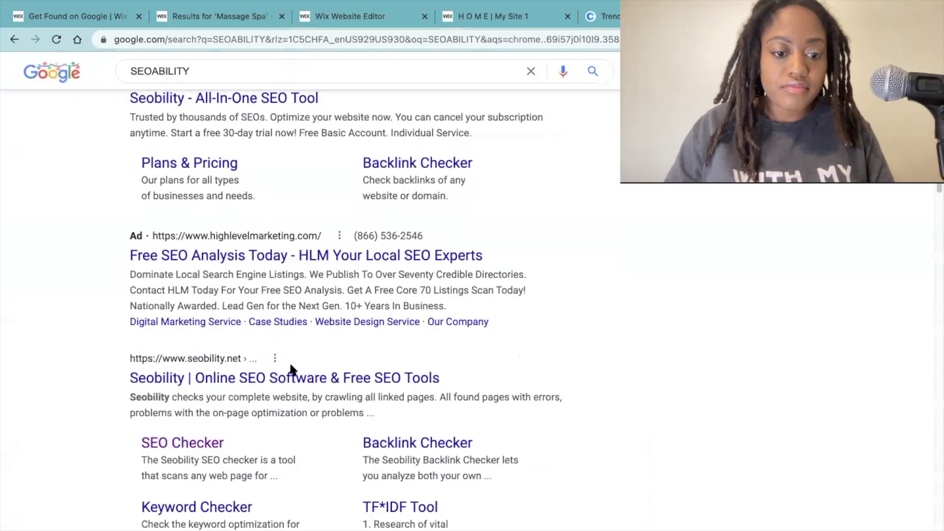
{"action": "scroll", "coordinate": [194, 341], "scroll_direction": "down", "scroll_amount": 2}
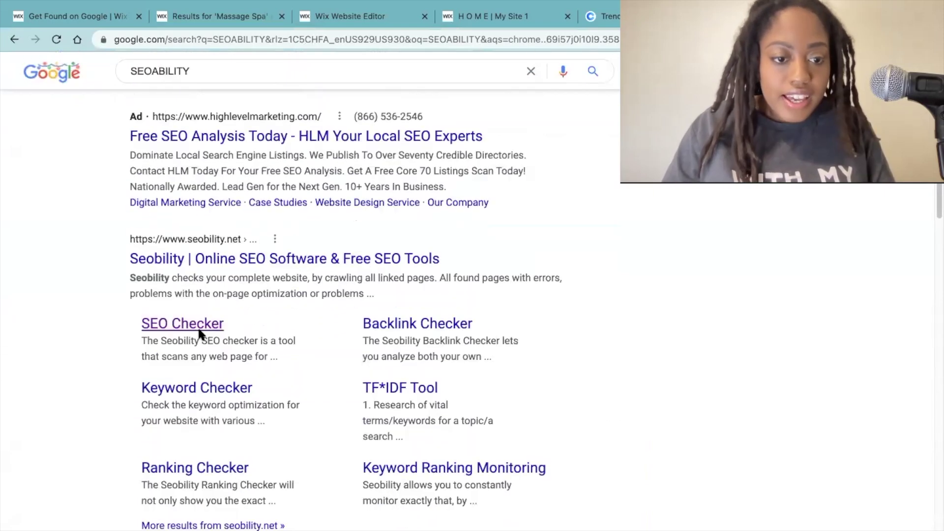
{"action": "left_click", "coordinate": [213, 261]}
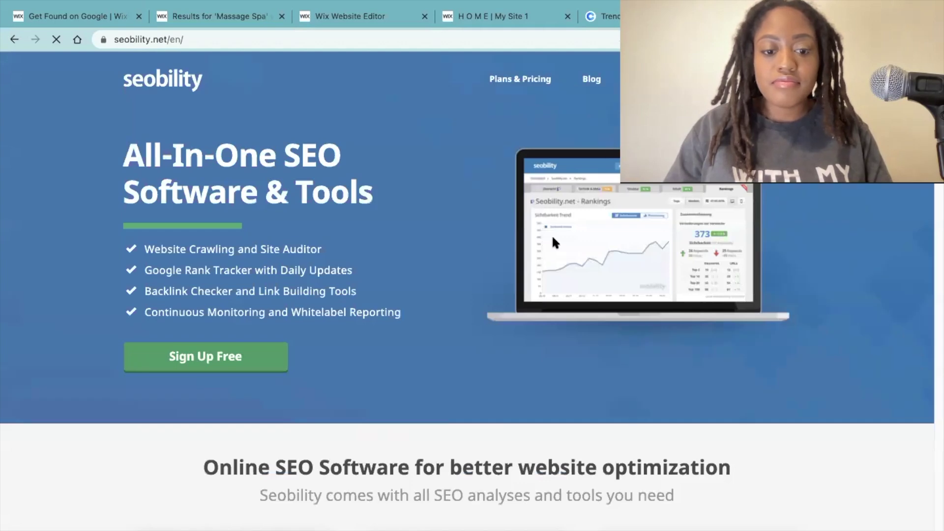
Look through the Seobility home page and open its free SEO Checker.
{"action": "scroll", "coordinate": [511, 243], "scroll_direction": "down", "scroll_amount": 5}
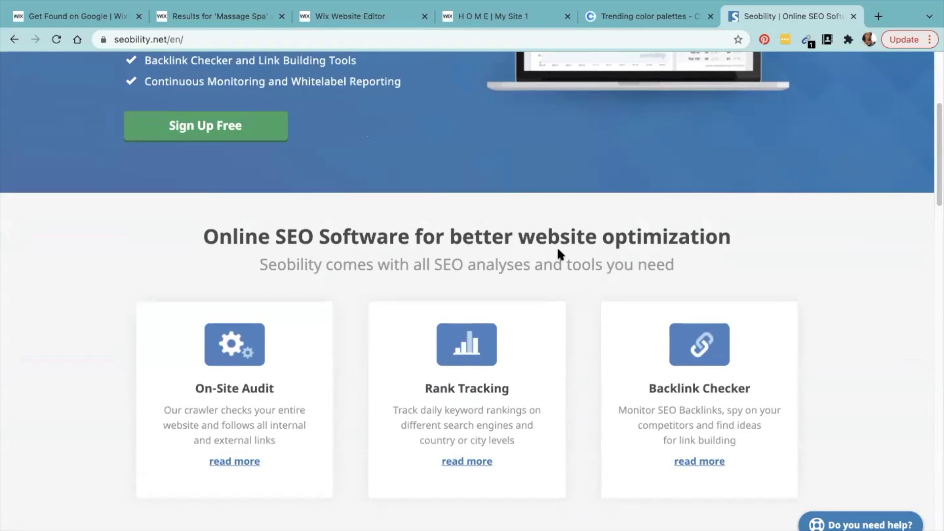
{"action": "scroll", "coordinate": [558, 253], "scroll_direction": "up", "scroll_amount": 5}
{"action": "scroll", "coordinate": [450, 260], "scroll_direction": "down", "scroll_amount": 20}
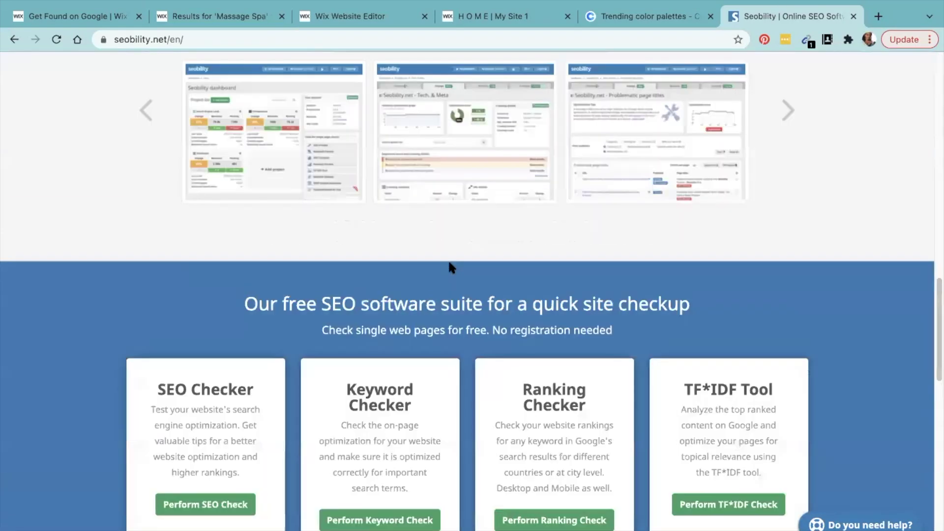
{"action": "scroll", "coordinate": [451, 267], "scroll_direction": "down", "scroll_amount": 5}
{"action": "left_click", "coordinate": [216, 256]}
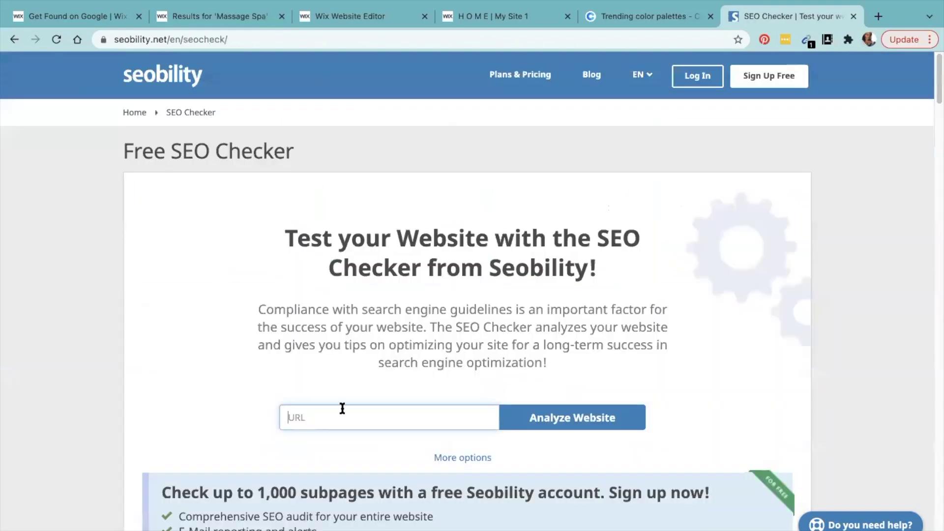
{"action": "left_click", "coordinate": [359, 423]}
{"action": "type", "text": "www.TRUEMASSAGEBODYWORK"}
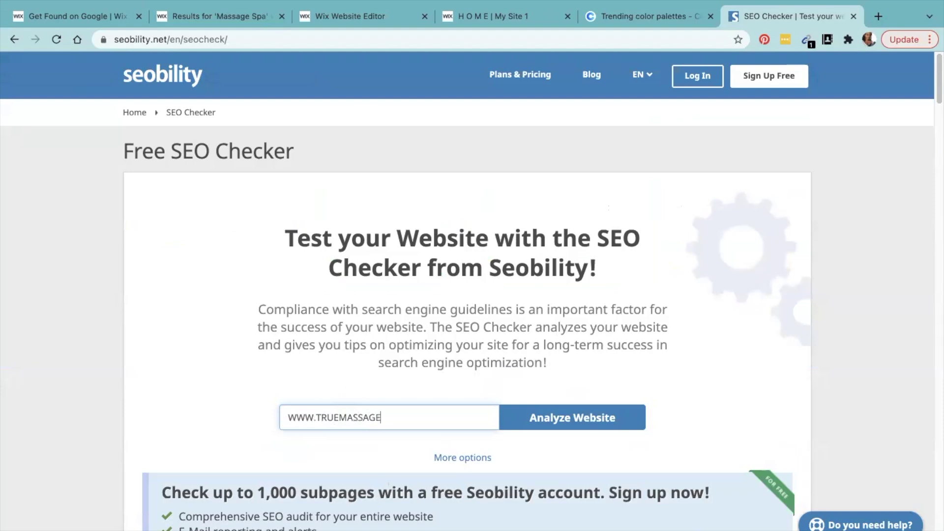
{"action": "type", "text": "CO.COM"}
{"action": "key", "text": "Return"}
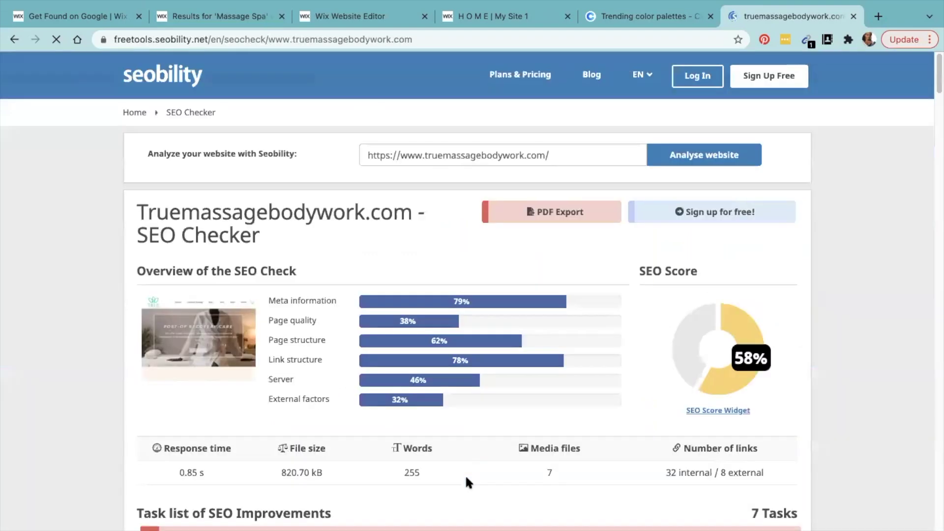
Look through the SEO check results for the website, including the improvement task list and the meta specifications.
{"action": "scroll", "coordinate": [462, 477], "scroll_direction": "down", "scroll_amount": 3}
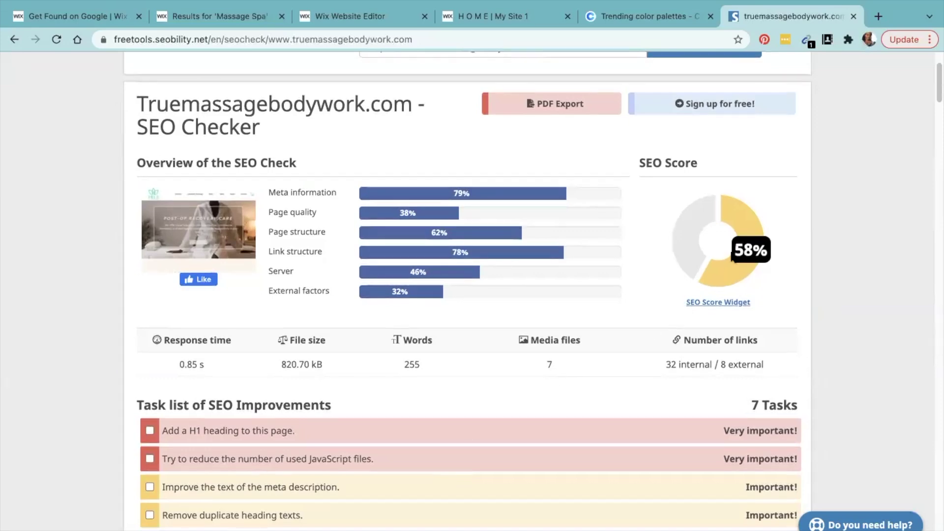
{"action": "scroll", "coordinate": [472, 290], "scroll_direction": "down", "scroll_amount": 3}
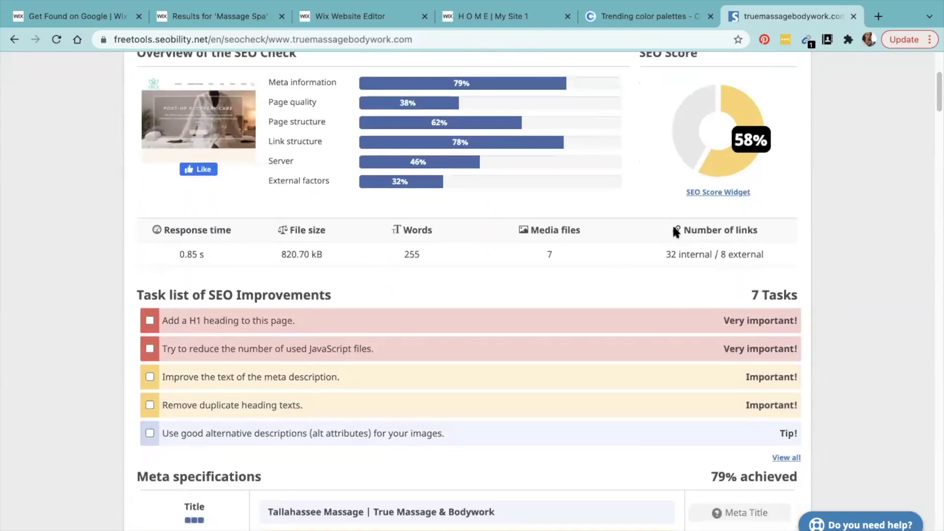
{"action": "scroll", "coordinate": [552, 374], "scroll_direction": "down", "scroll_amount": 3}
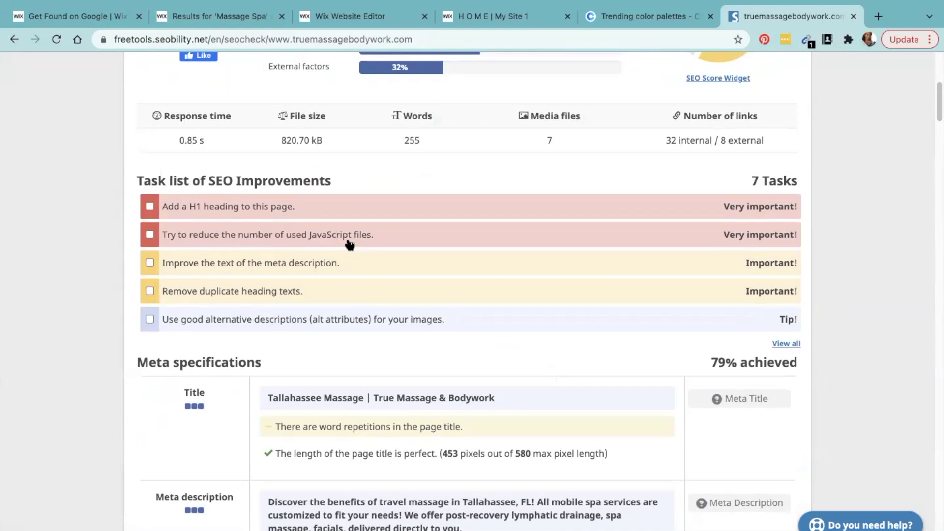
{"action": "scroll", "coordinate": [333, 275], "scroll_direction": "down", "scroll_amount": 10}
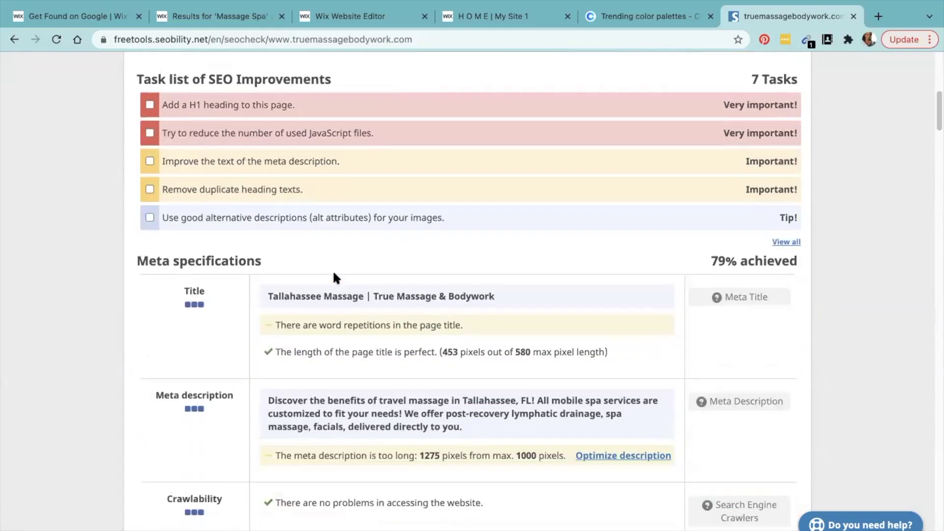
{"action": "scroll", "coordinate": [387, 302], "scroll_direction": "down", "scroll_amount": 11}
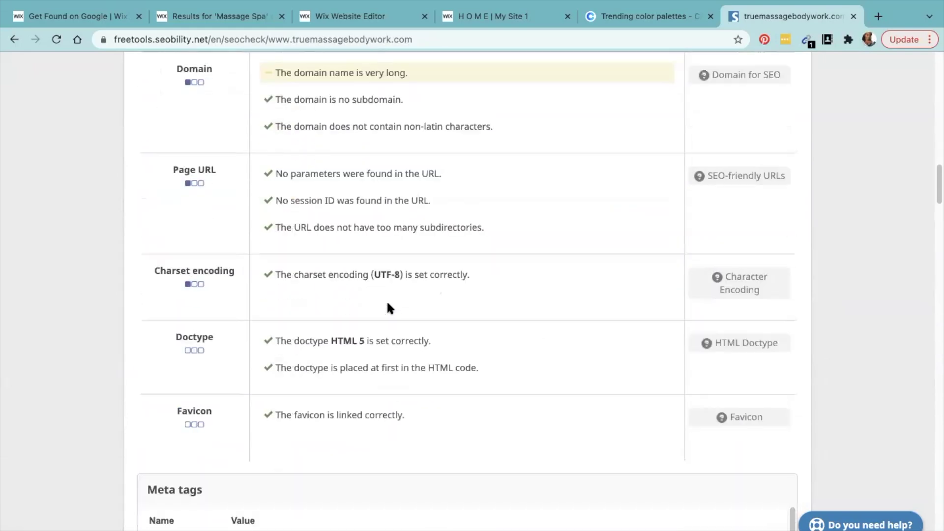
{"action": "scroll", "coordinate": [380, 311], "scroll_direction": "up", "scroll_amount": 5}
{"action": "scroll", "coordinate": [376, 297], "scroll_direction": "up", "scroll_amount": 20}
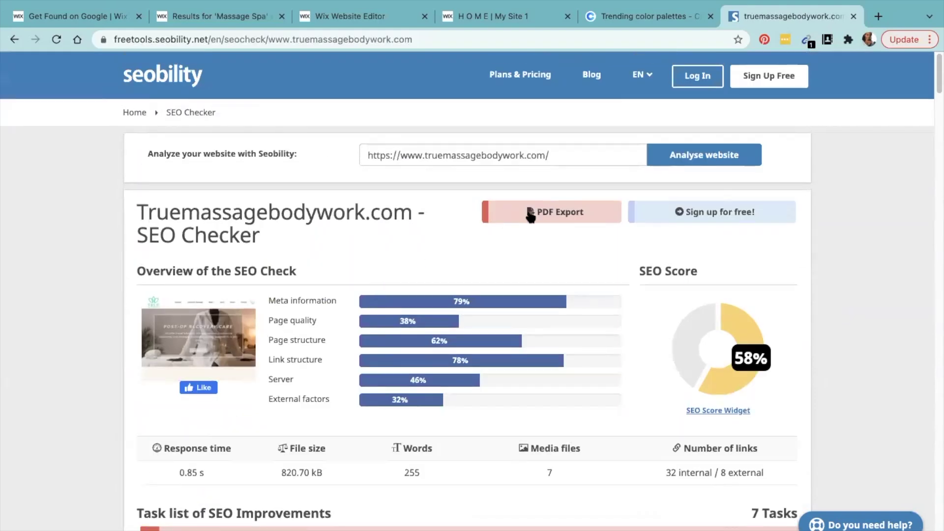
Open the PDF export options of the SEO check and view the example PDF report, returning to the check results.
{"action": "left_click", "coordinate": [501, 212]}
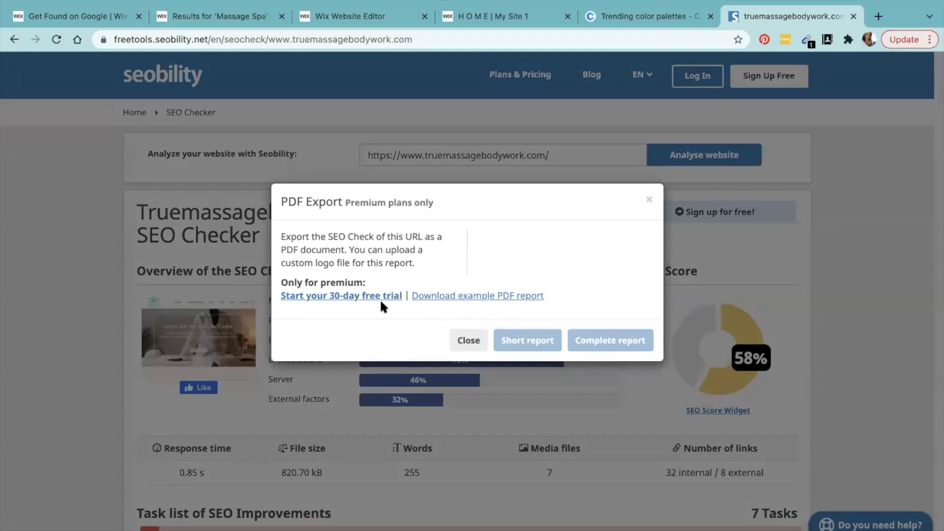
{"action": "left_click", "coordinate": [471, 301]}
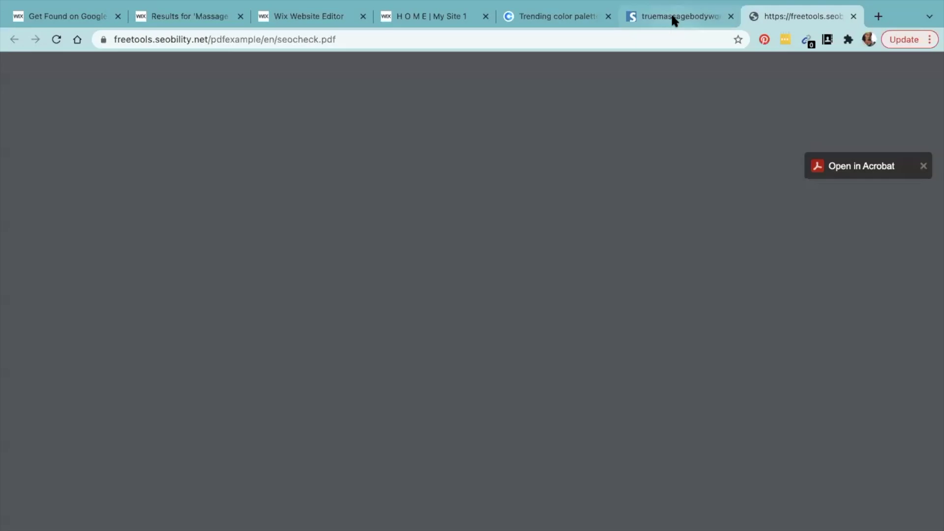
{"action": "left_click", "coordinate": [672, 18]}
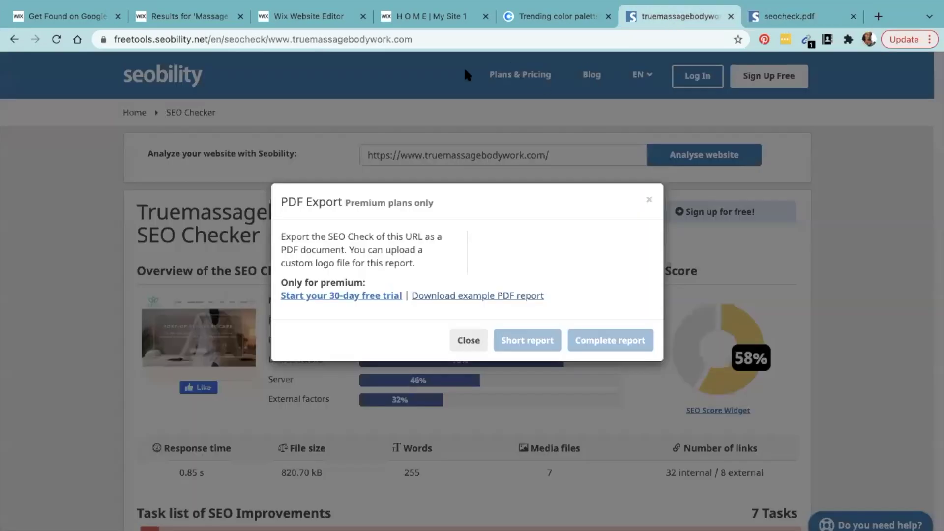
Return to the Wix Website Editor, dismiss the publish confirmation and start editing the mobile version of the site.
{"action": "left_click", "coordinate": [306, 4]}
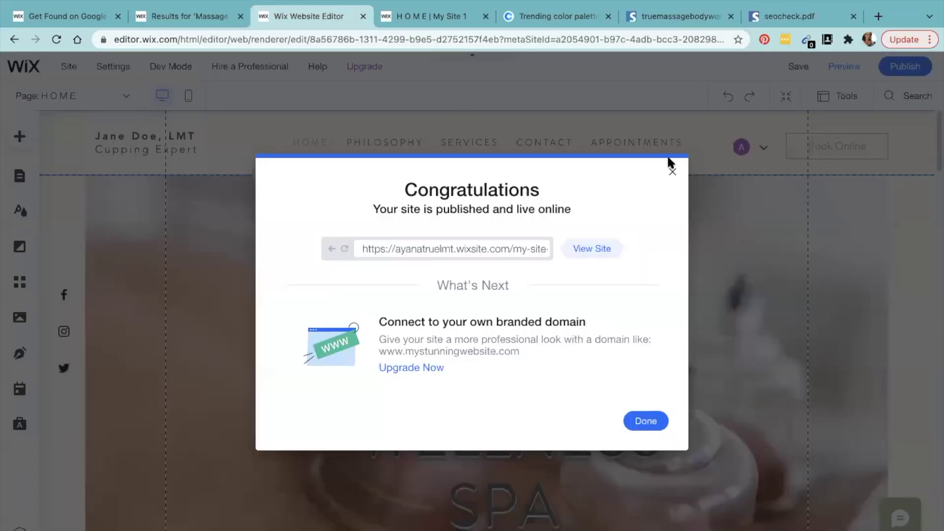
{"action": "left_click", "coordinate": [670, 172]}
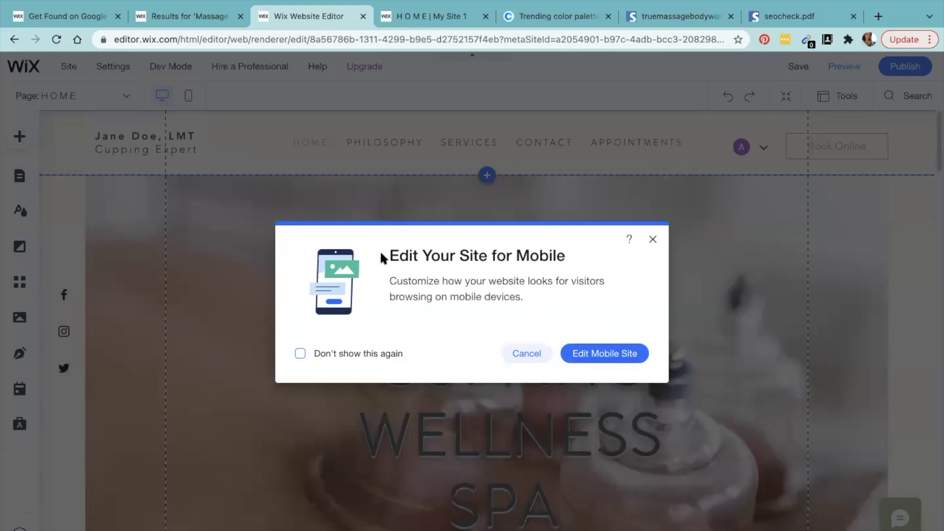
{"action": "left_click", "coordinate": [594, 362]}
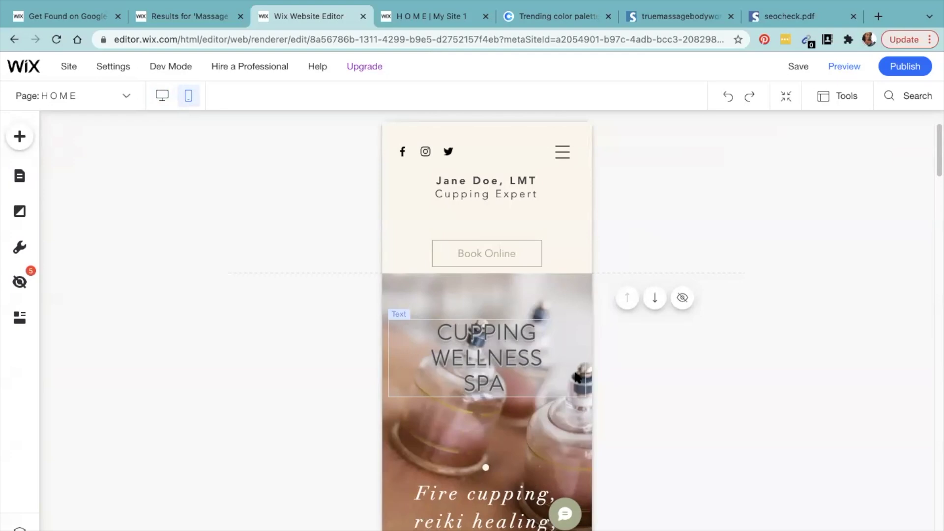
Move the CUPPING WELLNESS SPA title lower on the mobile hero image and bring the fire cupping tagline up beneath it.
{"action": "scroll", "coordinate": [562, 321], "scroll_direction": "down", "scroll_amount": 4}
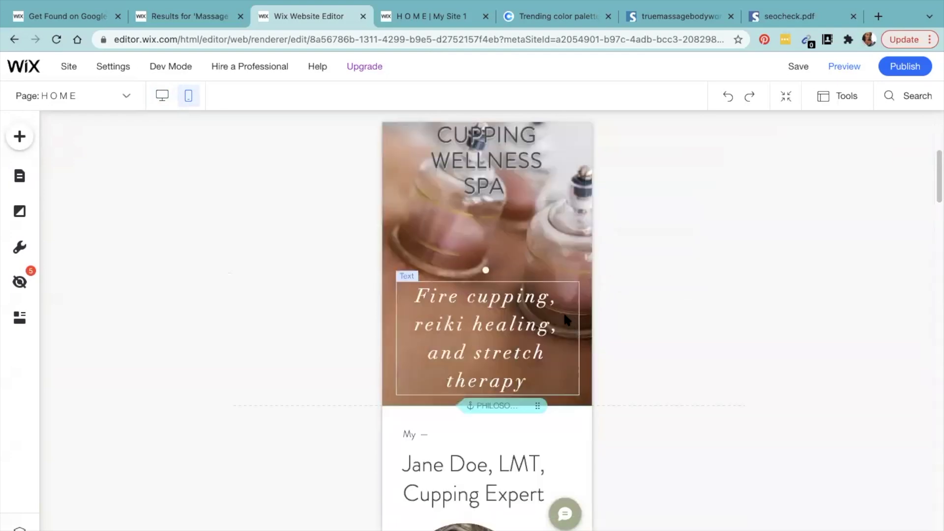
{"action": "scroll", "coordinate": [563, 312], "scroll_direction": "up", "scroll_amount": 4}
{"action": "scroll", "coordinate": [555, 318], "scroll_direction": "down", "scroll_amount": 2}
{"action": "left_click_drag", "start_coordinate": [515, 257], "coordinate": [512, 298]}
{"action": "left_click_drag", "start_coordinate": [430, 285], "coordinate": [430, 285]}
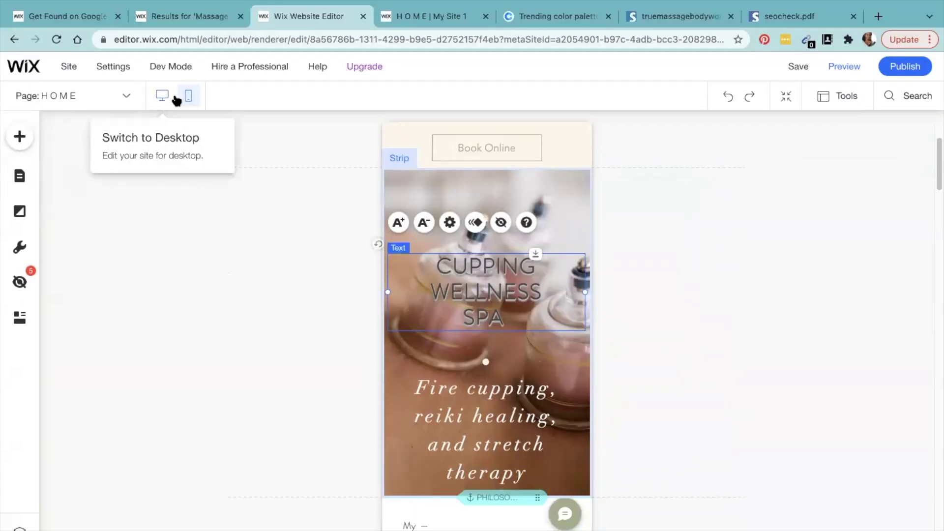
{"action": "left_click_drag", "start_coordinate": [518, 308], "coordinate": [517, 323]}
{"action": "left_click_drag", "start_coordinate": [491, 419], "coordinate": [488, 397]}
Shift the round portrait and the Cupping Expert heading in the mobile philosophy section so they sit more centered.
{"action": "scroll", "coordinate": [500, 387], "scroll_direction": "down", "scroll_amount": 8}
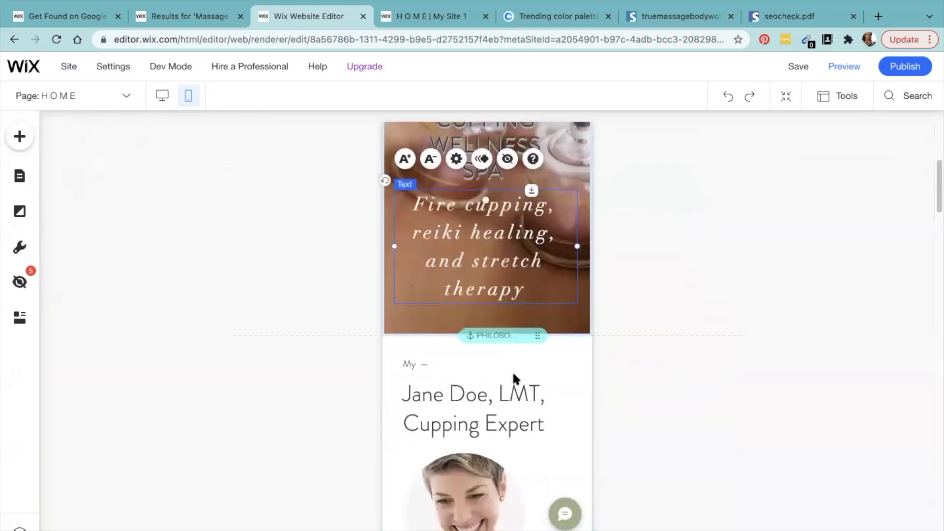
{"action": "left_click_drag", "start_coordinate": [489, 311], "coordinate": [508, 309]}
{"action": "left_click_drag", "start_coordinate": [482, 194], "coordinate": [487, 187]}
Hide the cupping image strip above the FIRE CUPPING service on the mobile site.
{"action": "scroll", "coordinate": [482, 382], "scroll_direction": "down", "scroll_amount": 10}
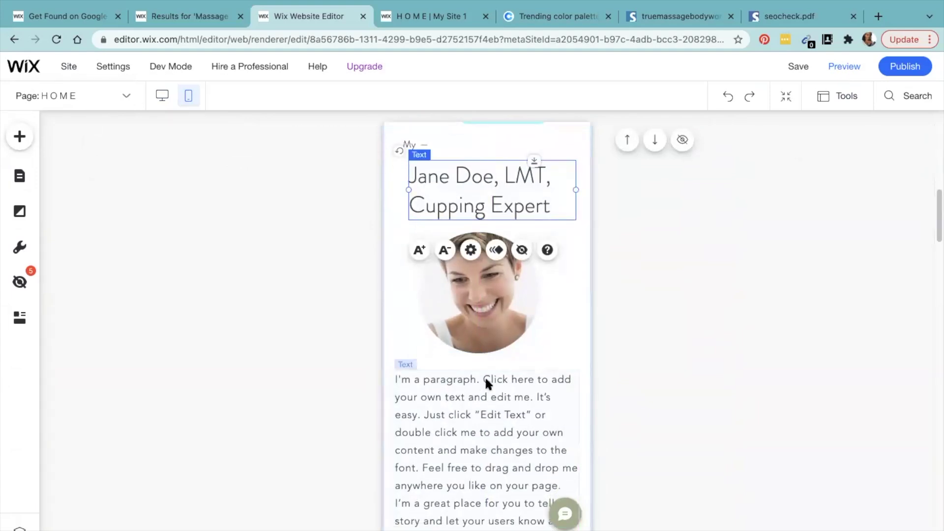
{"action": "scroll", "coordinate": [481, 372], "scroll_direction": "down", "scroll_amount": 4}
{"action": "scroll", "coordinate": [523, 306], "scroll_direction": "up", "scroll_amount": 4}
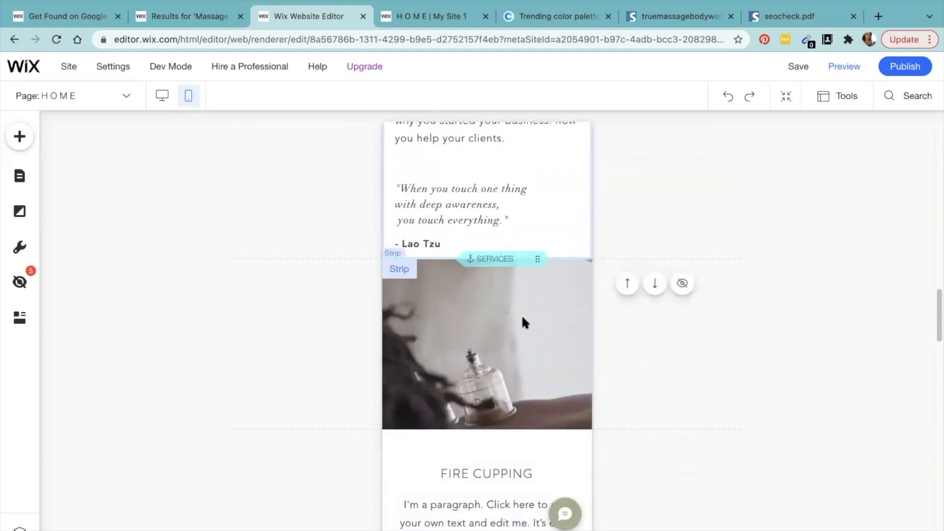
{"action": "left_click", "coordinate": [522, 318]}
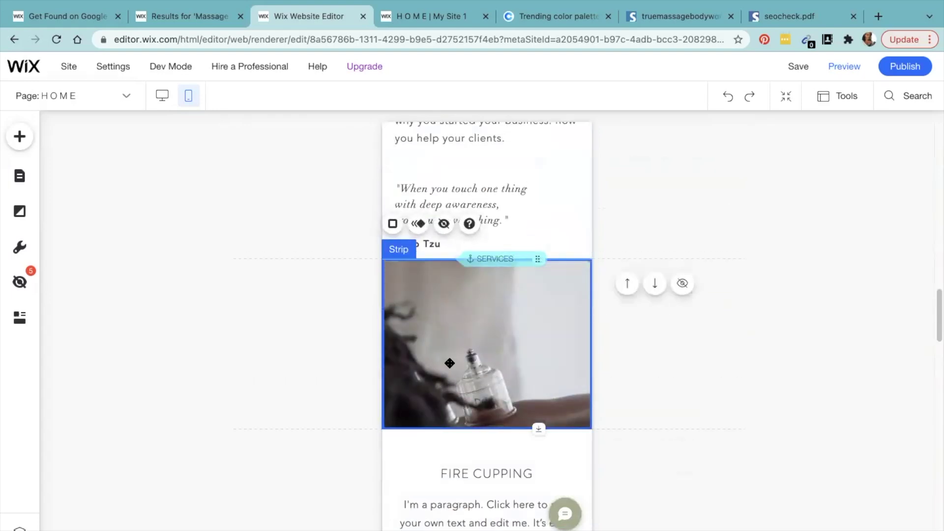
{"action": "left_click", "coordinate": [443, 224]}
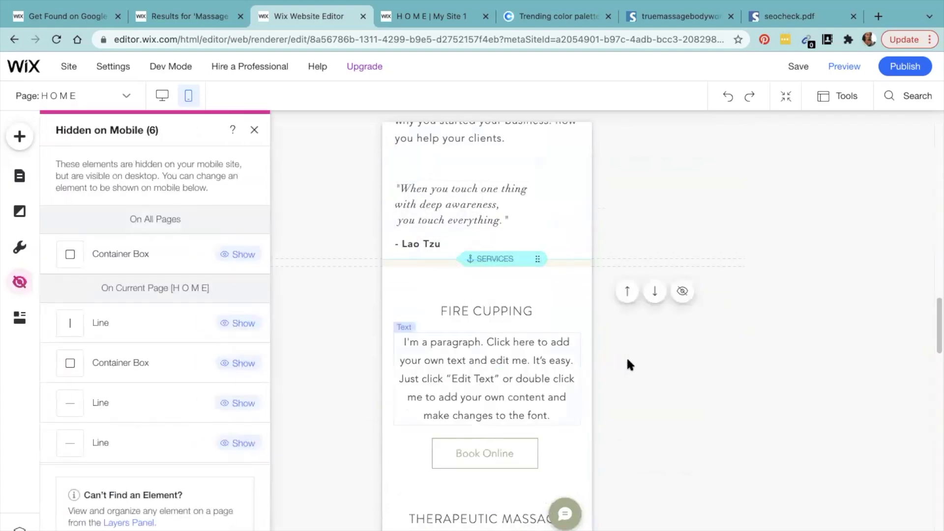
Review the rest of the mobile home page, from the service descriptions through the contact form to the Instagram feed.
{"action": "scroll", "coordinate": [490, 358], "scroll_direction": "down", "scroll_amount": 5}
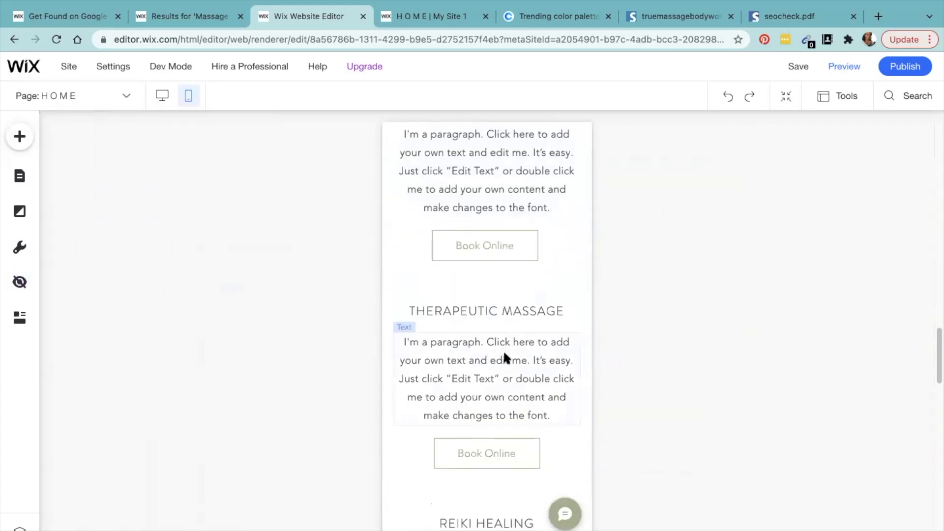
{"action": "scroll", "coordinate": [503, 349], "scroll_direction": "down", "scroll_amount": 4}
{"action": "scroll", "coordinate": [505, 355], "scroll_direction": "down", "scroll_amount": 1}
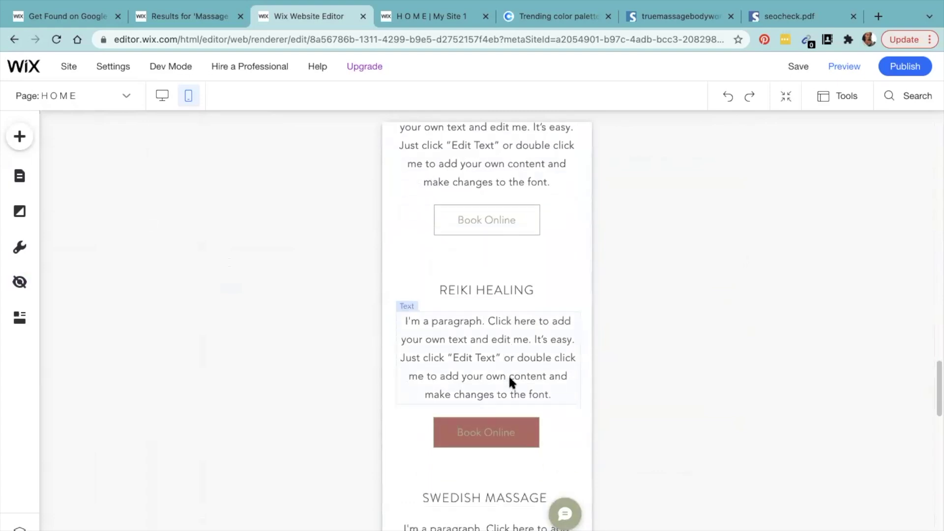
{"action": "scroll", "coordinate": [509, 381], "scroll_direction": "down", "scroll_amount": 6}
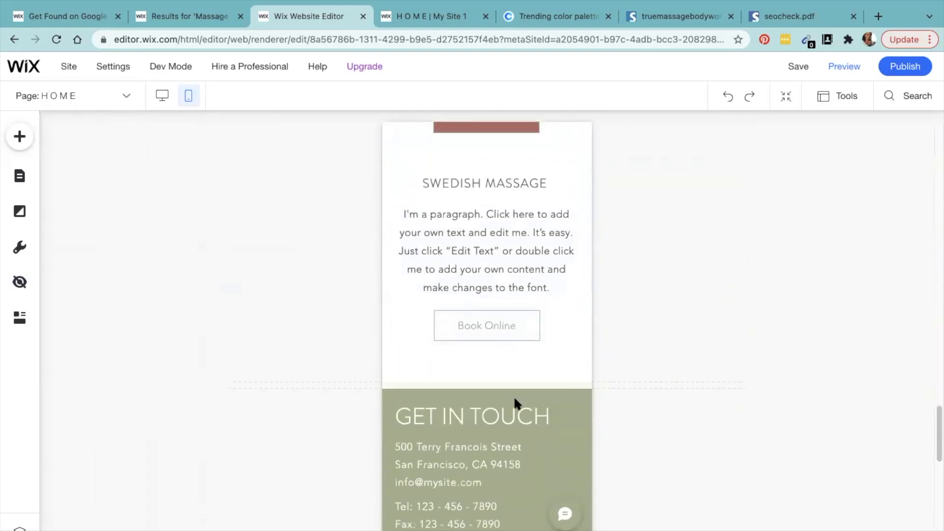
{"action": "scroll", "coordinate": [513, 398], "scroll_direction": "down", "scroll_amount": 10}
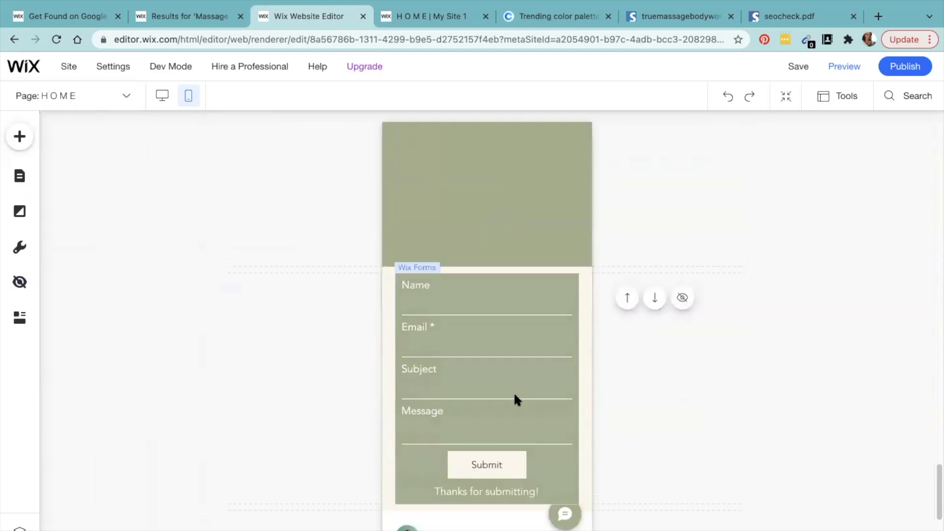
{"action": "scroll", "coordinate": [503, 396], "scroll_direction": "down", "scroll_amount": 5}
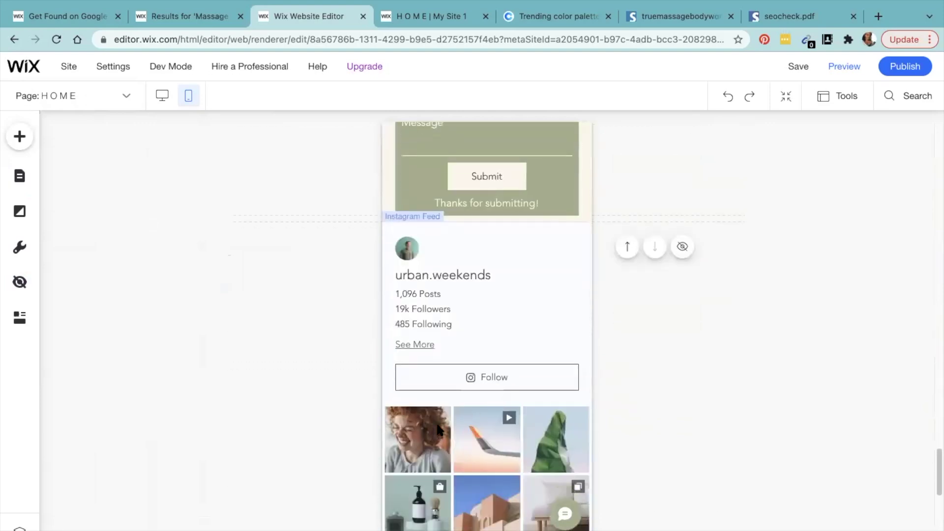
{"action": "scroll", "coordinate": [436, 426], "scroll_direction": "down", "scroll_amount": 1}
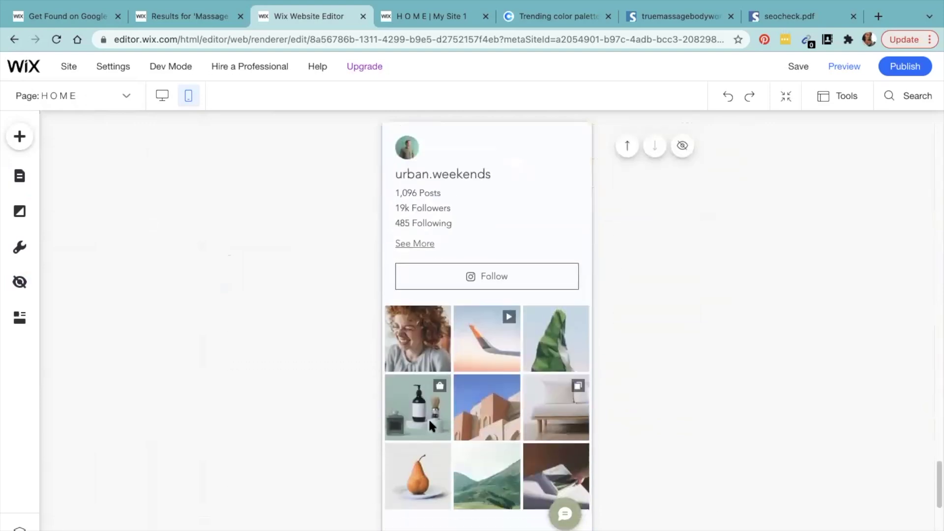
{"action": "scroll", "coordinate": [428, 417], "scroll_direction": "up", "scroll_amount": 15}
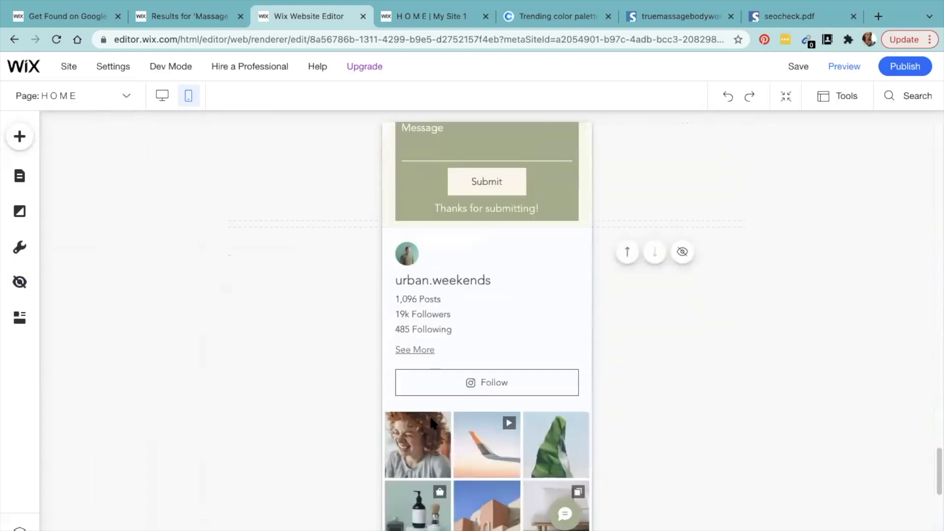
{"action": "scroll", "coordinate": [426, 415], "scroll_direction": "up", "scroll_amount": 20}
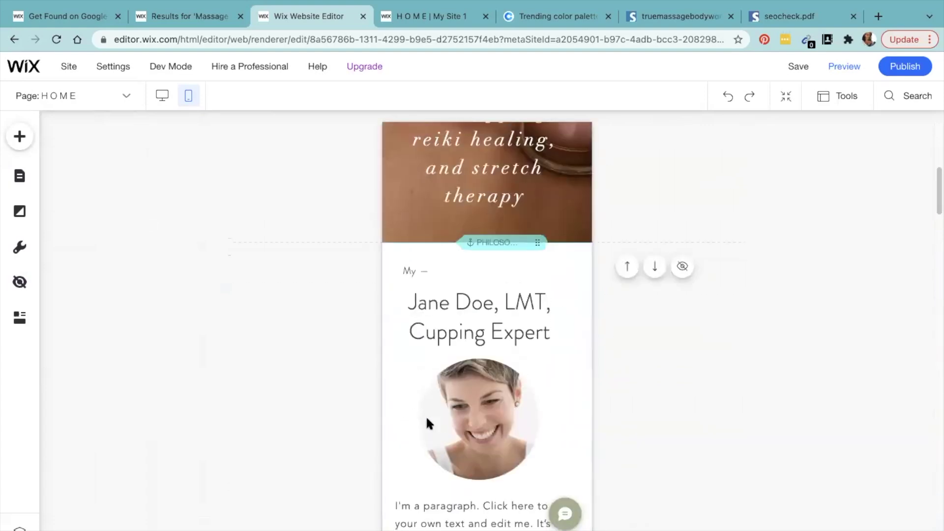
Move the business title in the mobile header slightly lower and enlarge the Book Online button, placing it closer beneath the title.
{"action": "left_click_drag", "start_coordinate": [477, 185], "coordinate": [480, 203]}
{"action": "left_click_drag", "start_coordinate": [486, 246], "coordinate": [580, 211]}
{"action": "left_click_drag", "start_coordinate": [519, 235], "coordinate": [496, 241]}
Hide the Instagram feed at the end of the home page on the mobile site.
{"action": "scroll", "coordinate": [494, 312], "scroll_direction": "down", "scroll_amount": 8}
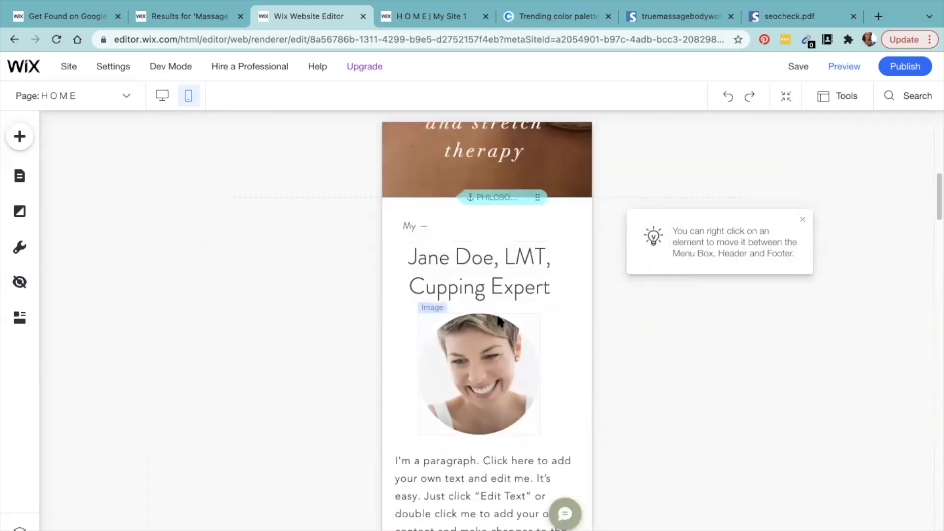
{"action": "scroll", "coordinate": [498, 319], "scroll_direction": "down", "scroll_amount": 20}
{"action": "scroll", "coordinate": [497, 320], "scroll_direction": "down", "scroll_amount": 4}
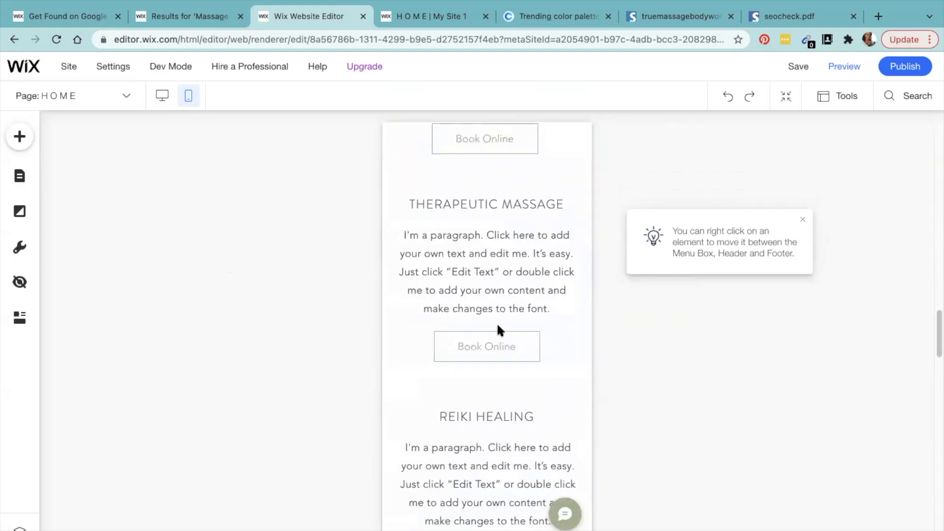
{"action": "scroll", "coordinate": [473, 321], "scroll_direction": "down", "scroll_amount": 5}
{"action": "scroll", "coordinate": [480, 324], "scroll_direction": "down", "scroll_amount": 3}
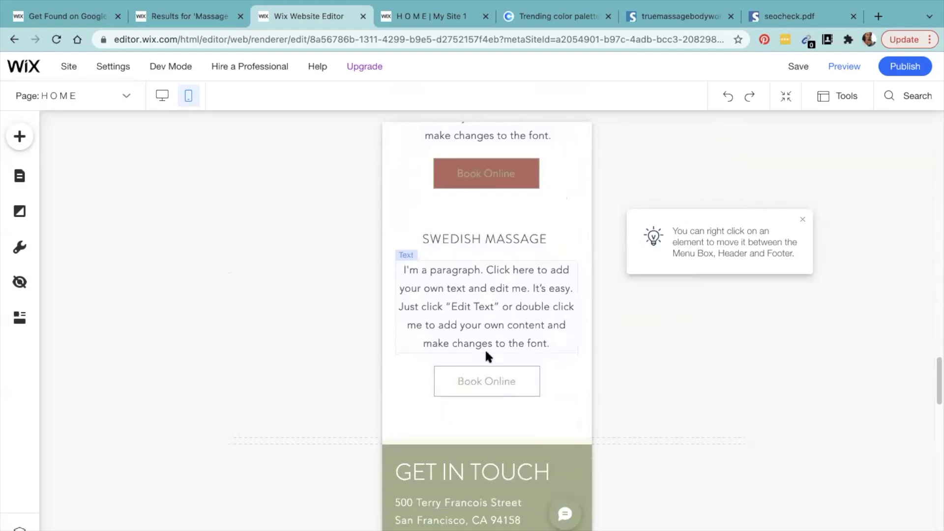
{"action": "scroll", "coordinate": [493, 370], "scroll_direction": "down", "scroll_amount": 9}
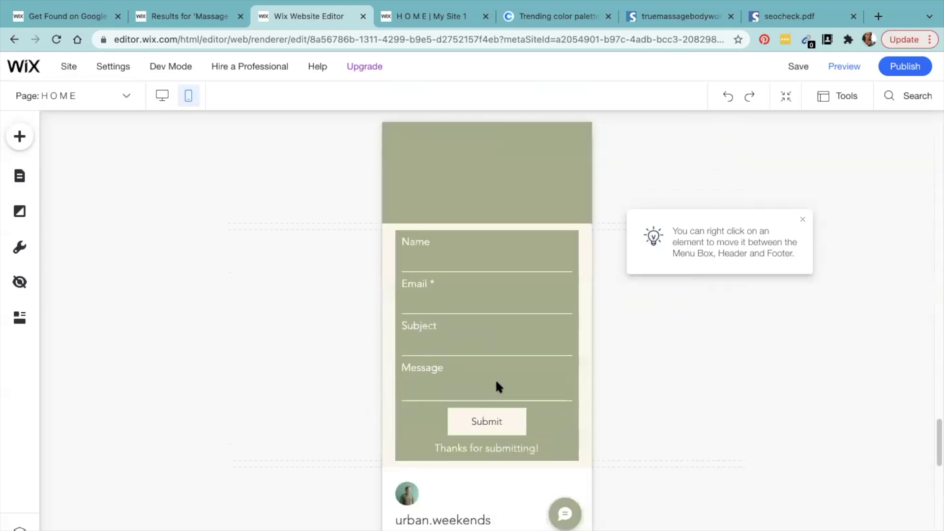
{"action": "scroll", "coordinate": [497, 383], "scroll_direction": "down", "scroll_amount": 8}
{"action": "scroll", "coordinate": [523, 376], "scroll_direction": "up", "scroll_amount": 5}
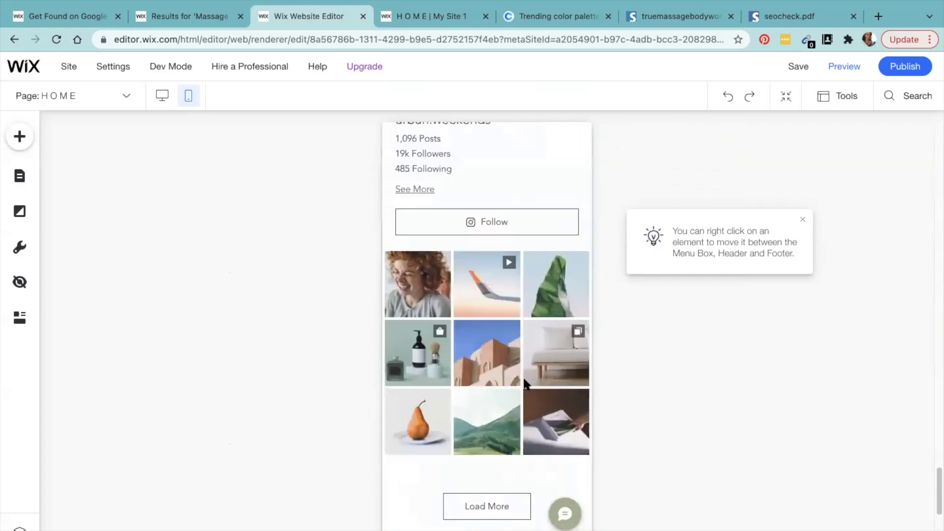
{"action": "scroll", "coordinate": [525, 367], "scroll_direction": "down", "scroll_amount": 1}
{"action": "left_click", "coordinate": [528, 334]}
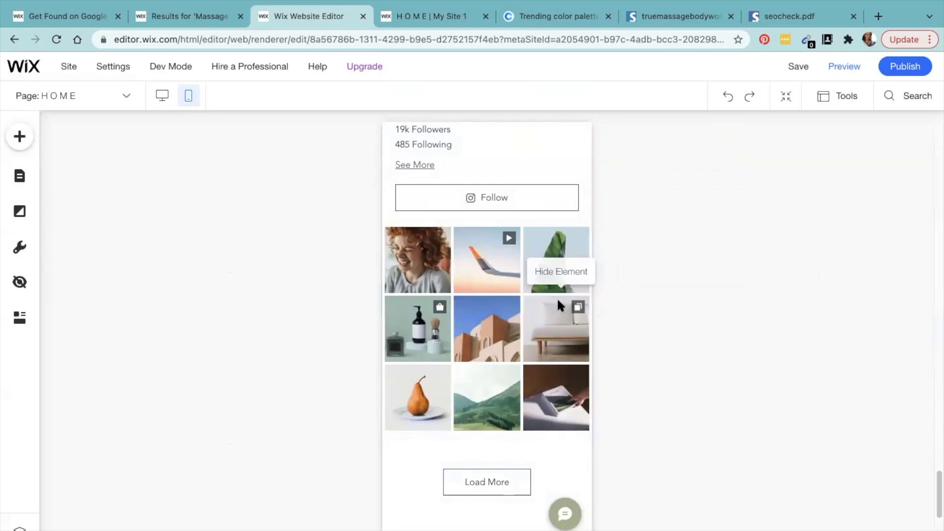
{"action": "left_click", "coordinate": [559, 300]}
Publish the site with the mobile layout changes.
{"action": "scroll", "coordinate": [515, 344], "scroll_direction": "up", "scroll_amount": 5}
{"action": "scroll", "coordinate": [514, 343], "scroll_direction": "up", "scroll_amount": 10}
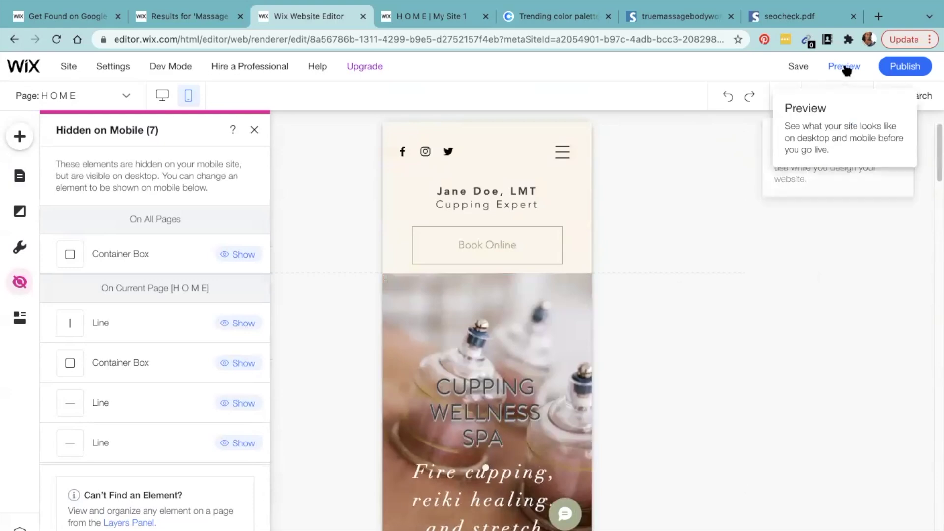
{"action": "left_click", "coordinate": [909, 67]}
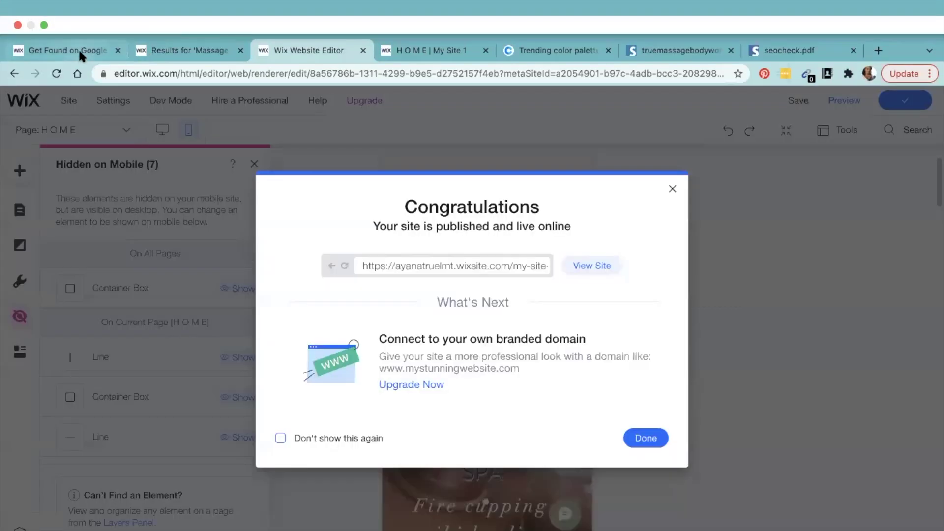
Return to the site dashboard's home, open the option to connect your own domain, and choose to buy a new domain name.
{"action": "left_click", "coordinate": [78, 48]}
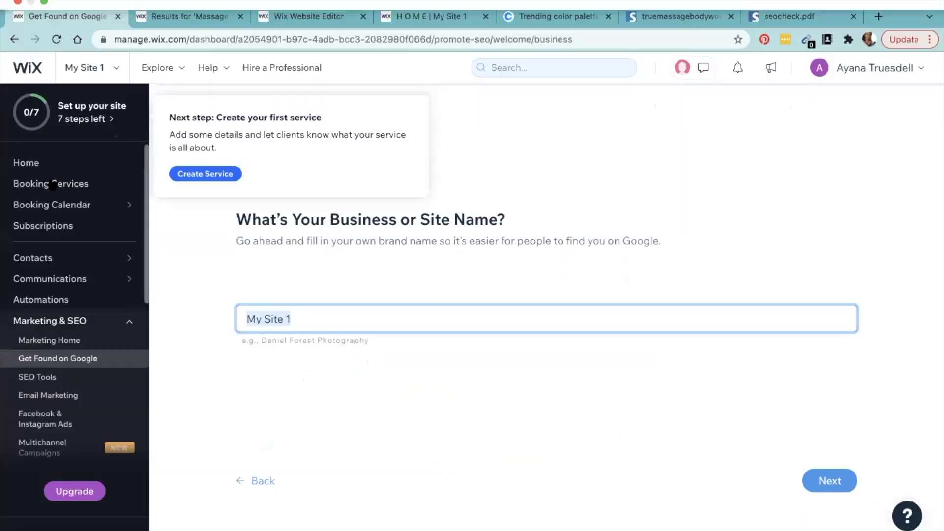
{"action": "left_click", "coordinate": [43, 162]}
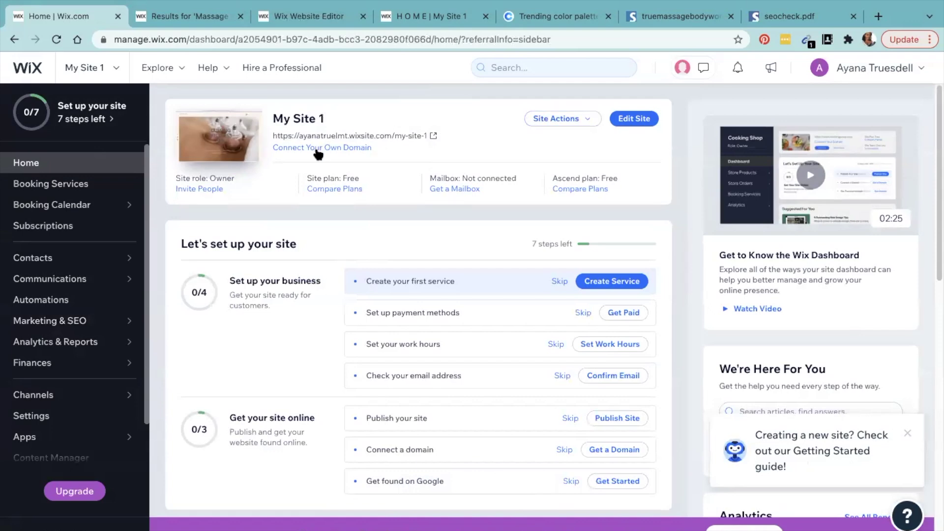
{"action": "left_click_drag", "start_coordinate": [265, 118], "coordinate": [362, 144]}
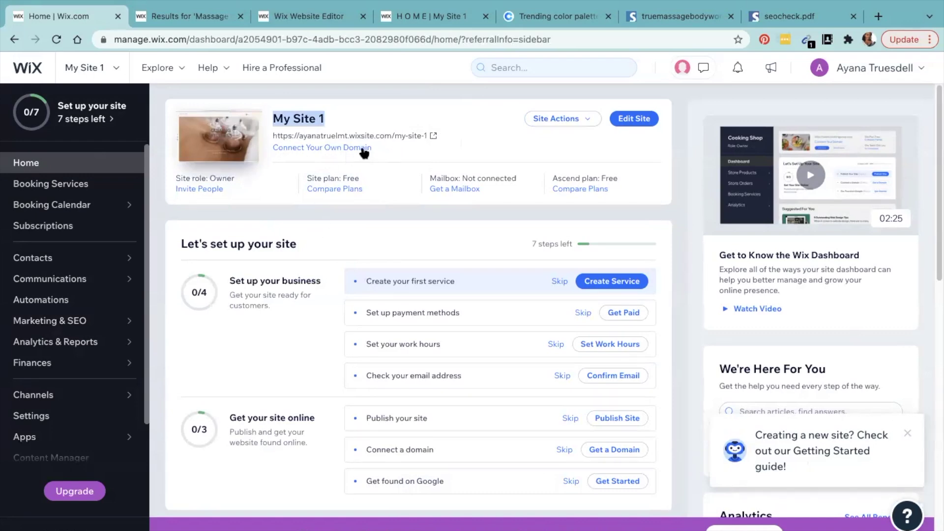
{"action": "left_click", "coordinate": [363, 148]}
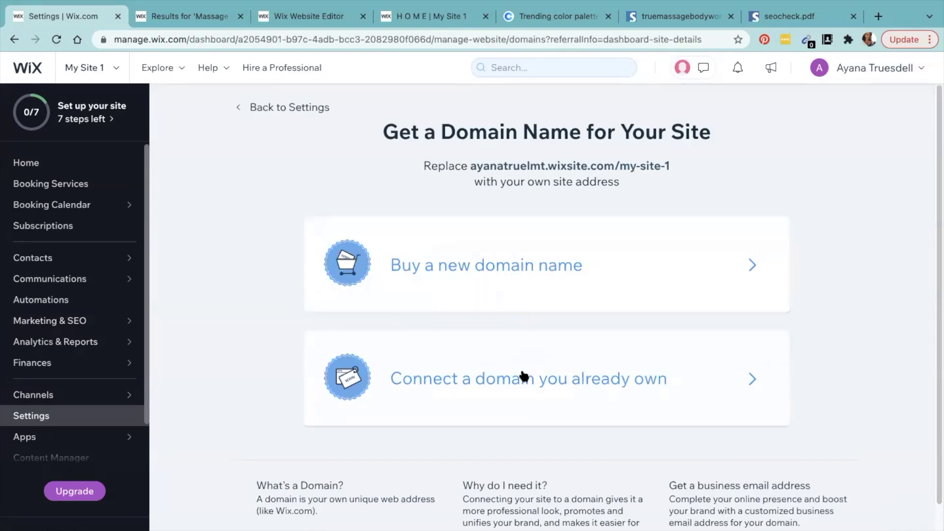
{"action": "left_click", "coordinate": [501, 281]}
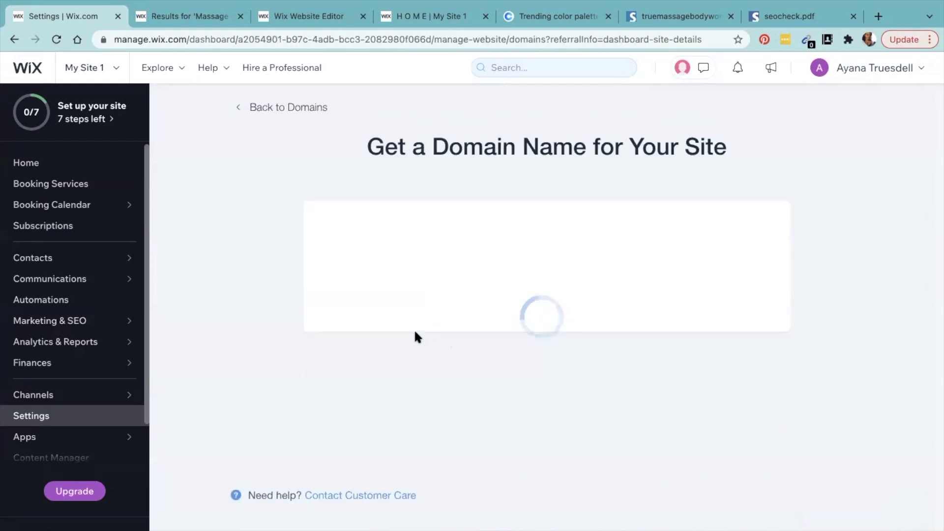
Search for the availability of the domain name CUPPINGWELLNESSSPA.COM.
{"action": "left_click", "coordinate": [437, 266]}
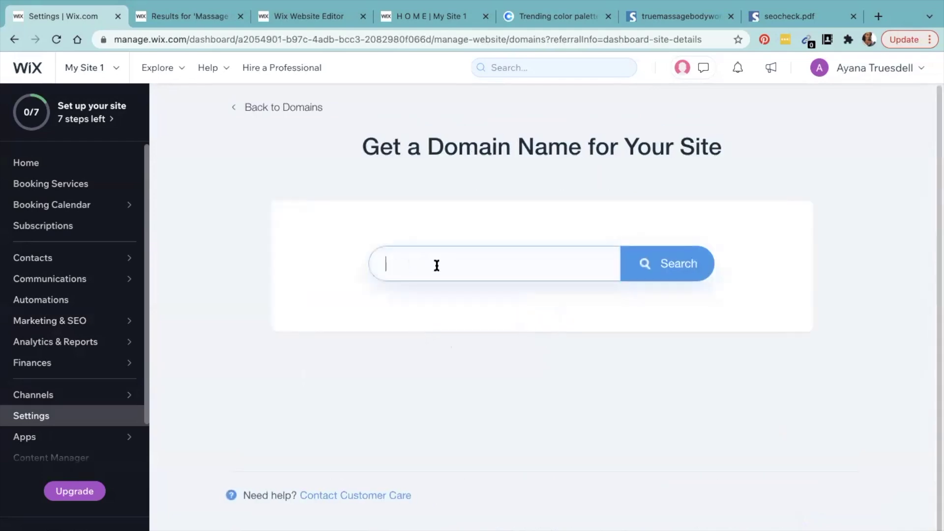
{"action": "type", "text": "CUP[PIN"}
{"action": "type", "text": "INGWELLNESSSPA.COM"}
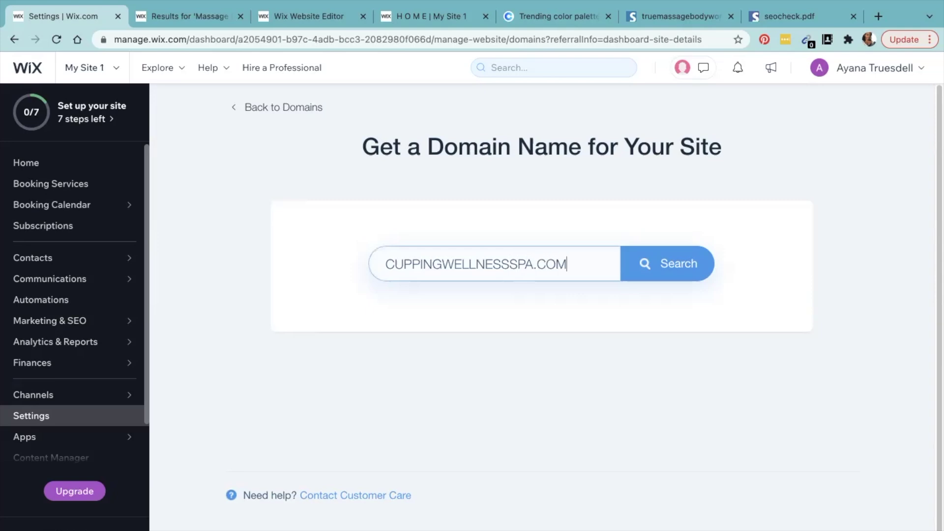
{"action": "key", "text": "Return"}
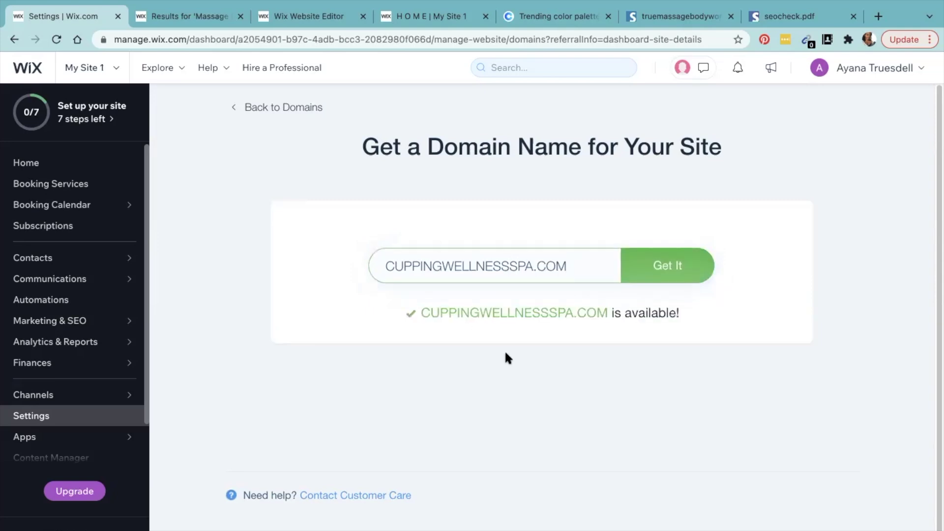
View the upgrade and purchase options for CUPPINGWELLNESSSPA.COM, and close them without buying.
{"action": "left_click_drag", "start_coordinate": [440, 315], "coordinate": [531, 373]}
{"action": "left_click", "coordinate": [471, 363]}
{"action": "left_click", "coordinate": [665, 263]}
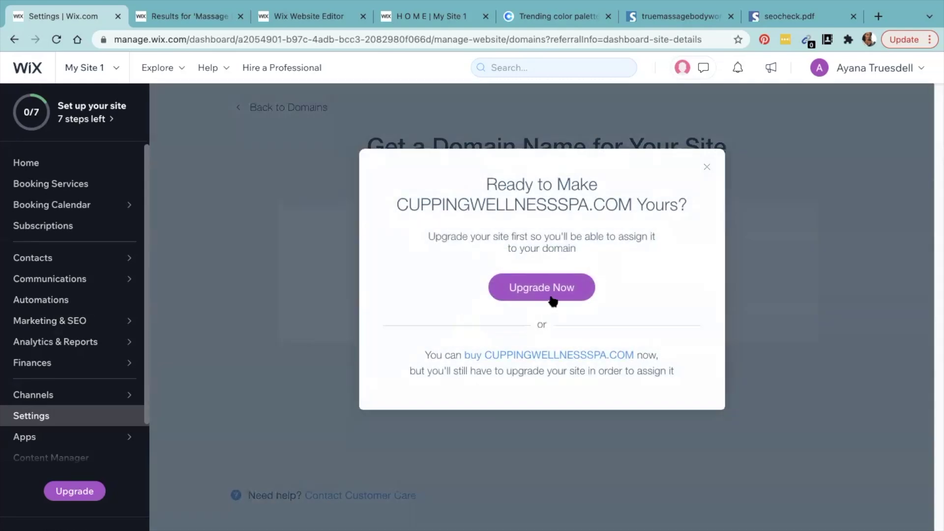
{"action": "left_click", "coordinate": [707, 167]}
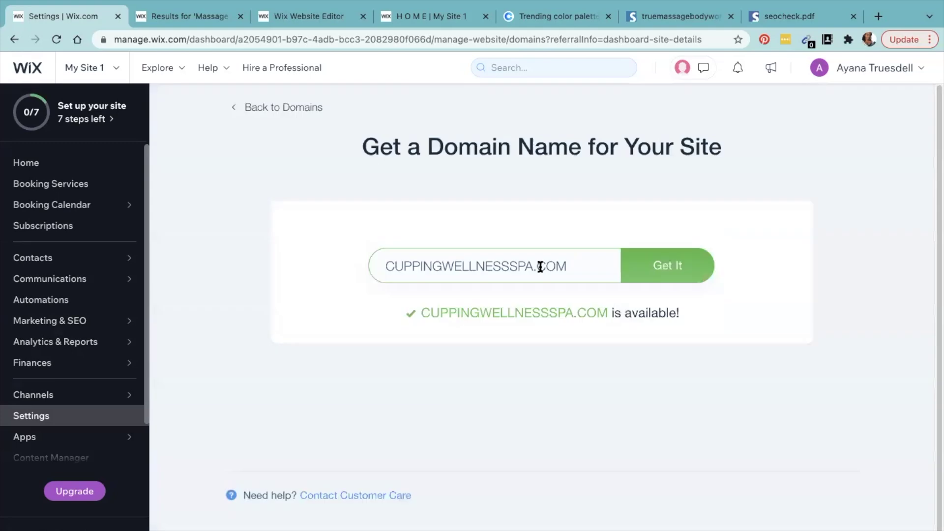